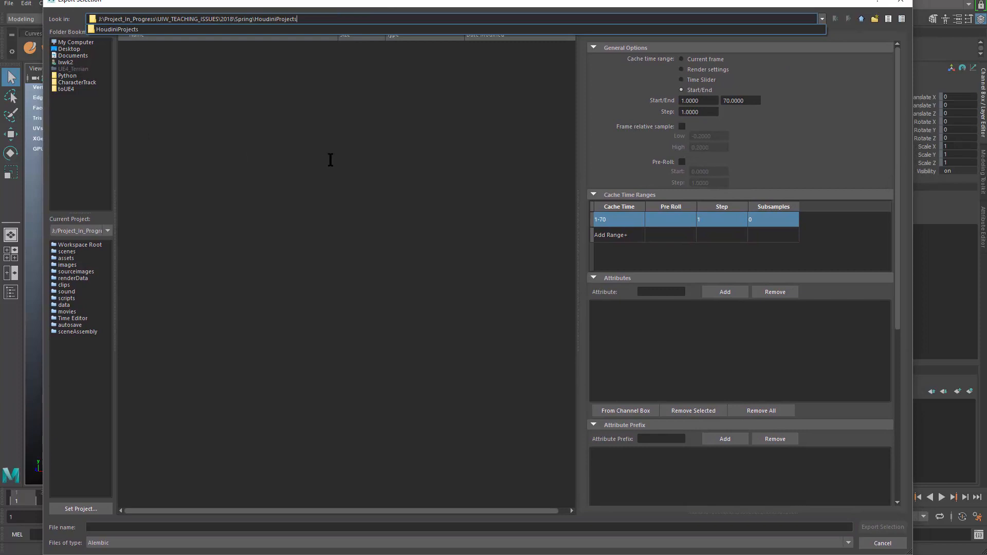
Step: Choose Morphing.abc in the abc folder of the Houdini newProject as the Alembic export file
key("Return")
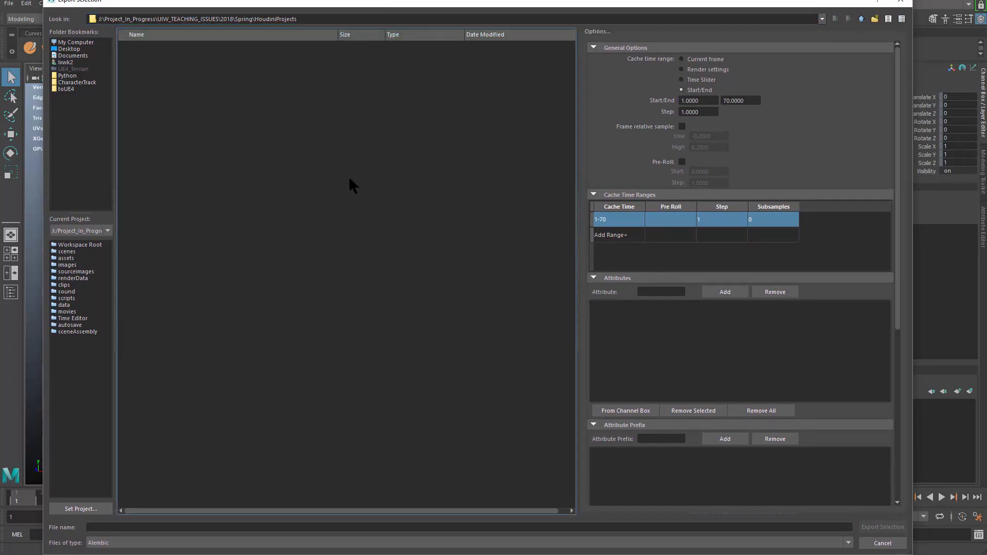
left_click(316, 20)
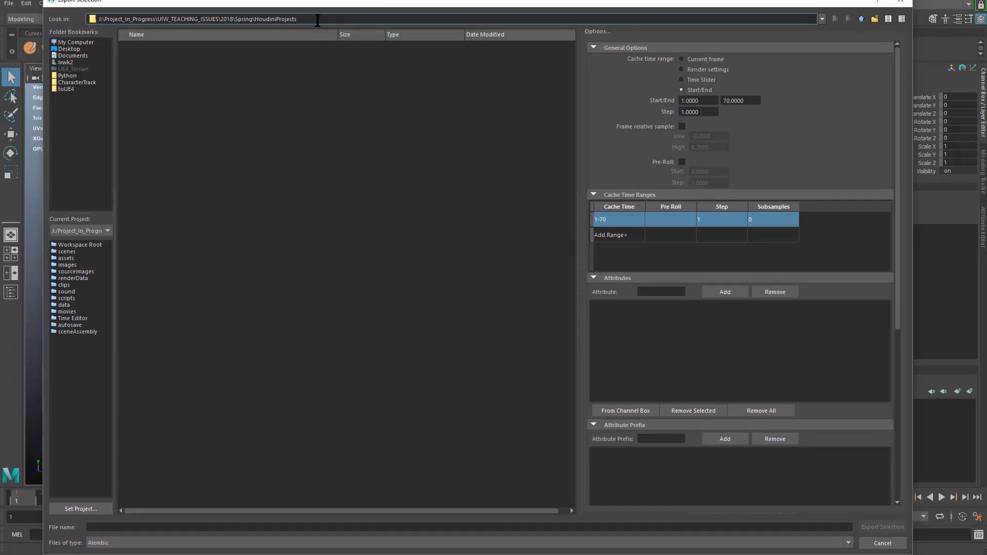
double_click(155, 48)
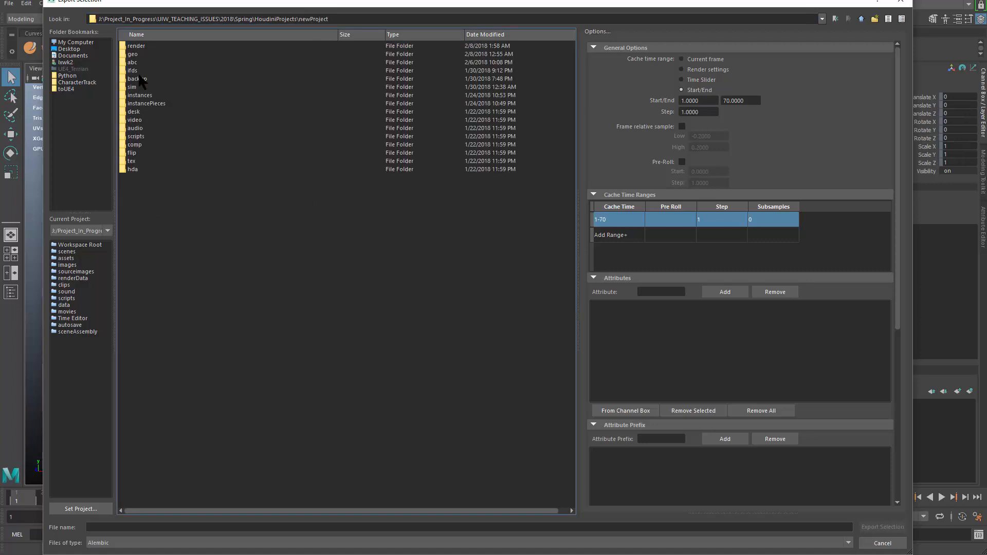
double_click(139, 62)
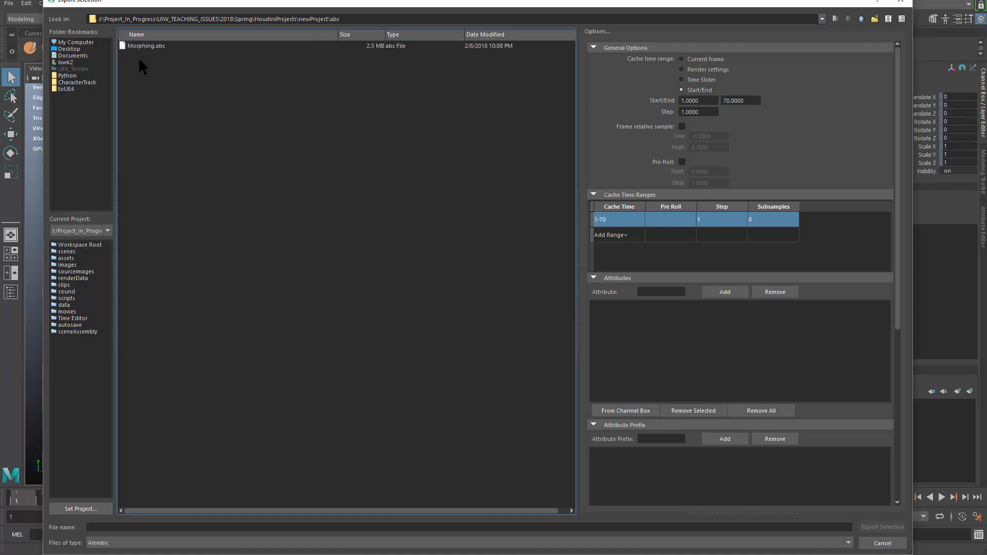
left_click(161, 47)
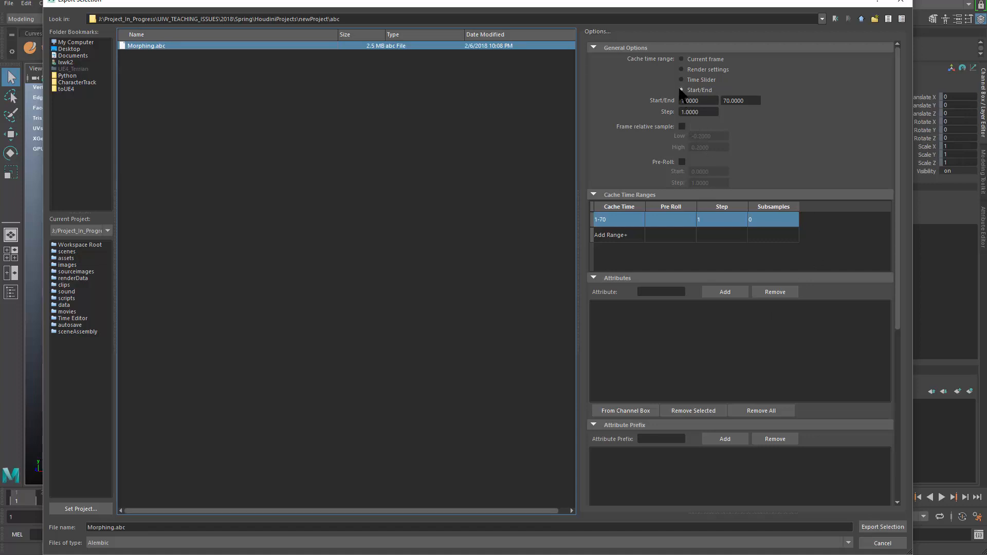
Step: Set the cache range's end frame to 32 and export the selection, replacing Morphing.abc
left_click(743, 100)
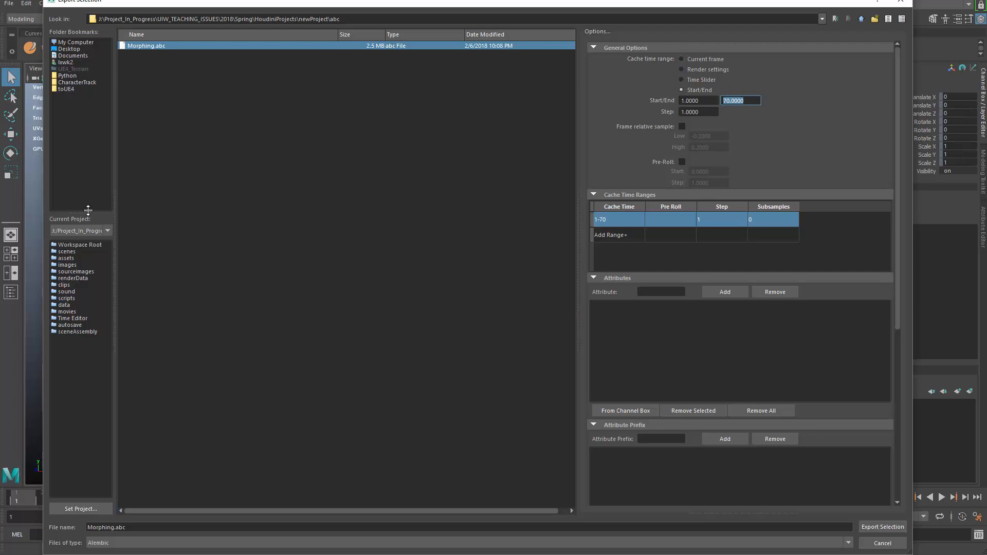
type("32")
left_click(702, 101)
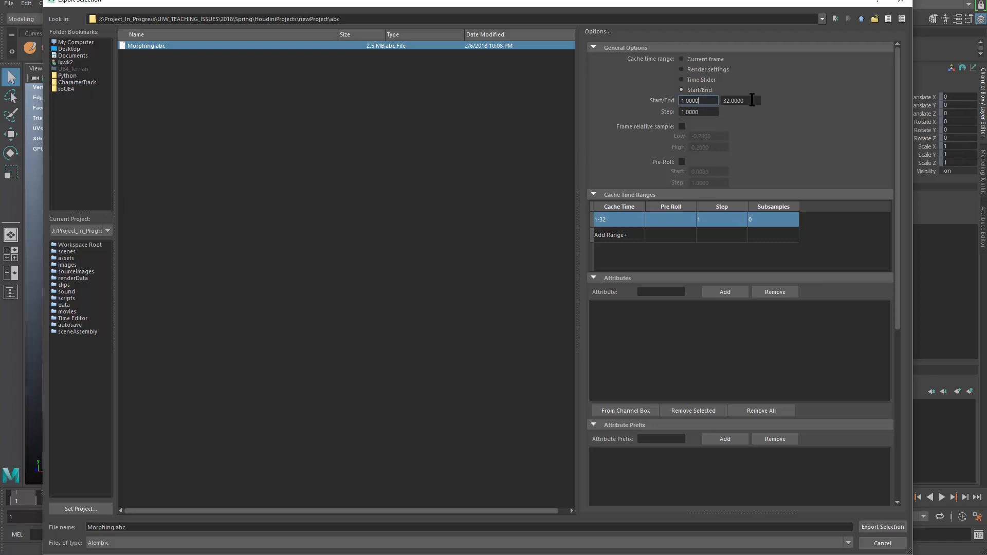
key("Tab")
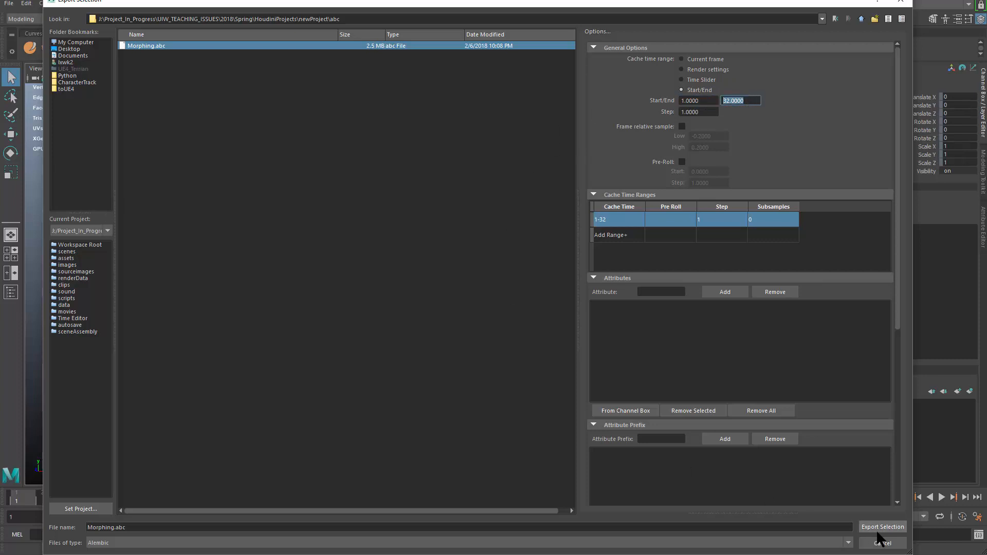
left_click(880, 528)
Step: Switch to Houdini and create a Geometry node in the object network
left_click(455, 292)
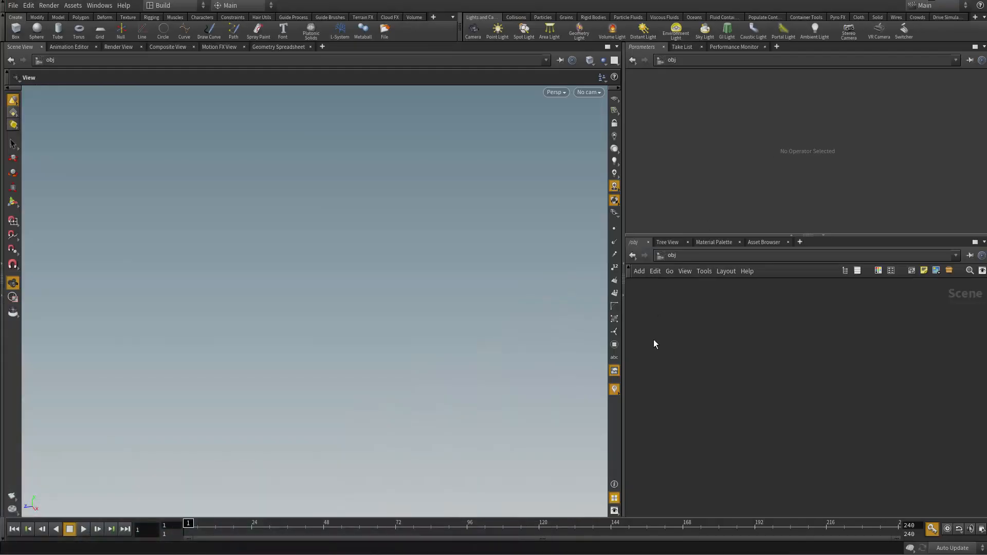
key("Tab")
type("go")
key("BackSpace")
type("eo")
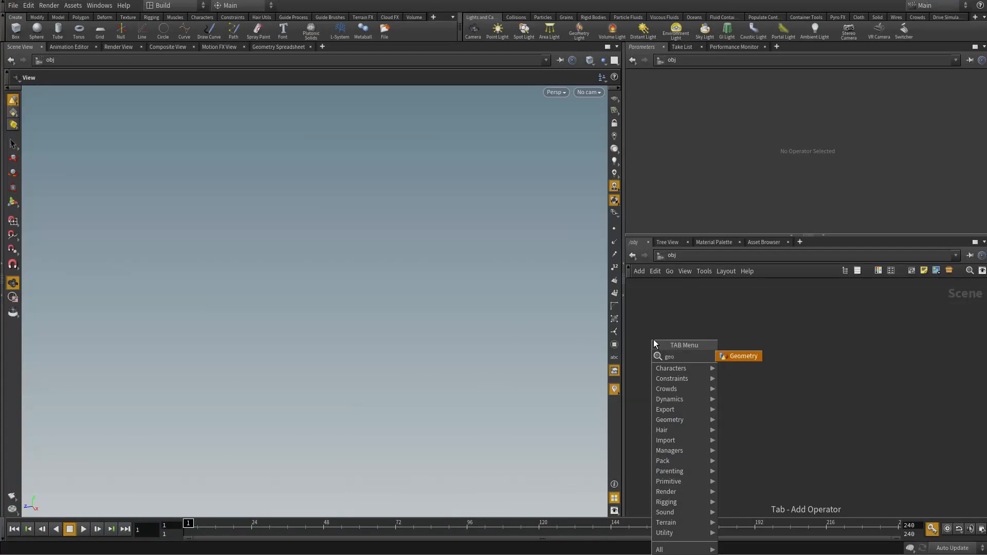
key("Return")
left_click(758, 358)
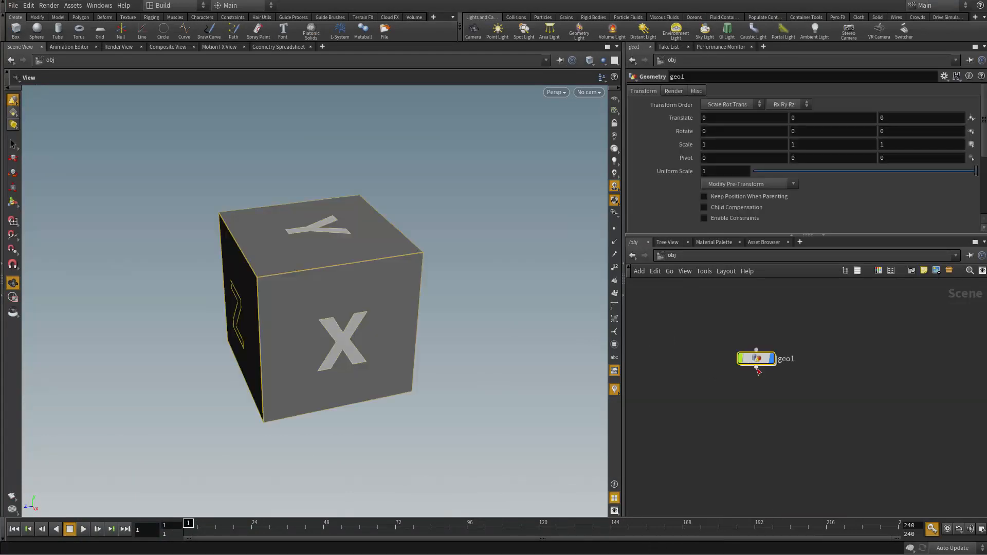
Step: Enter the geometry node, delete its default contents and add an Alembic node
double_click(755, 361)
left_click_drag(724, 352, 819, 405)
key("Delete")
key("Tab")
type("alem")
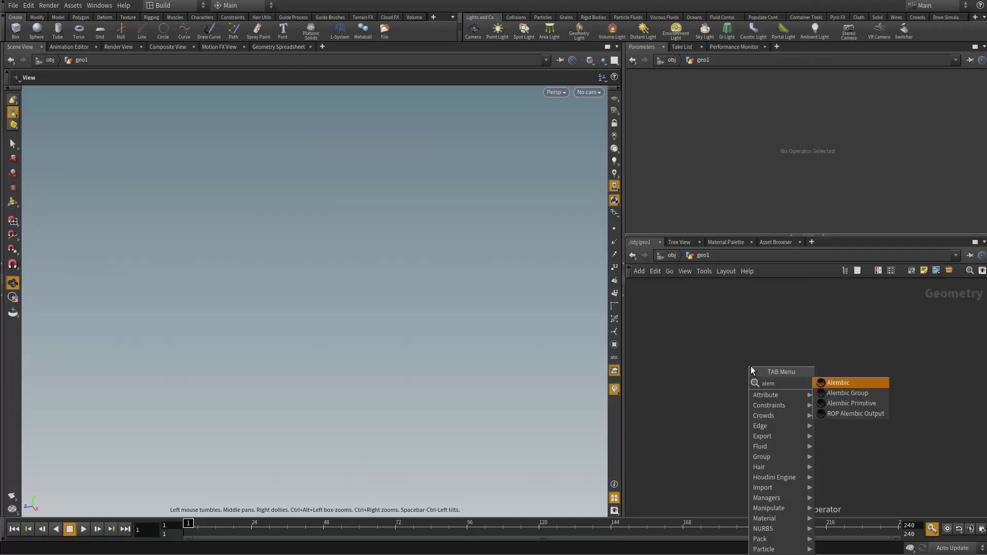
key("Return")
left_click(810, 393)
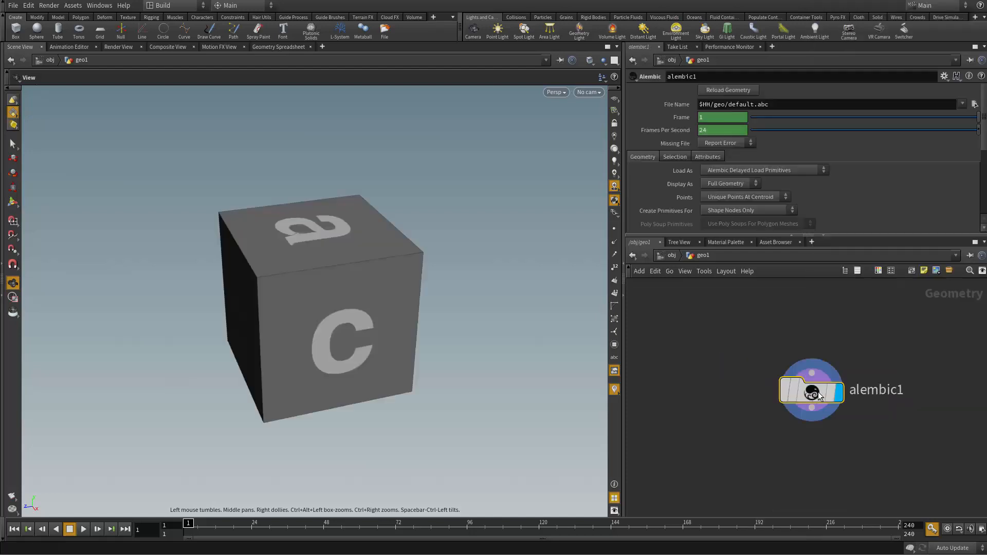
scroll(817, 398, "up", 3)
middle_click_drag(817, 398, 799, 388)
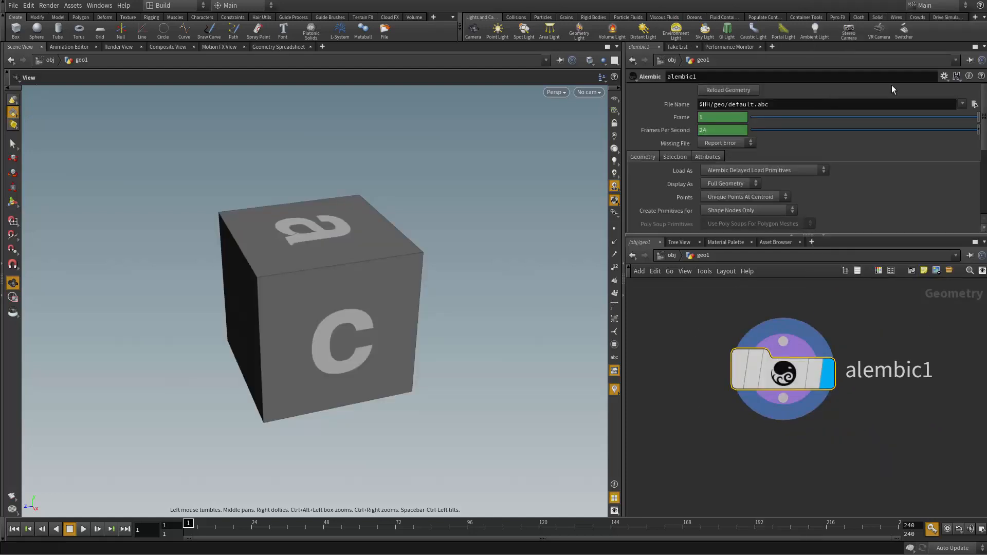
Step: Load $JOB/abc/Morphing.abc into the Alembic node
left_click(975, 104)
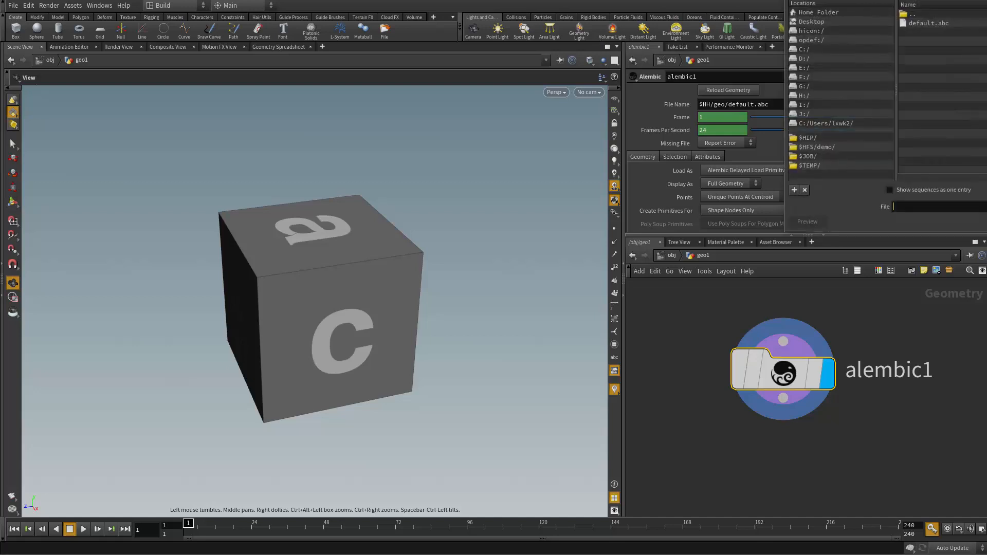
left_click(334, 311)
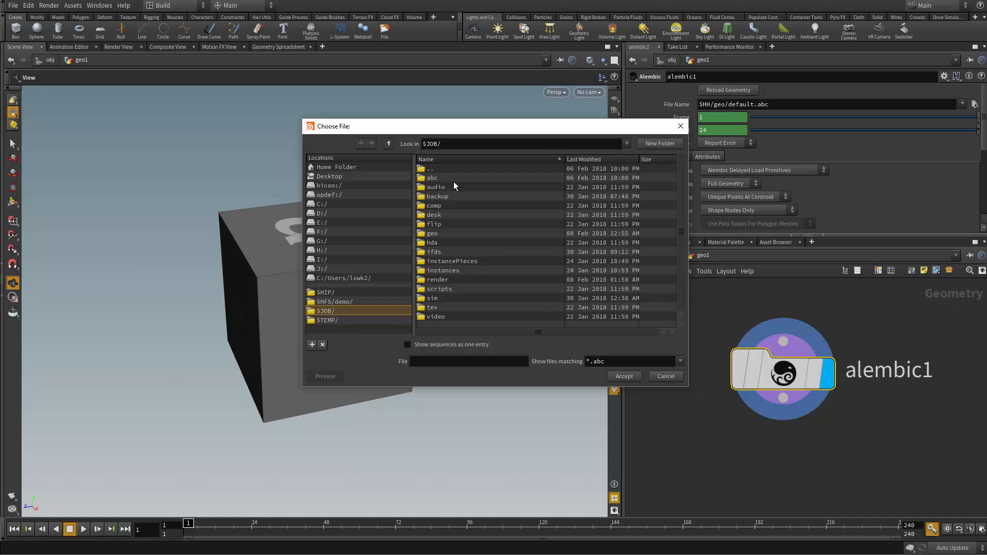
double_click(443, 178)
left_click(443, 178)
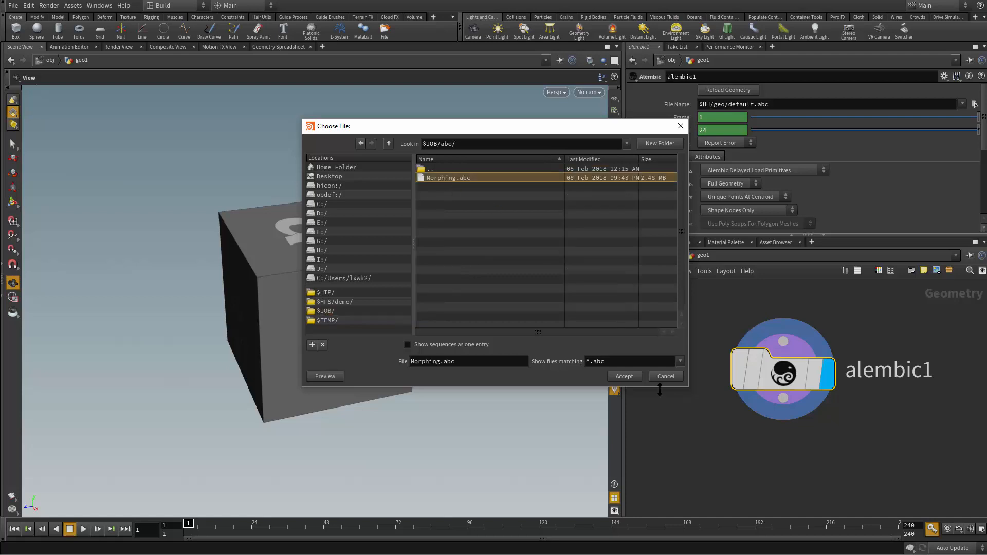
left_click(624, 376)
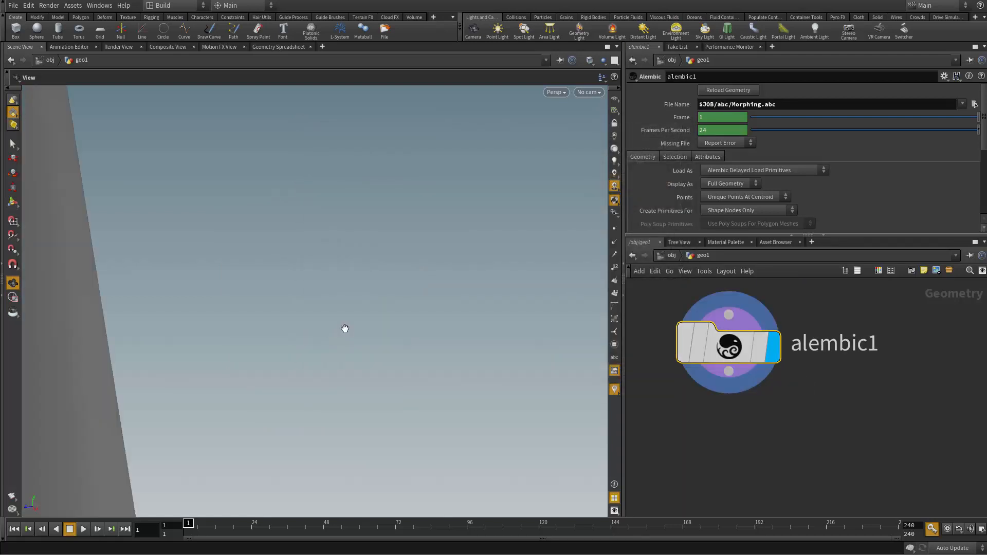
Step: Examine the imported character in the viewport, play its animation and return to frame 1
right_click_drag(345, 329, 414, 425)
right_click_drag(368, 317, 236, 391)
middle_click_drag(329, 205, 326, 298)
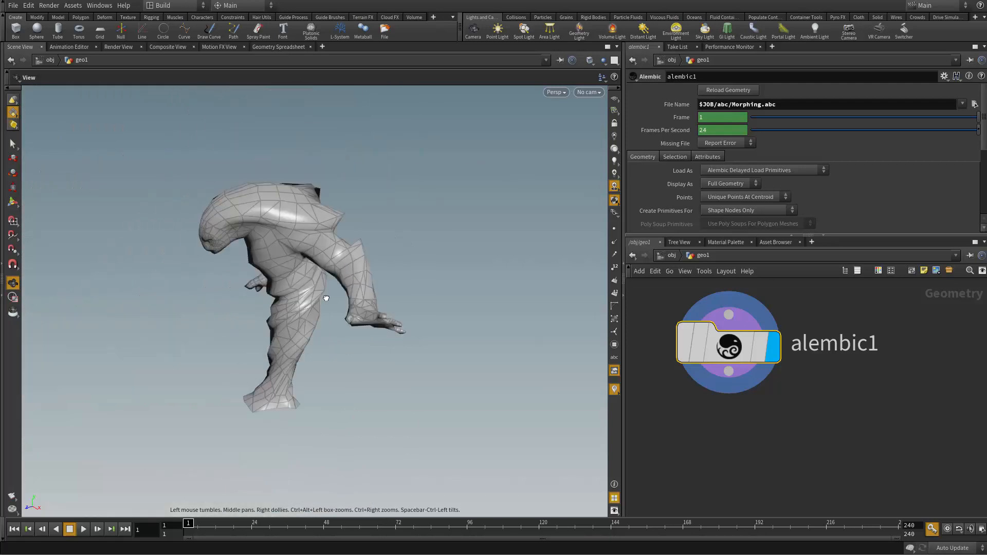
left_click_drag(326, 298, 388, 247)
left_click(83, 529)
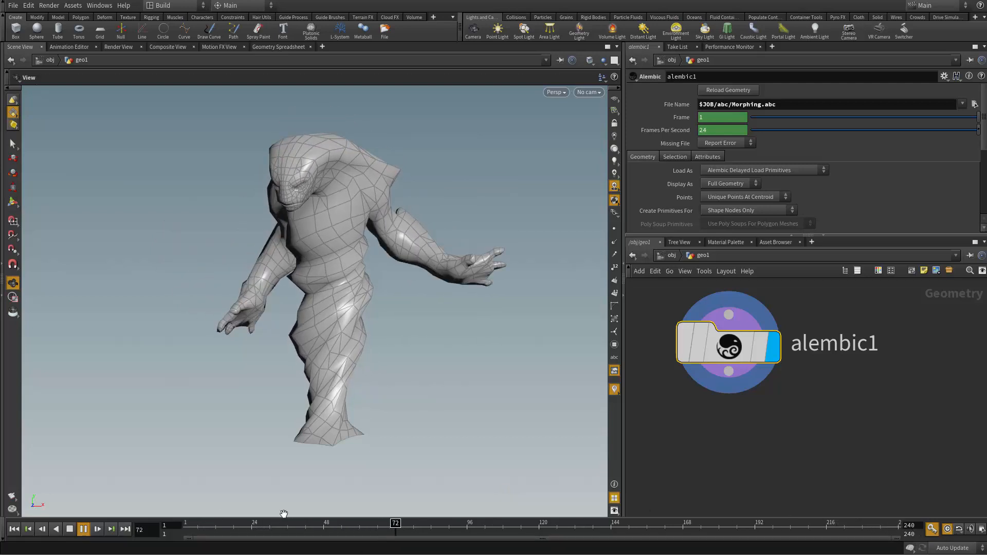
mouse_move(196, 522)
left_mouse_down()
mouse_move(408, 522)
mouse_move(187, 523)
left_mouse_up()
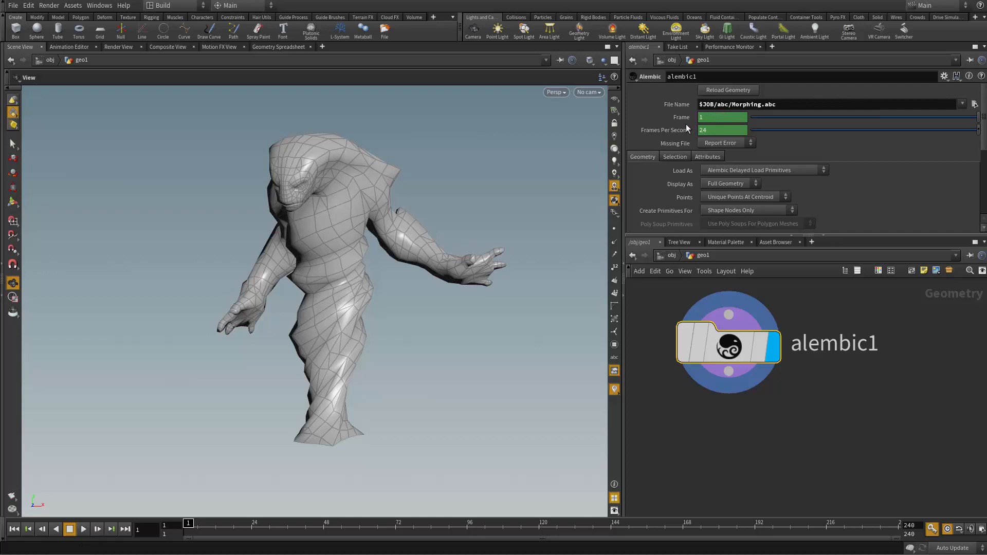
Step: Set the Alembic node's frame expression to $FF%32, play the looping animation and return to the start
left_click(680, 118)
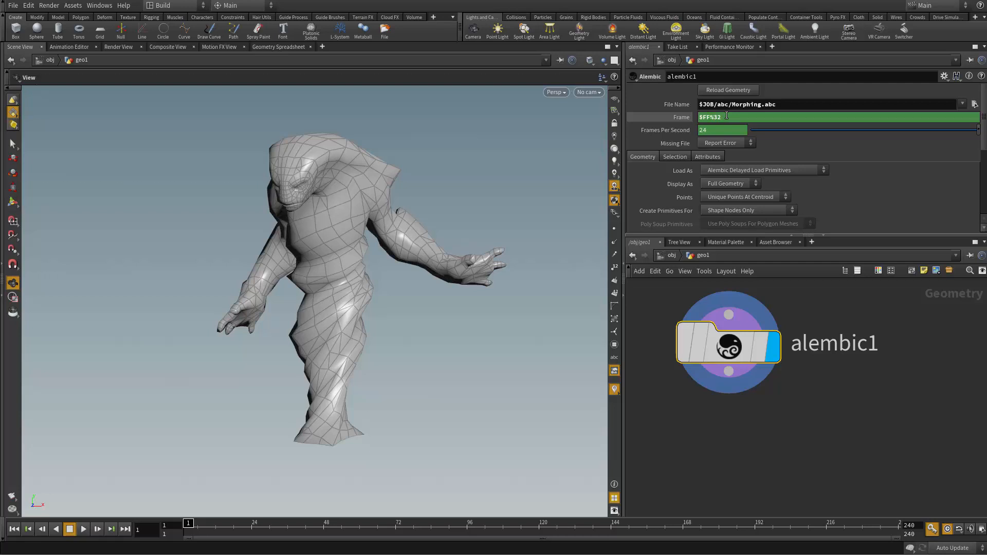
left_click_drag(726, 117, 693, 118)
left_click(84, 529)
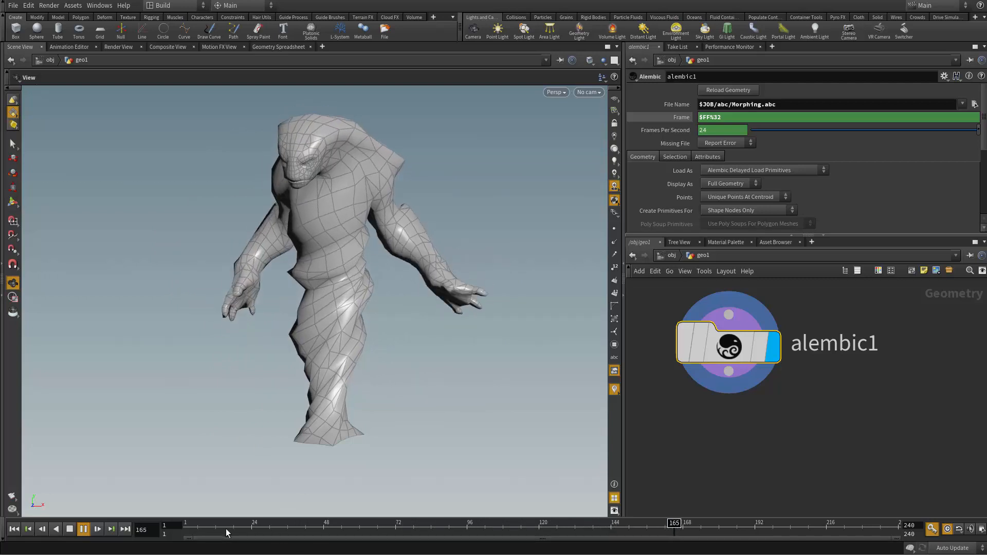
left_click_drag(208, 528, 186, 526)
Step: Add a Transform node fed by the Alembic node and make it the displayed node
left_click(826, 401)
middle_click_drag(814, 401, 855, 375)
left_click_drag(772, 360, 773, 393)
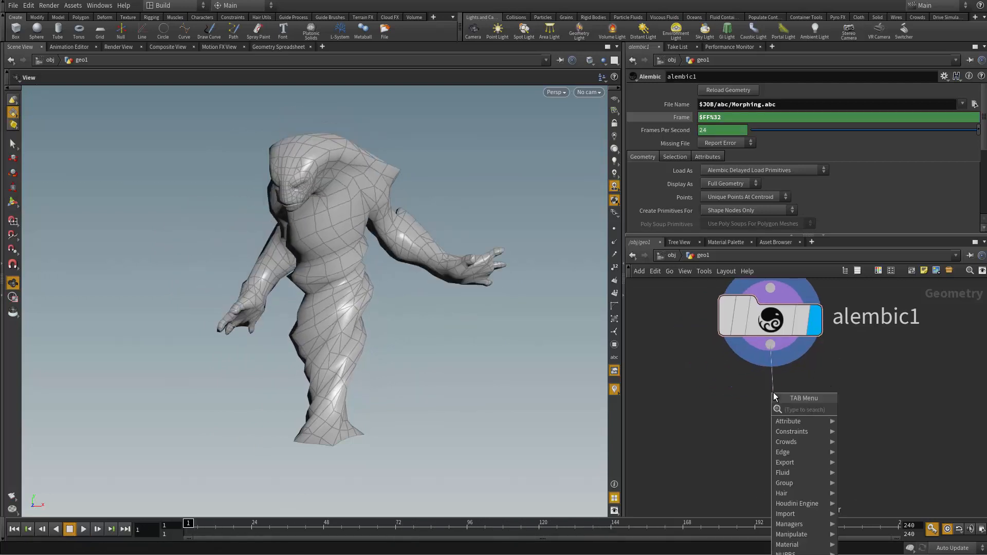
type("trans")
key("Return")
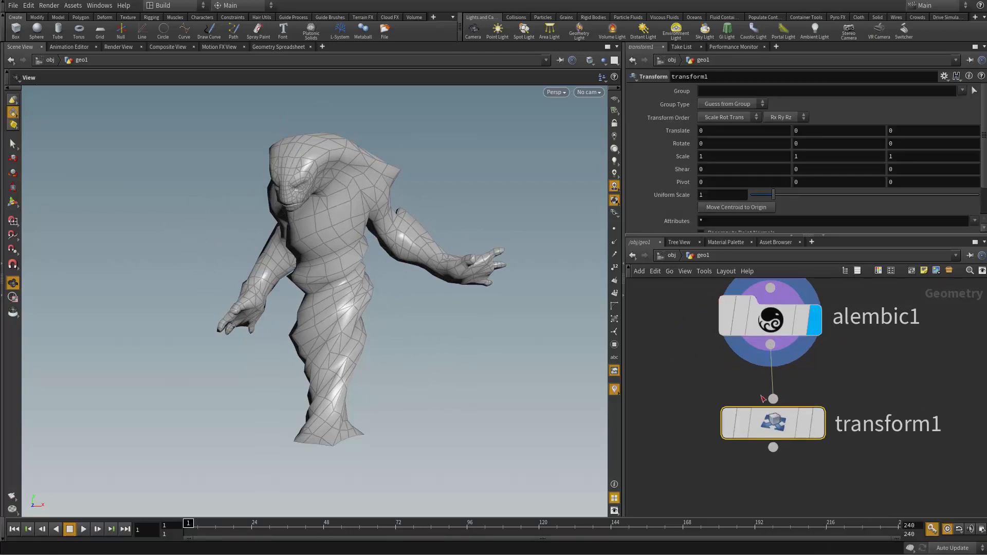
left_click_drag(380, 365, 429, 413)
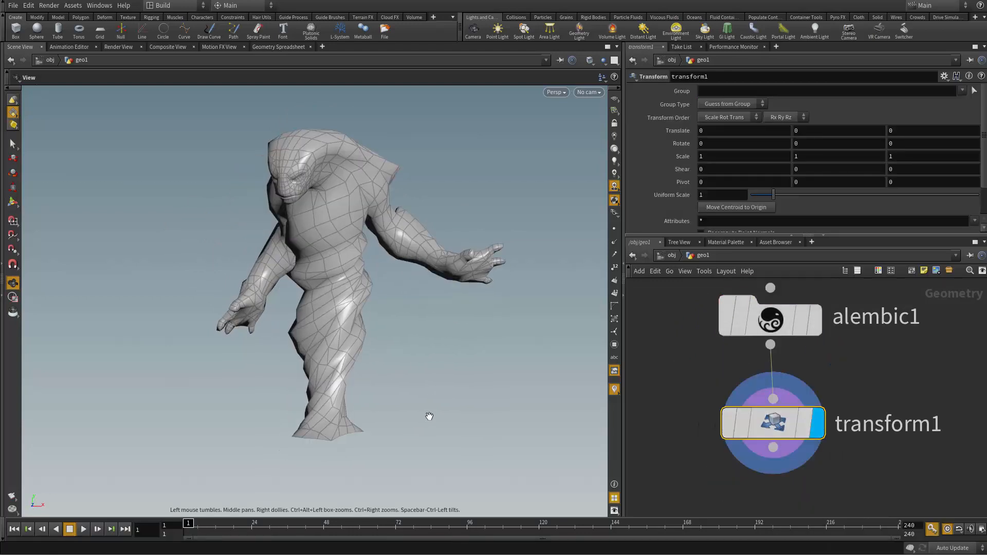
Step: Set the Transform node's uniform scale to 0.02
double_click(717, 196)
type("0.02")
key("Return")
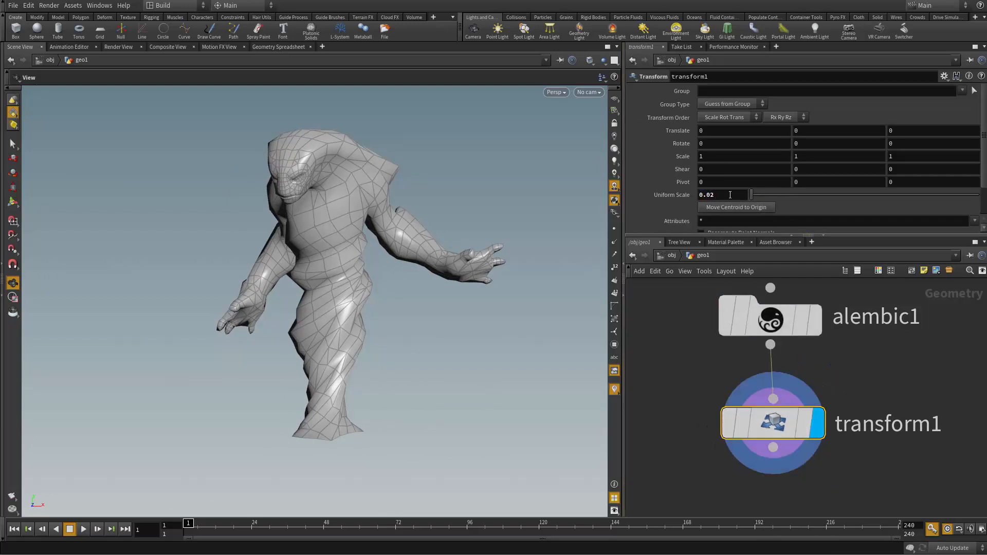
mouse_move(366, 339)
left_mouse_down()
mouse_move(362, 387)
mouse_move(364, 347)
left_mouse_up()
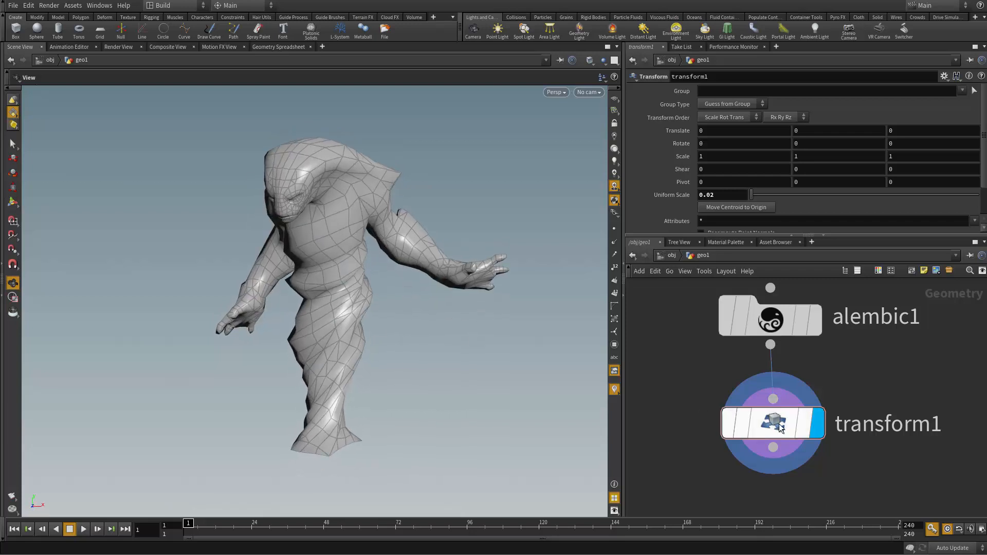
Step: Examine the scaled-down character from a distance and frame it in the viewport
scroll(454, 355, "down", 3)
left_click_drag(454, 355, 341, 437)
mouse_move(751, 195)
left_mouse_down()
mouse_move(840, 200)
mouse_move(749, 205)
left_mouse_up()
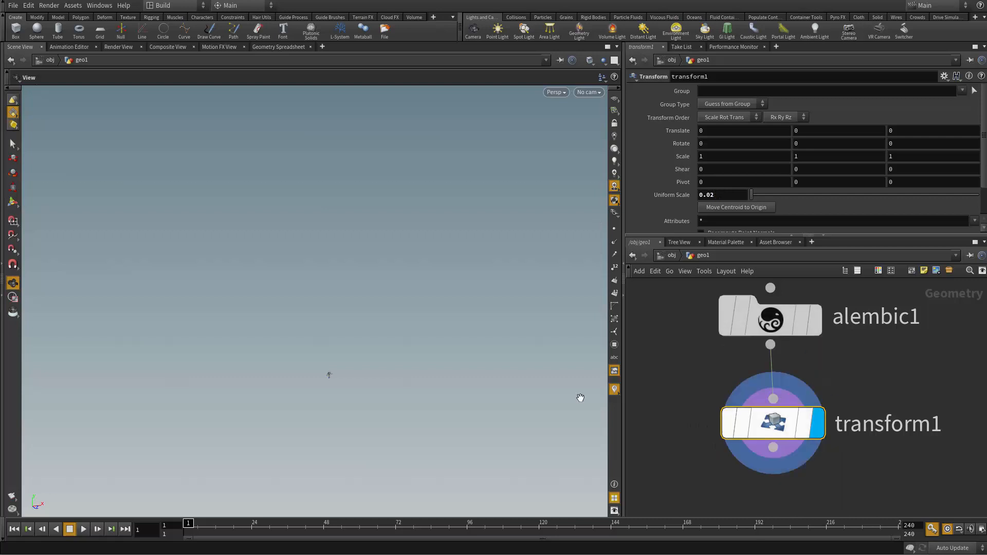
mouse_move(338, 352)
left_mouse_down()
mouse_move(322, 351)
mouse_move(332, 366)
left_mouse_up()
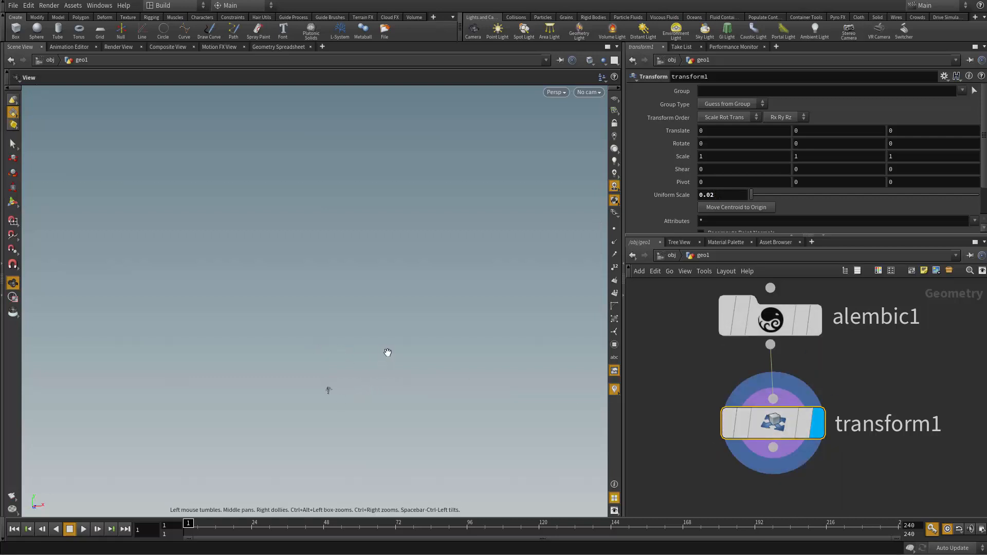
key("h")
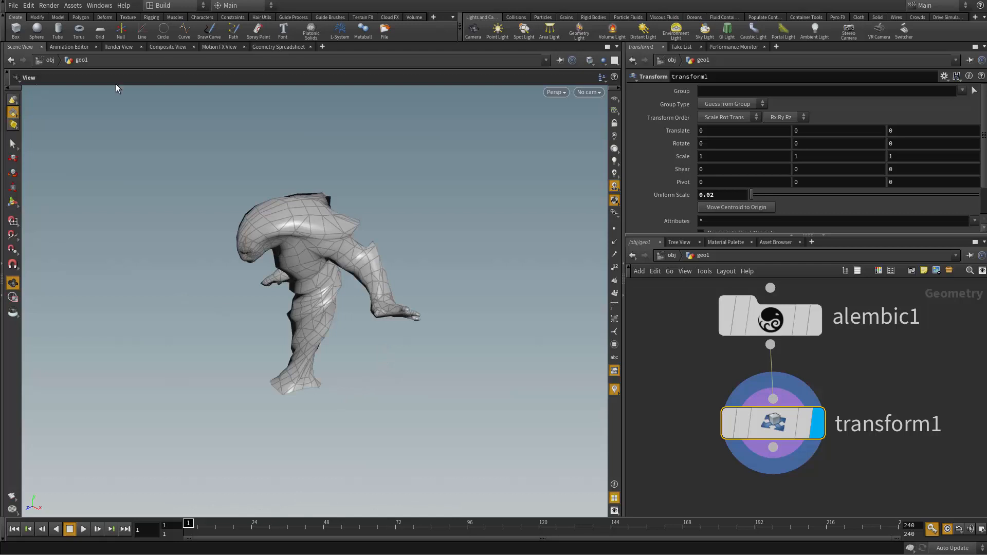
left_click_drag(226, 203, 297, 161)
right_click_drag(298, 161, 412, 180)
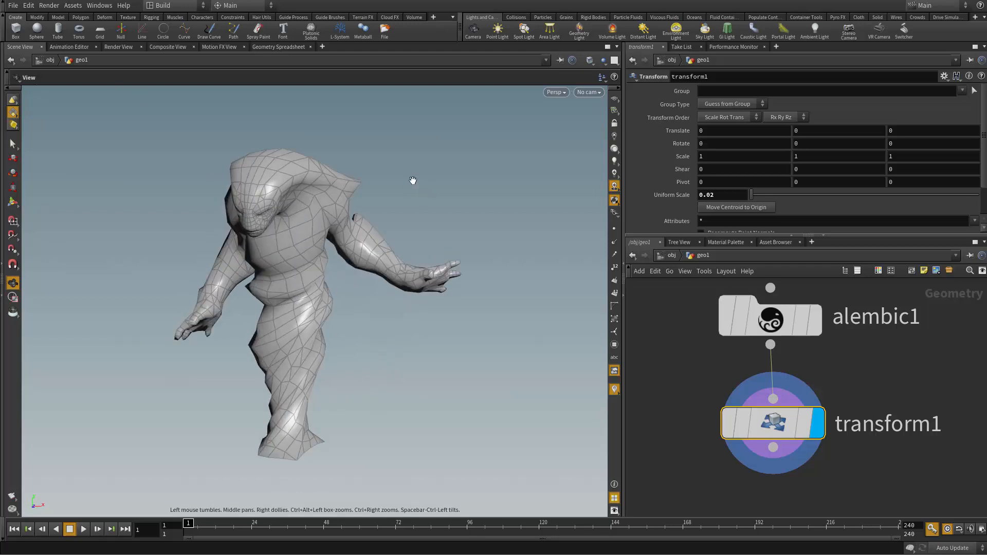
Step: Compare the character's size with a default sphere at the origin, delete the sphere and return inside geo1
left_click(43, 31)
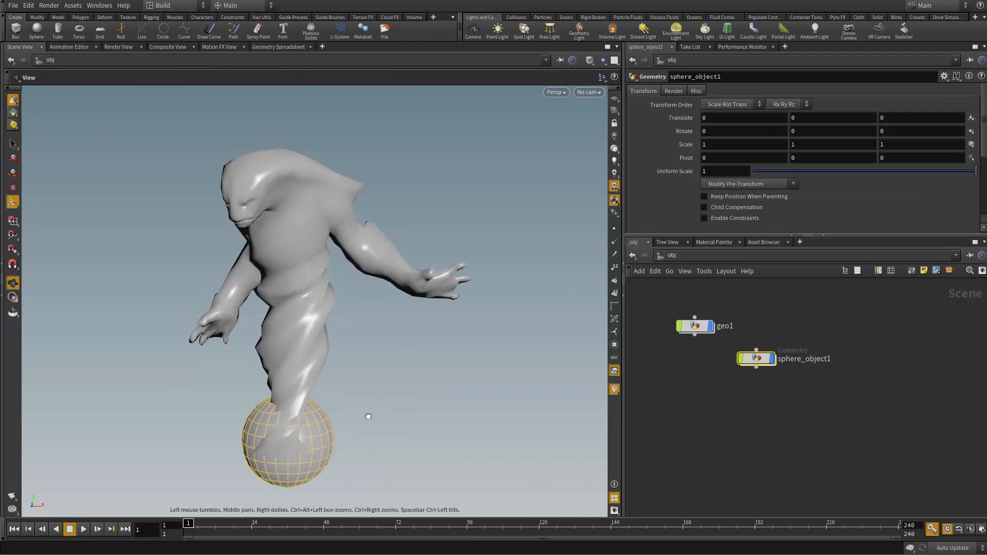
left_click_drag(368, 417, 267, 403)
left_click_drag(335, 285, 319, 307)
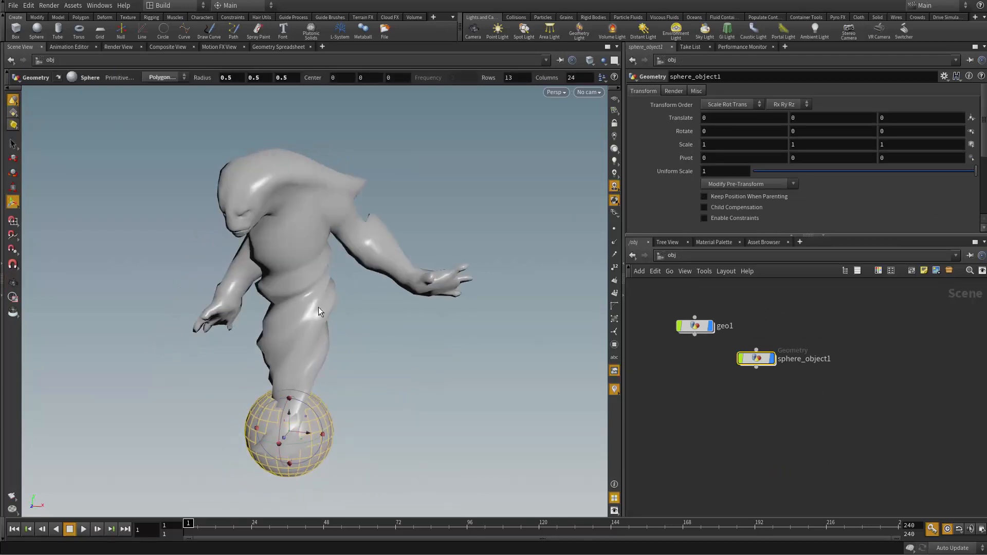
key("Delete")
scroll(706, 364, "up", 2)
middle_click_drag(706, 371, 735, 430)
scroll(776, 434, "up", 2)
double_click(749, 384)
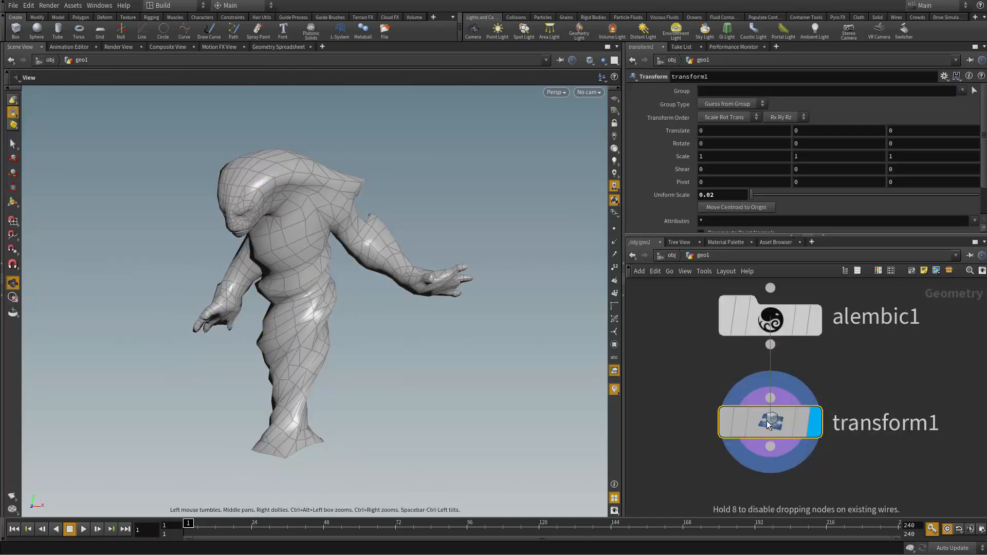
left_click_drag(918, 373, 646, 471)
middle_click_drag(681, 477, 664, 413)
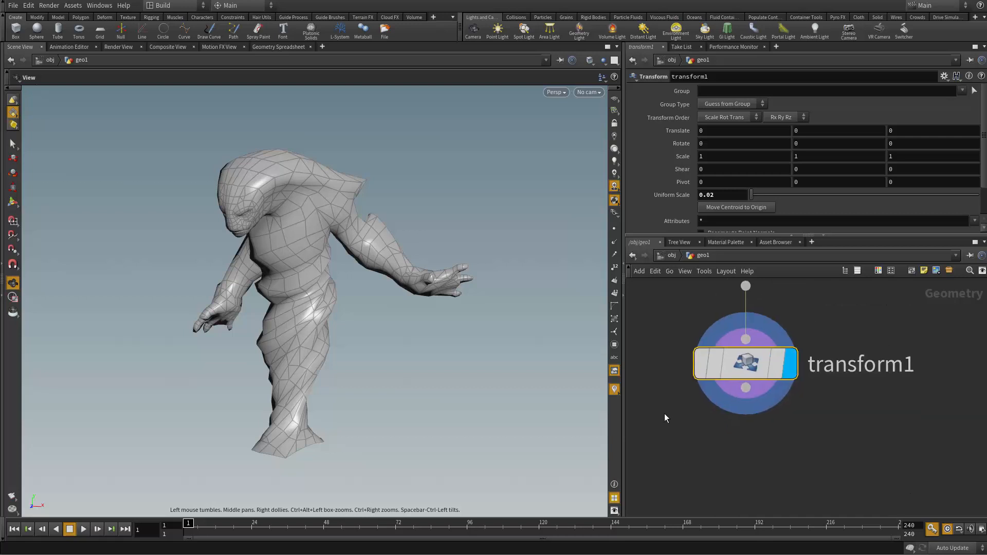
Step: Play the animation briefly, stop it, and examine the open base of the character from below
scroll(667, 414, "down", 1)
left_click_drag(429, 385, 79, 495)
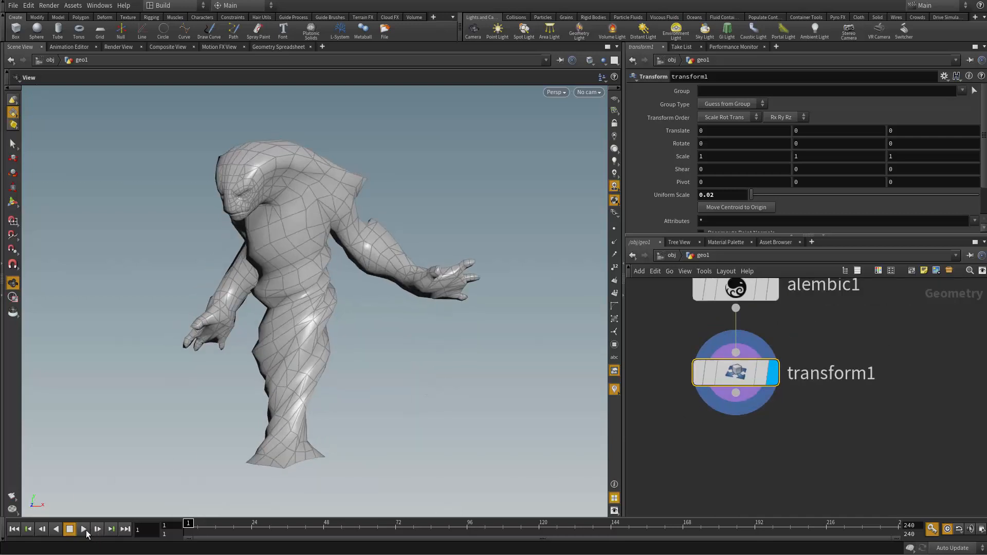
left_click(82, 531)
left_click(69, 530)
left_click_drag(360, 446, 414, 250)
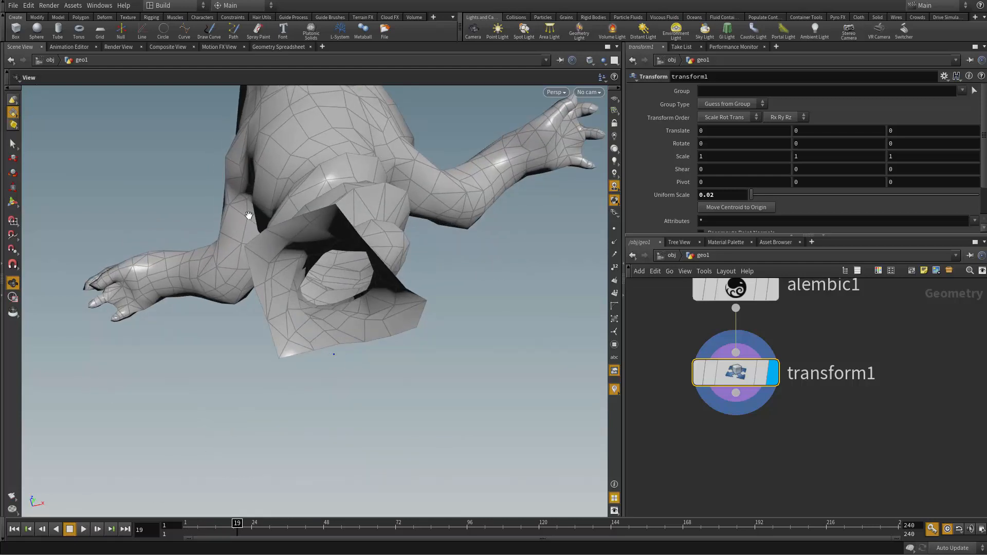
left_click_drag(369, 192, 538, 478)
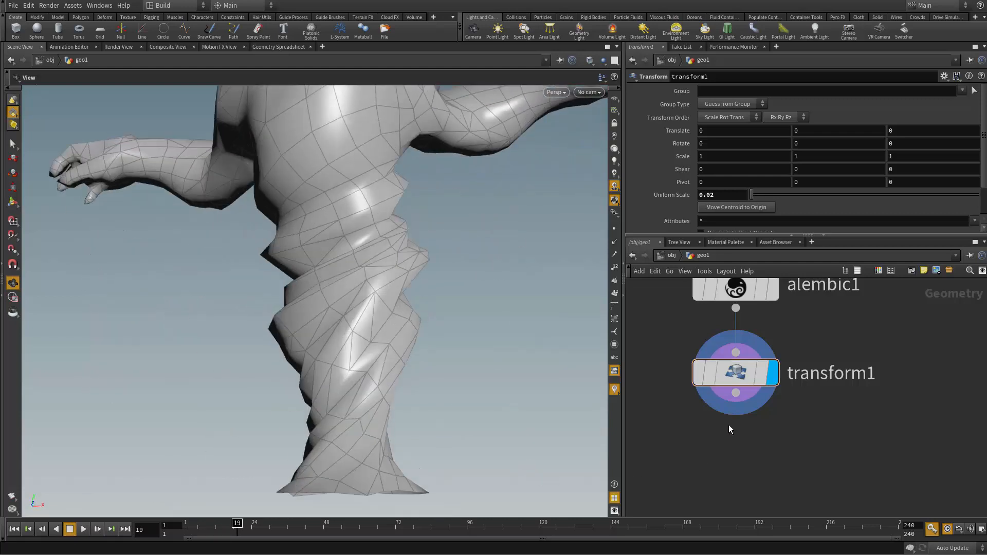
Step: Review the Transform node's geometry information and the Alembic node's file and frame parameters
left_click(722, 452)
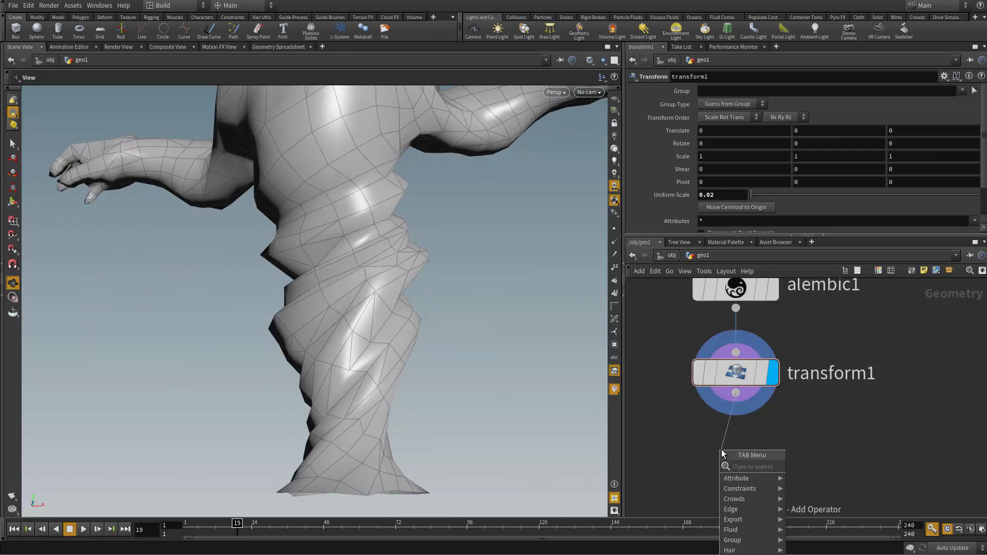
left_click(702, 421)
middle_click(746, 378)
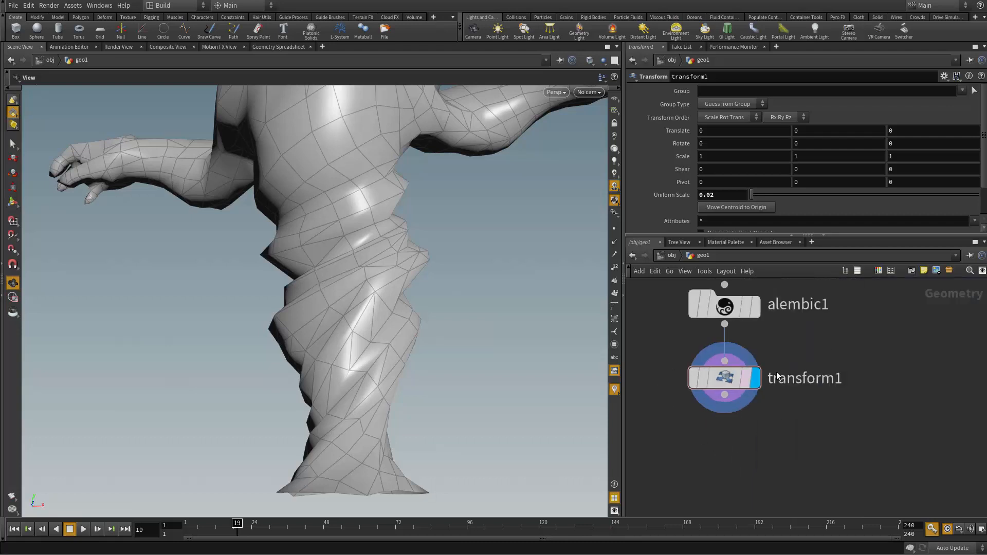
middle_click_drag(777, 379, 783, 436)
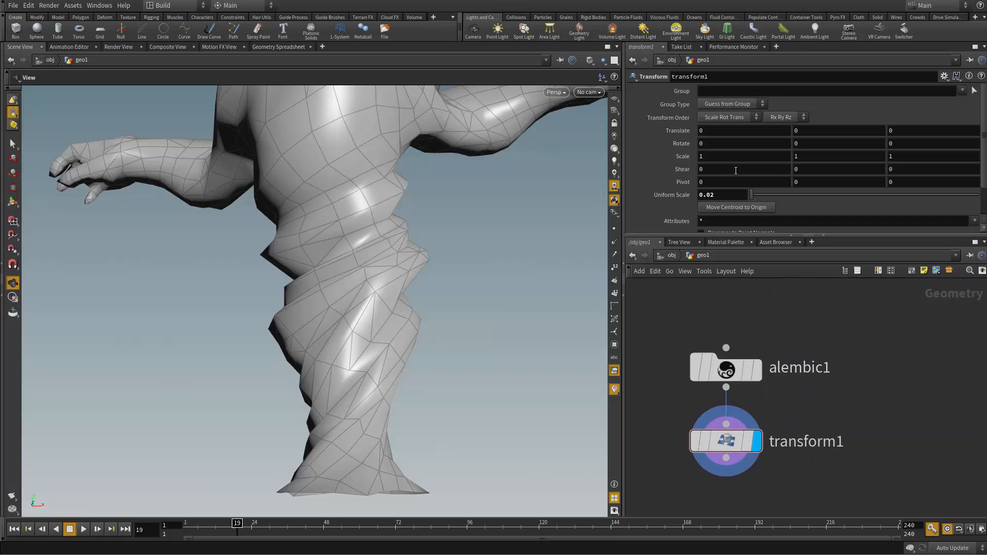
left_click(728, 366)
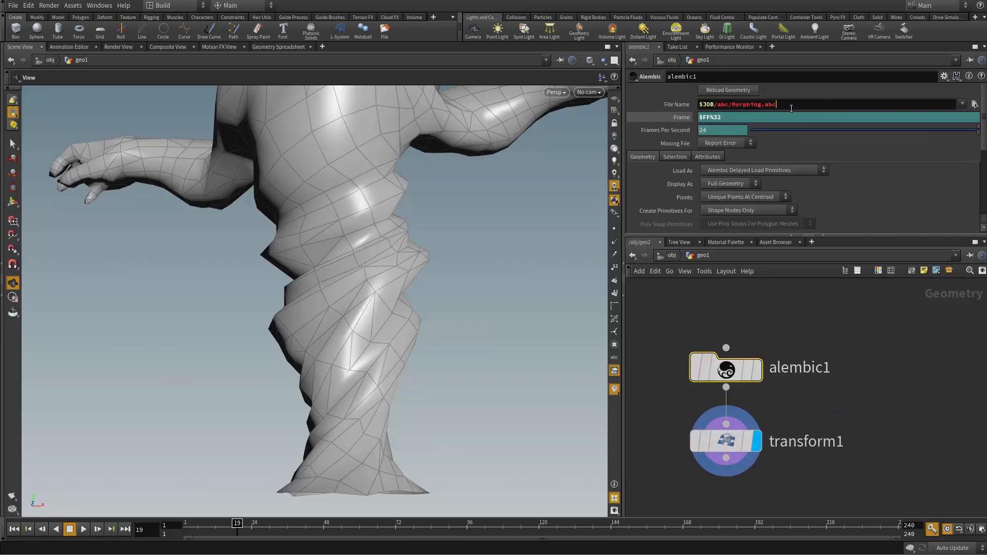
left_click(966, 459)
Step: Add a Convert node fed by the Transform node, display it and check its geometry information
middle_click_drag(882, 446, 889, 360)
left_click_drag(383, 443, 443, 418)
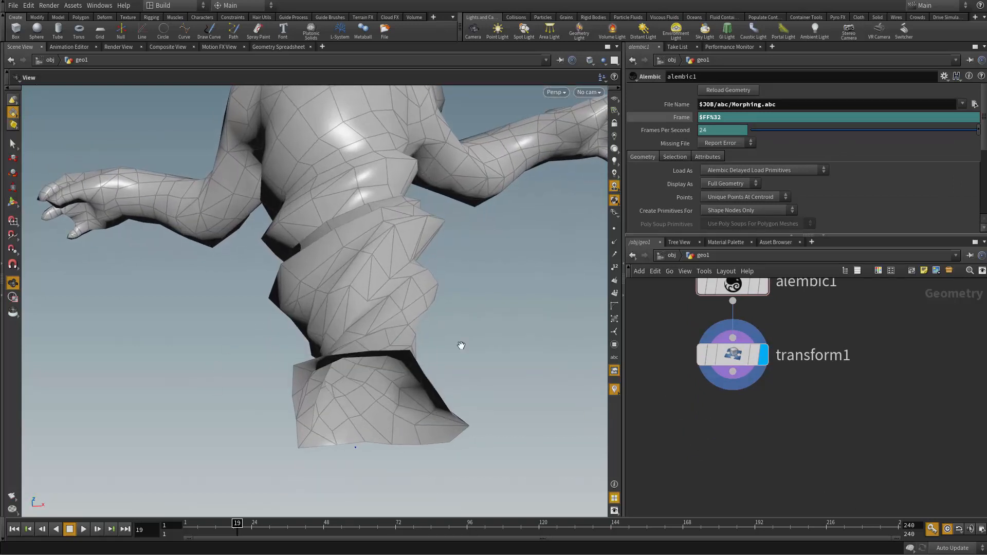
left_click_drag(402, 427, 516, 279)
left_click_drag(733, 371, 727, 413)
type("convert")
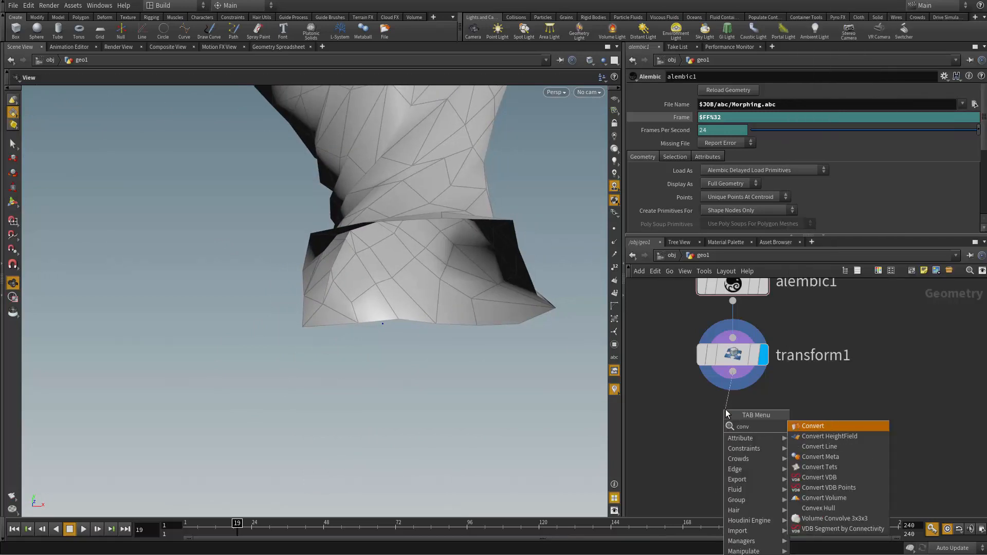
key("Return")
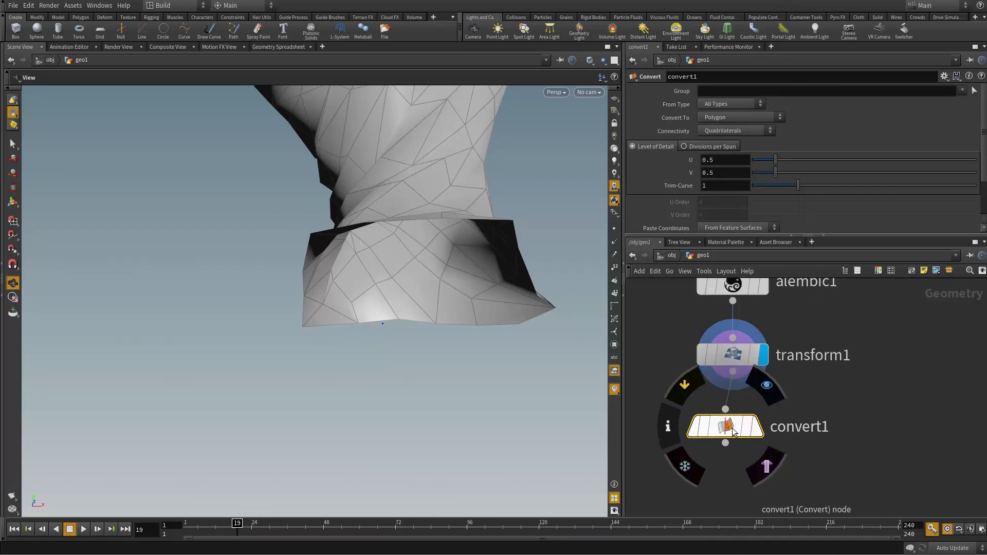
left_click_drag(730, 430, 737, 432)
left_click(765, 431)
middle_click(743, 435)
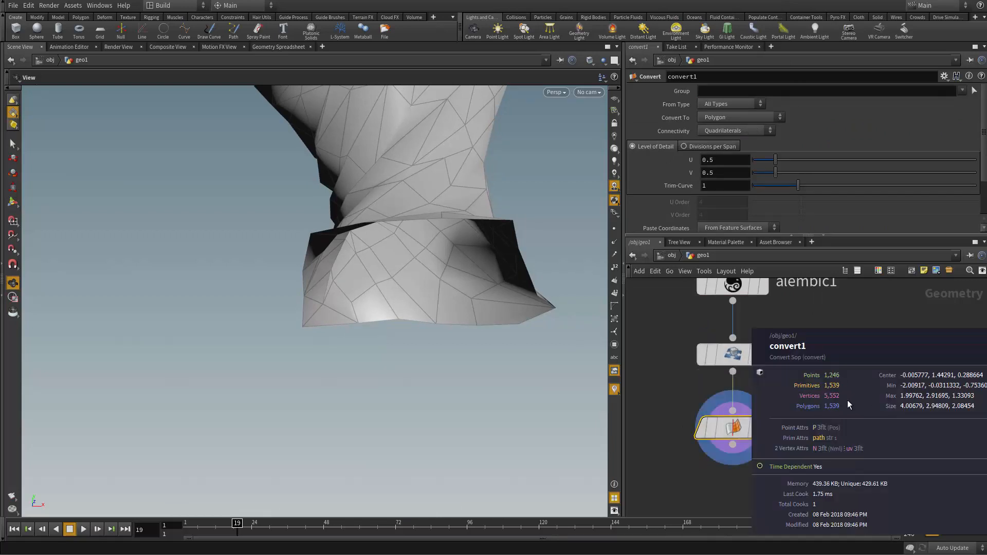
Step: Select the open boundary edge loop at the character's base and cap it with a PolyFill node
left_click_drag(315, 287, 349, 327)
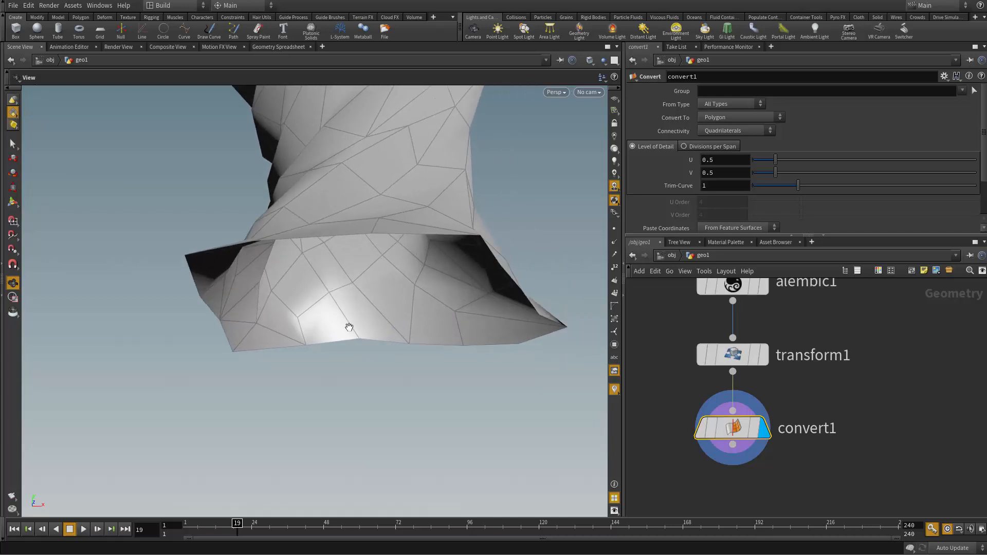
key("s")
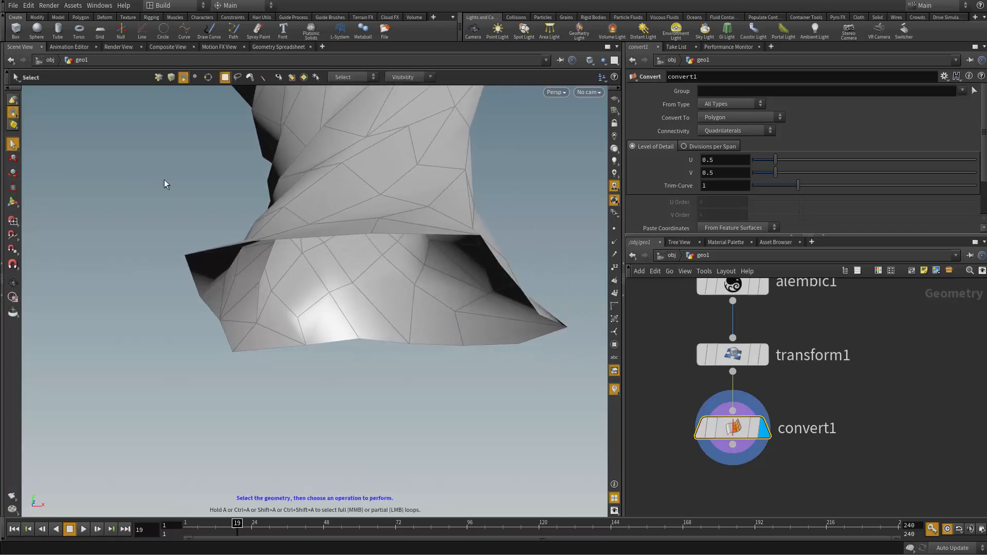
key("3")
double_click(391, 341)
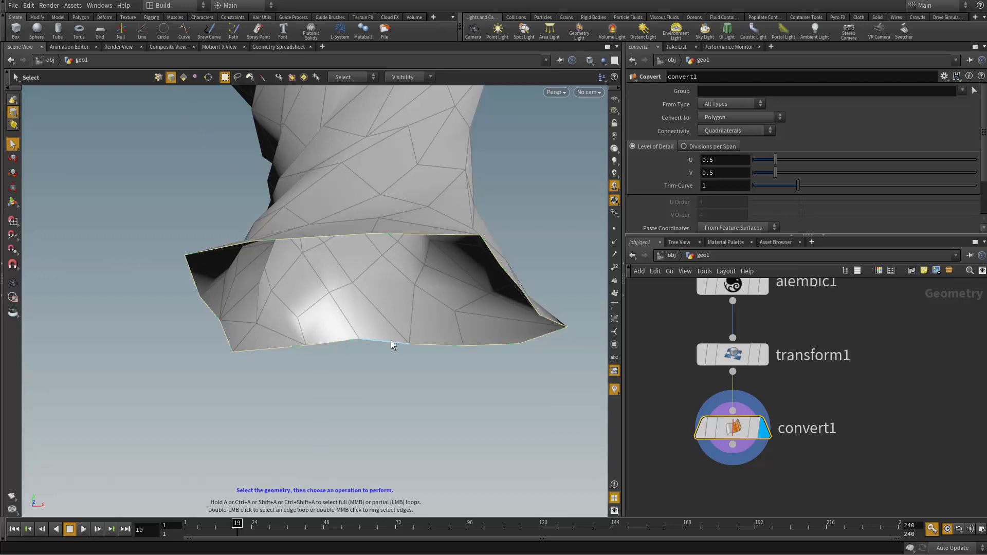
key("Tab")
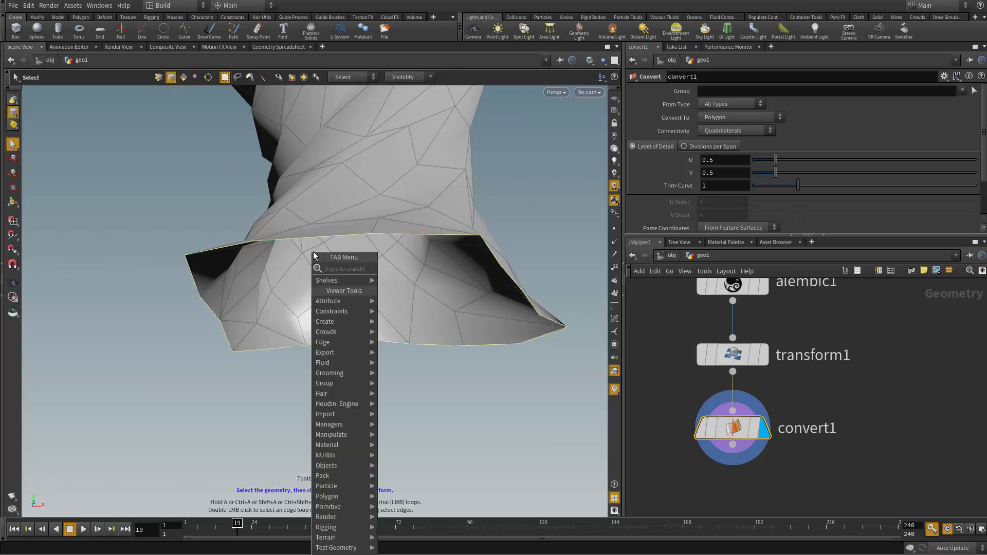
type("fill")
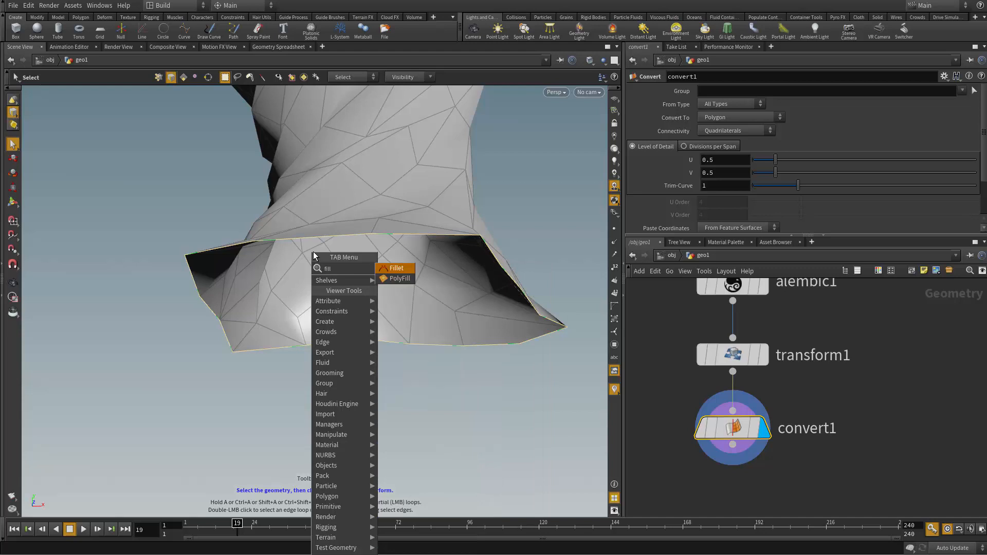
key("Down")
key("Return")
key("Escape")
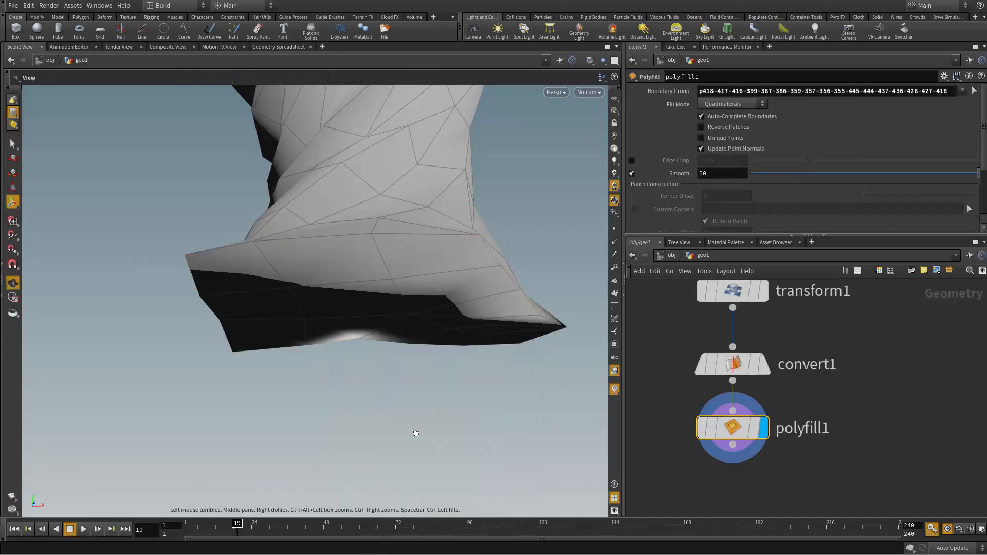
Step: Undo the last selection change and add a Normal node after PolyFill for the selected cap
left_click_drag(416, 434, 420, 375, "alt")
key("ctrl+z")
left_click_drag(392, 280, 240, 296, "alt")
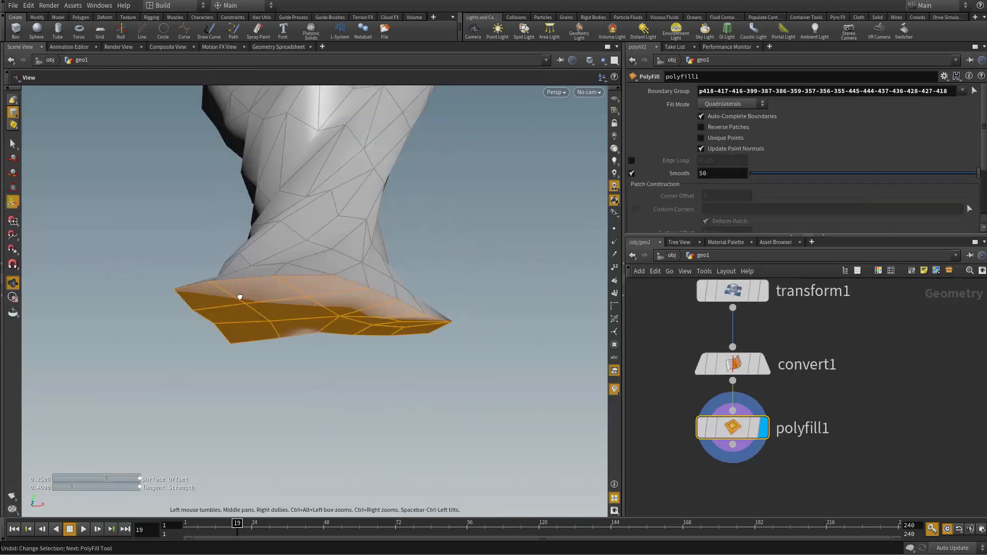
key("Return")
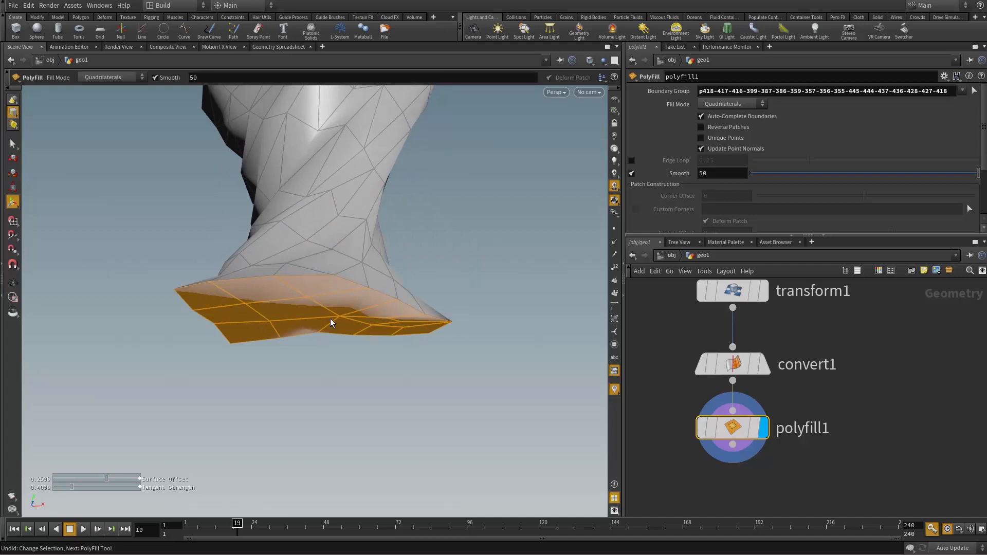
key("Tab")
type("nor")
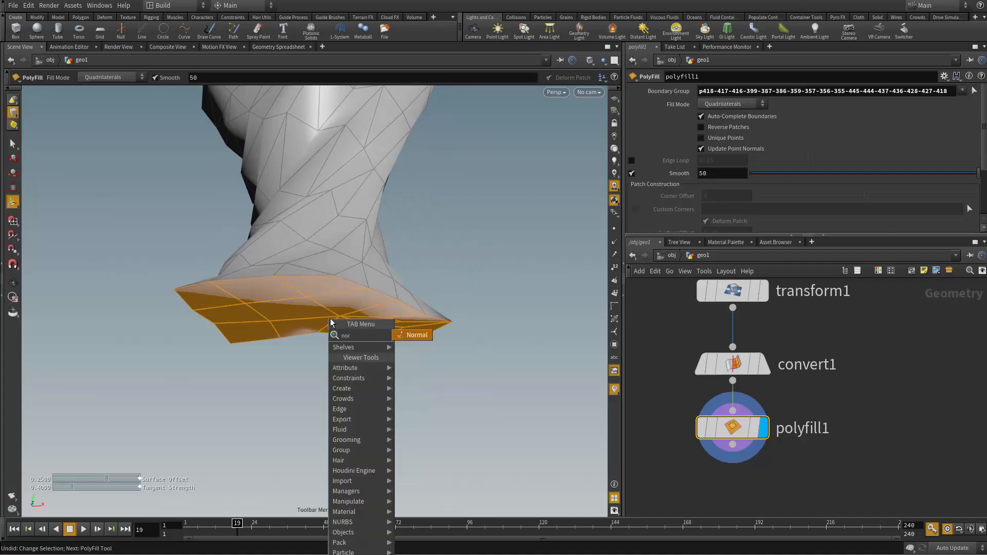
key("Return")
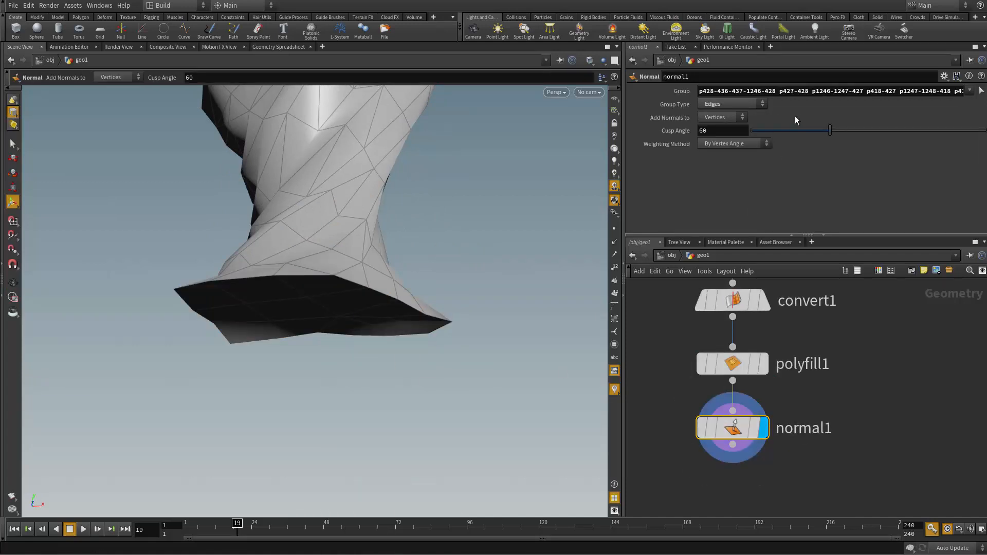
Step: Try a cusp angle of 180 on the Normal node and examine the shading of the capped base
left_click_drag(830, 130, 908, 140)
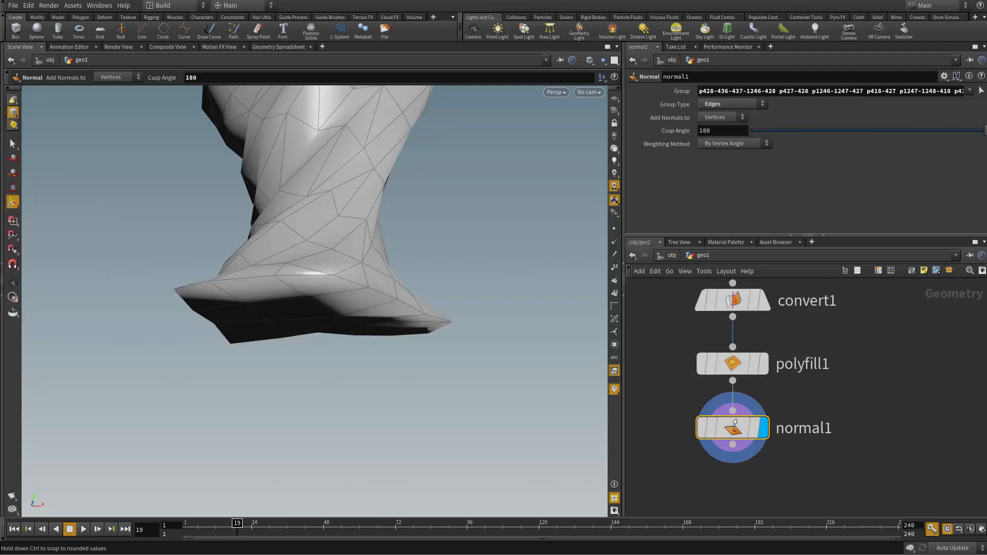
left_click_drag(223, 410, 353, 317)
mouse_move(355, 427)
left_mouse_down("alt")
mouse_move(355, 388)
mouse_move(391, 370)
left_mouse_up("alt")
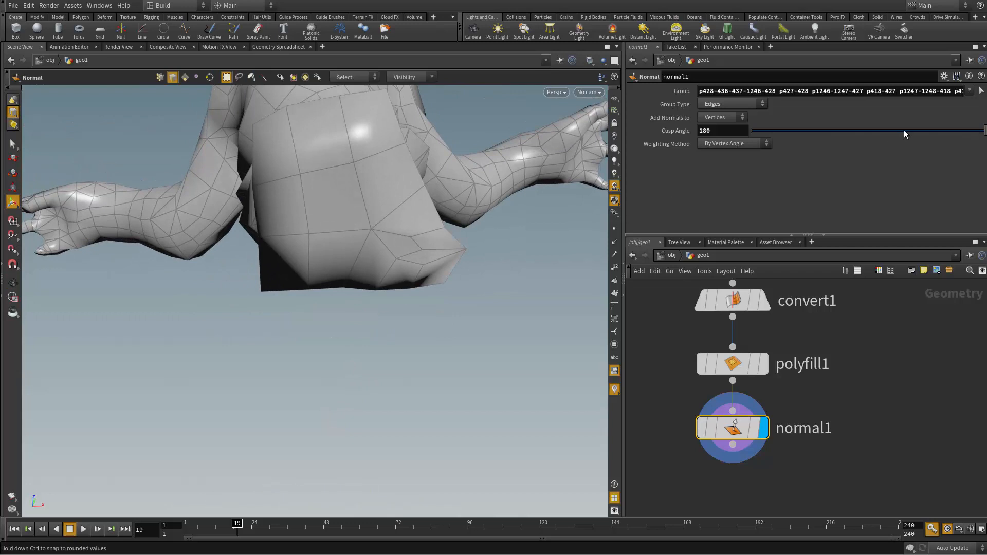
Step: Set the Normal node's cusp angle to 70 and inspect the capped base and the whole character
left_click_drag(904, 129, 835, 134)
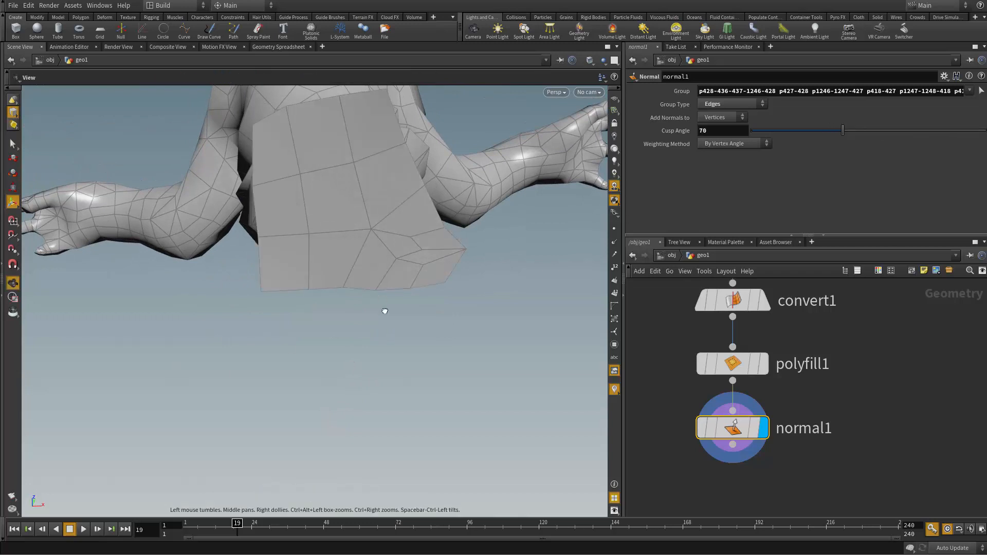
left_click_drag(386, 311, 227, 359, "alt")
right_click_drag(228, 359, 471, 340, "alt")
left_click_drag(471, 339, 635, 375, "alt")
left_click_drag(219, 402, 407, 391)
Step: Play the animation to check the capped character in motion, stop it and look at the figure
left_click(83, 529)
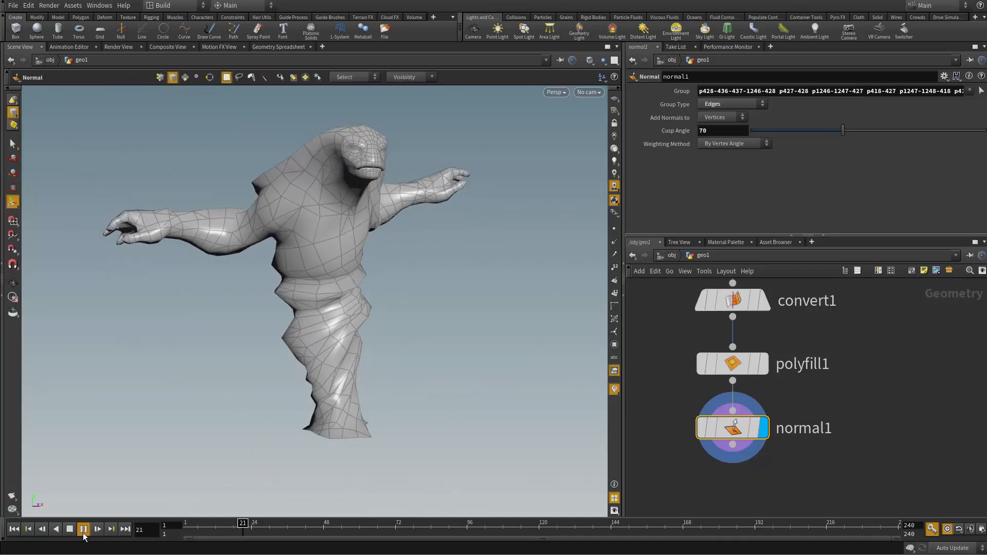
left_click(70, 532)
left_click_drag(532, 380, 492, 380, "alt")
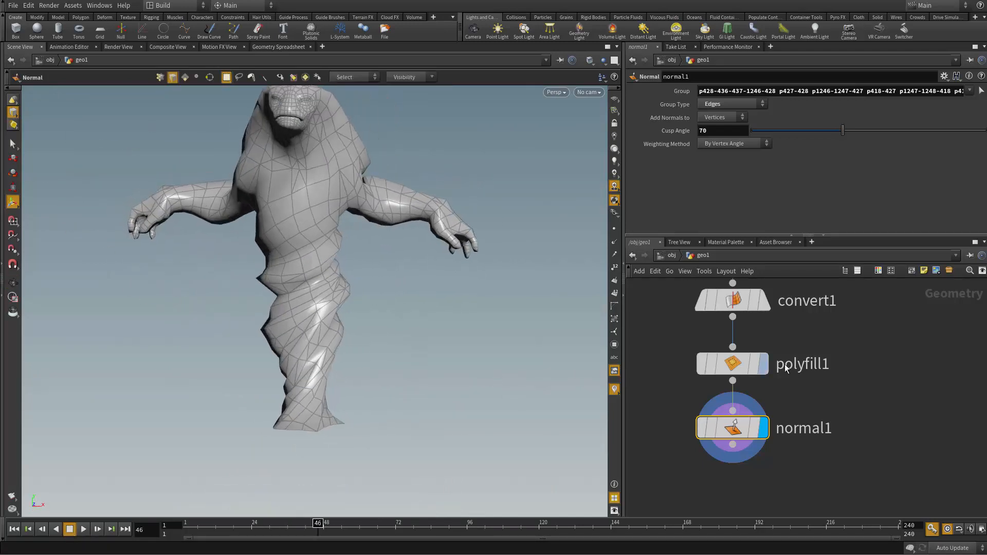
Step: Add a Subdivide node fed by the Normal node, make it the displayed node and align it beneath
middle_click_drag(787, 346, 792, 292)
scroll(791, 403, "down", 3)
scroll(752, 414, "up", 3)
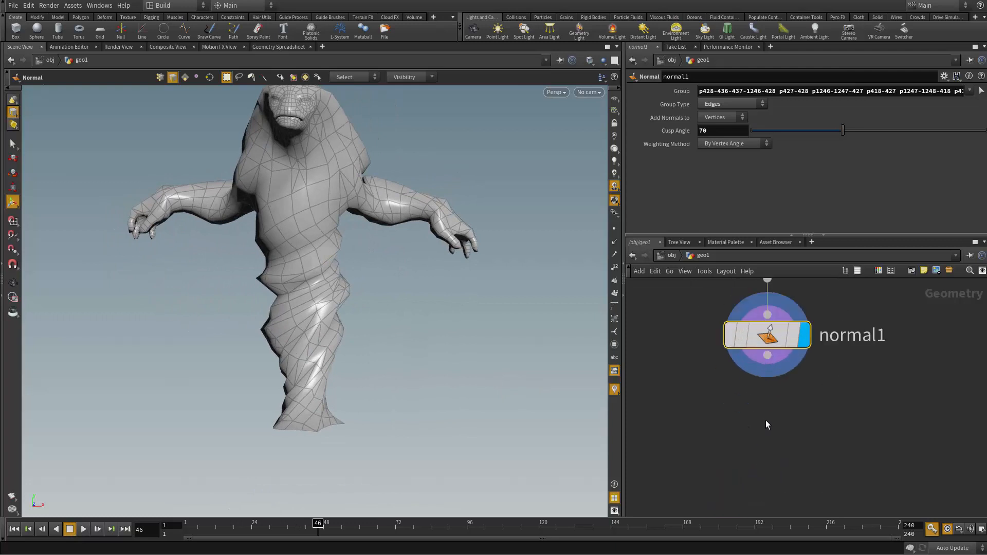
key("Tab")
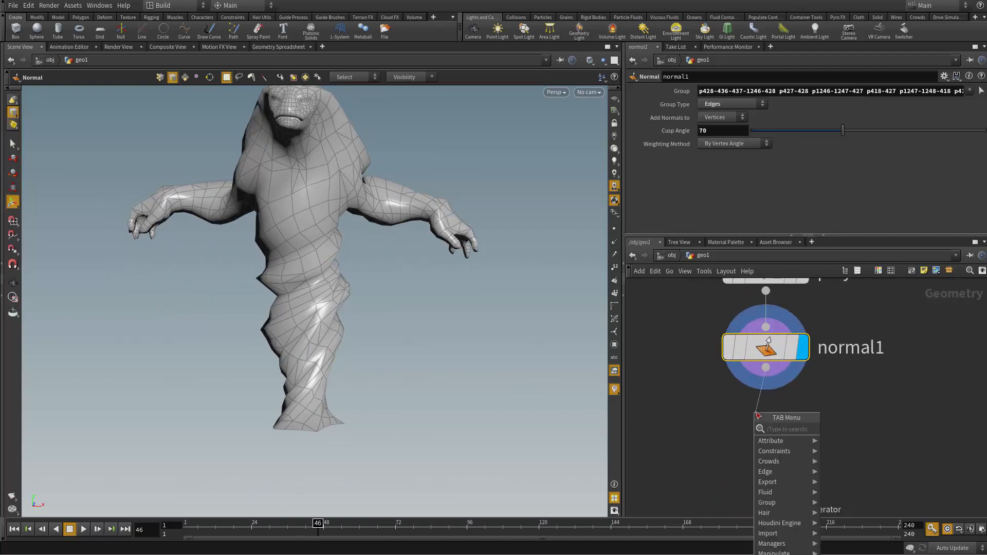
type("subd")
key("Return")
left_click(760, 409)
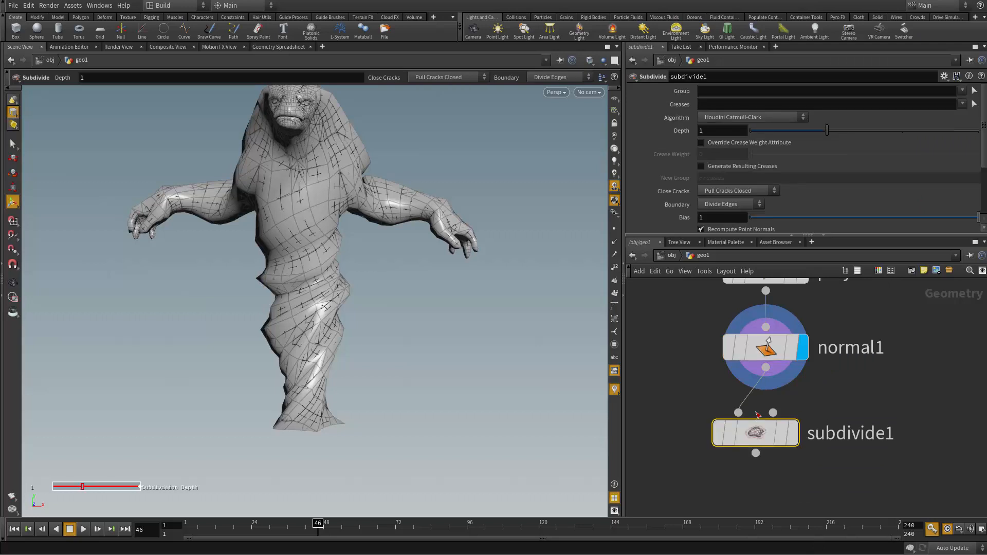
left_click(793, 434)
left_click_drag(758, 436, 769, 435)
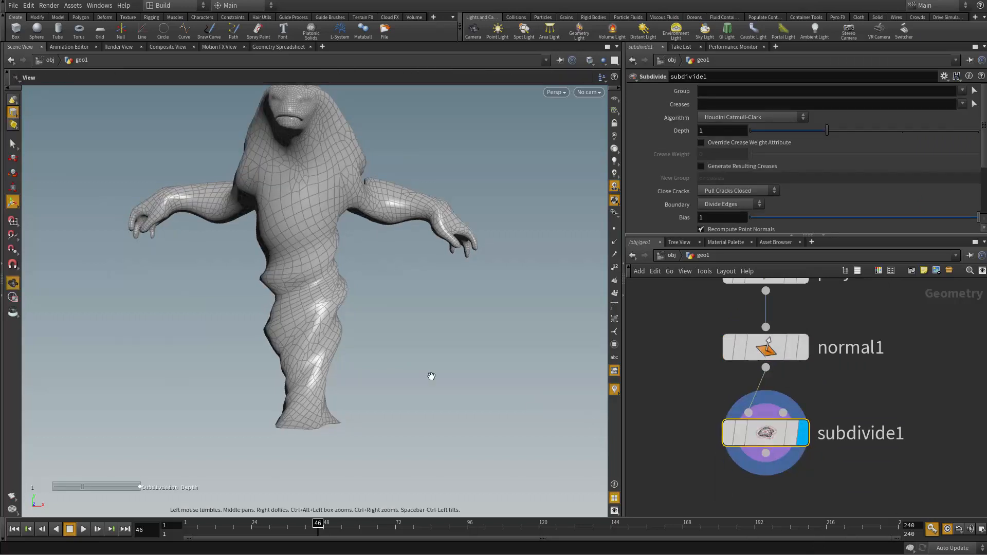
left_click_drag(432, 377, 393, 344, "alt")
scroll(393, 344, "down", 2)
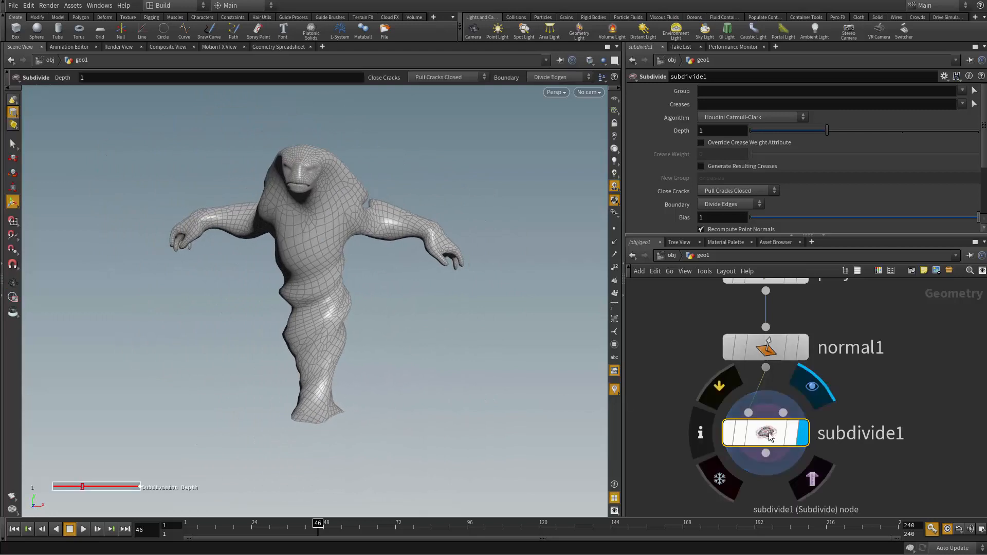
left_click_drag(767, 434, 767, 421)
Step: Add an Attribute VOP node fed by the Subdivide node and make it the displayed node
middle_click_drag(773, 466, 756, 446)
left_click(744, 405)
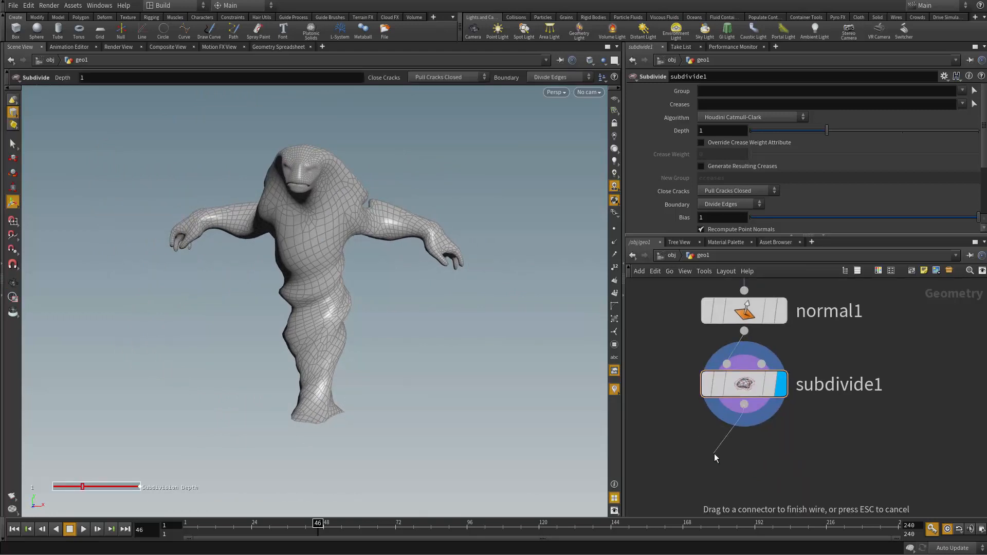
left_click(718, 452)
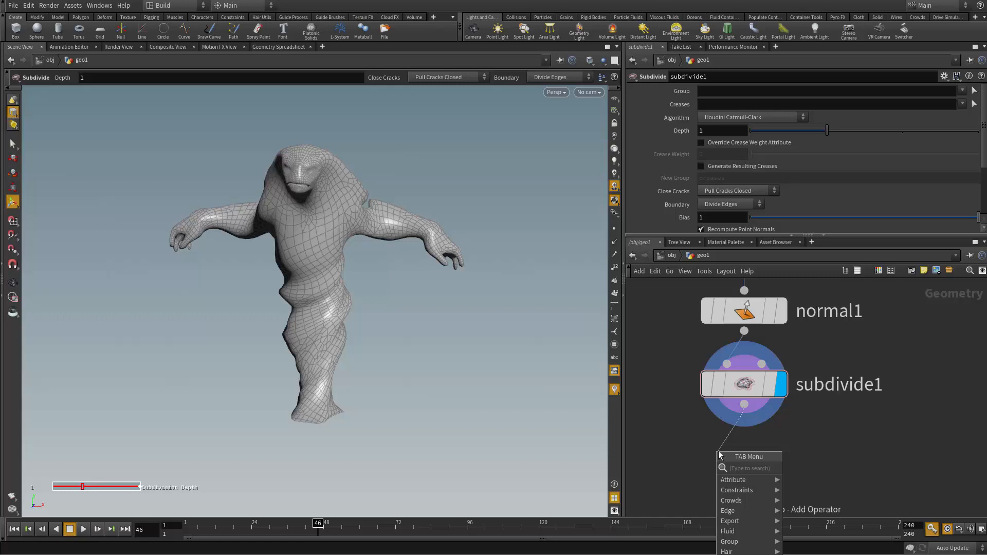
type("attrib")
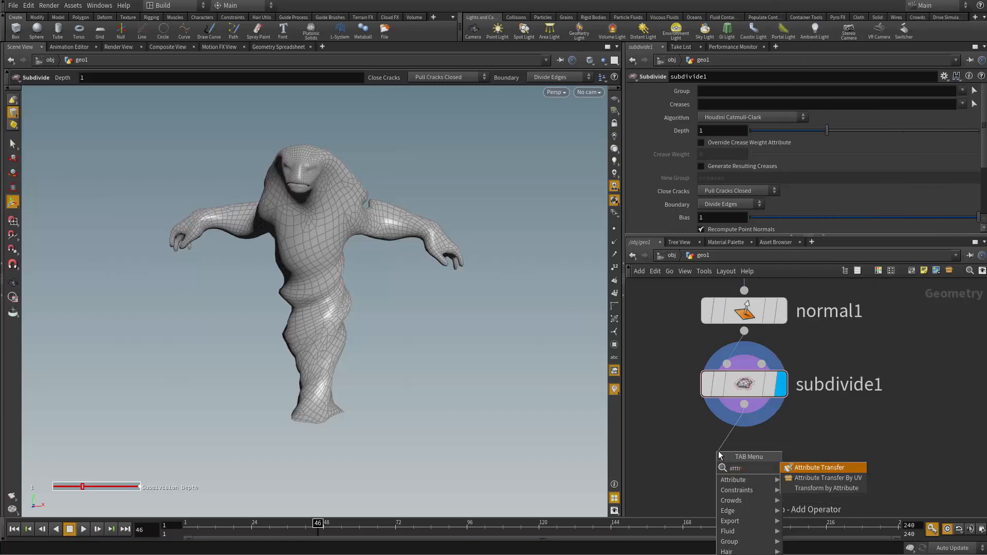
key("BackSpace")
key("BackSpace")
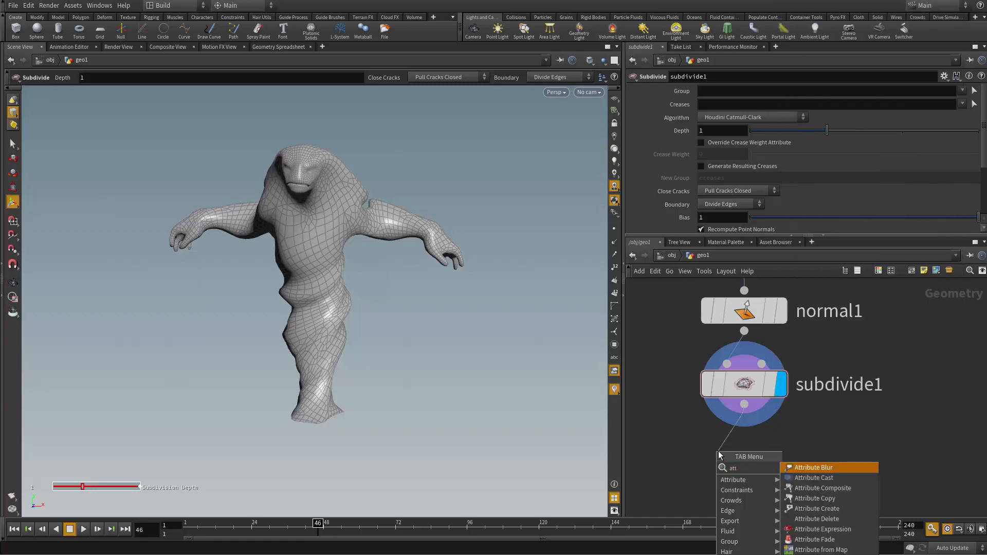
type("v")
key("Return")
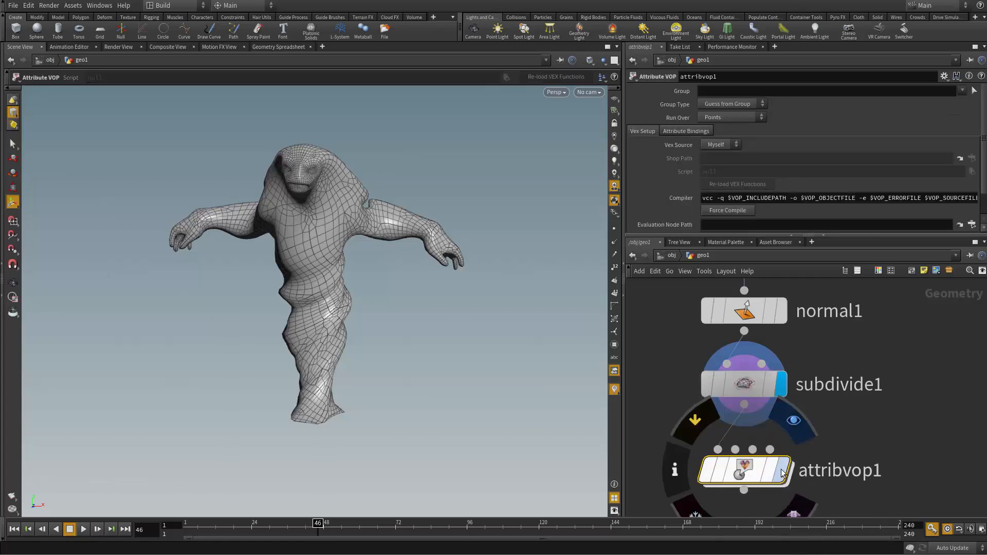
Step: Enter the Attribute VOP network, space the global parameters and output nodes apart, and maximise the network view
double_click(752, 468)
scroll(759, 389, "up", 3)
middle_click_drag(920, 334, 820, 338)
left_click_drag(828, 324, 861, 435)
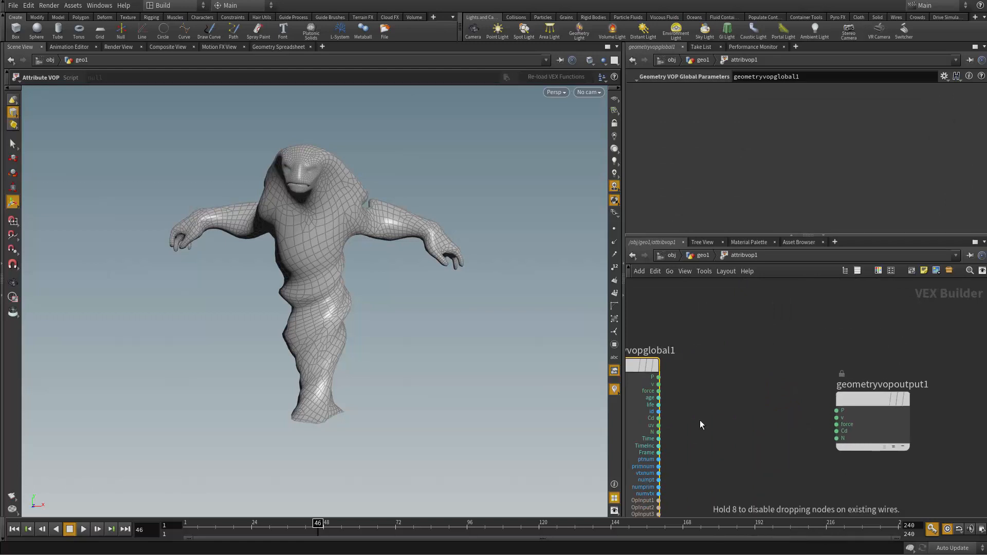
middle_click_drag(640, 420, 802, 390)
middle_click_drag(739, 367, 833, 336)
left_click_drag(721, 366, 688, 376)
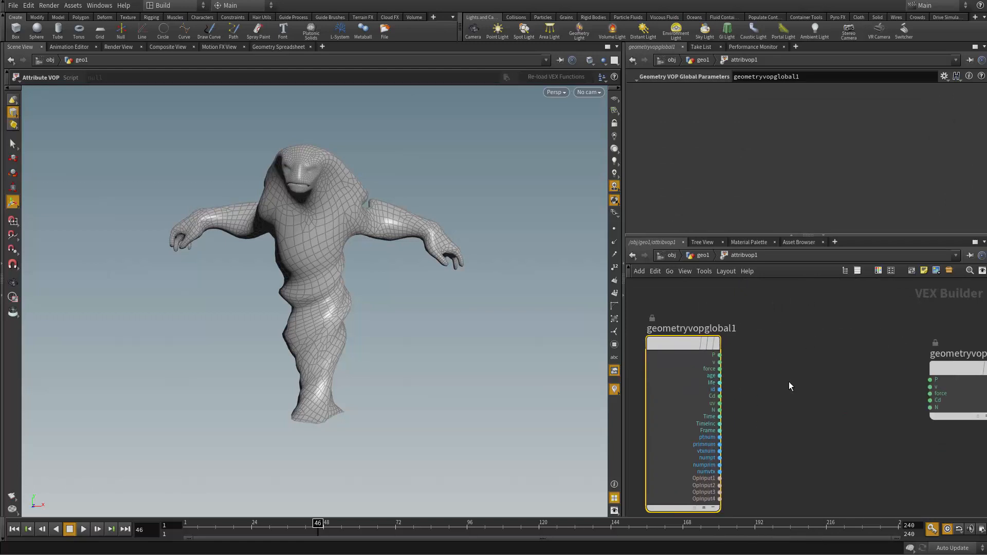
middle_click_drag(784, 387, 752, 376)
key("ctrl+b")
mouse_move(430, 396)
middle_mouse_down()
mouse_move(432, 437)
mouse_move(434, 394)
middle_mouse_up()
scroll(432, 436, "up", 4)
left_click_drag(727, 333, 853, 327)
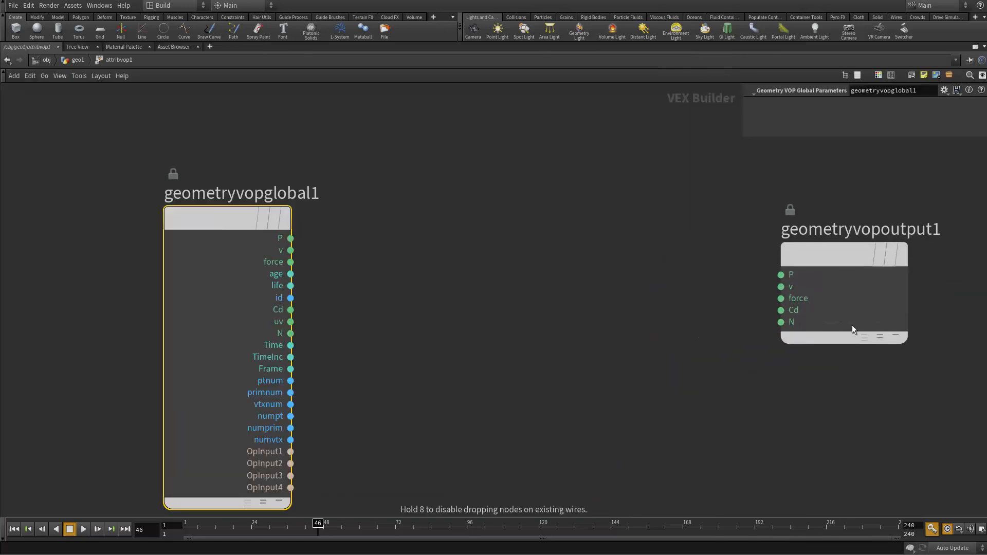
Step: Toggle the parameter overlay in the maximised VOP network off and on again
middle_click_drag(480, 298, 432, 360)
left_click(432, 363)
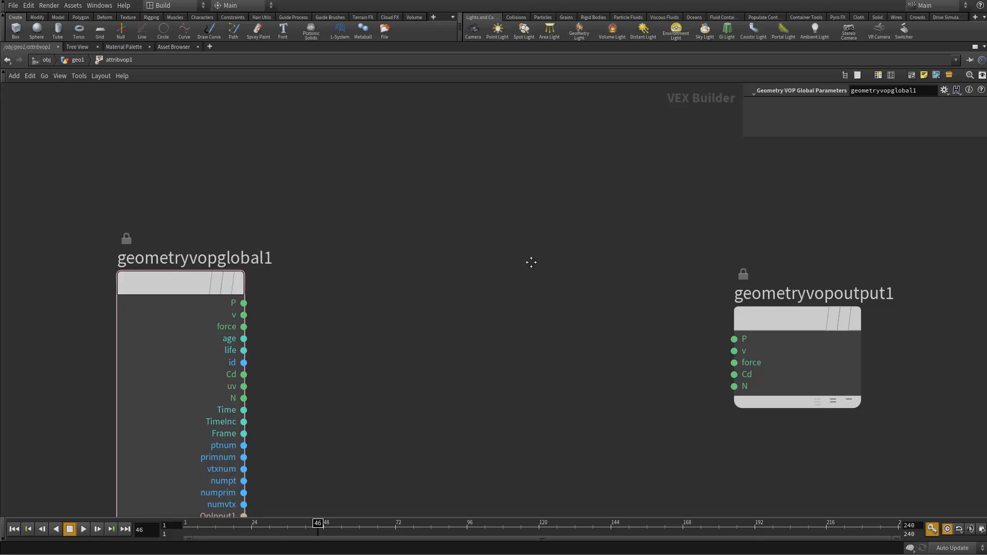
key("p")
key("p")
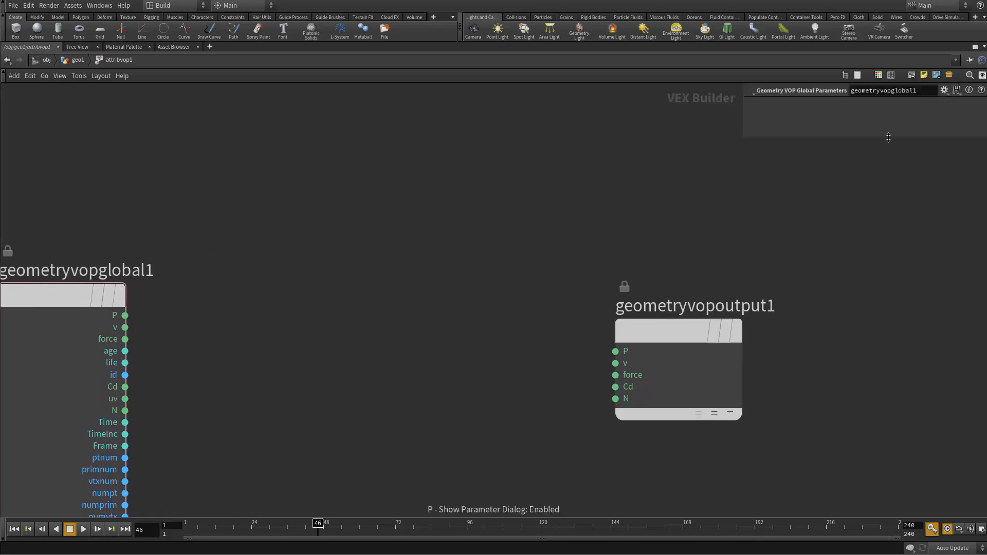
middle_click_drag(309, 249, 410, 235)
left_click(181, 290)
left_click(495, 262)
middle_click_drag(312, 315, 370, 247)
left_click_drag(193, 270, 169, 294)
middle_click_drag(467, 247, 478, 235)
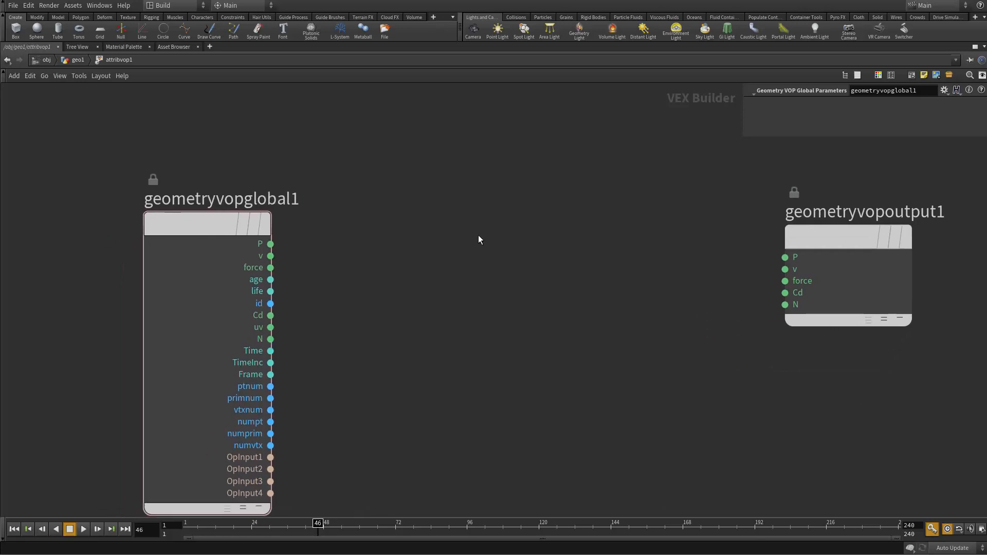
Step: Restore the split layout, leave the Attribute VOP network, then re-enter it and maximise and frame the network view again
key("ctrl+b")
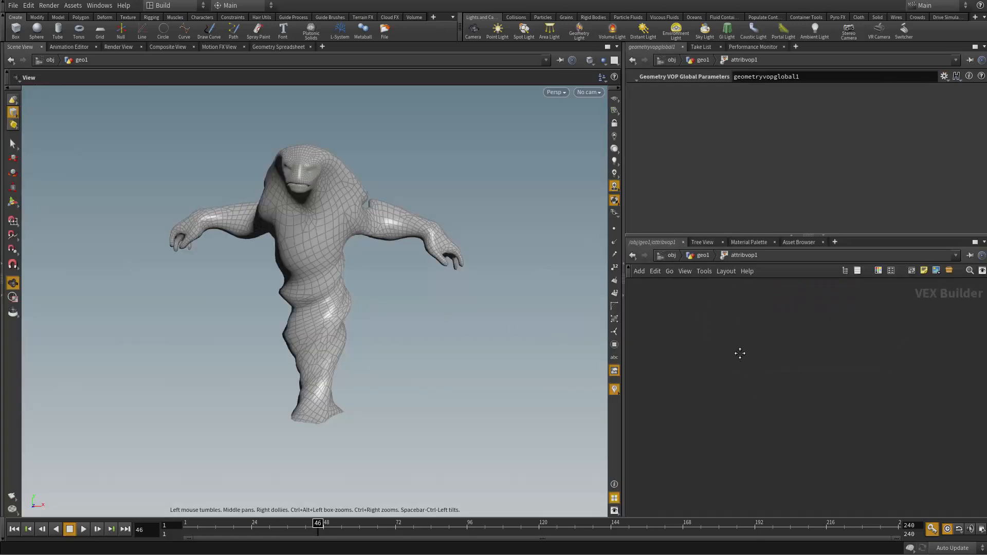
key("u")
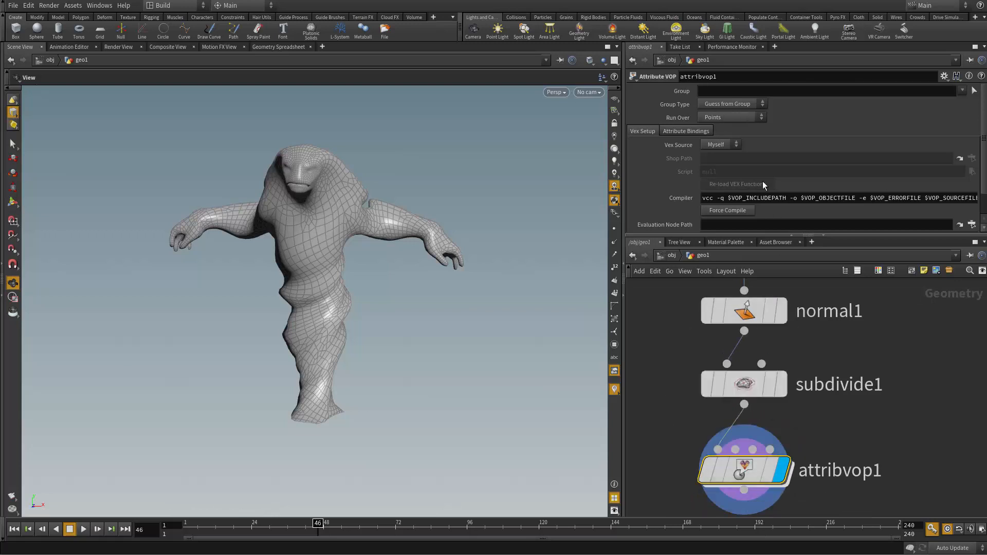
double_click(745, 465)
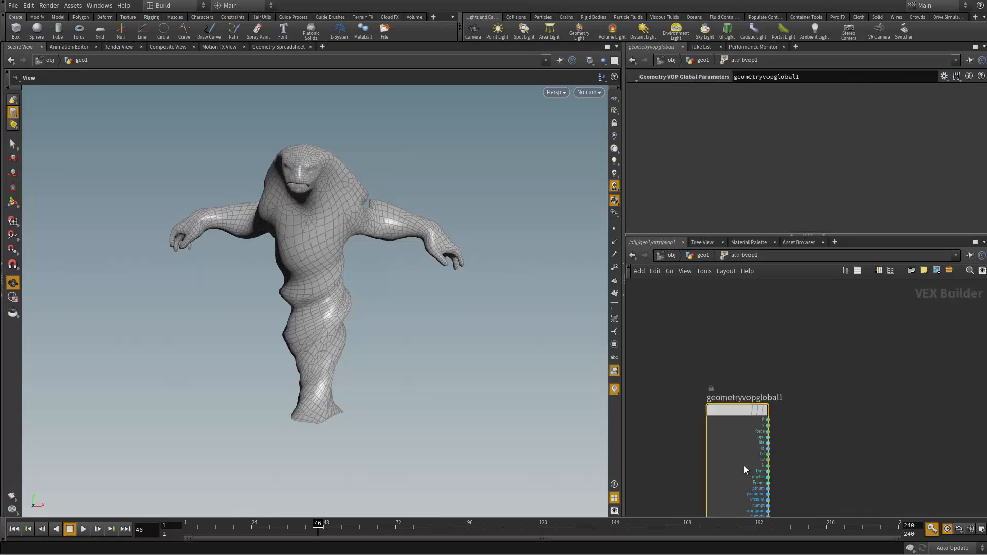
key("ctrl+b")
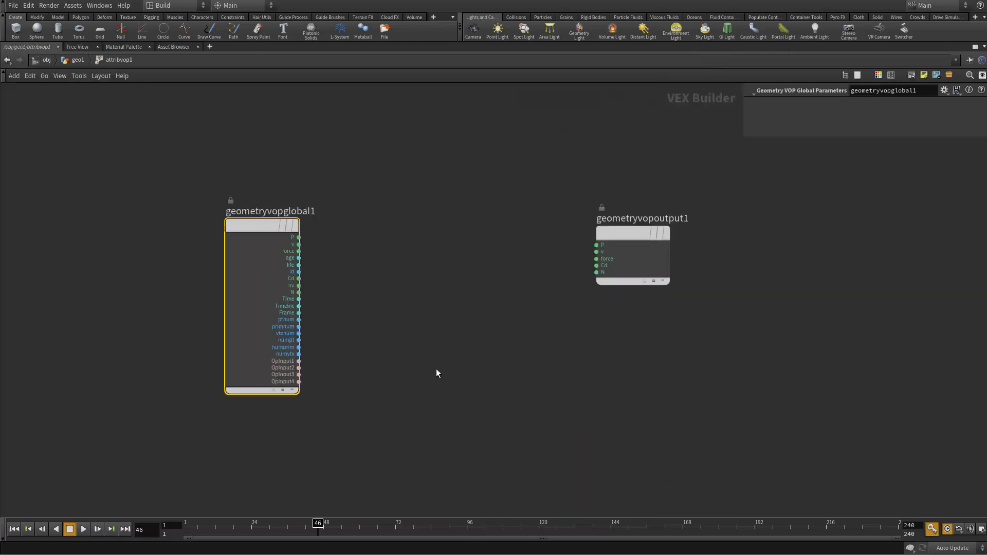
key("h")
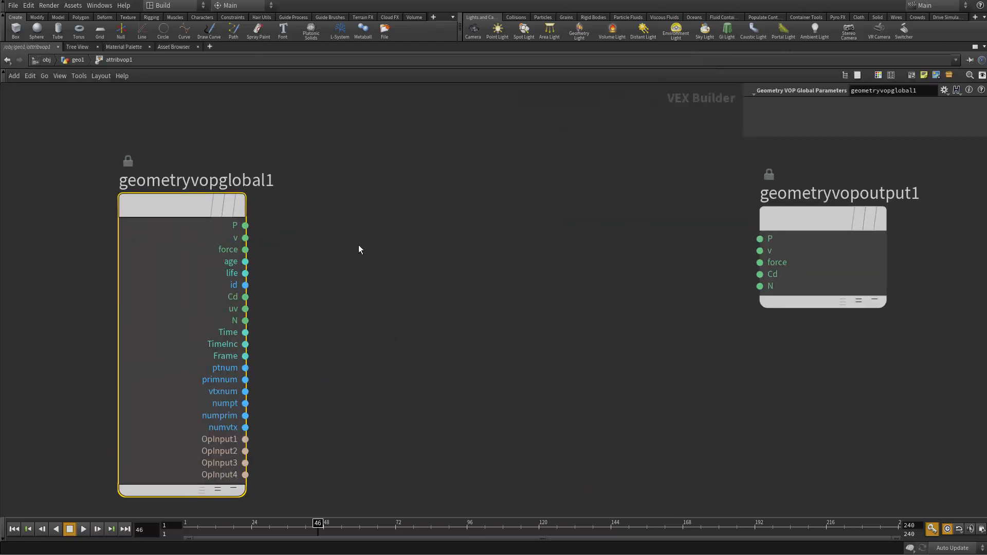
left_click(359, 245)
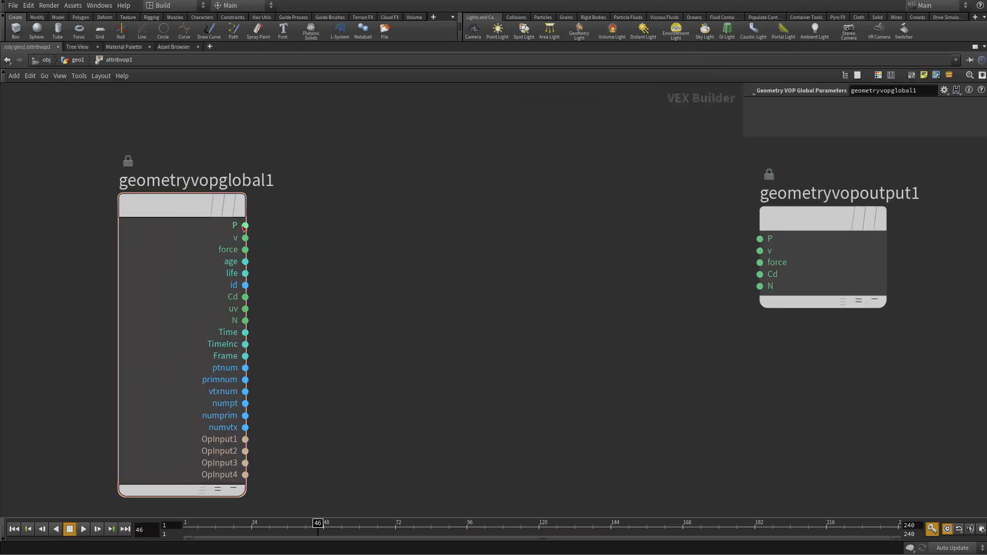
left_click(22, 49)
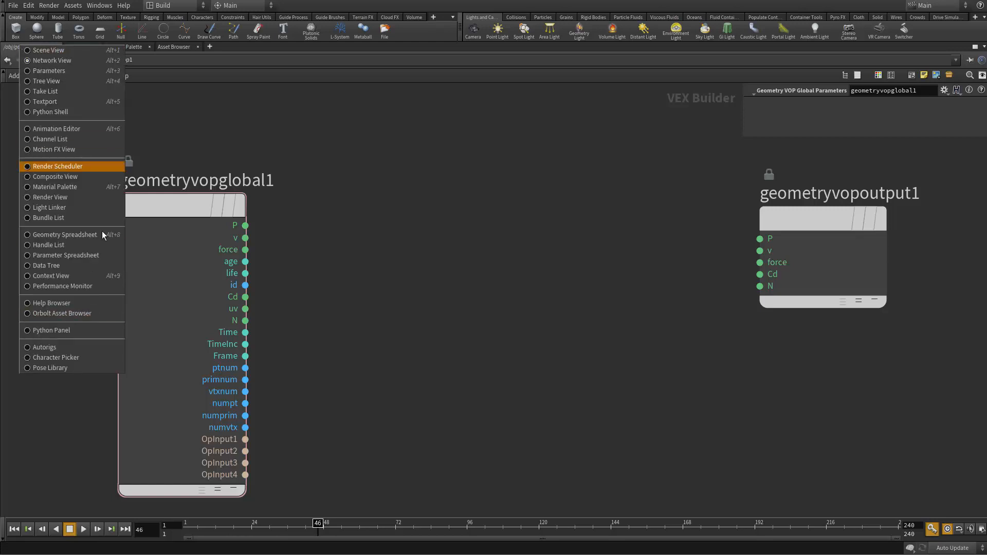
left_click(359, 267)
Step: Add a Vector to Vector4 node fed by the P output of the global parameters node
left_click(245, 225)
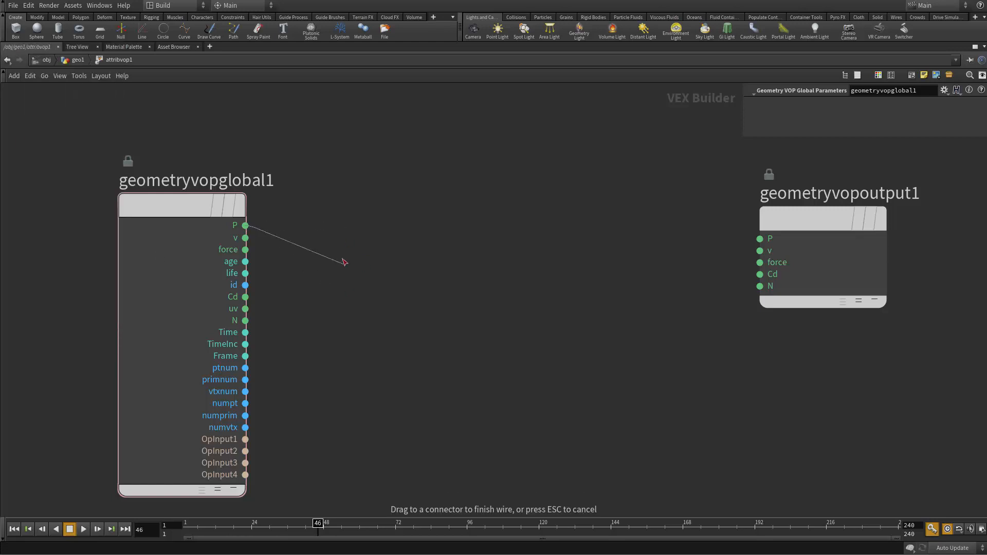
key("Tab")
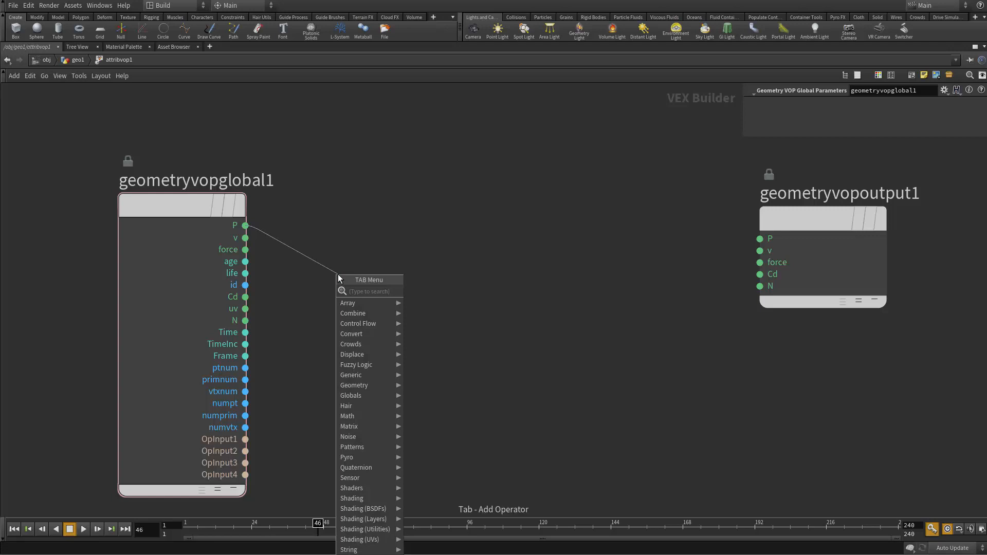
type("vector")
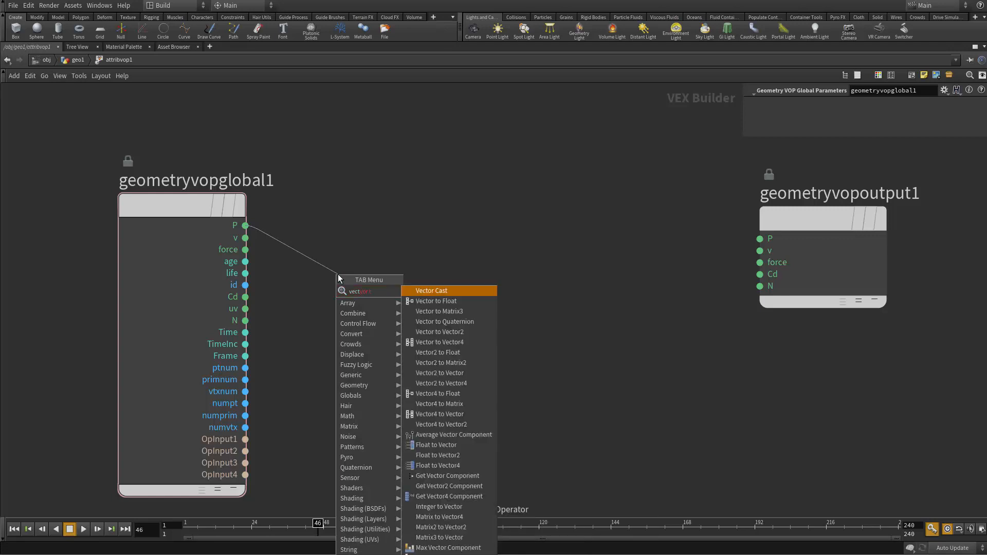
type(" to")
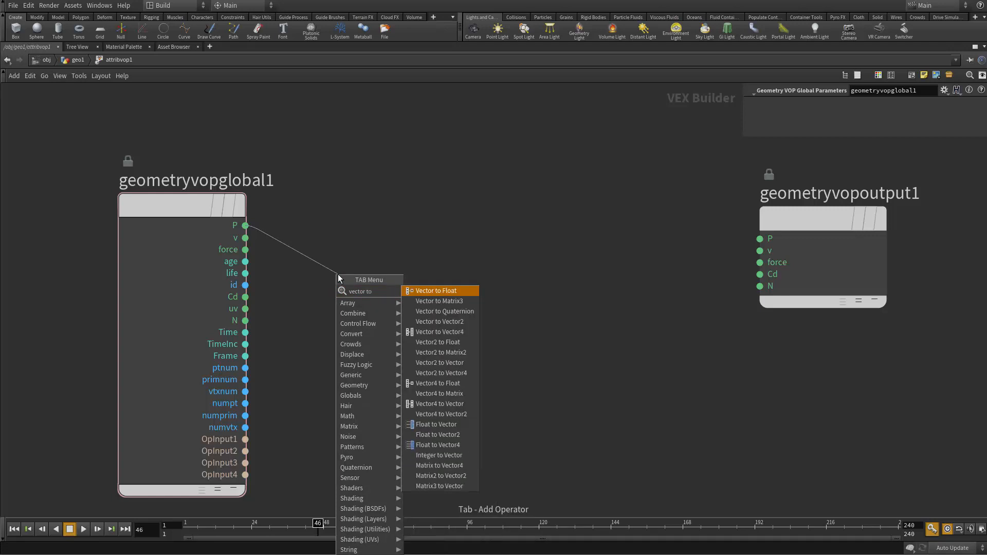
key("Down")
key("Down")
key("Down")
key("Down")
key("Return")
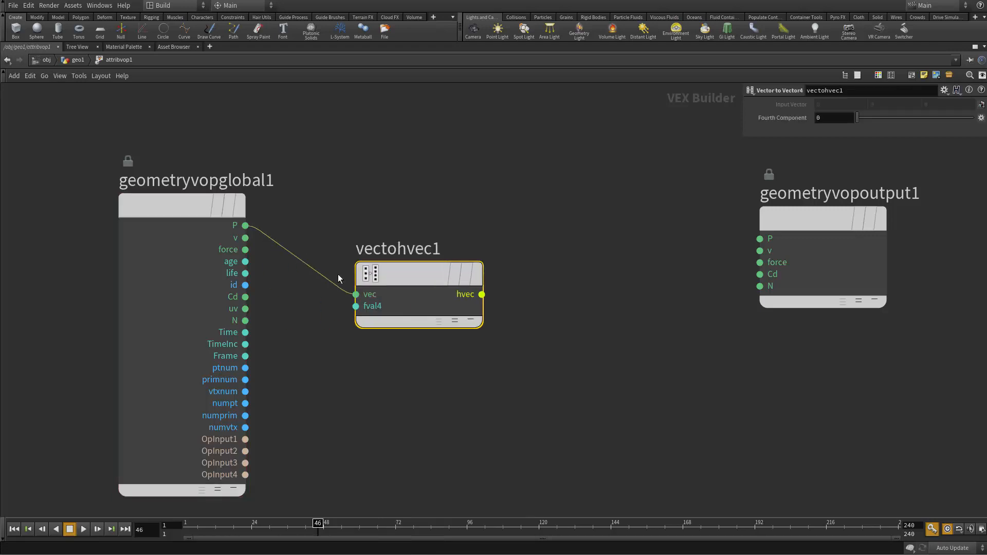
Step: Connect Time to the Vector to Vector4 node's fval4 input, then place it beside the global node and move the output node farther away
left_click_drag(356, 306, 245, 332)
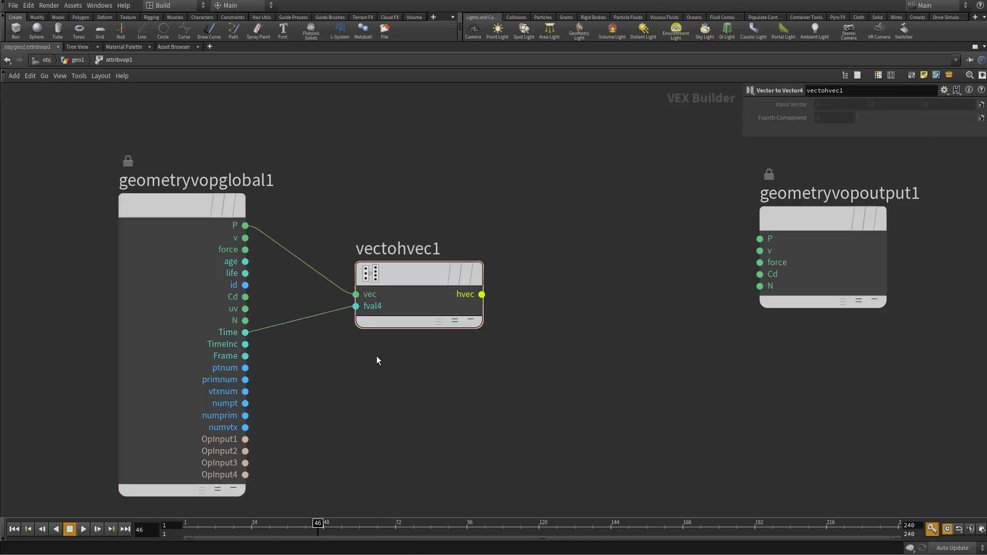
left_click_drag(424, 289, 348, 231)
middle_click_drag(695, 308, 560, 347)
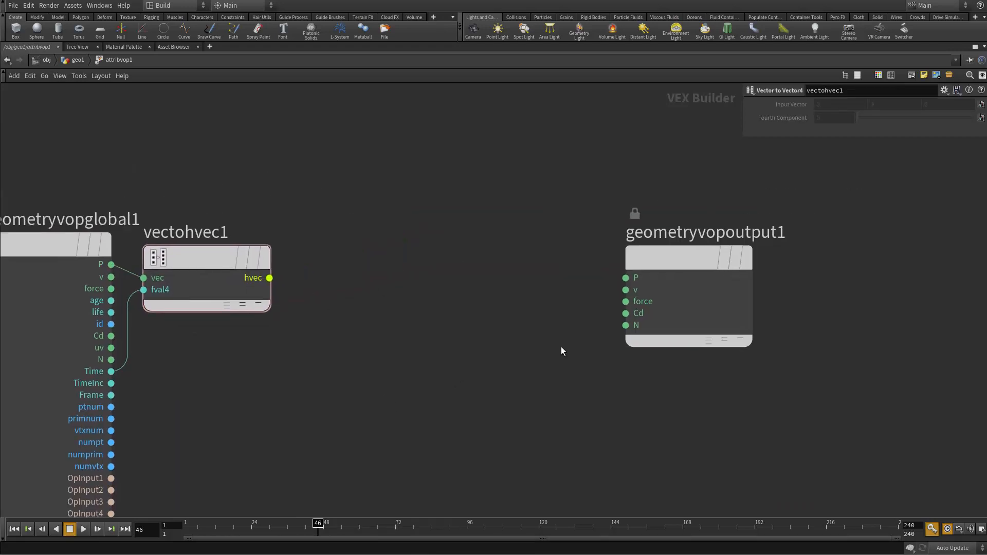
left_click_drag(630, 327, 716, 327)
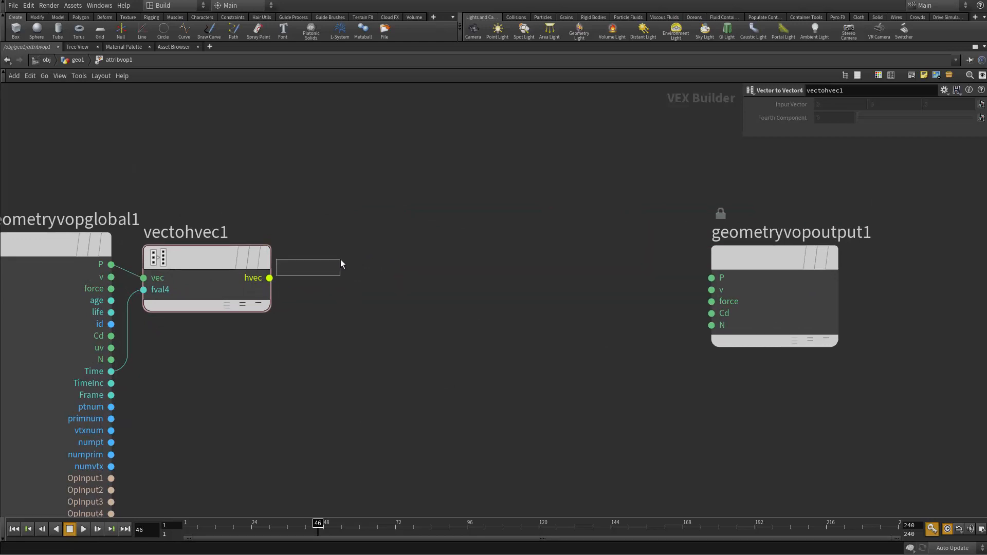
Step: Add an Anti-Aliased Flow Noise node with its pos input fed by hvec, and align it beside the Vector to Vector4 node
left_click_drag(340, 261, 340, 261)
left_click_drag(270, 277, 379, 251)
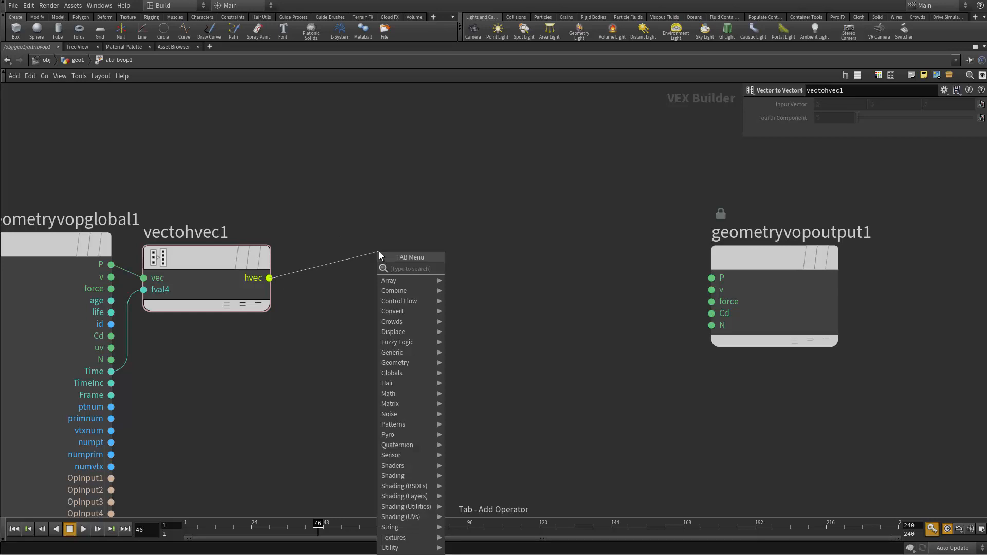
type("anti")
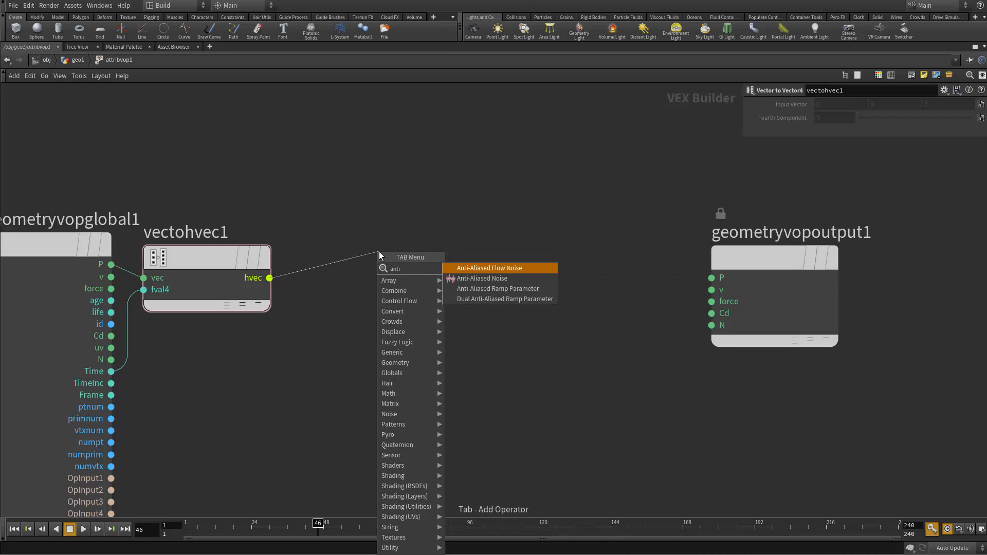
key("Return")
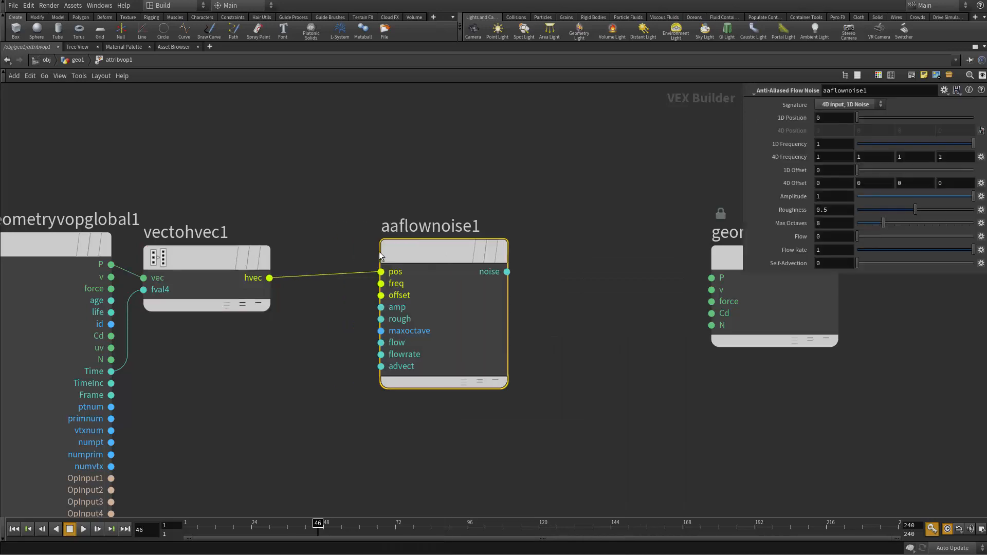
left_click_drag(434, 252, 400, 258)
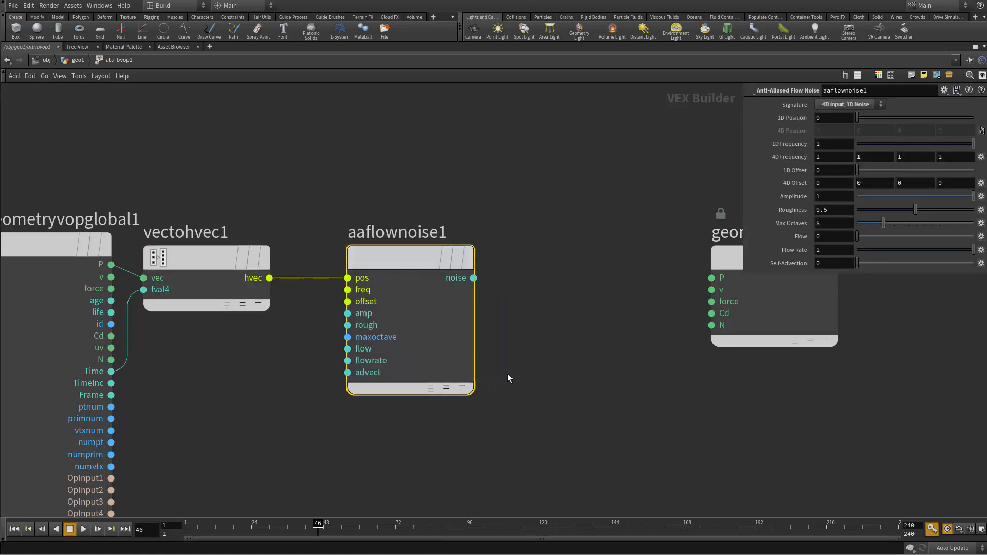
Step: Connect the flow noise output to the output node's Cd input and restore the split layout with the scene view
middle_click_drag(611, 272, 498, 286)
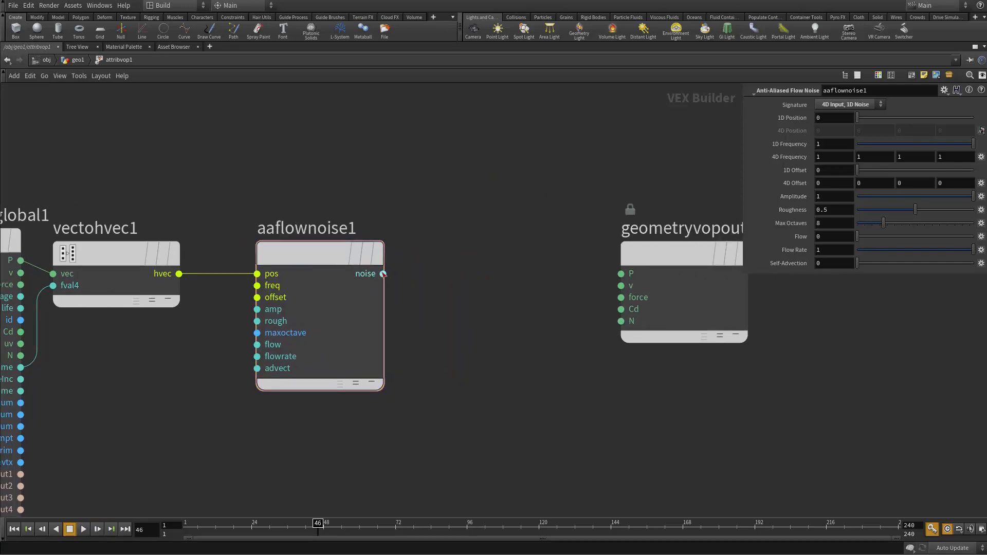
left_click_drag(383, 274, 616, 314)
middle_click_drag(299, 168, 562, 196)
key("ctrl+b")
Step: Play the animation to check the noise colouring on the moving character, stop it and select the flow noise node
left_click_drag(375, 339, 194, 502)
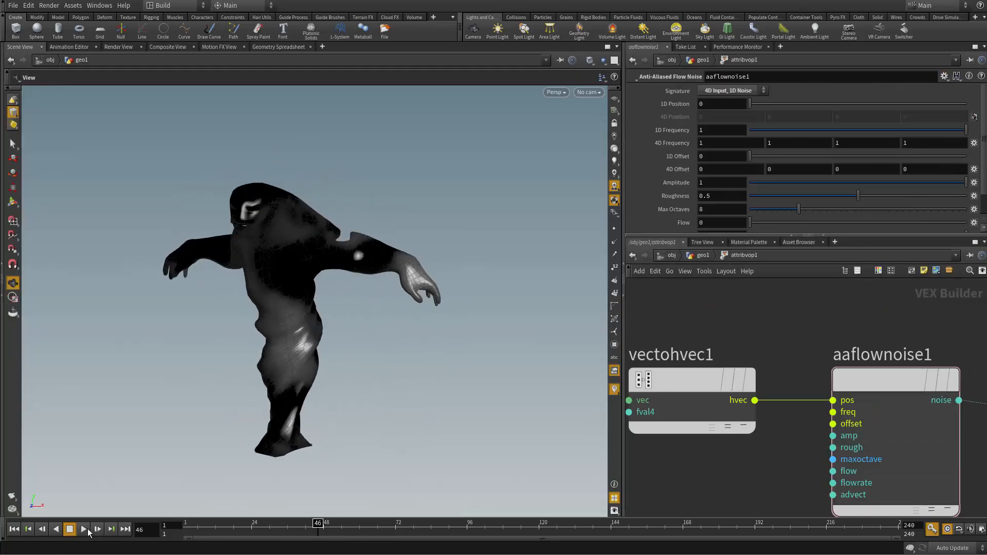
left_click(85, 529)
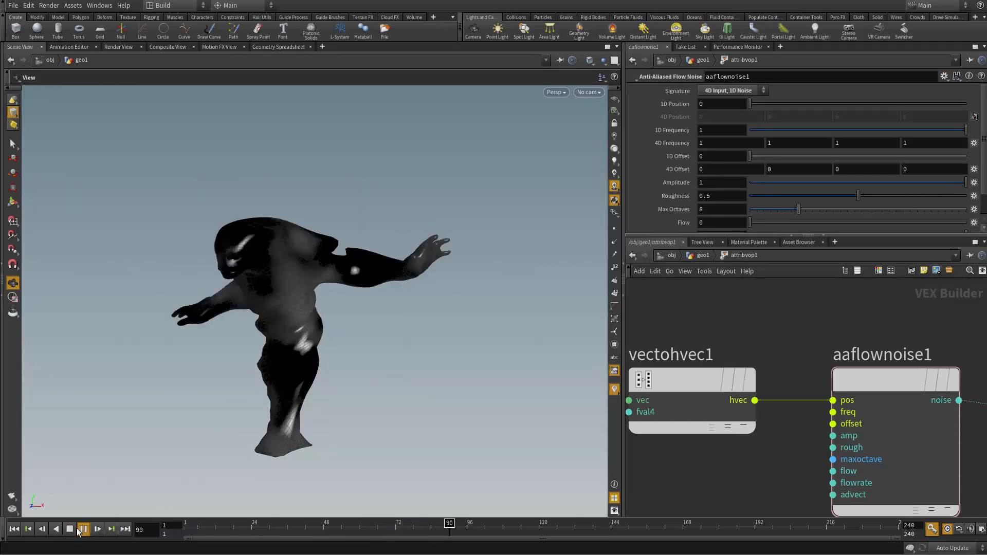
left_click(80, 530)
middle_click_drag(799, 444, 756, 448)
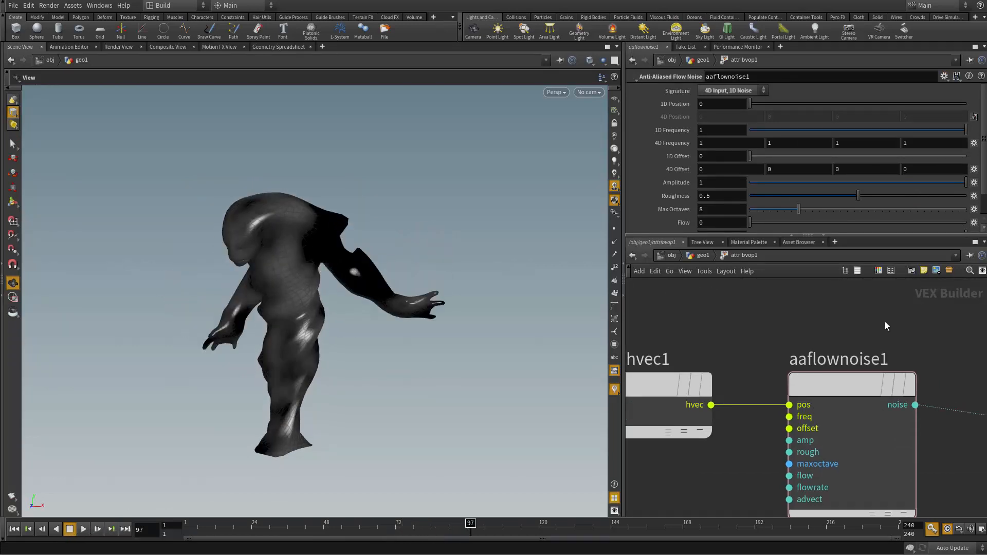
left_click(840, 380)
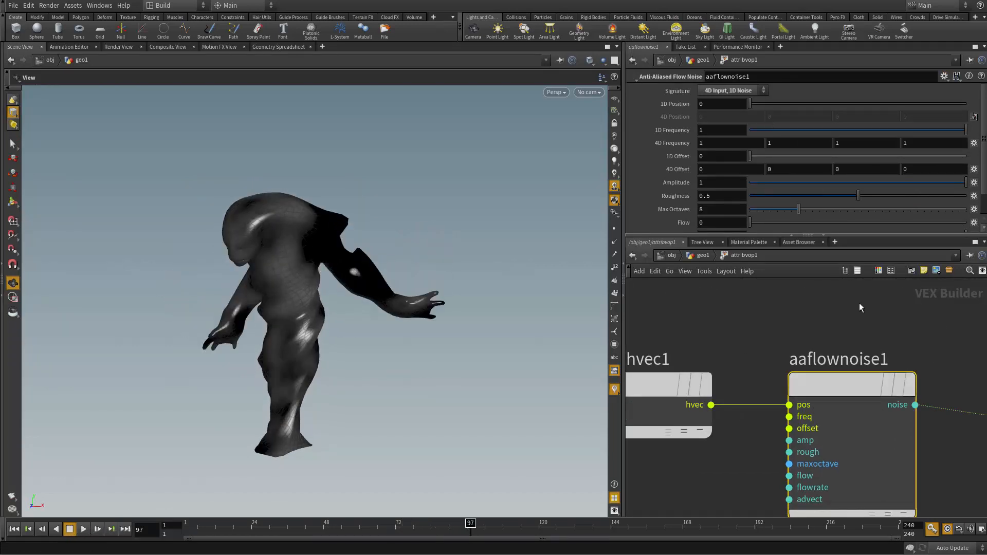
Step: Inspect the points' Cd values in the geometry spreadsheet and return to the scene view
left_click(272, 47)
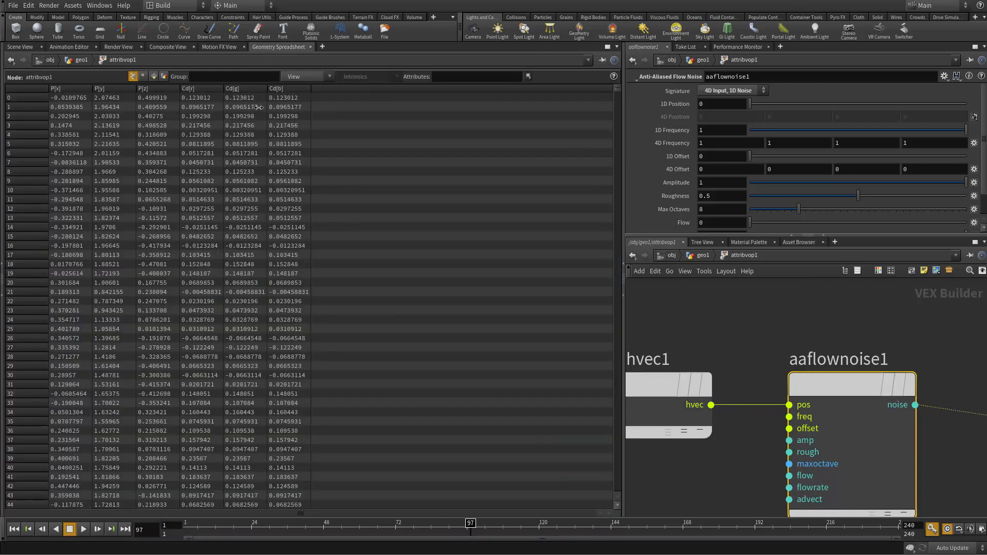
scroll(242, 319, "down", 1)
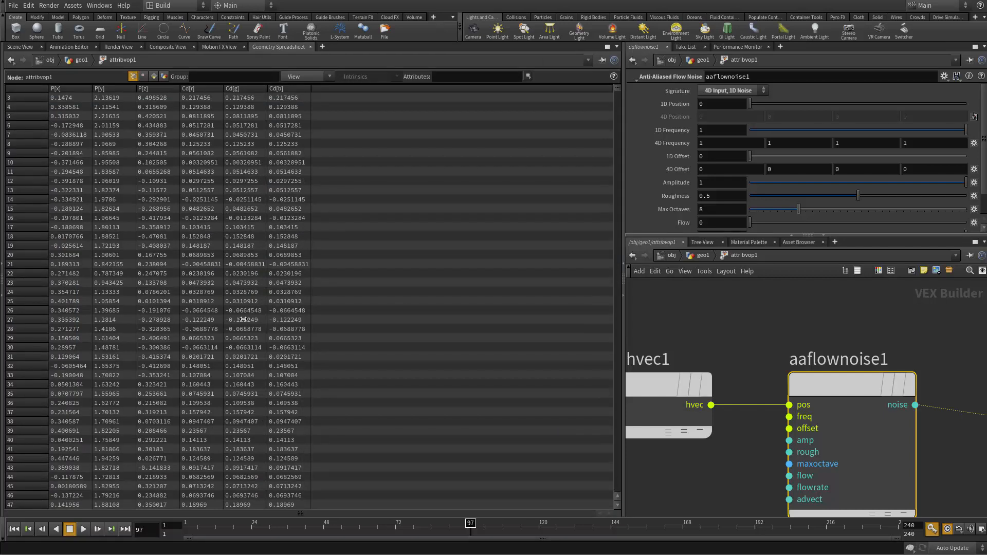
scroll(245, 321, "down", 3)
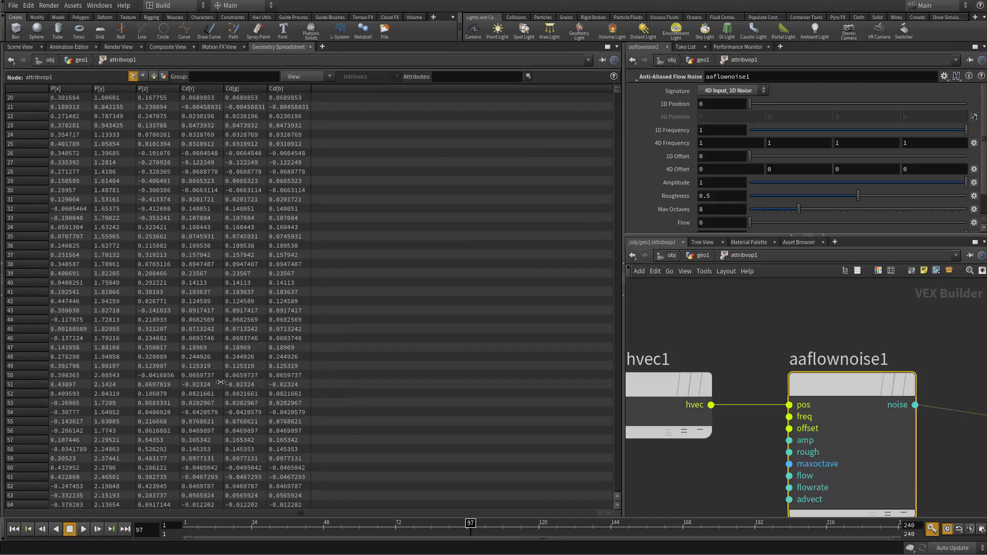
left_click(22, 48)
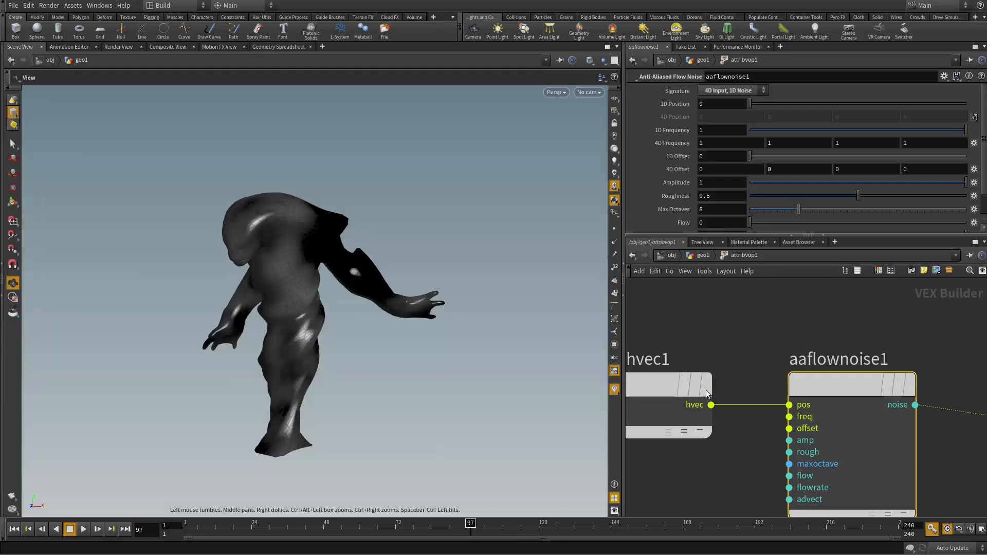
Step: Add a Bind node fed by the flow noise node's noise output
middle_click_drag(772, 465, 694, 471)
middle_click_drag(884, 457, 670, 428)
mouse_move(784, 458)
middle_mouse_down()
mouse_move(718, 496)
mouse_move(840, 463)
middle_mouse_up()
left_click_drag(967, 438, 981, 413)
middle_click_drag(719, 448, 796, 430)
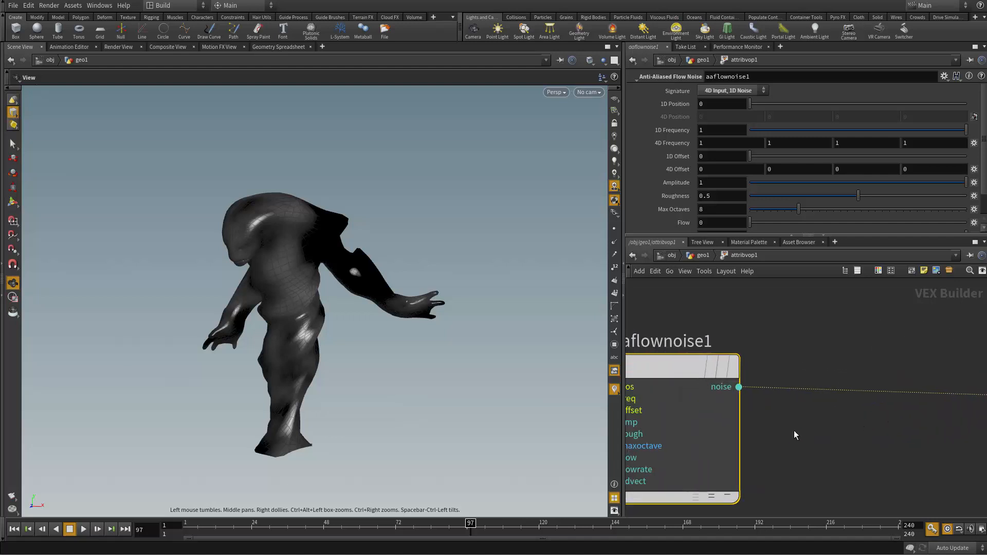
middle_click_drag(755, 401, 757, 436)
left_click(740, 423)
key("Tab")
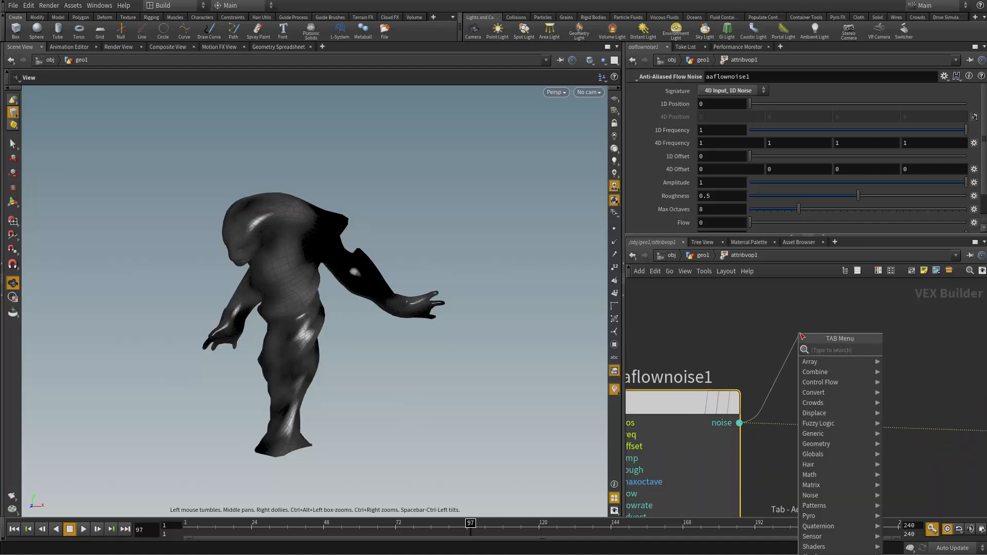
type("binde")
key("Return")
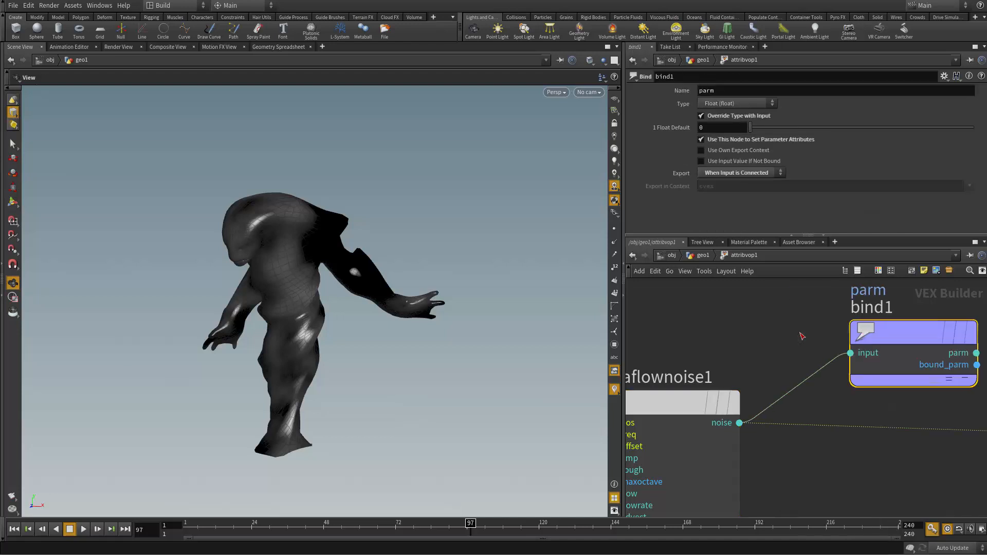
Step: Set the Bind node's parameter name to emission
double_click(715, 92)
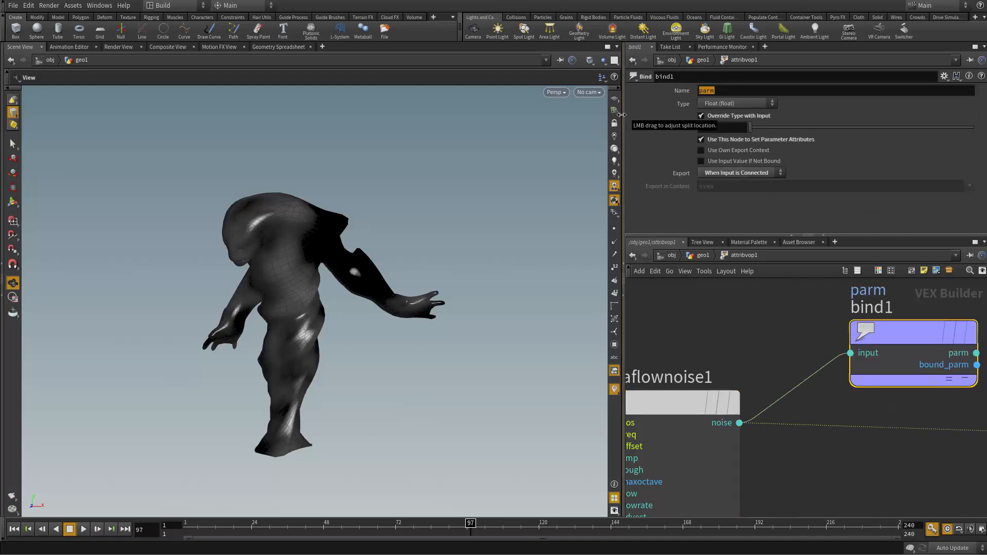
type("emission")
key("Return")
left_click_drag(730, 94, 600, 106)
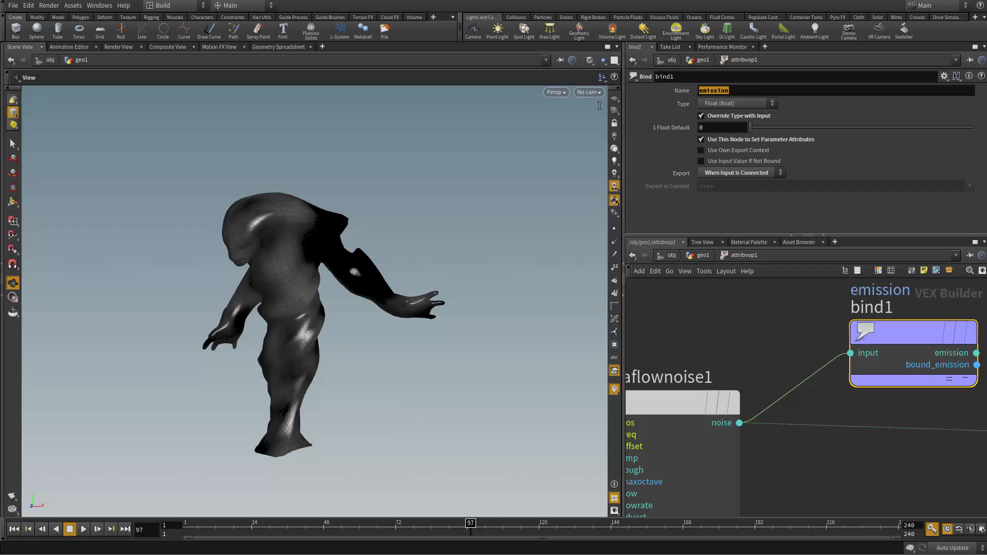
left_click(866, 477)
middle_click_drag(771, 320, 731, 323)
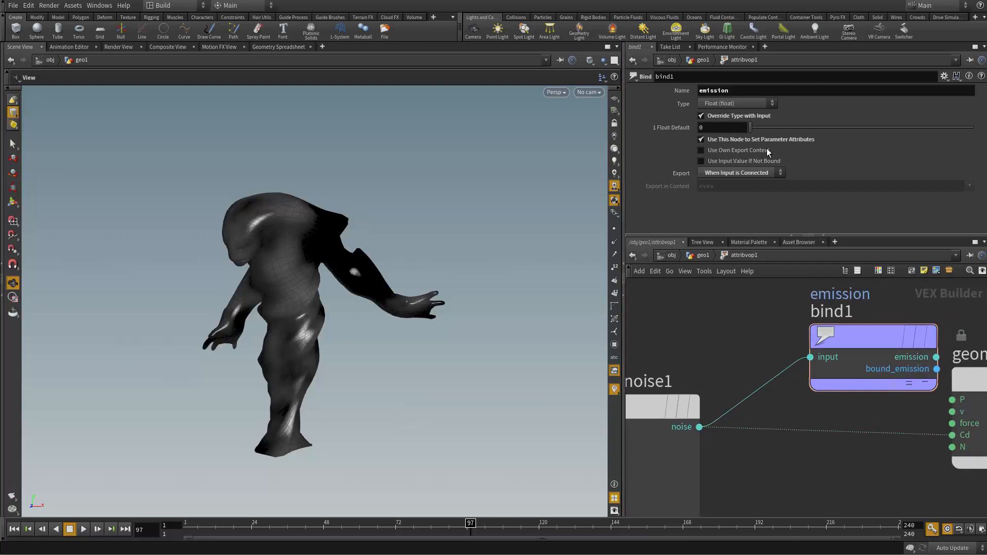
Step: Set the first three 4D Frequency components of the Anti-Aliased Flow Noise node to 5
middle_click_drag(723, 470, 856, 432)
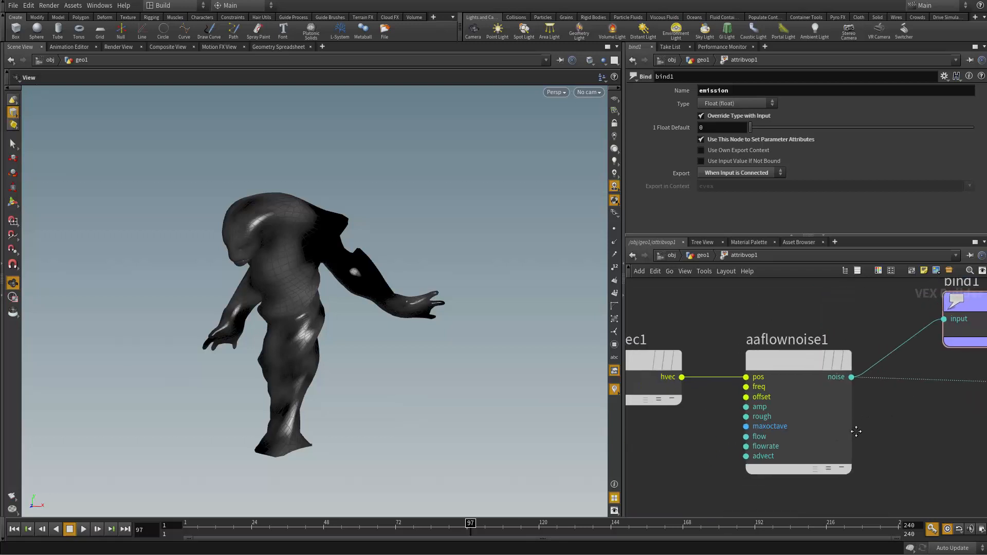
left_click(793, 361)
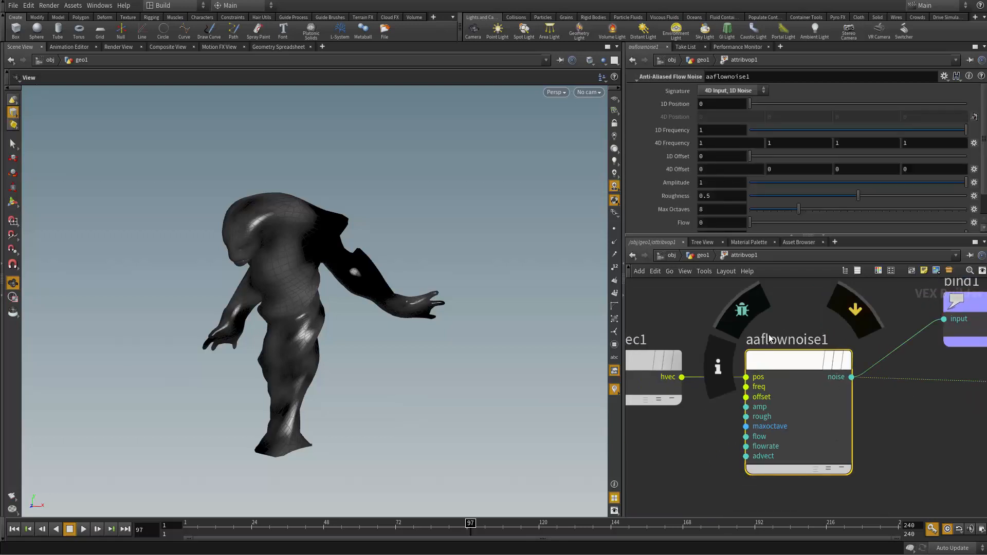
middle_click_drag(790, 312, 826, 300)
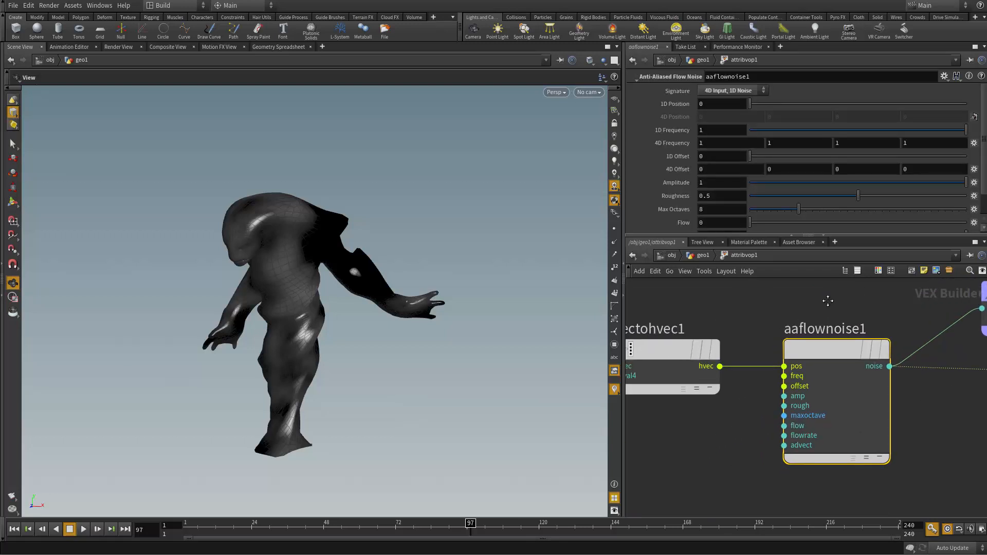
middle_click_drag(717, 145, 923, 142)
double_click(723, 146)
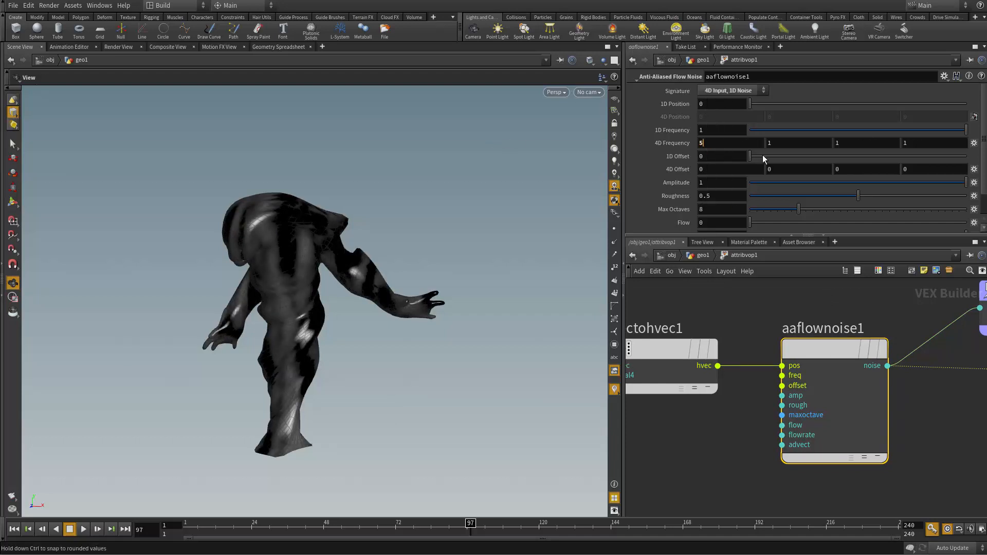
type("5")
key("Tab")
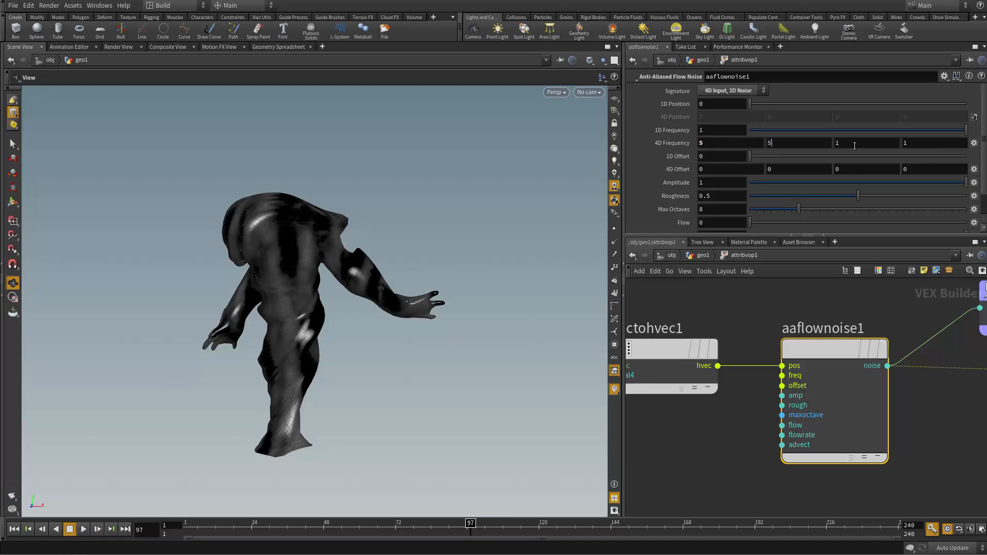
type("5")
key("Tab")
type("5")
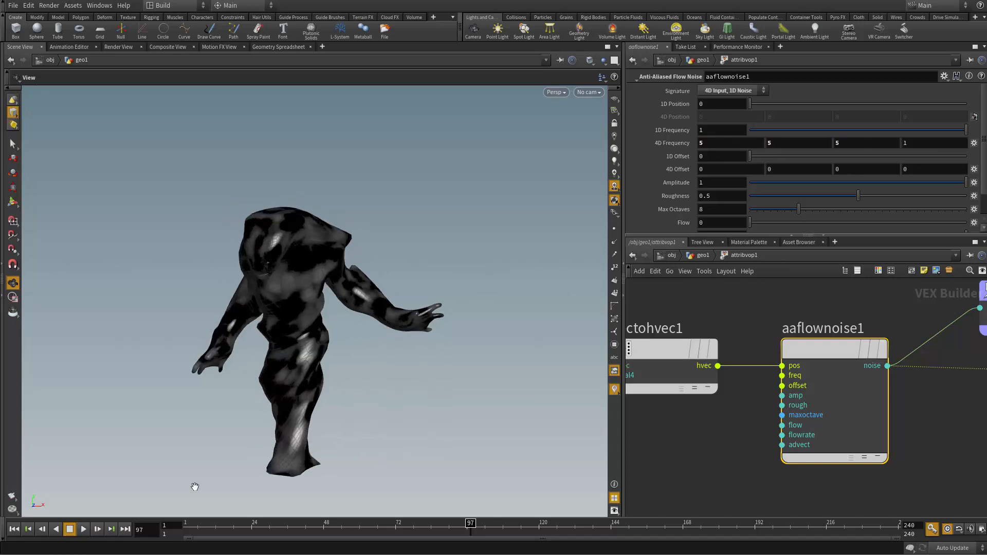
Step: Set the fourth 4D Frequency component of the flow noise to 5, playing the animation before and after to compare the pattern
left_click(83, 530)
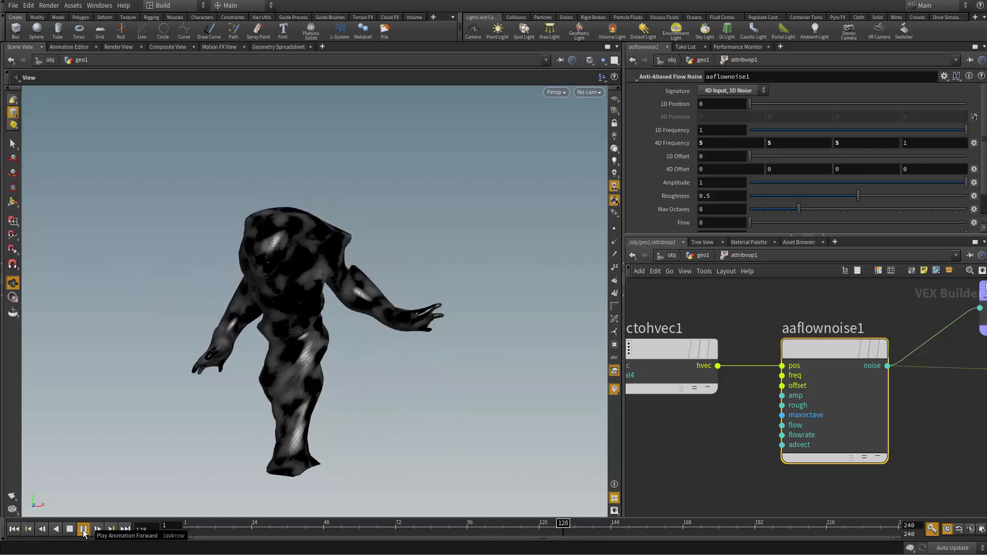
left_click(70, 529)
left_click(919, 143)
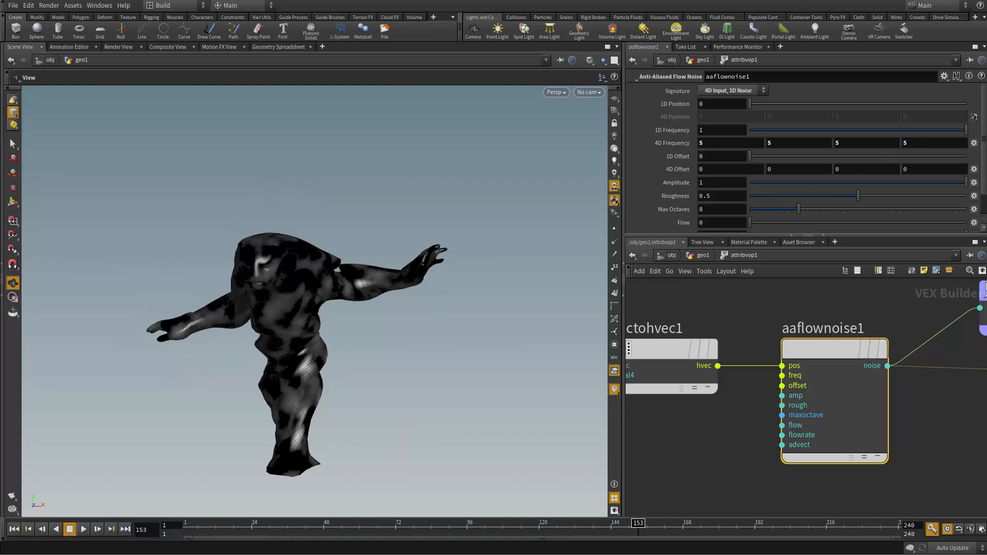
left_click(84, 529)
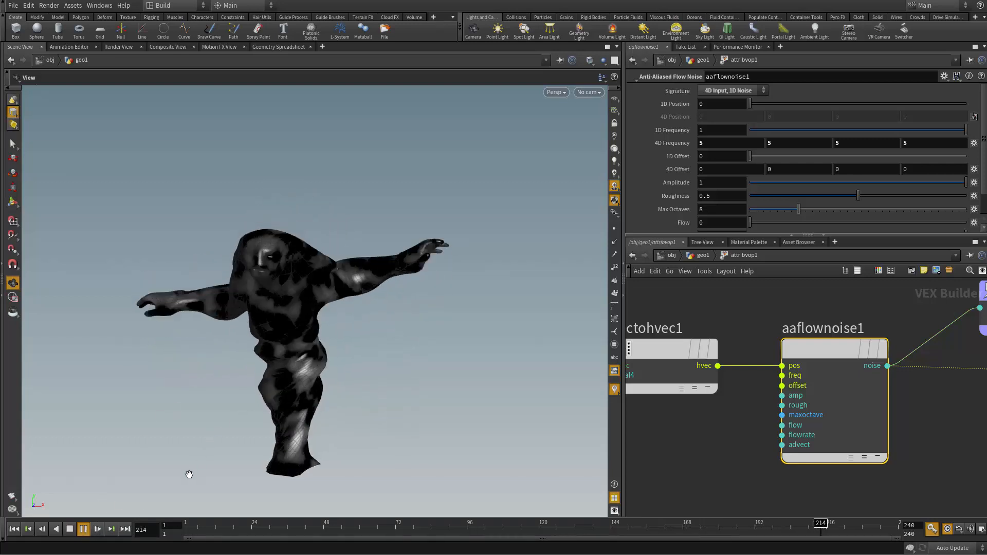
left_click(70, 533)
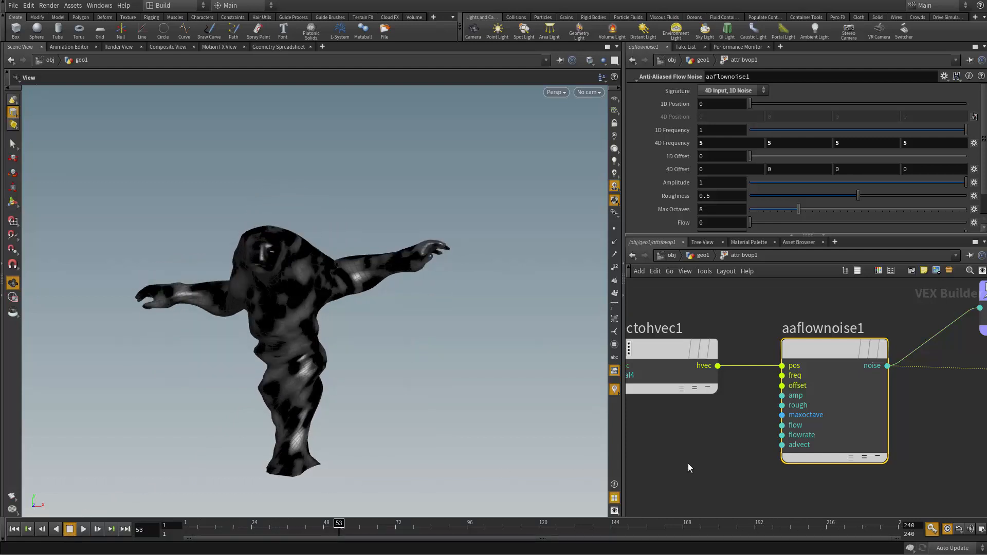
Step: Leave and re-enter the attribvop1 network, lay out its nodes and show the point values in the geometry spreadsheet
key("u")
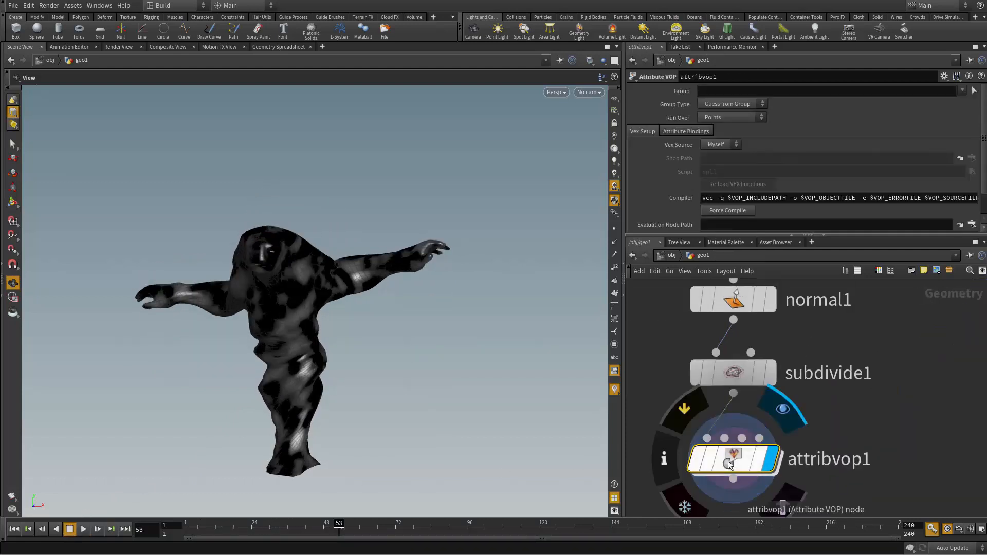
middle_click_drag(884, 439, 883, 368)
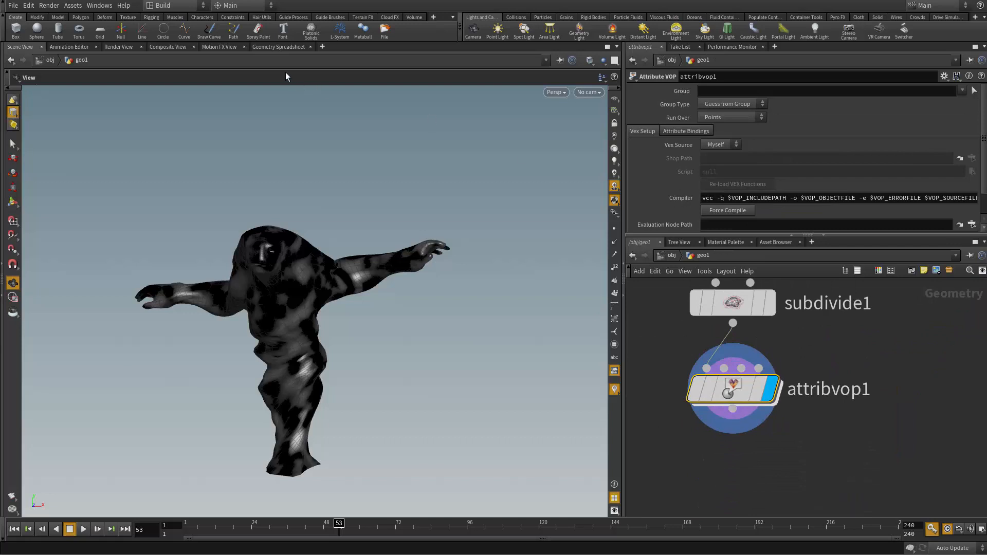
double_click(740, 401)
middle_click_drag(945, 403, 678, 456)
key("l")
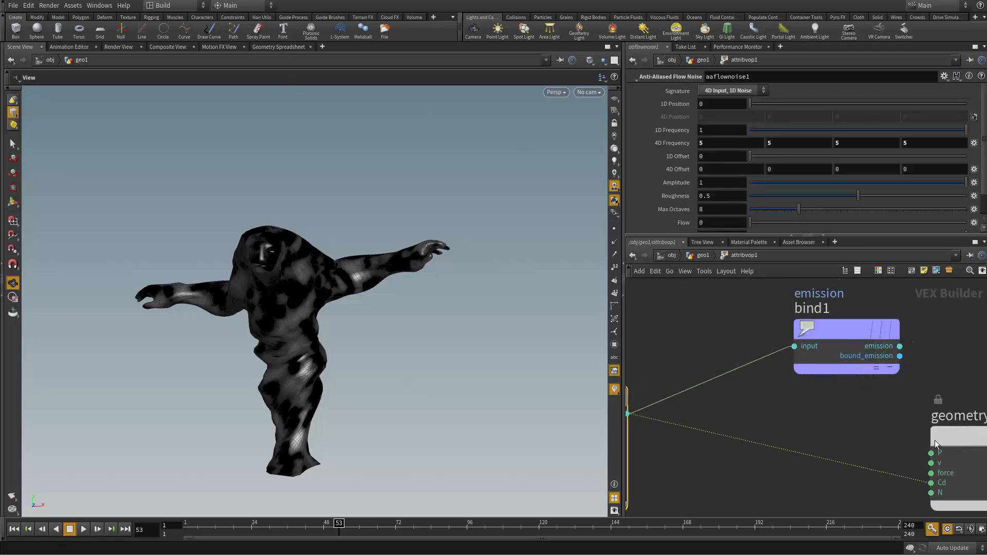
left_click(276, 46)
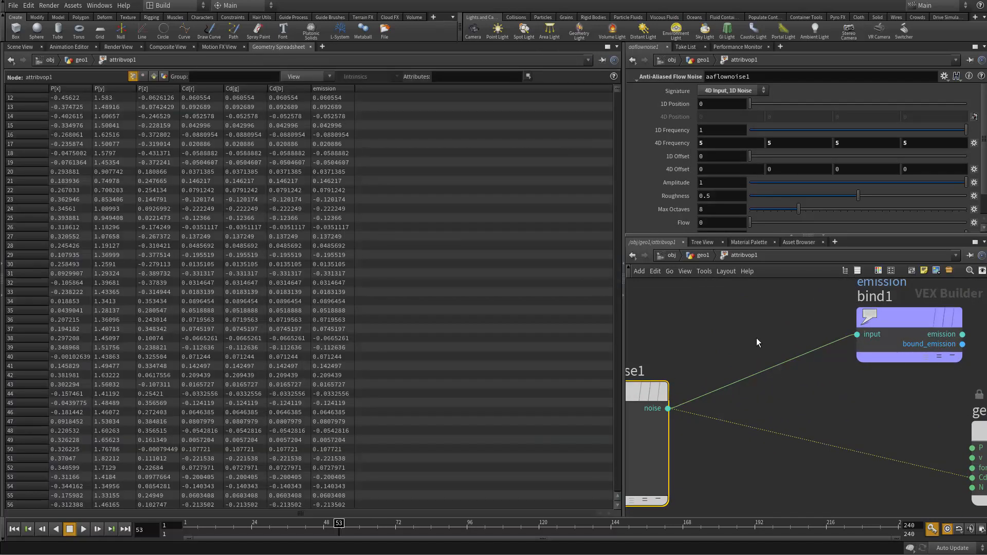
Step: Insert a Clamp node between the flow noise output and the emission Bind node's input
left_click_drag(668, 408, 697, 366)
key("Tab")
type("clamp")
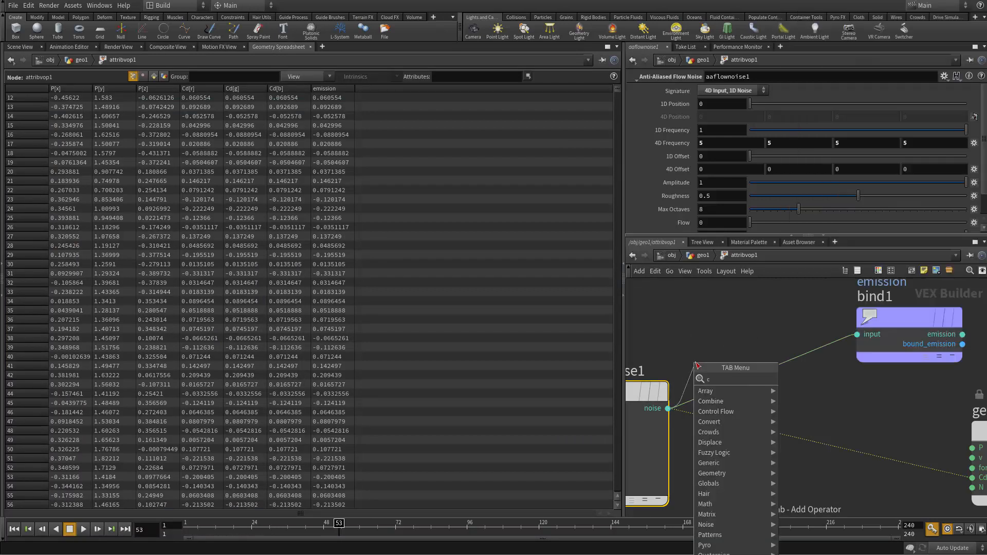
key("Return")
left_click_drag(805, 398, 857, 335)
left_click_drag(786, 373, 783, 327)
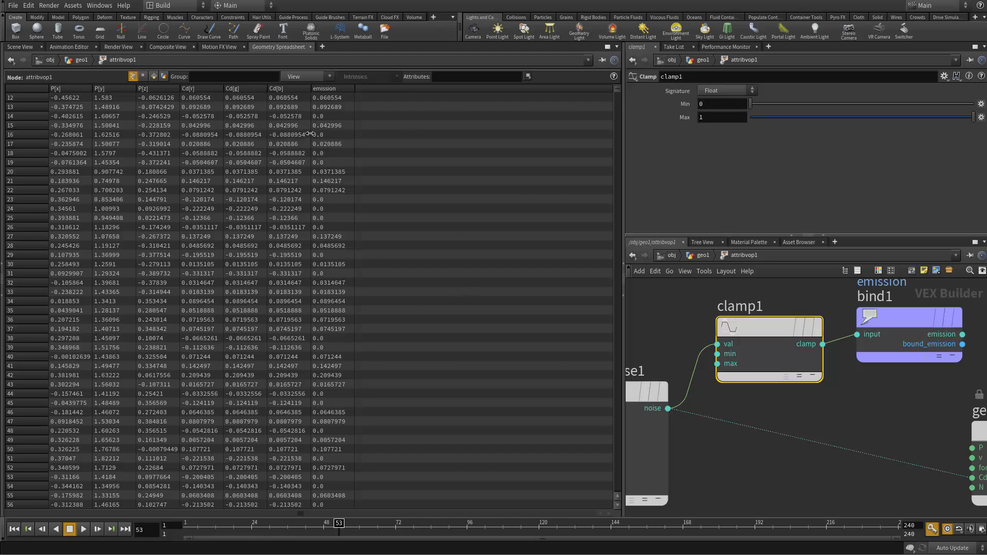
Step: Examine the clamped emission values in the spreadsheet and sort the points by emission in descending order
scroll(337, 353, "down", 18)
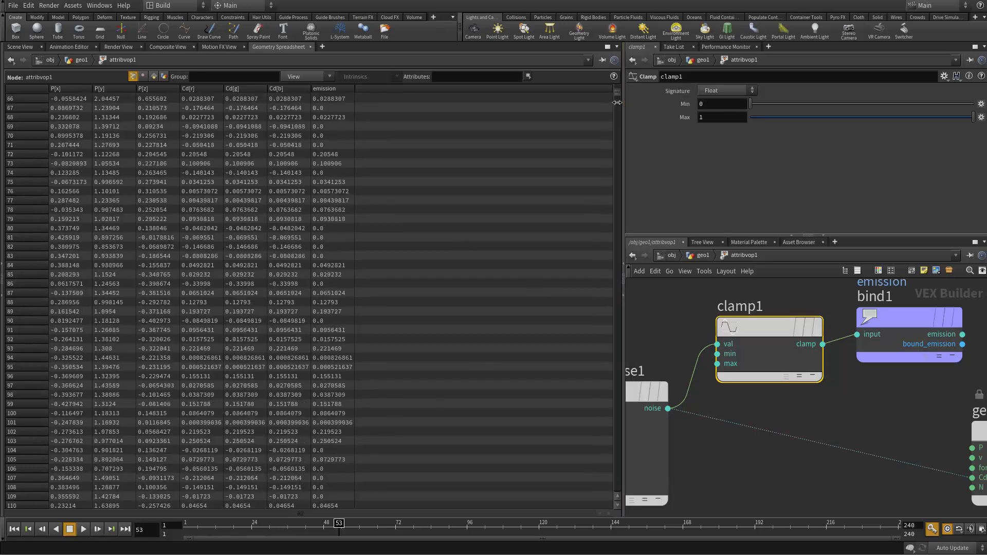
left_click_drag(617, 103, 606, 47)
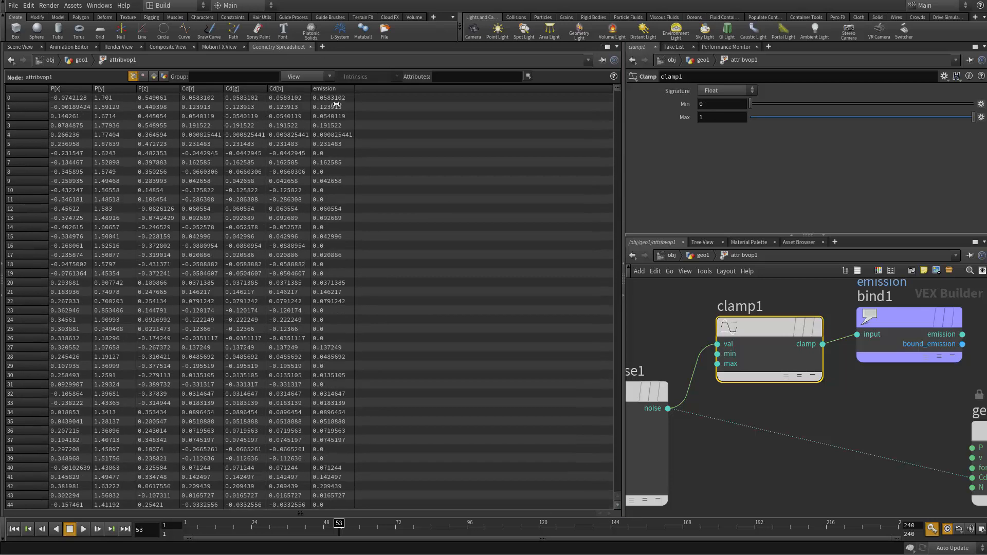
left_click(333, 88)
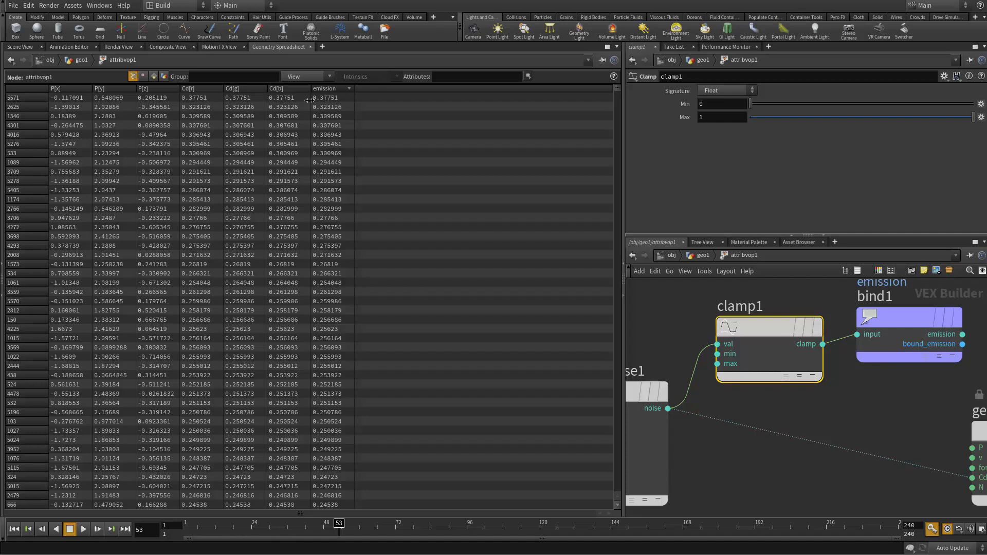
Step: Move the geometry output node and the emission Bind node farther from the Clamp node to make room
middle_click_drag(892, 412, 742, 430)
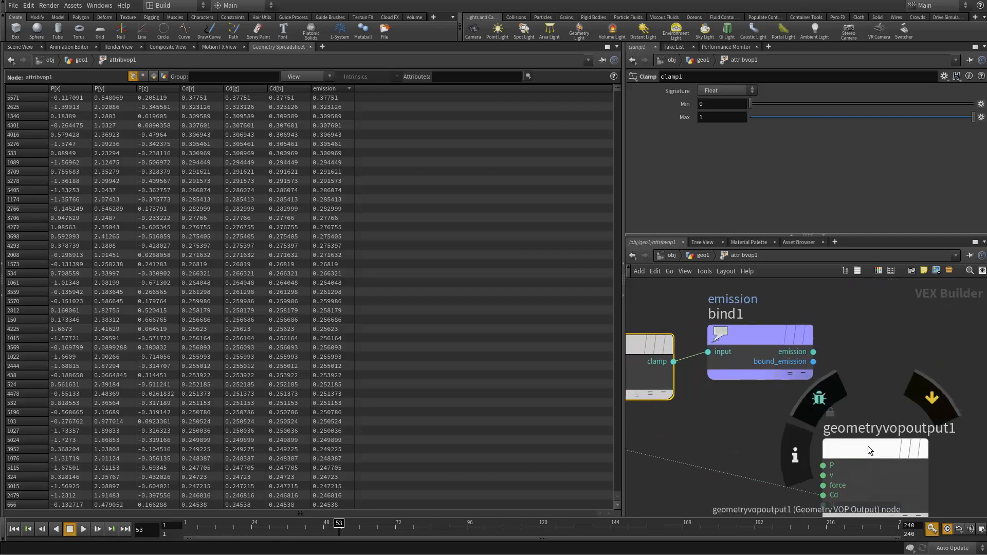
left_click_drag(869, 445, 952, 441)
left_click_drag(740, 346, 873, 354)
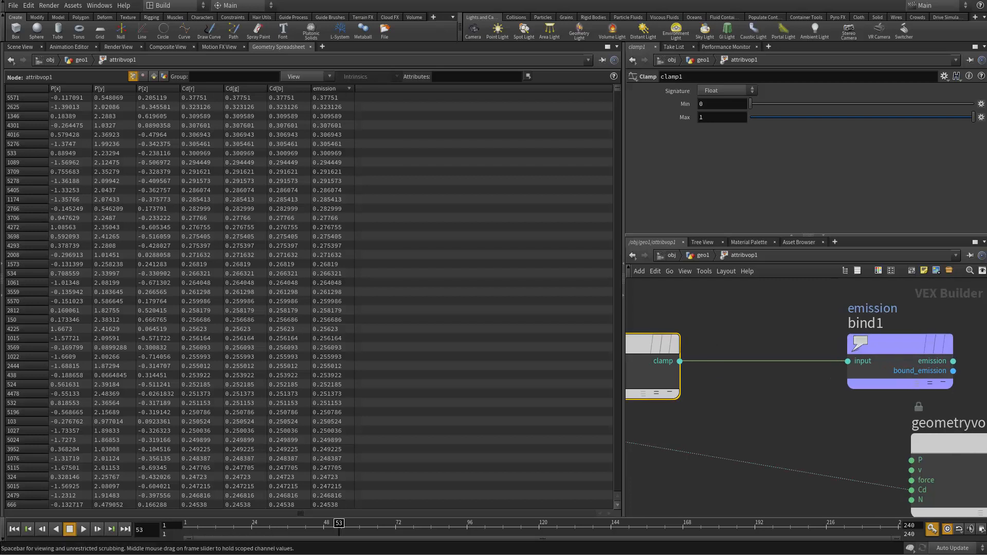
Step: Insert a Multiply node between the Clamp node and the emission Bind node, aligned with them
left_click_drag(680, 361, 726, 325)
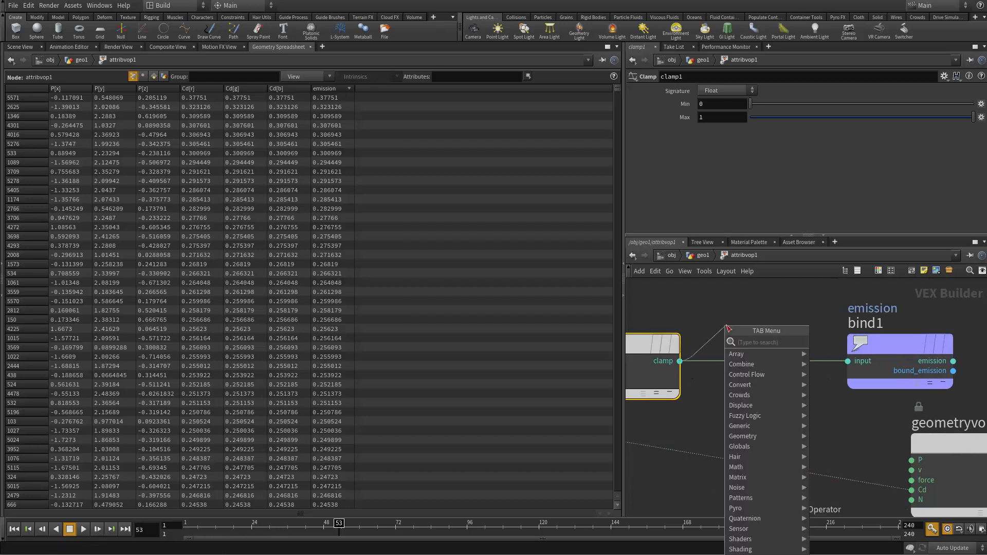
type("mul")
key("Return")
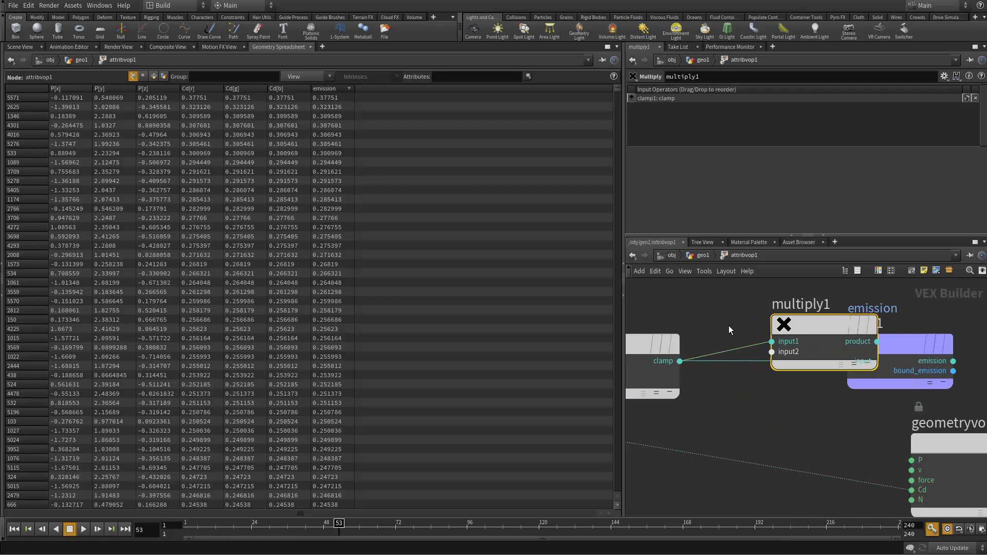
left_click_drag(808, 331, 768, 331)
left_click_drag(837, 340, 847, 361)
left_click_drag(876, 356, 925, 356)
left_click_drag(785, 329, 794, 350)
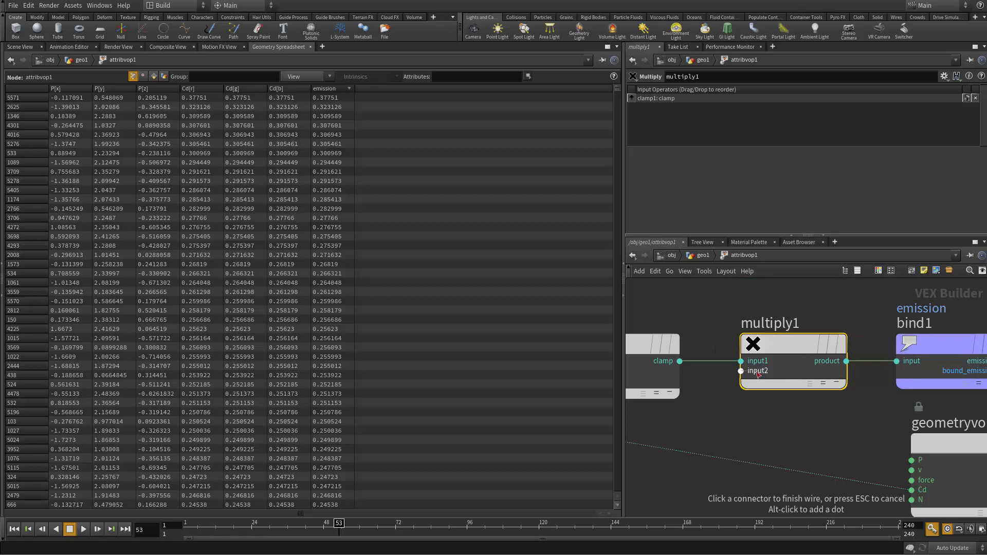
Step: Add a Parameter node wired into the second input of the Multiply node
left_click_drag(755, 371, 719, 420)
key("Tab")
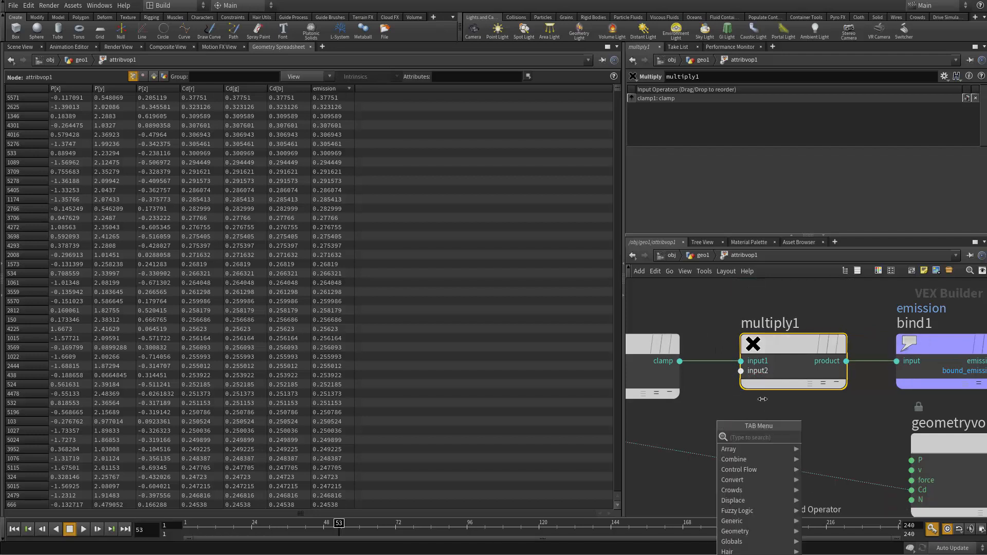
key("Tab")
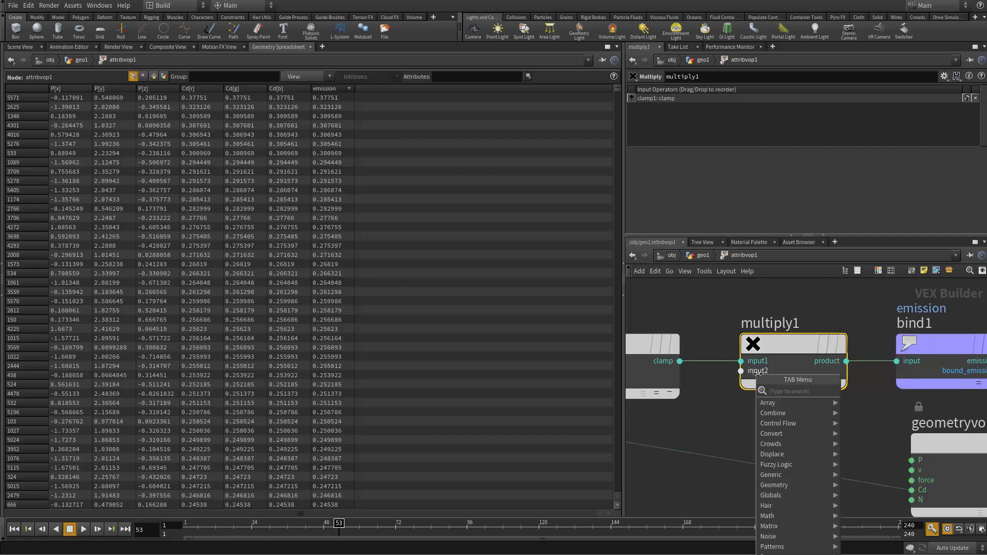
type("float p")
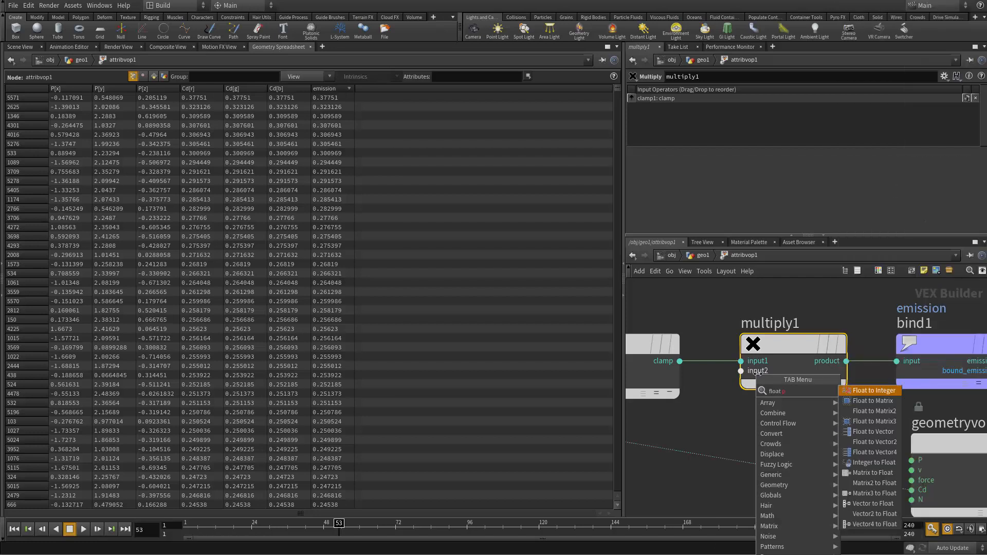
key("BackSpace")
key("BackSpace")
key("BackSpace")
key("BackSpace")
key("BackSpace")
key("BackSpace")
key("BackSpace")
type("para")
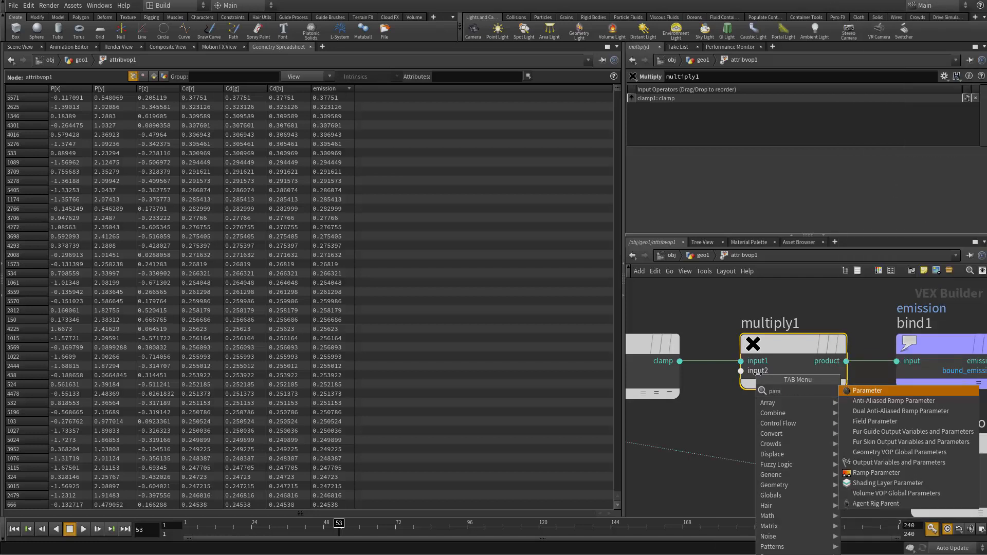
key("Return")
left_click(718, 428)
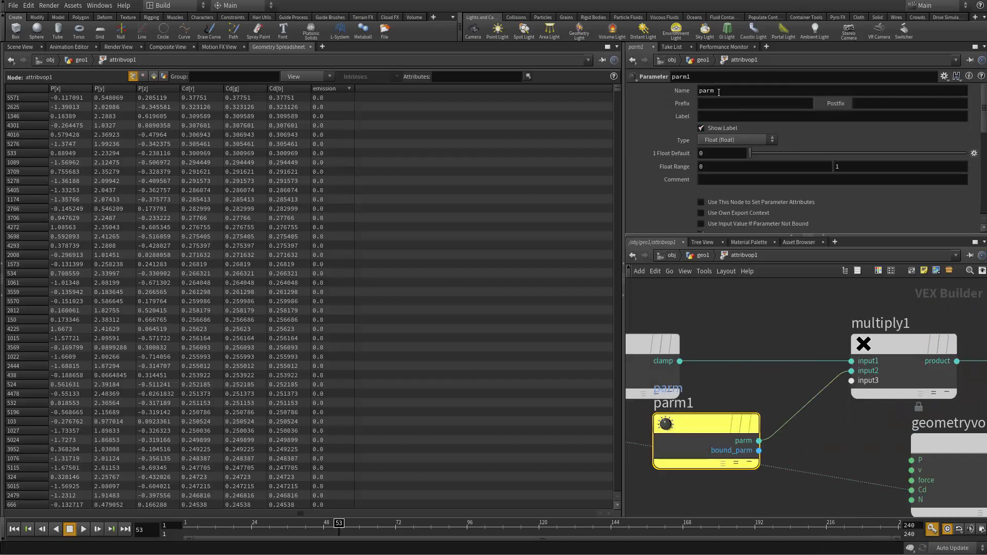
Step: Name the new parameter emission_scale and return to the geometry network level
left_click_drag(683, 94, 610, 106)
type("emission_scale")
key("Return")
key("u")
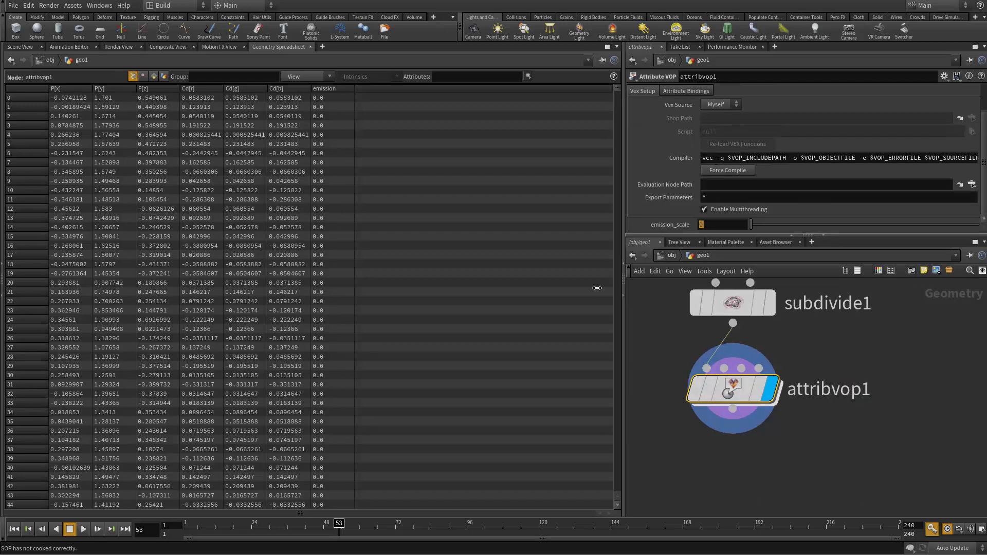
Step: Set the Attribute VOP's emission_scale to 2 and sort the spreadsheet points by emission in descending order
type("2")
key("Return")
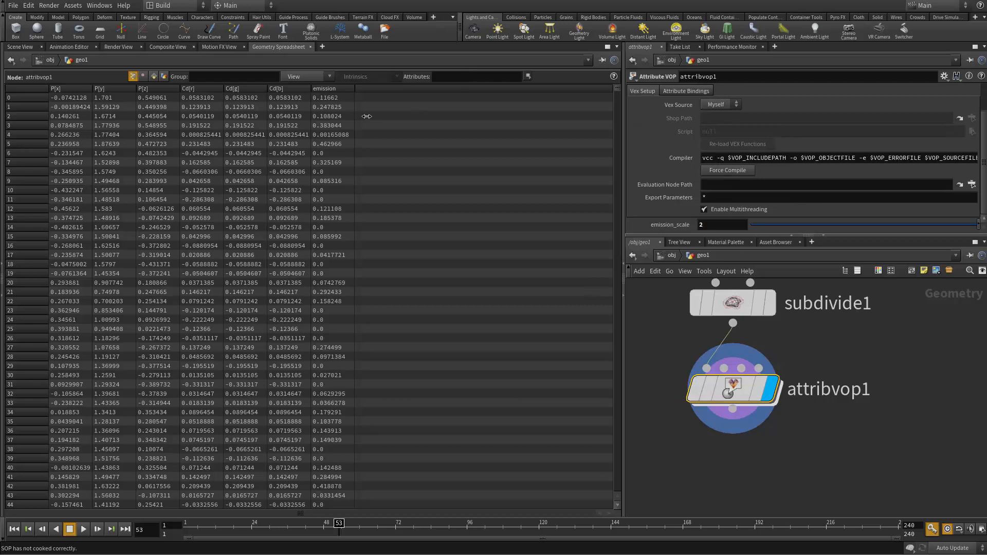
left_click(338, 88)
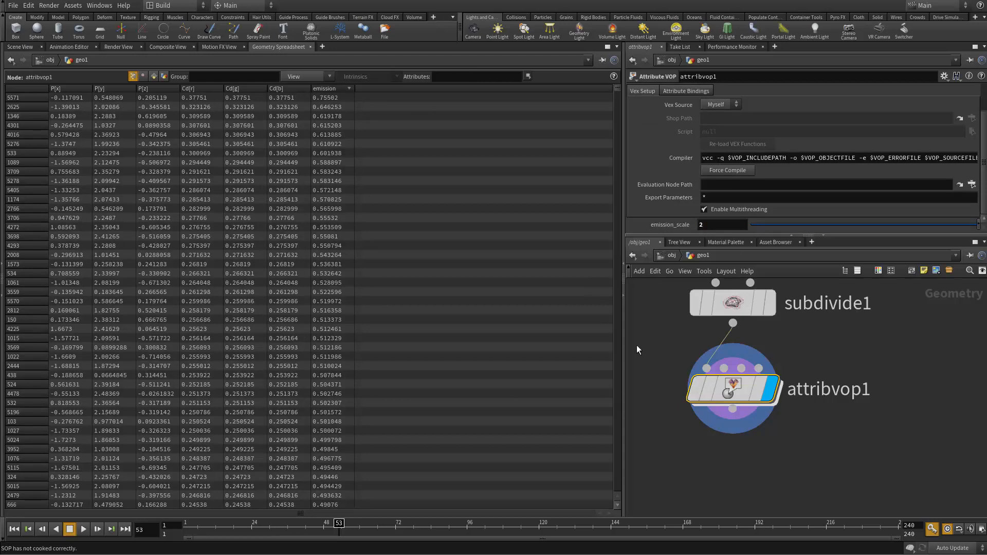
Step: Show the character in the scene view, append a Mountain node after attribvop1 and make it the displayed node
scroll(705, 363, "down", 3)
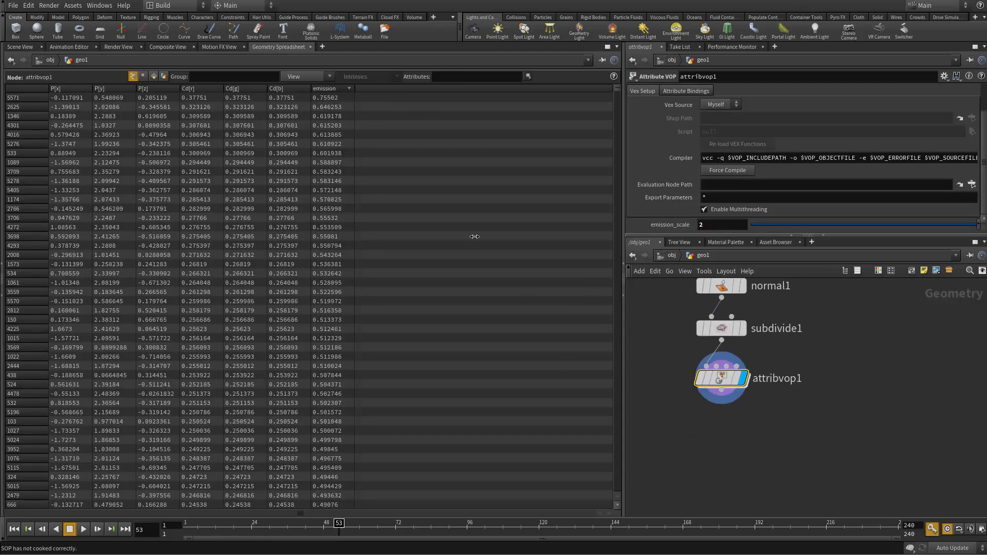
left_click(20, 47)
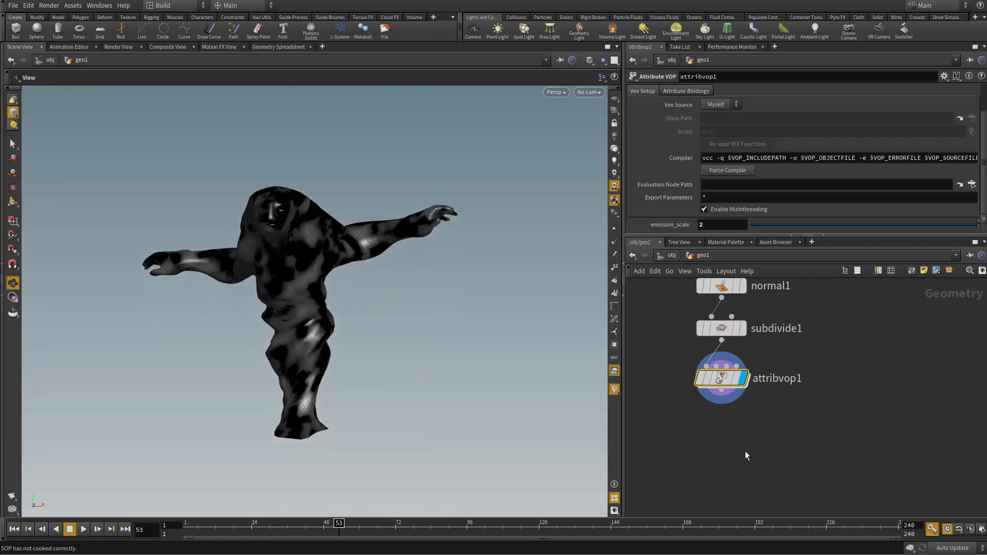
left_click(721, 390)
key("Tab")
type("mo")
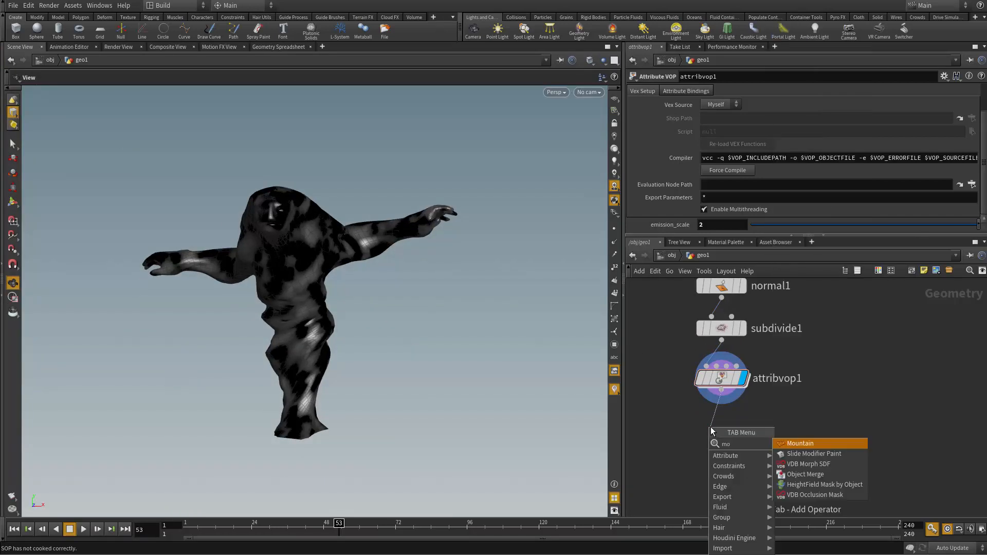
key("Return")
left_click(711, 427)
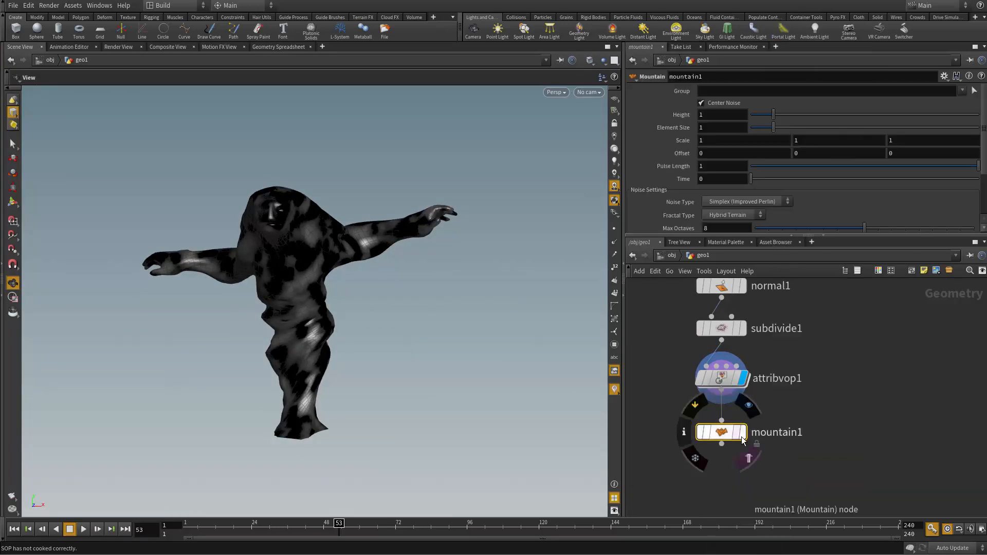
left_click(742, 435)
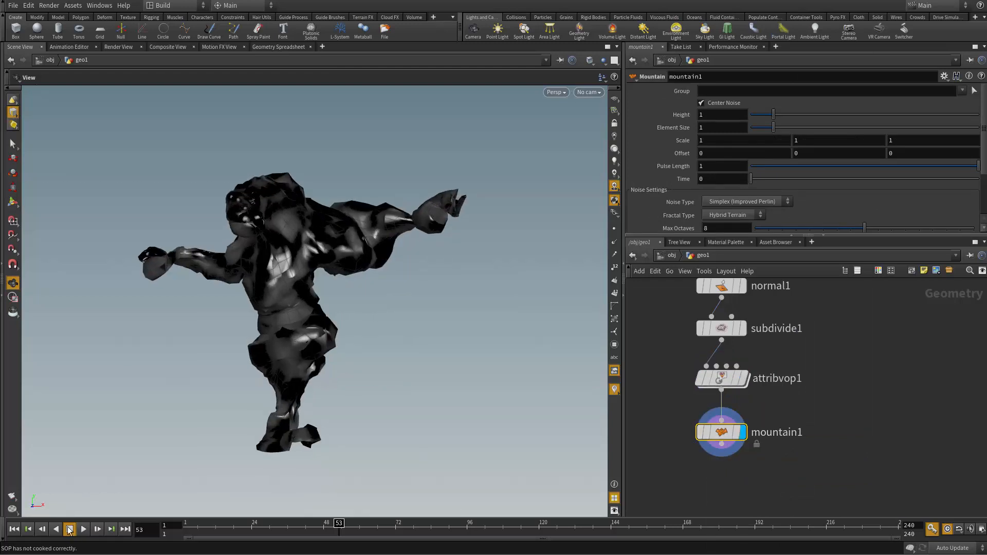
left_click(83, 530)
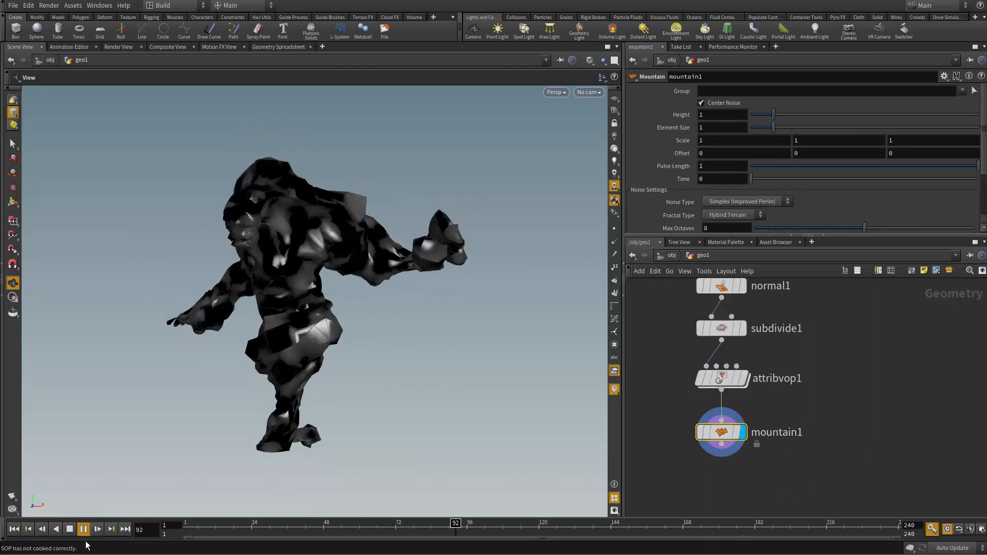
left_click(69, 529)
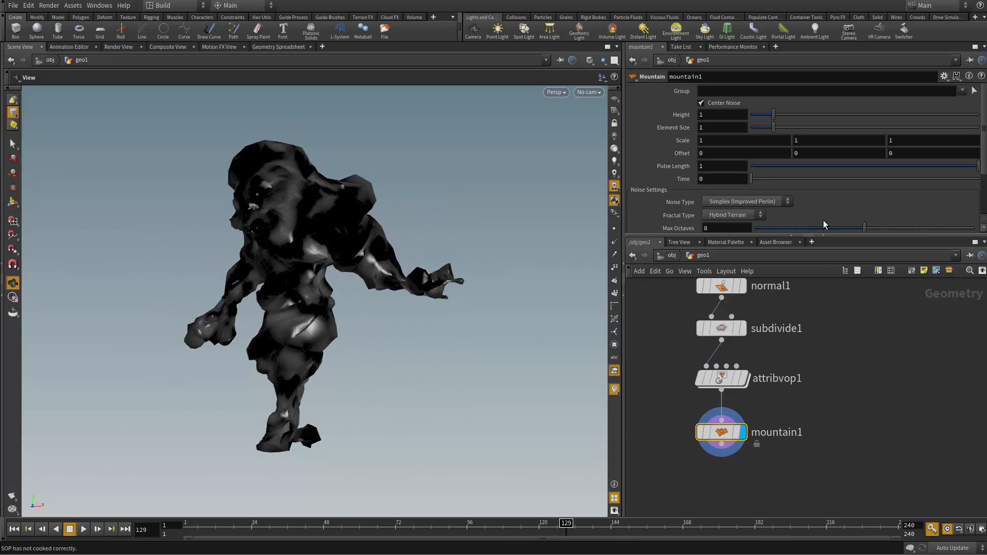
left_click(720, 179)
type("$")
type("Ti")
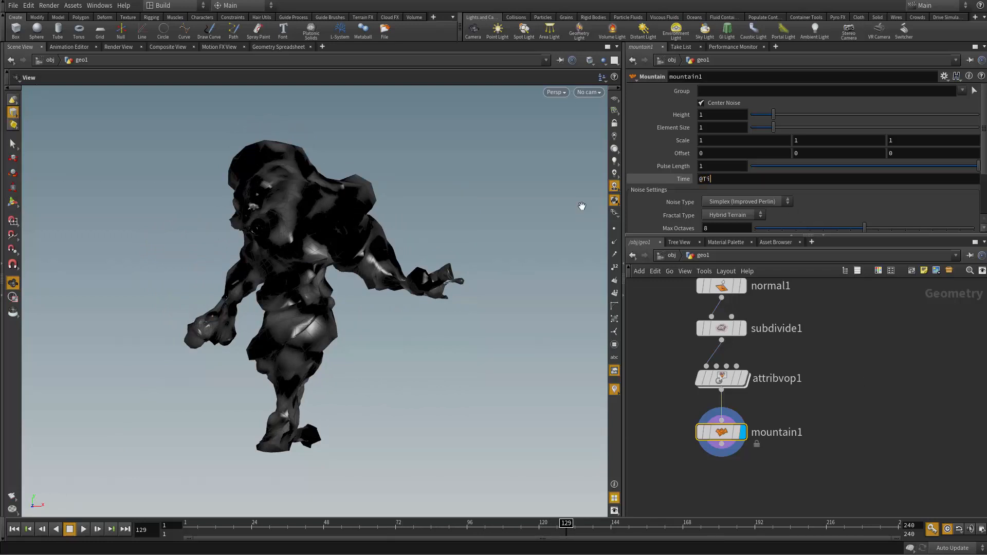
type("me")
key("Return")
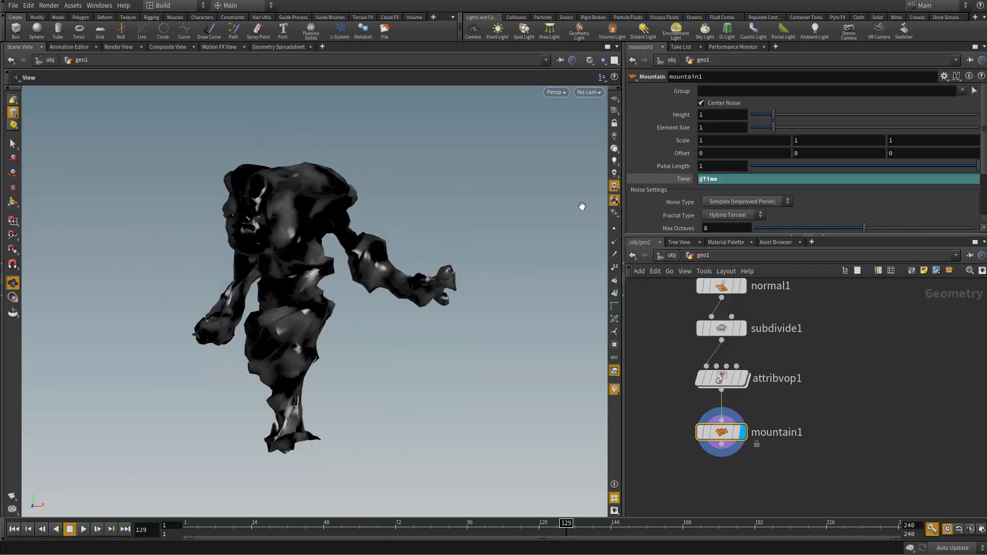
Step: Set the Mountain node's height to 0.34 and element size to 0.43 while checking the animation playback
left_click(83, 529)
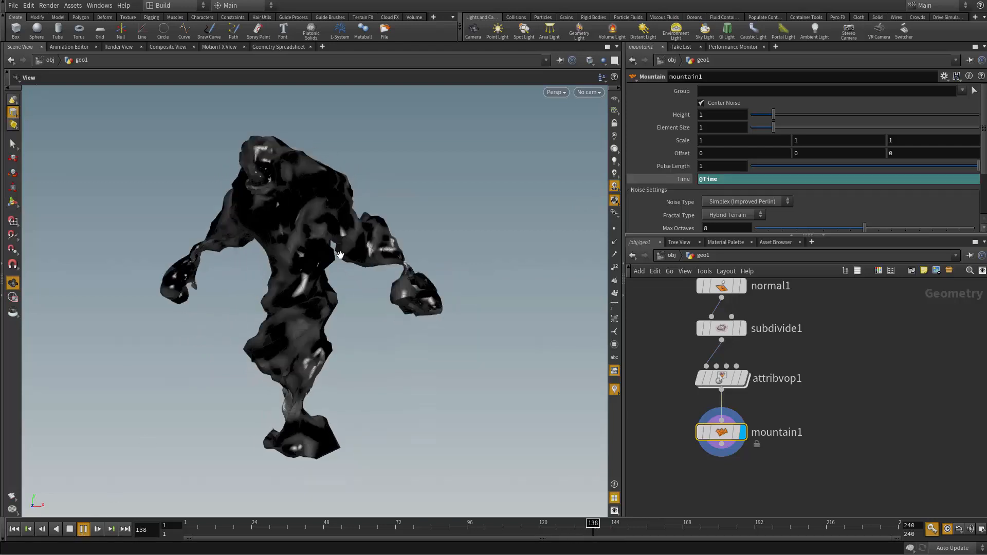
left_click(15, 530)
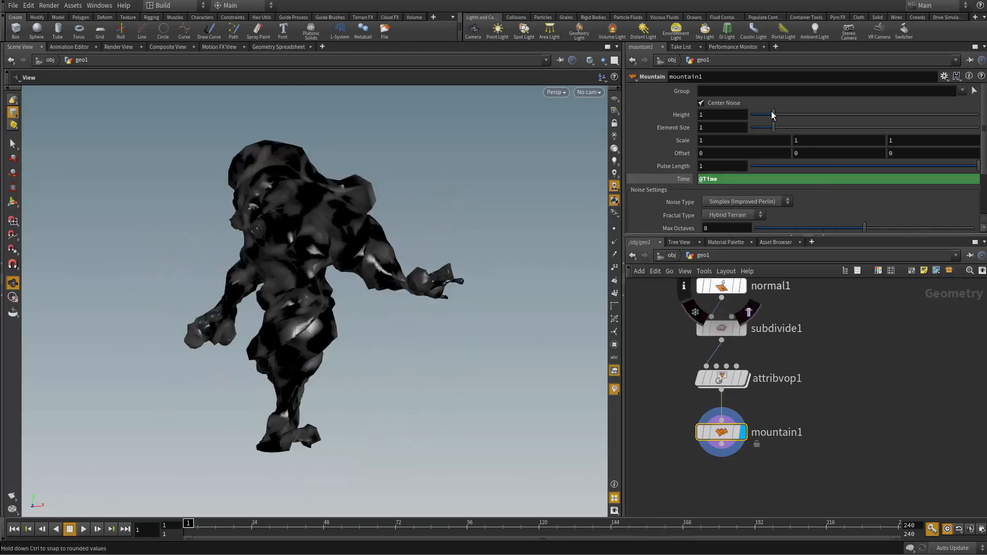
mouse_move(772, 113)
left_mouse_down()
mouse_move(755, 114)
mouse_move(772, 130)
mouse_move(761, 128)
left_mouse_up()
left_click(83, 529)
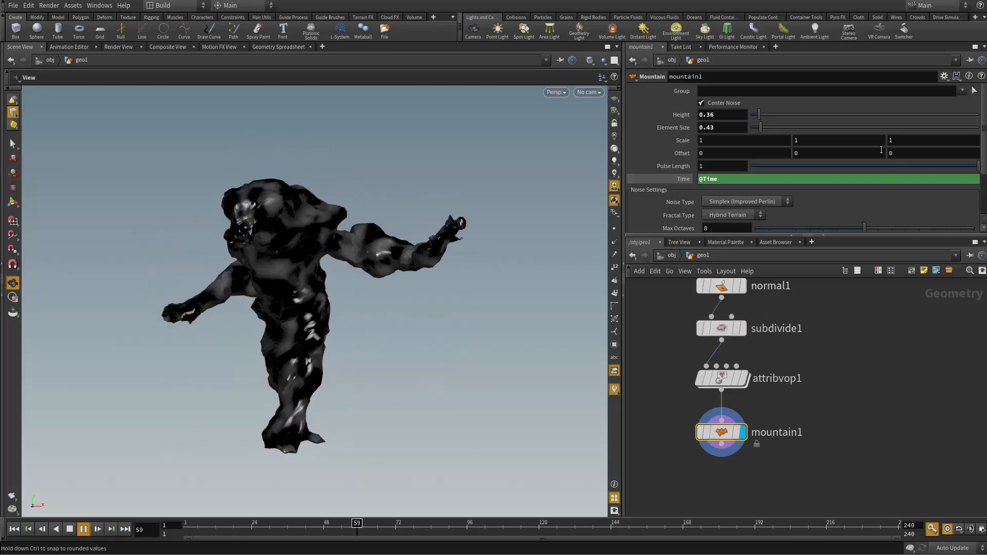
left_click_drag(760, 114, 756, 116)
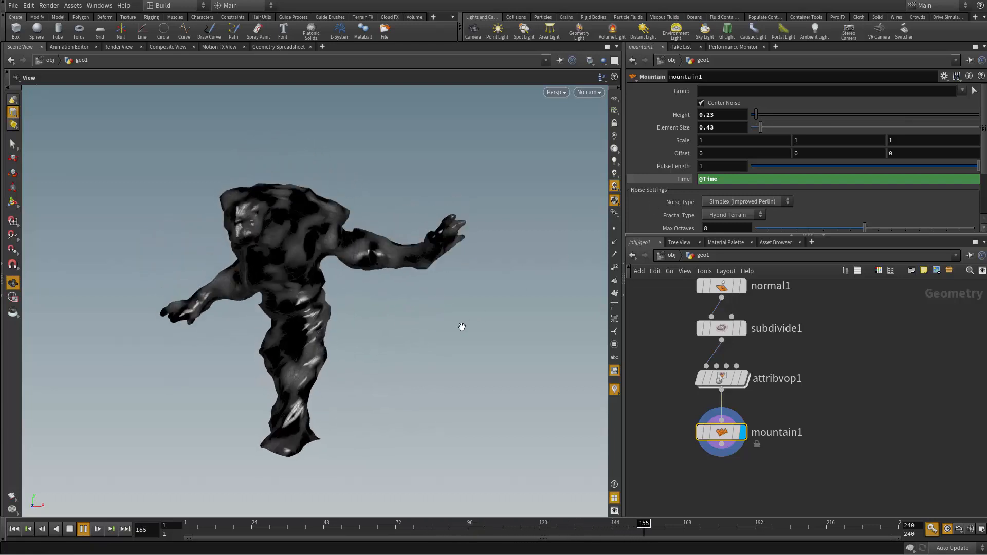
left_click(758, 116)
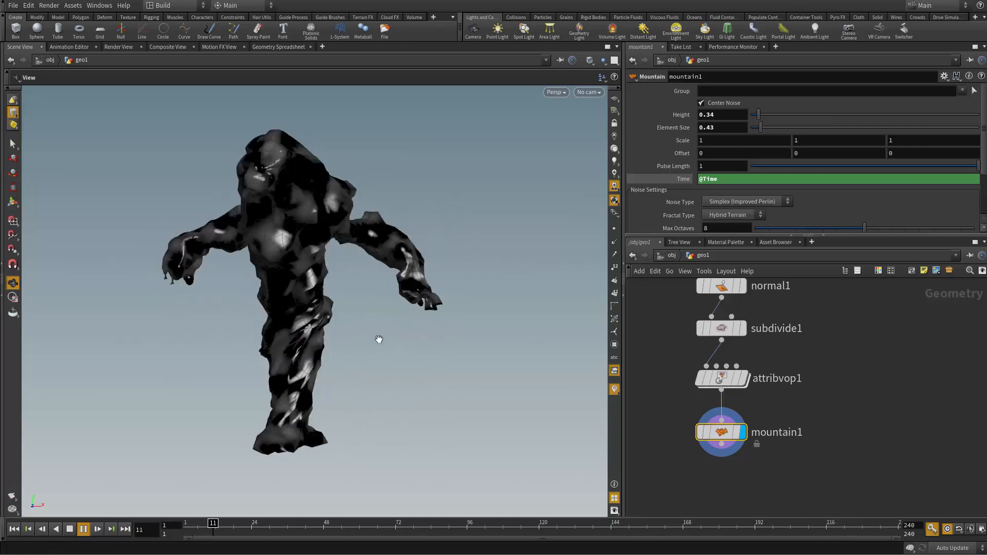
Step: Examine the noise-displaced character in playback and from several angles on a stopped frame
right_click_drag(379, 339, 460, 412)
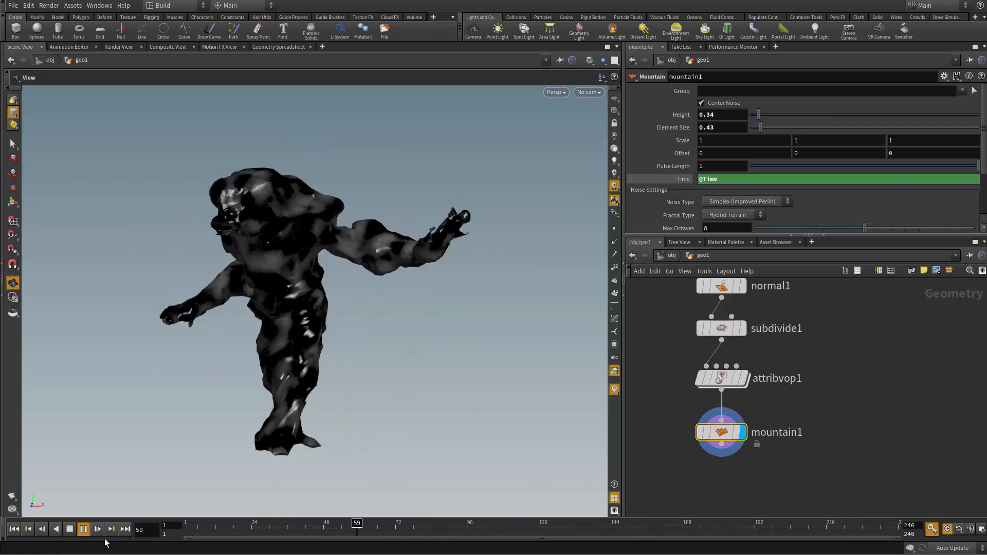
left_click(65, 530)
middle_click_drag(405, 204, 412, 238)
left_click_drag(412, 238, 437, 242)
right_click_drag(438, 242, 591, 334)
left_click_drag(411, 235, 371, 247)
right_click_drag(371, 247, 152, 328)
middle_click_drag(267, 343, 286, 290)
left_click_drag(286, 290, 304, 292)
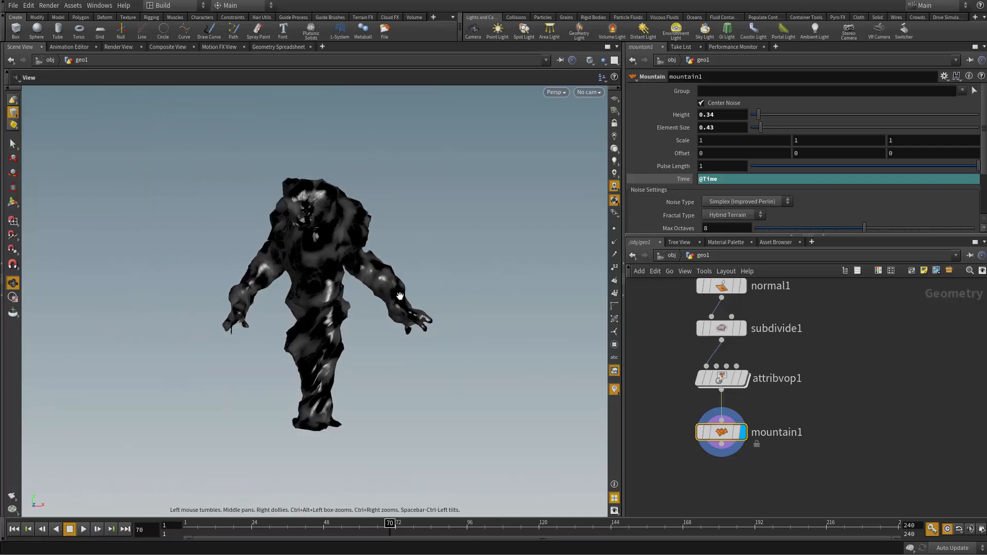
Step: Append a Null node after mountain1 and name it Emitter
middle_click_drag(809, 389, 820, 342)
left_click(716, 420)
left_click_drag(731, 397, 725, 450)
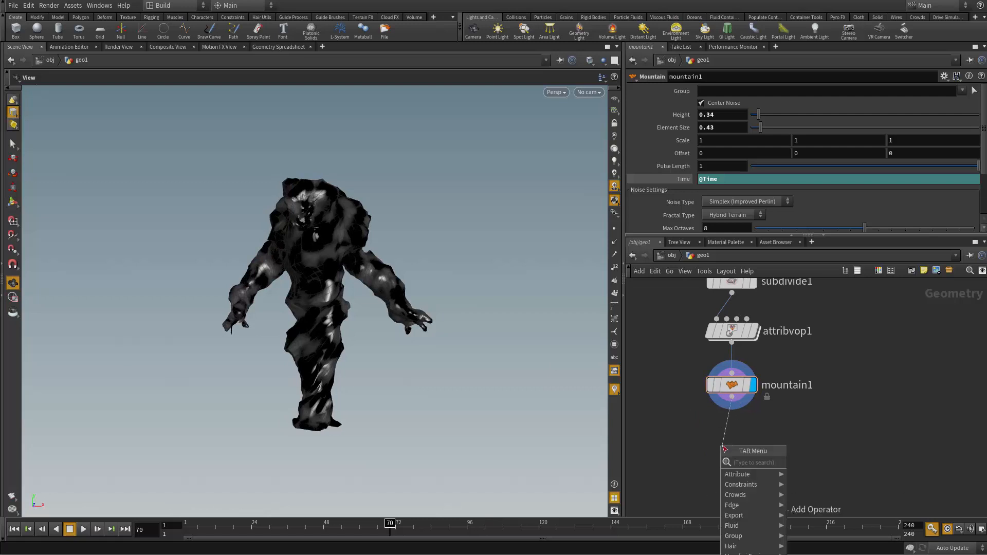
type("null")
key("Return")
left_click(724, 448)
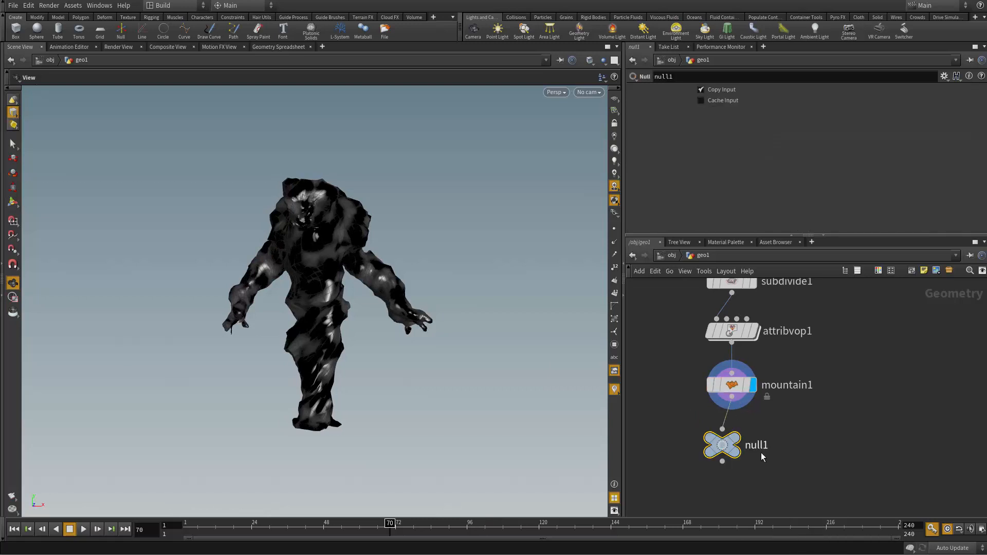
double_click(761, 455)
type("Emitter")
key("Return")
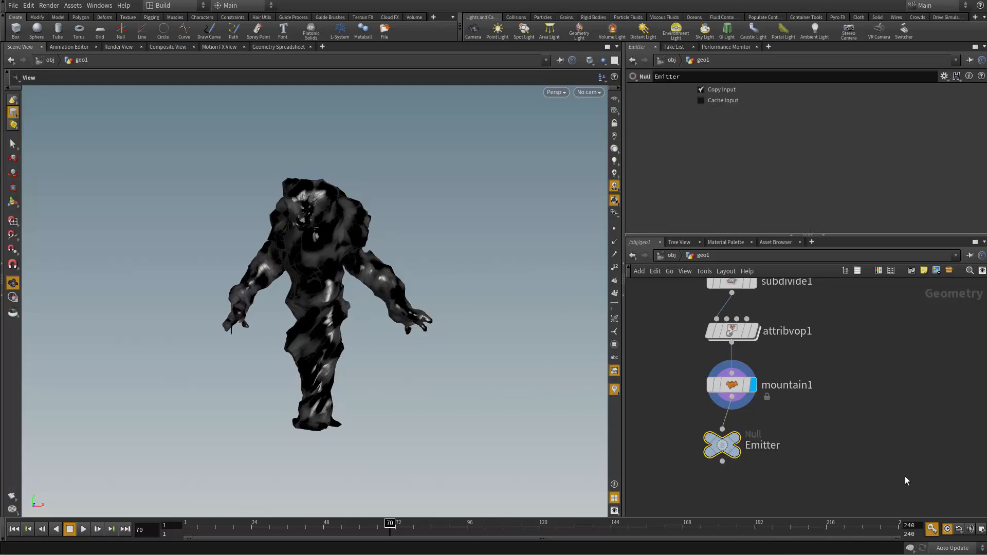
Step: Add a POP Network with its first input wired from the Emitter null, aligned directly beneath it
middle_click_drag(835, 498, 890, 383)
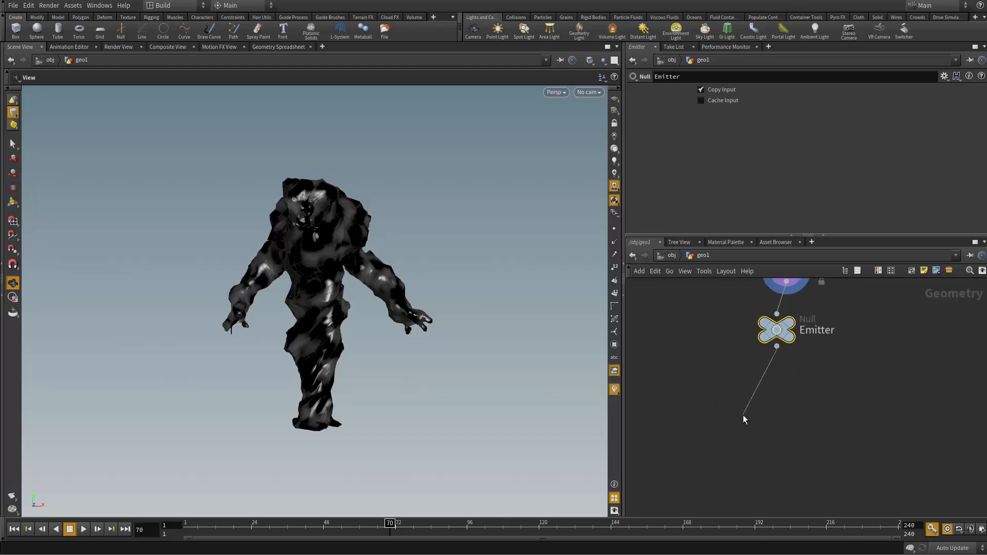
key("Tab")
type("popnet")
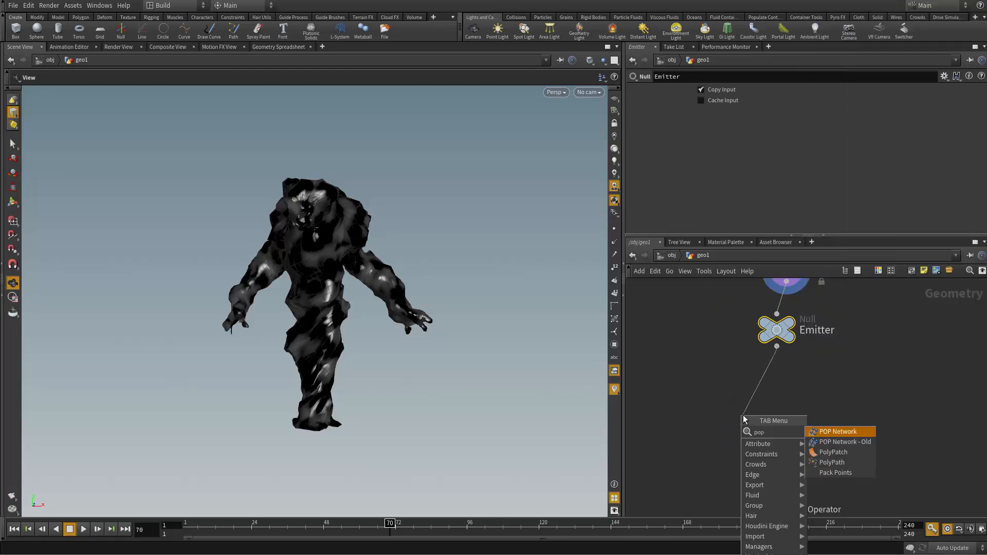
key("Return")
left_click(742, 415)
scroll(745, 404, "up", 3)
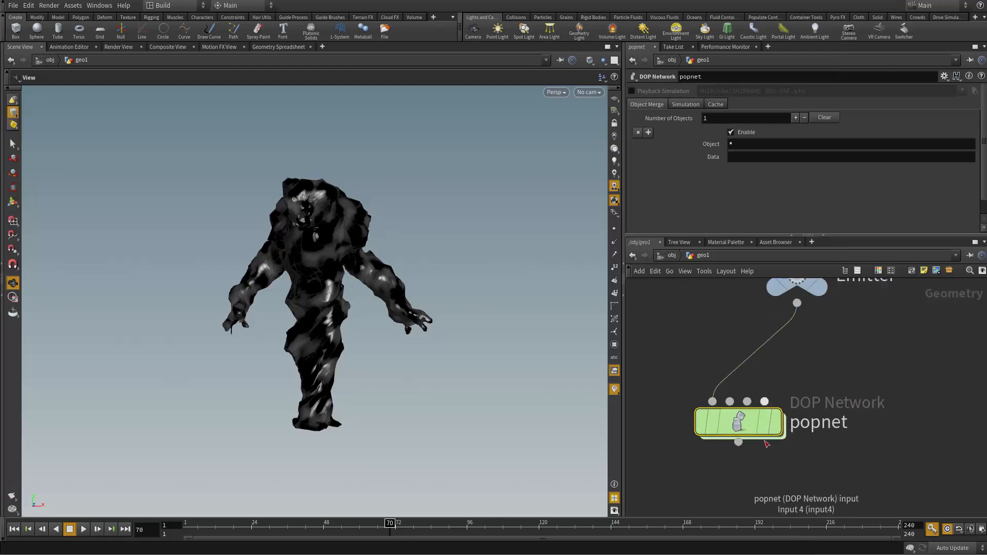
middle_click_drag(790, 467, 749, 505)
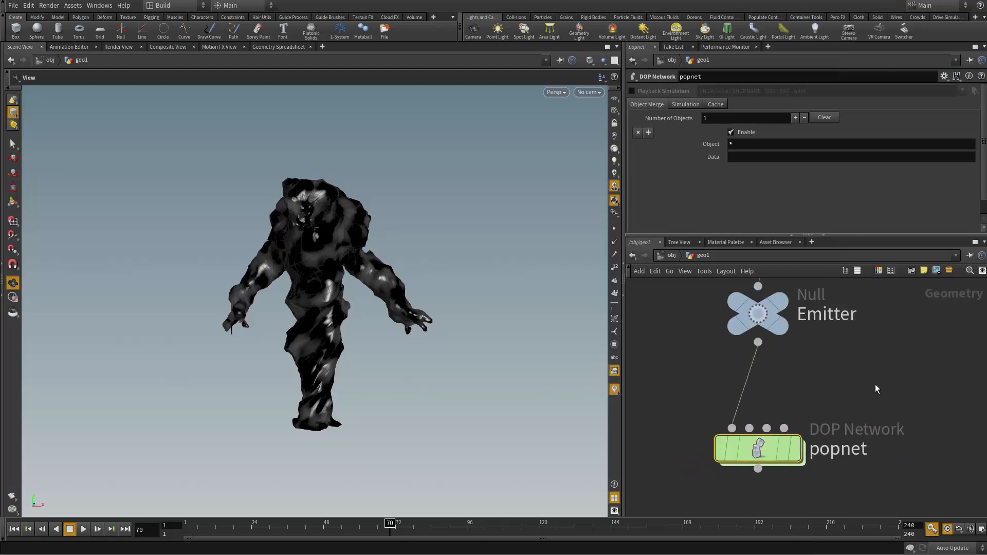
scroll(826, 391, "down", 2)
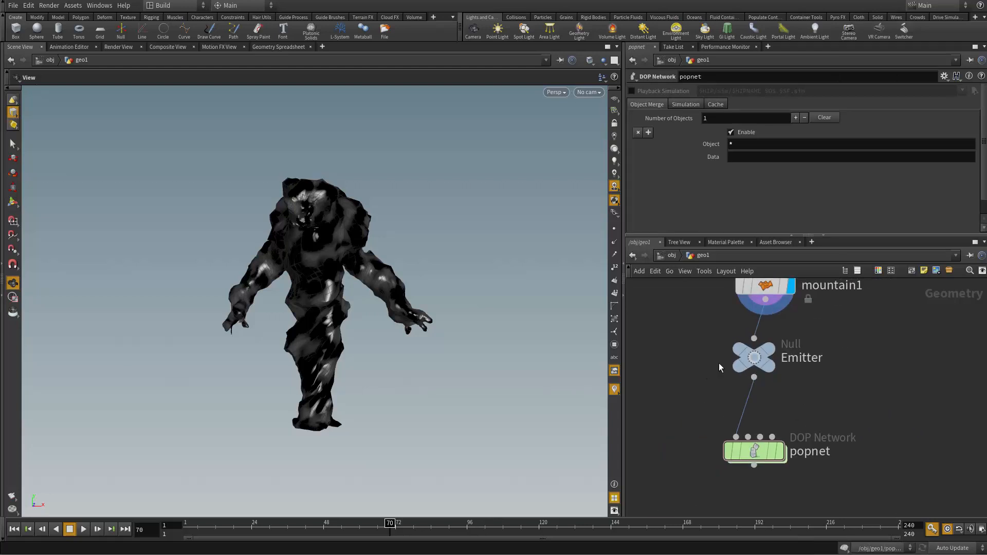
Step: Open the inside of the POP network and select its wire_pops_into_here Merge node
double_click(741, 452)
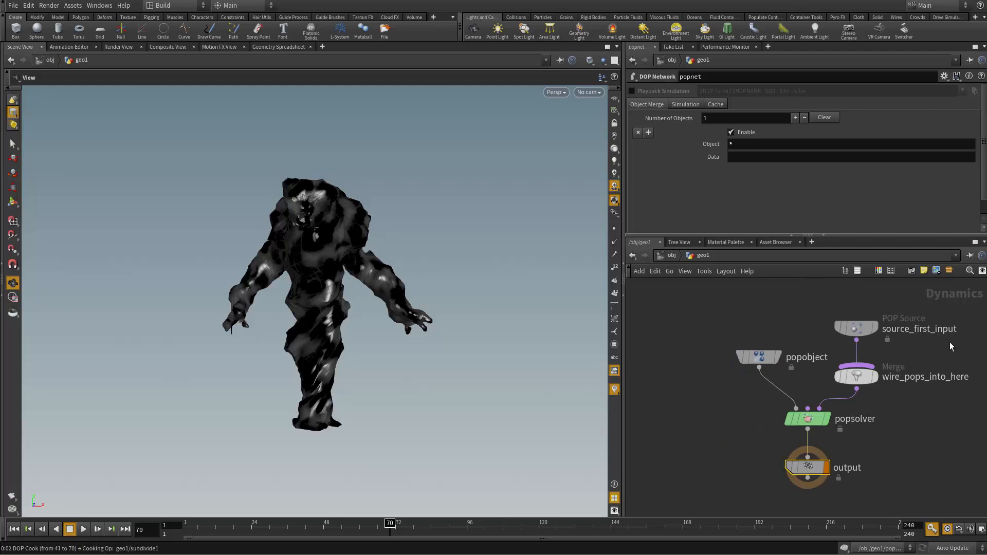
scroll(810, 436, "down", 2)
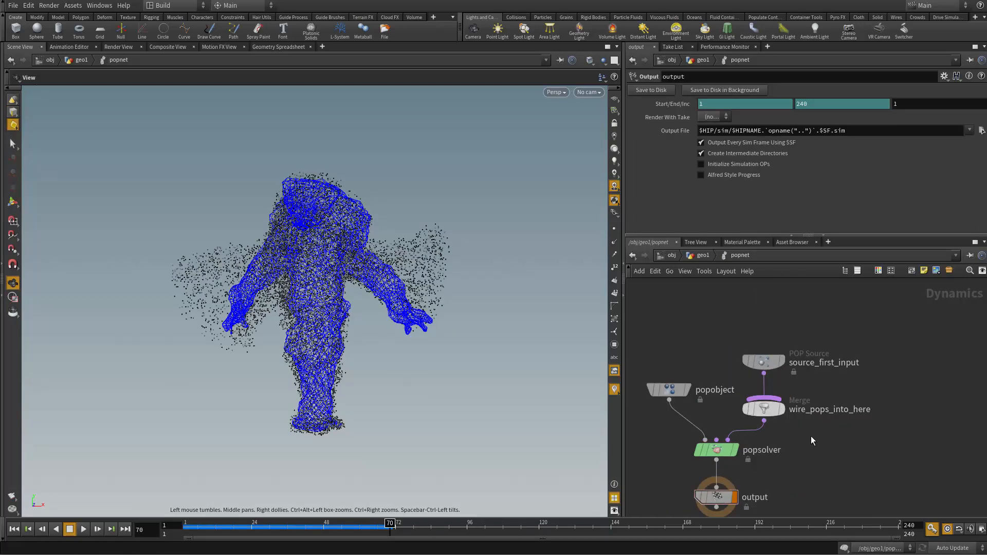
left_click(771, 414)
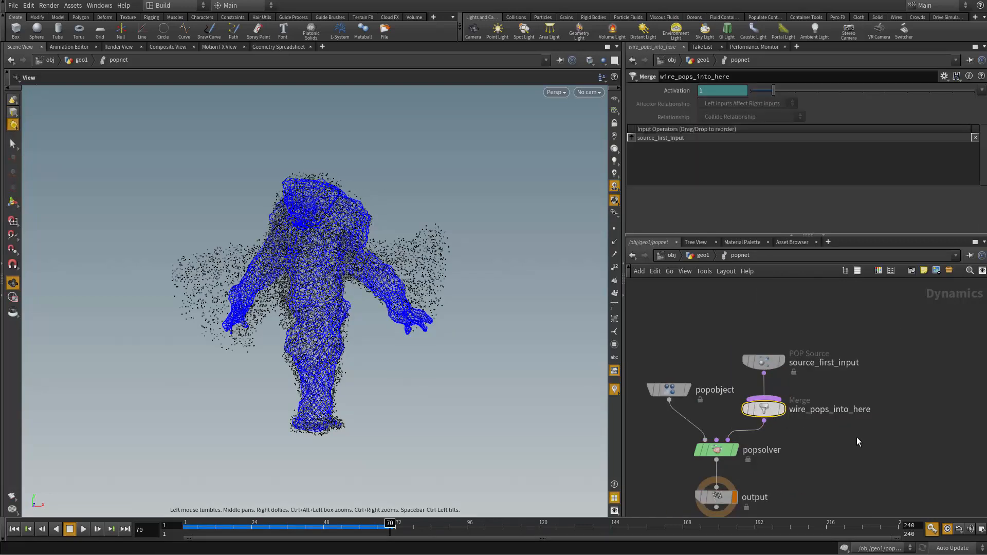
Step: Delete the wire_pops_into_here Merge node, move source_first_input level with popobject, and play the simulation from the first frame
key("Delete")
left_click_drag(764, 362, 770, 390)
left_click(16, 530)
left_click(83, 530)
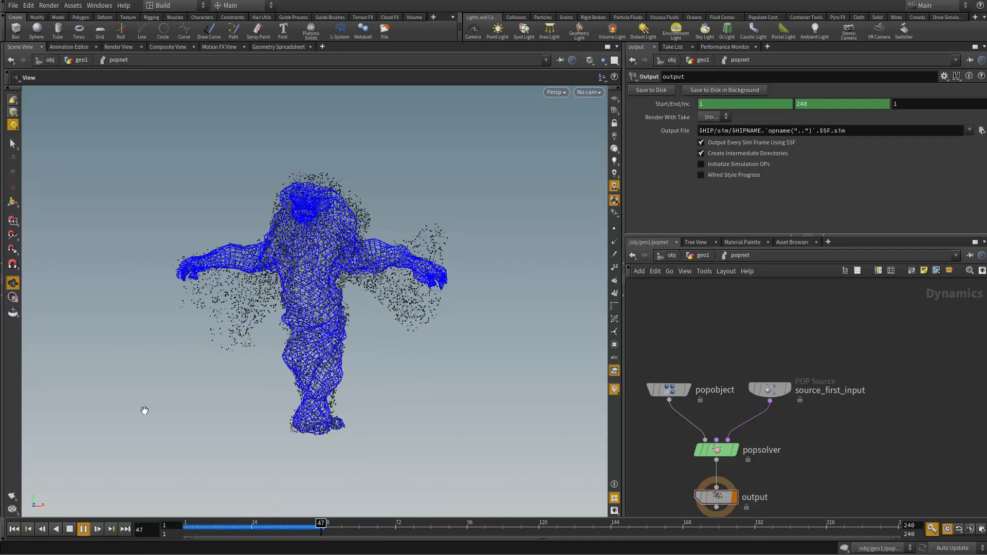
left_click(71, 531)
left_click(15, 532)
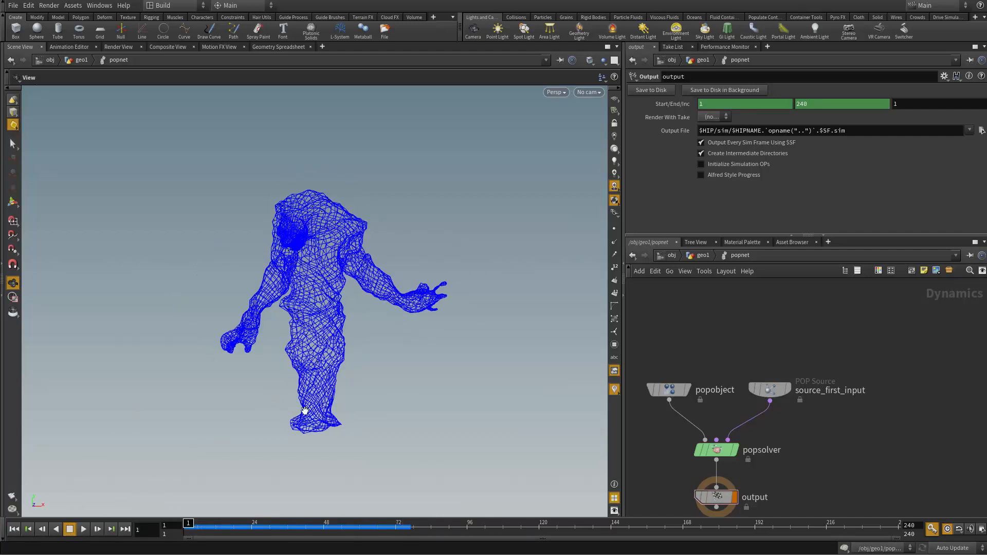
Step: Disable the guide display of source_first_input, play the simulation to view only the particles, and rewind to the start
left_click(769, 390)
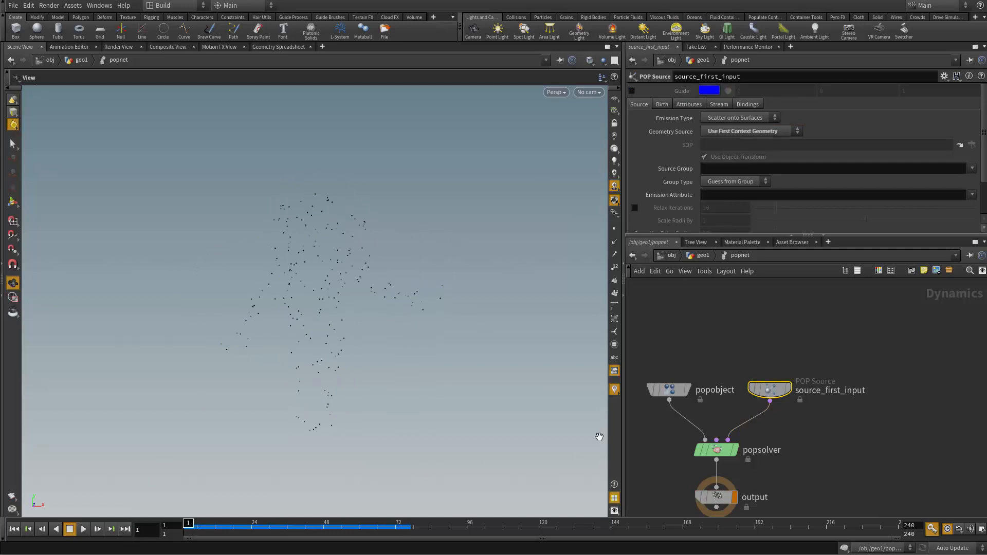
left_click(85, 530)
left_click(70, 530)
left_click(14, 529)
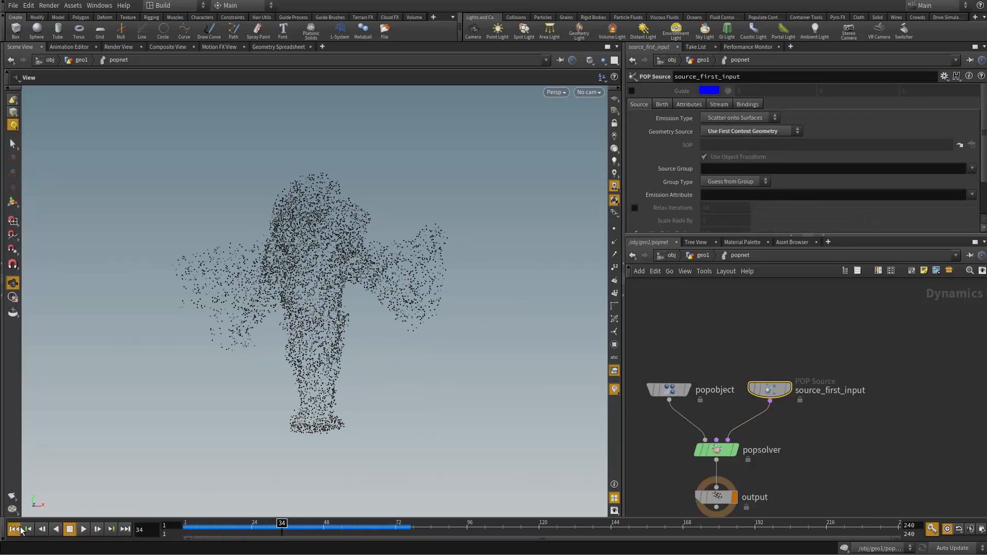
Step: Compare the simulation playback with the source's guide display enabled, and disable the guide again at the first frame
left_click(632, 91)
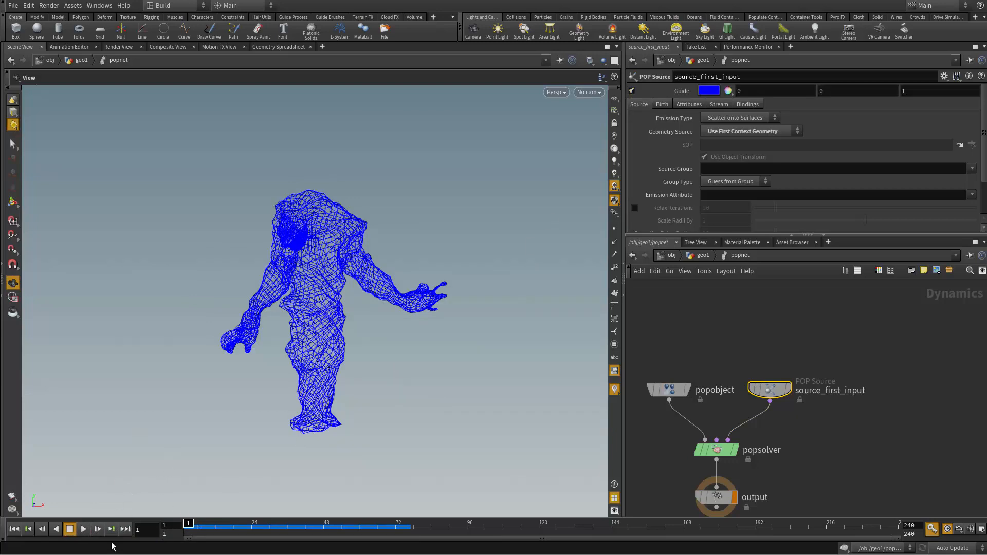
left_click(83, 529)
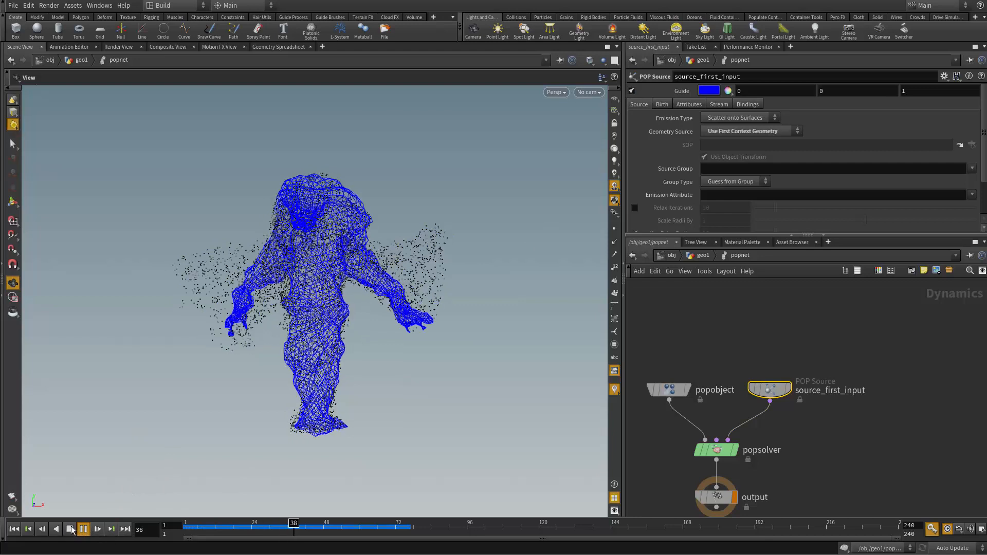
left_click(70, 529)
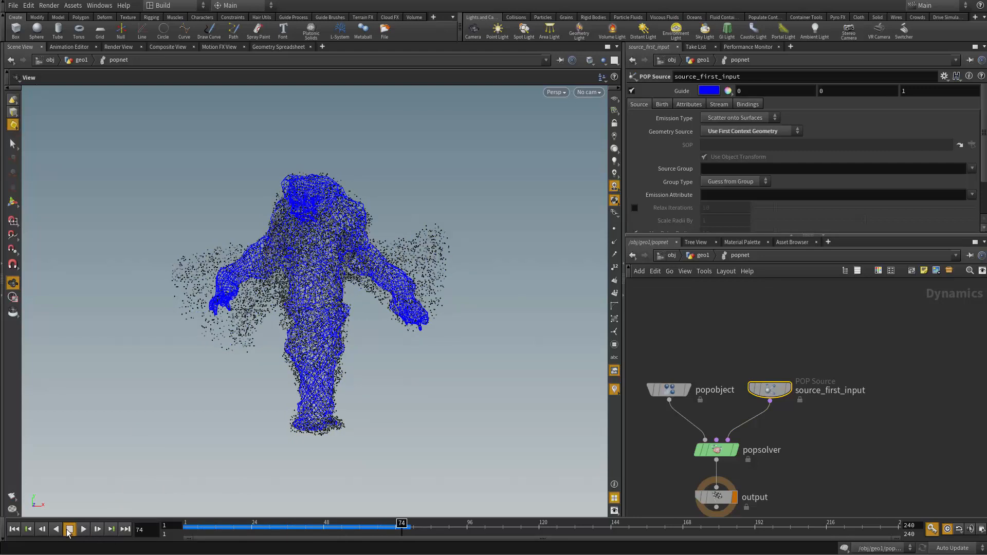
left_click(16, 534)
left_click(632, 91)
Step: Set the Const. Birth Rate of source_first_input to 100000
middle_click_drag(893, 405, 885, 383)
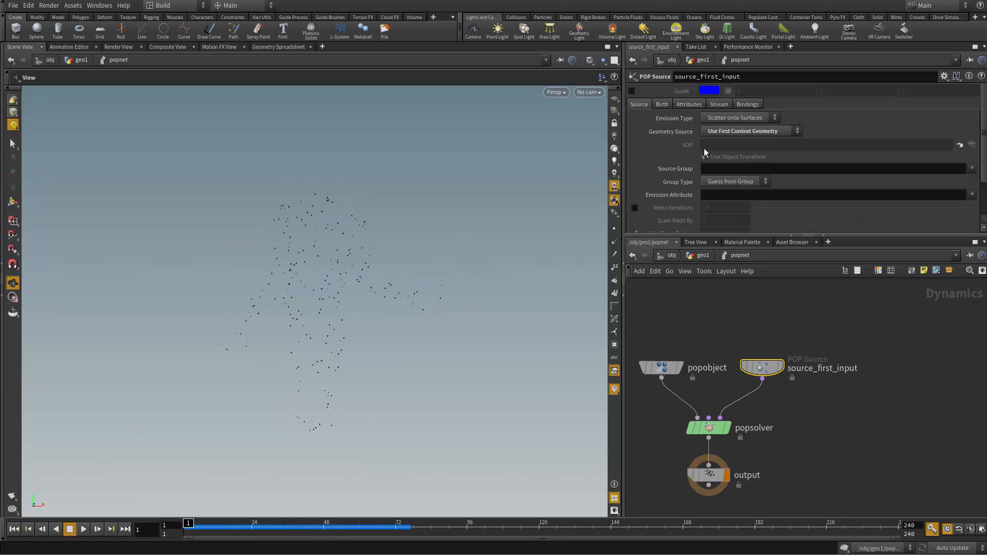
left_click(664, 105)
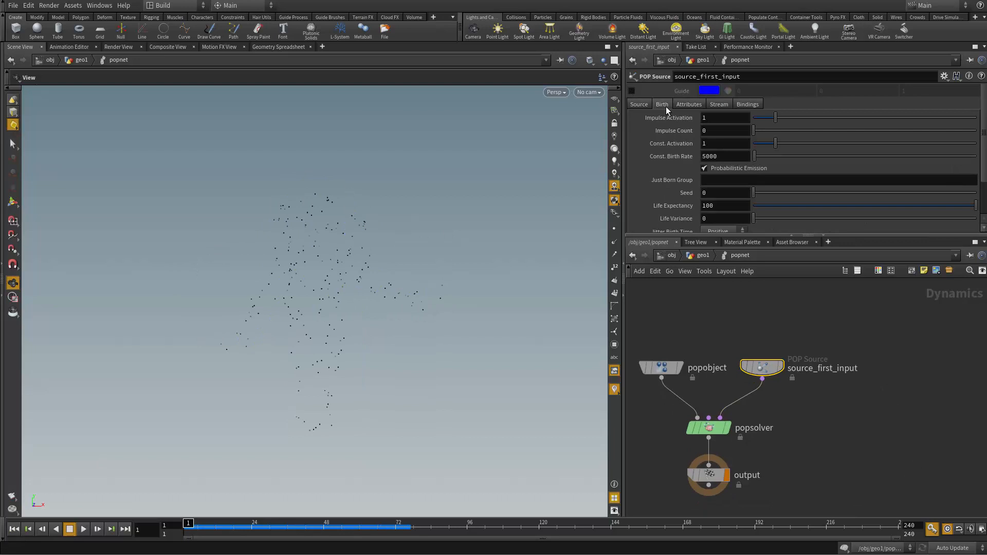
left_click_drag(682, 160, 677, 160)
left_click(707, 157)
key("BackSpace")
type("1000")
key("Return")
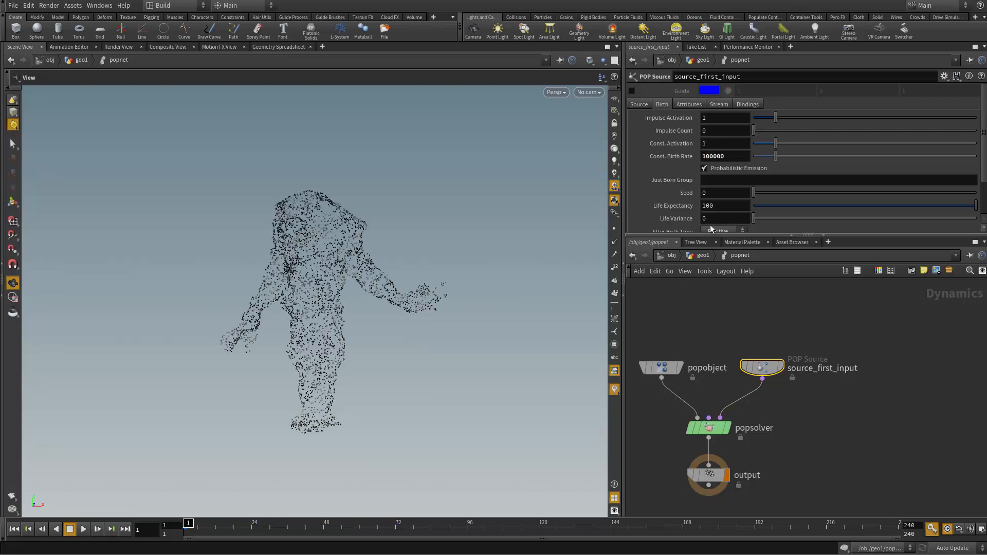
Step: Set the particles' Life Expectancy to 1 and Life Variance to 0.5, play the simulation, and rewind to the start
left_click_drag(489, 370, 508, 423)
right_click_drag(507, 422, 511, 424)
left_click_drag(736, 206, 700, 207)
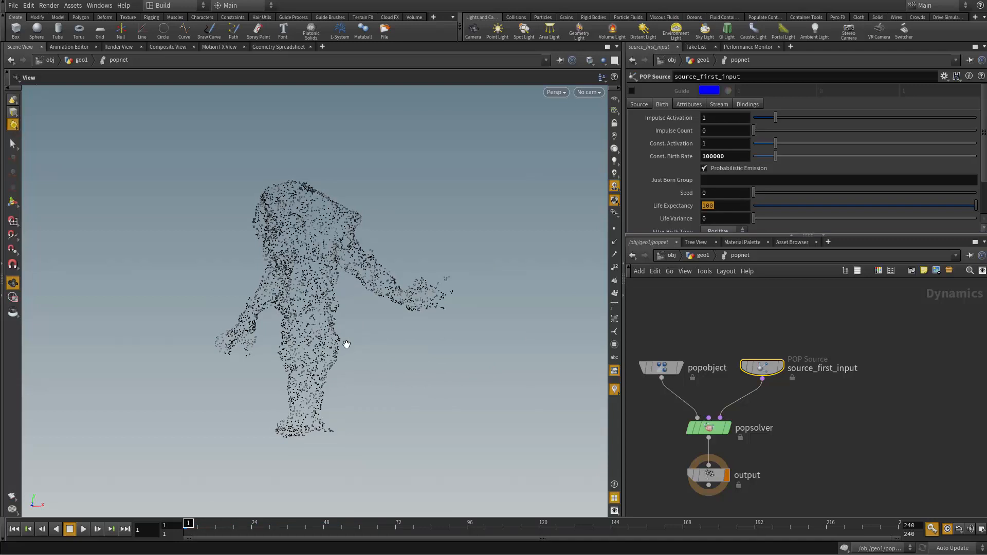
type("1")
key("Tab")
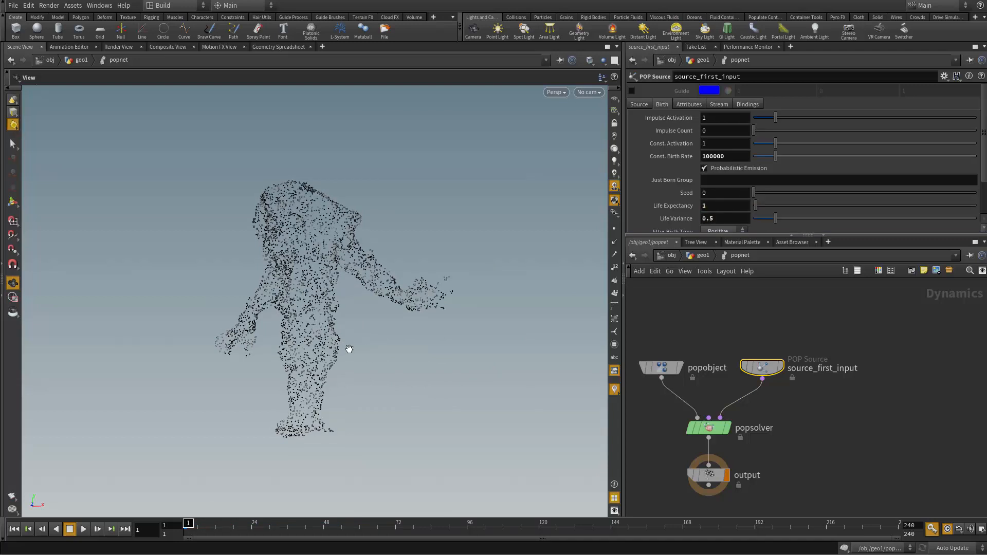
left_click_drag(349, 349, 414, 383)
left_click(83, 530)
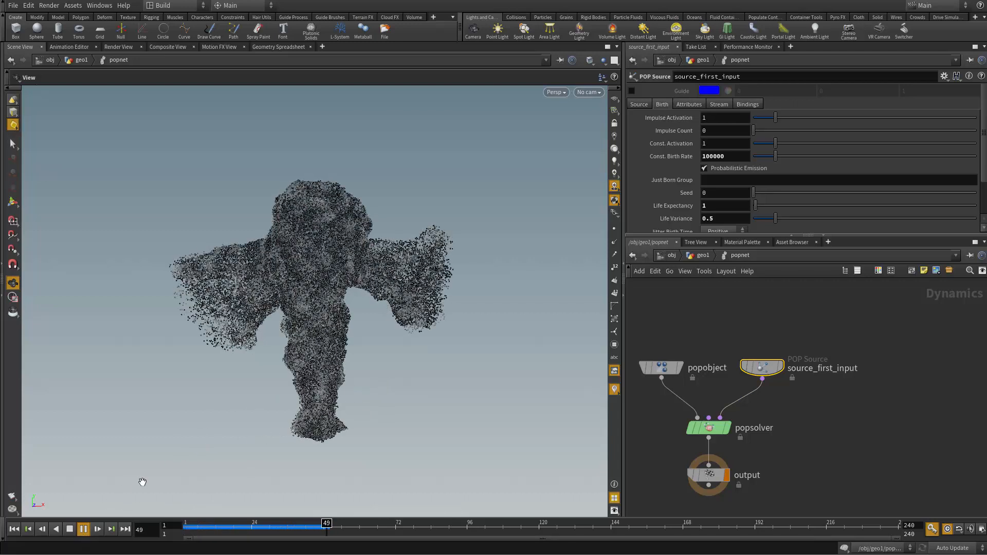
left_click(70, 530)
left_click(12, 529)
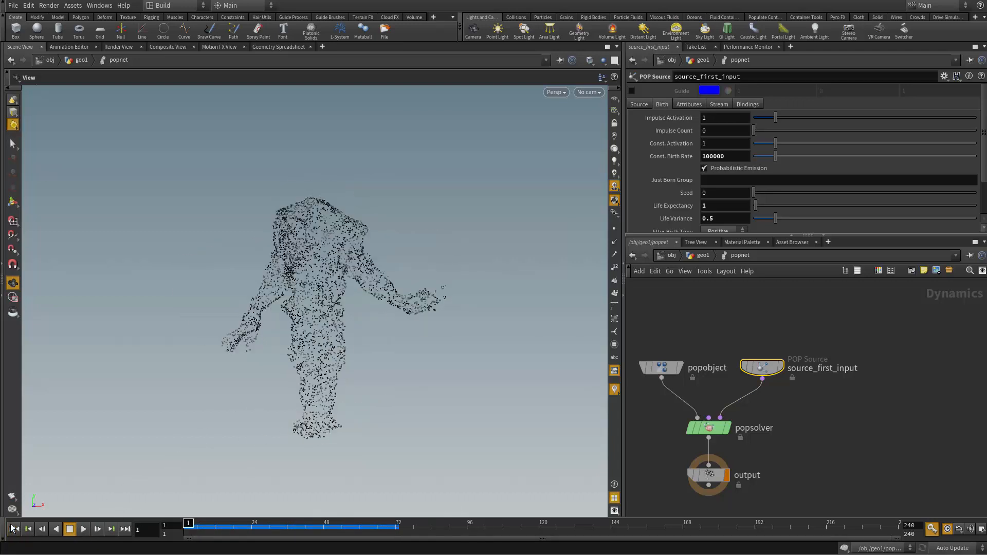
middle_click_drag(878, 407, 909, 353)
scroll(909, 353, "up", 1)
middle_click_drag(810, 390, 842, 416)
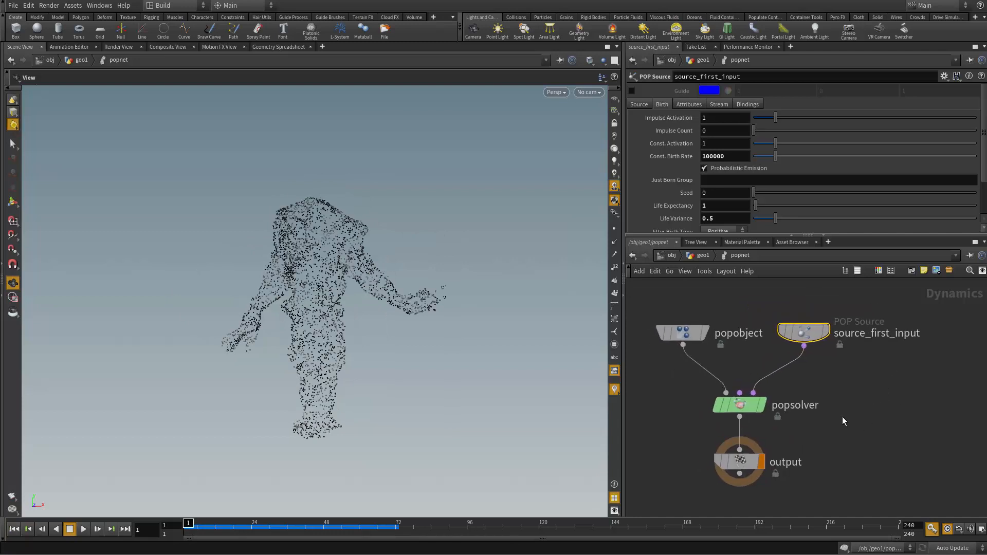
scroll(842, 417, "up", 1)
left_click_drag(797, 332, 797, 356)
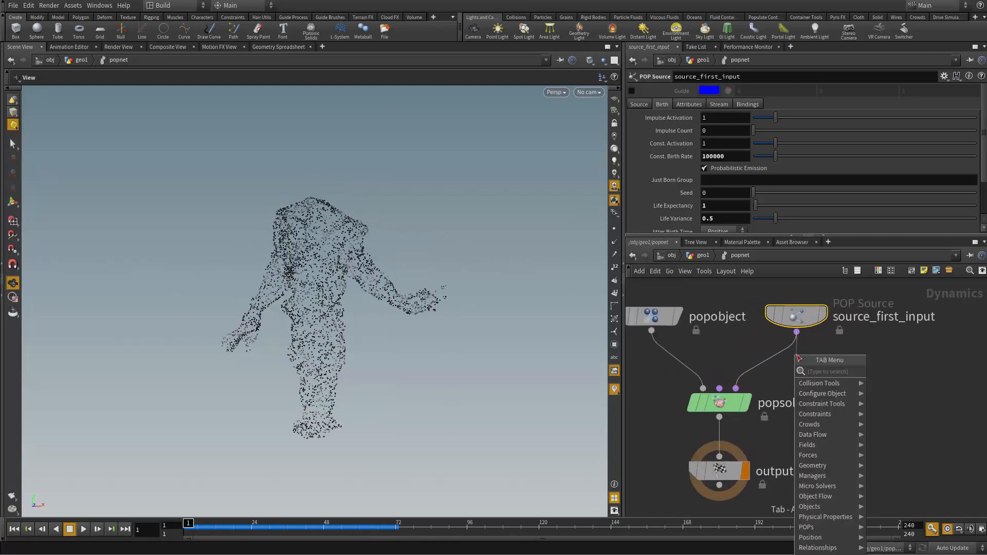
type("pop")
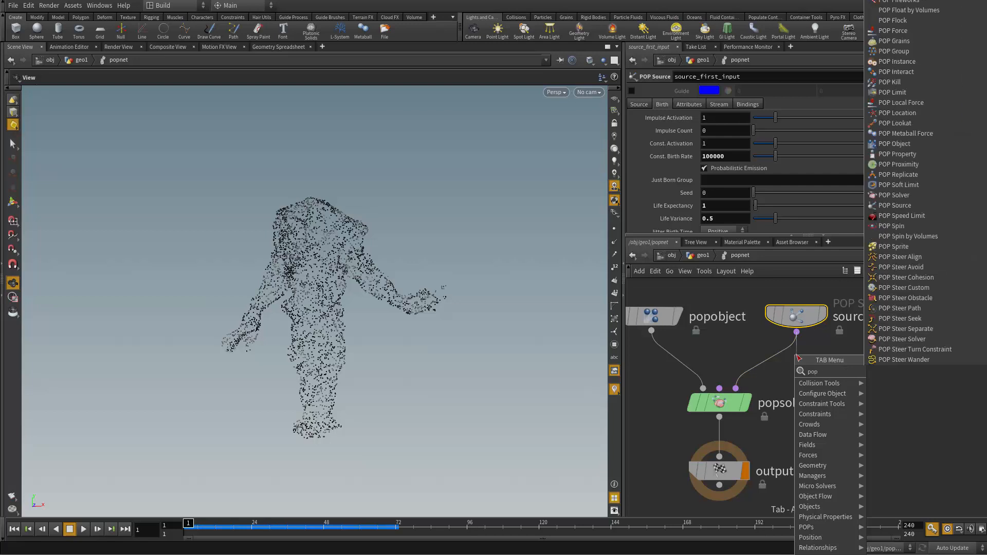
type(" w")
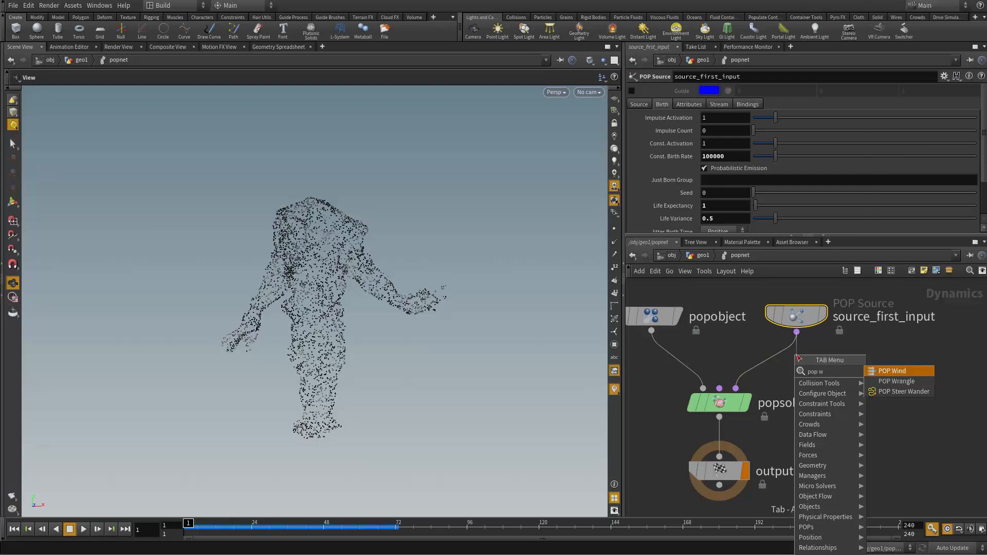
key("Down")
key("Down")
key("Return")
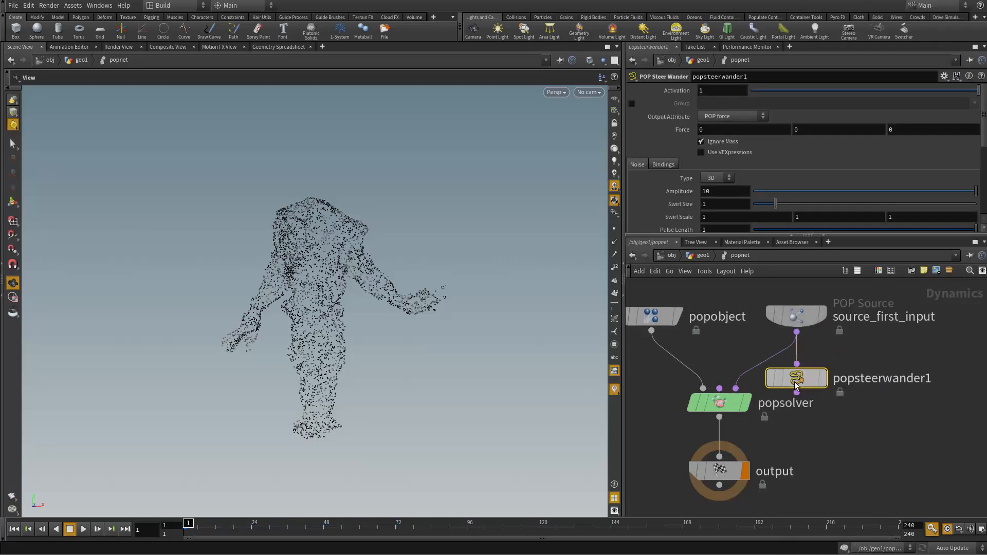
key("Delete")
Step: Add a POP Wrangle fed by source_first_input and insert it in the connection to popsolver
left_click(797, 332)
key("Tab")
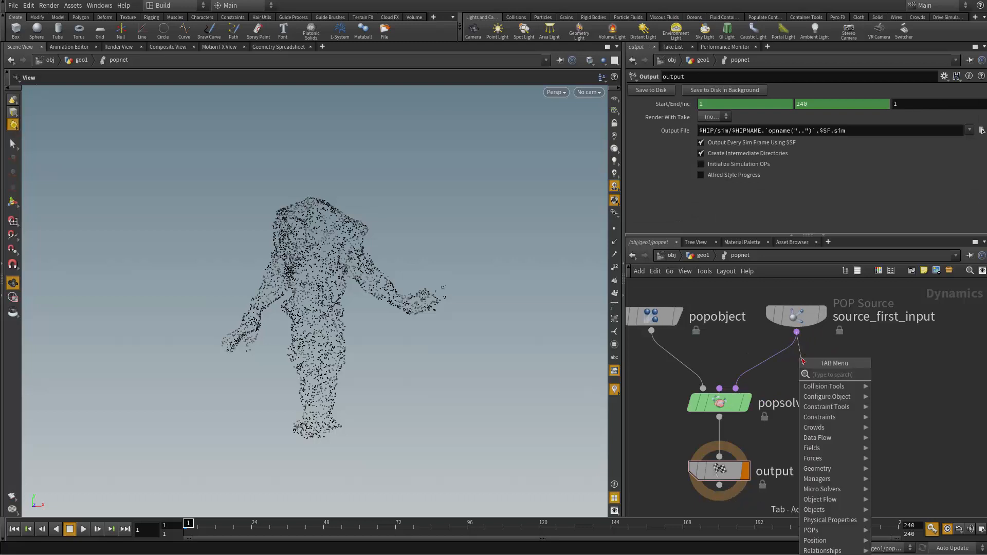
type("pop")
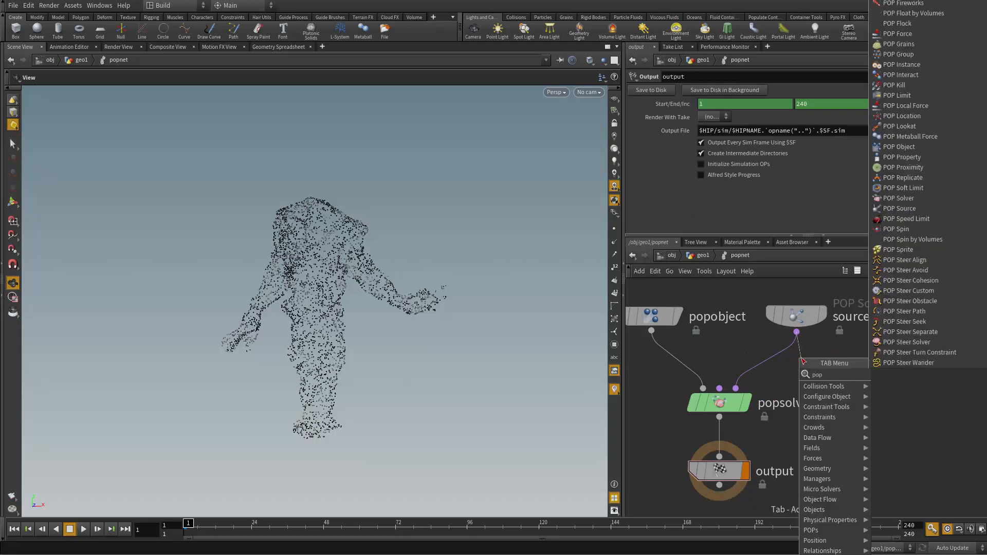
type(" wa")
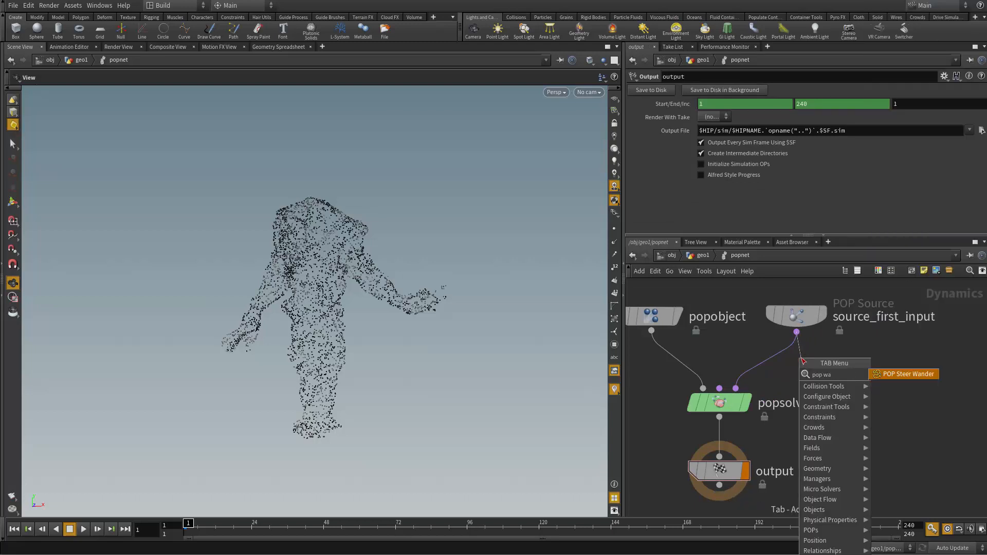
key("BackSpace")
key("Down")
key("Return")
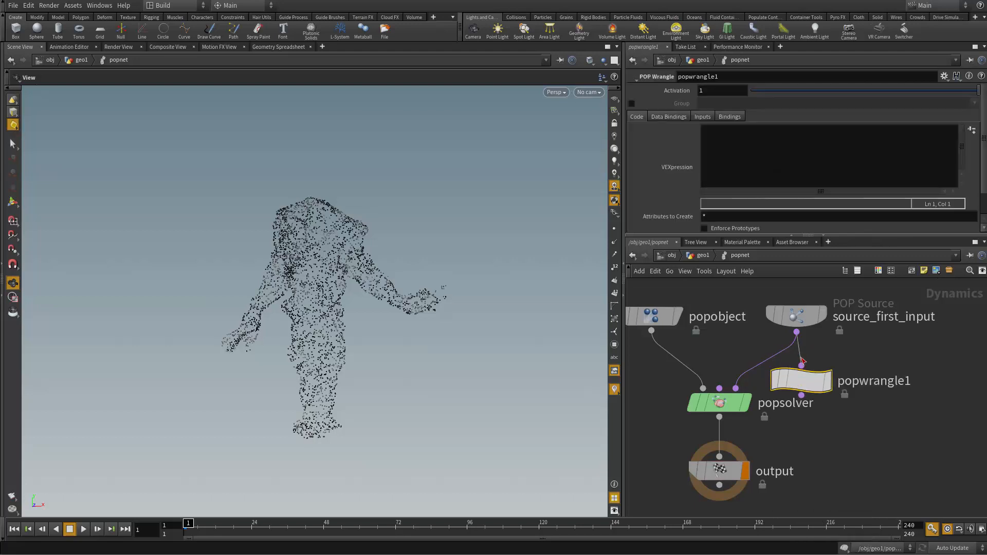
left_click(790, 391)
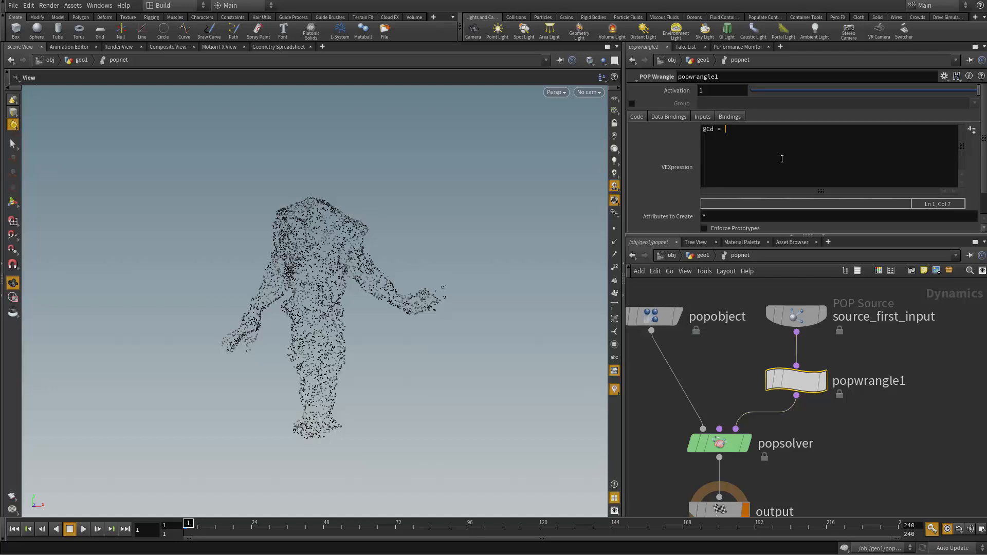
type("chramp")
type("(\"color")
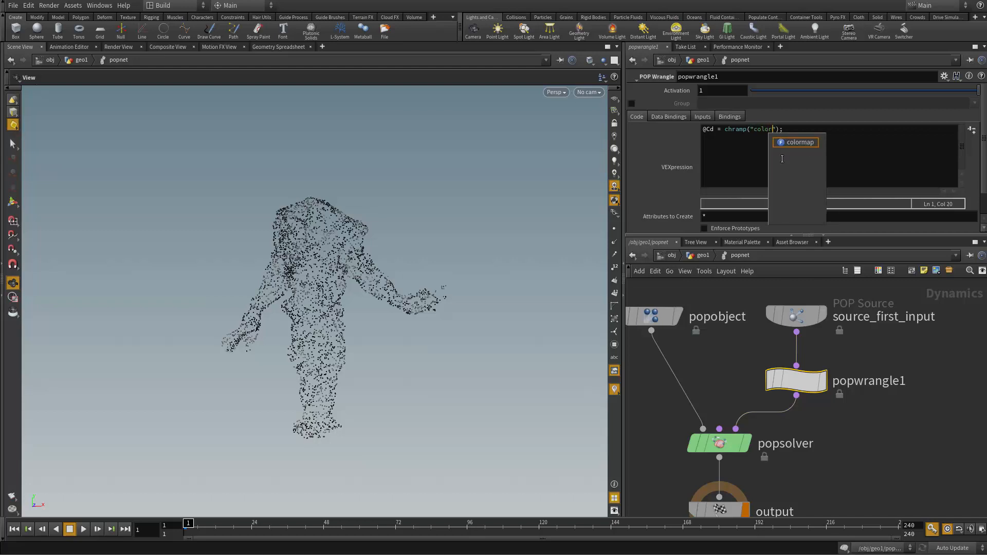
type("ThroughTime")
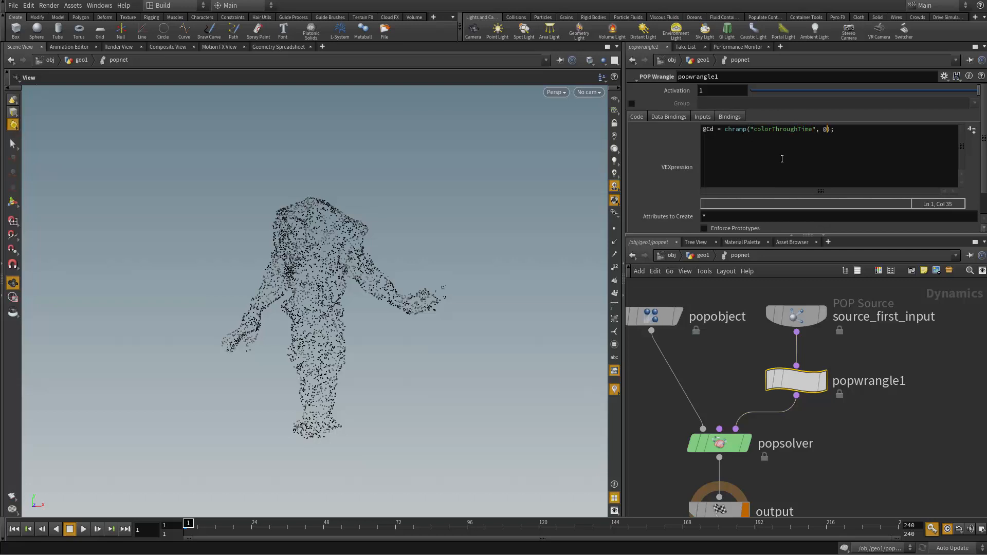
type("age/@life")
key("ctrl+a")
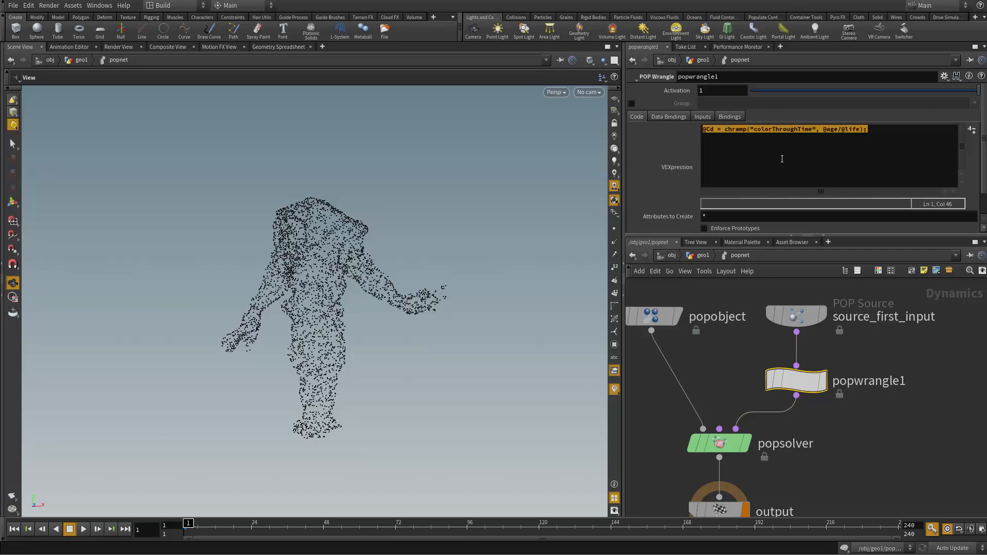
left_click(820, 129)
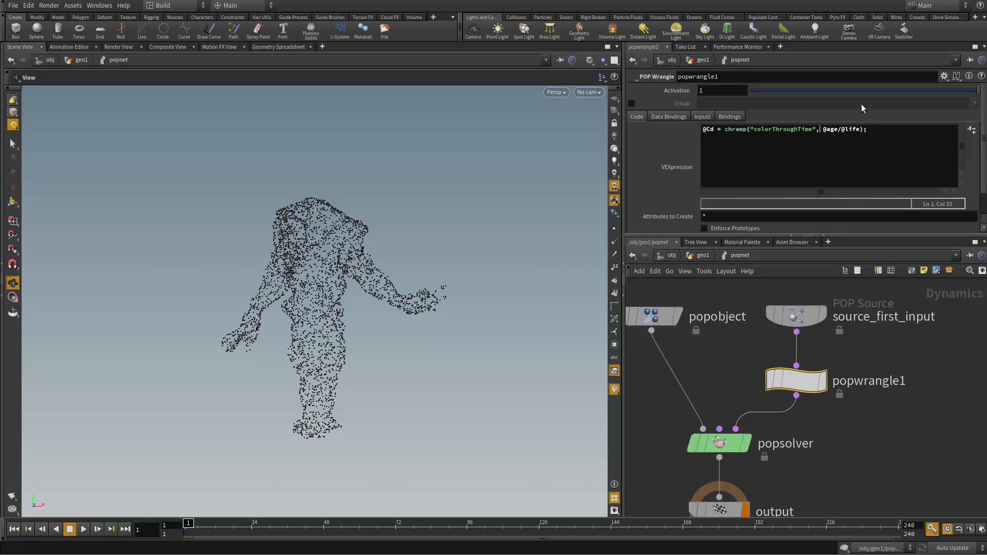
Step: Generate the colorThroughTime ramp parameter from the POP Wrangle's code and bring it into view
scroll(985, 163, "down", 2)
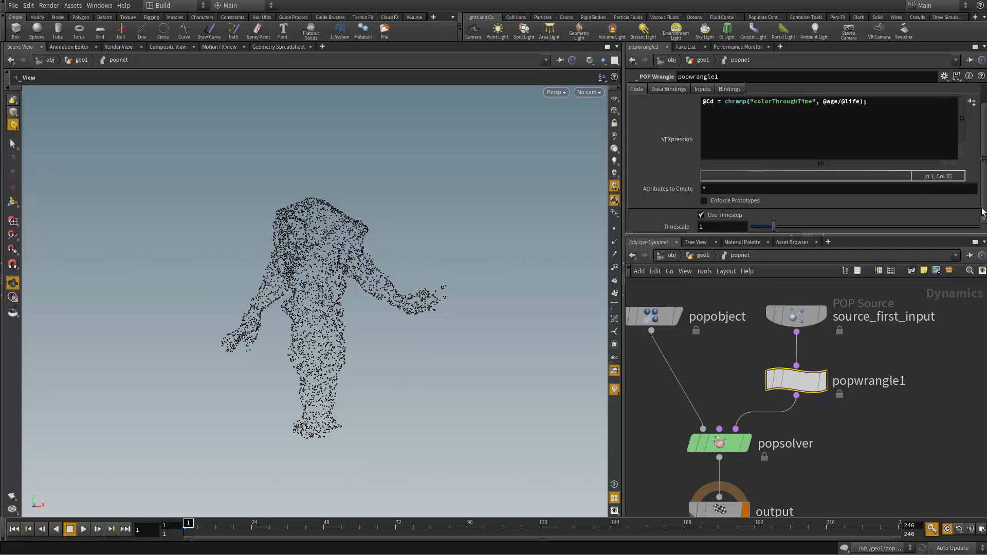
scroll(965, 127, "up", 1)
left_click(971, 128)
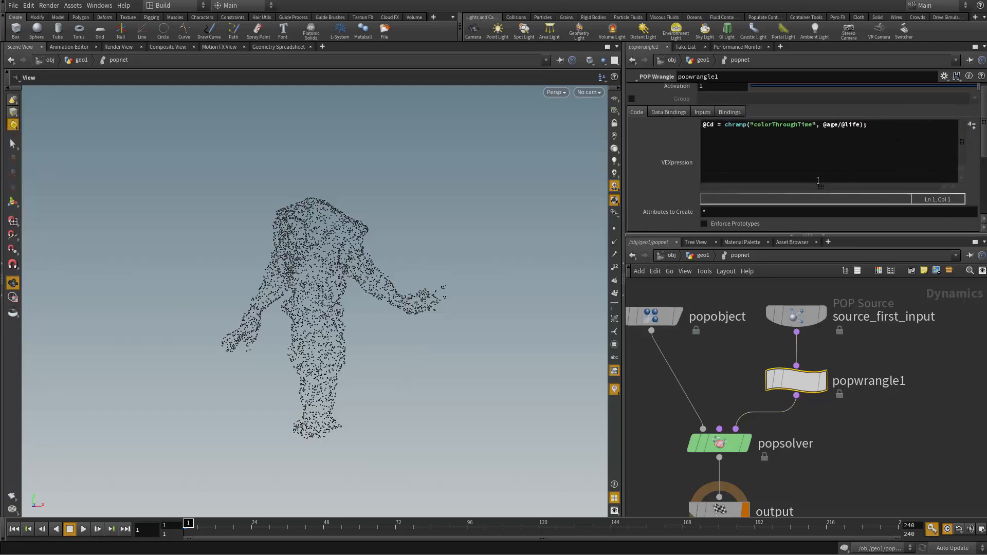
scroll(928, 204, "down", 2)
scroll(928, 201, "down", 3)
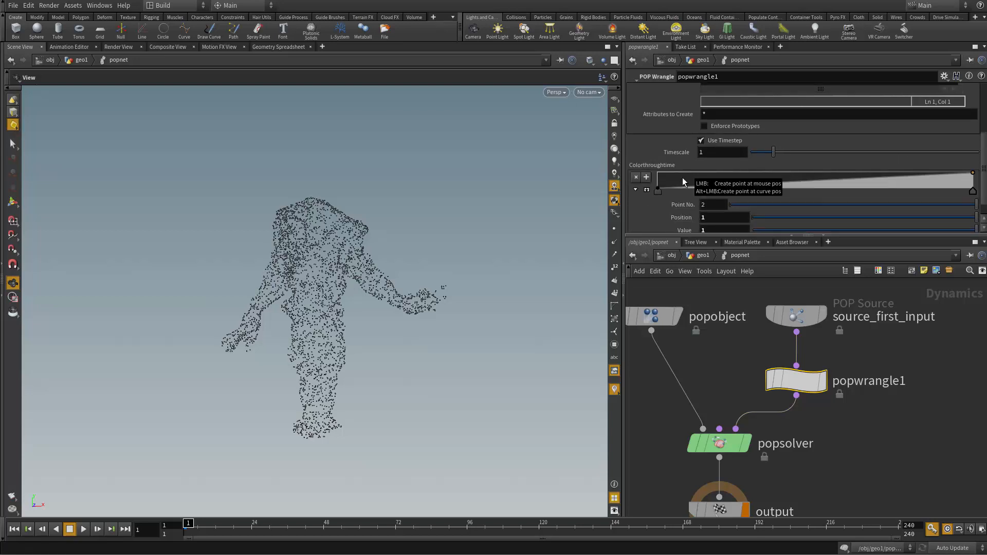
Step: Change the colorThroughTime parameter's Ramp Type to Color in popwrangle1's parameter interface and accept the change
left_click(943, 77)
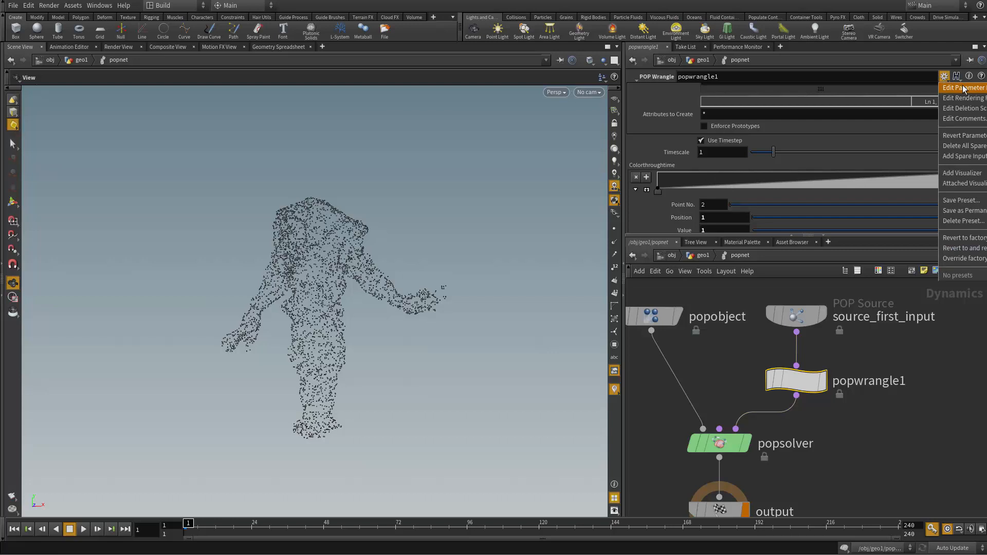
left_click(964, 88)
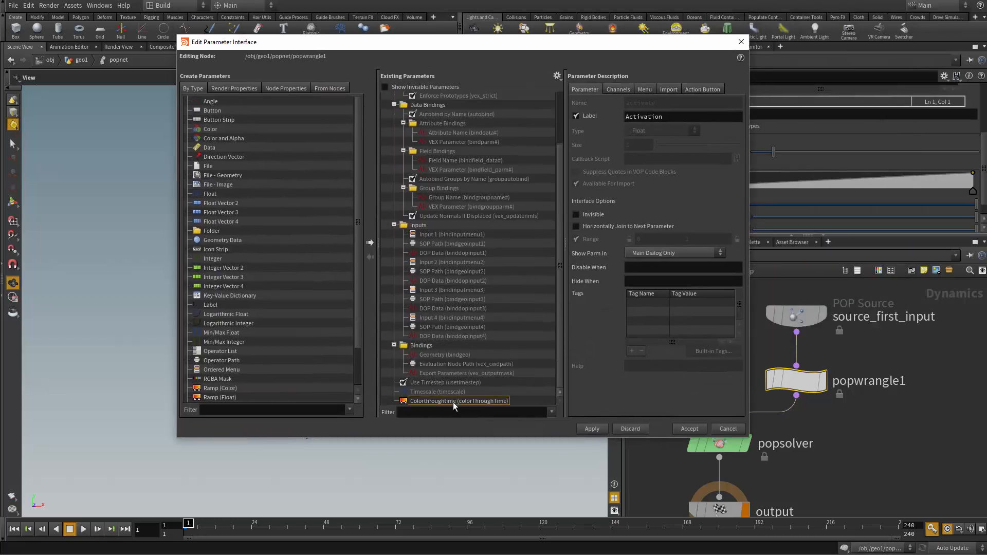
left_click(452, 402)
left_click(649, 131)
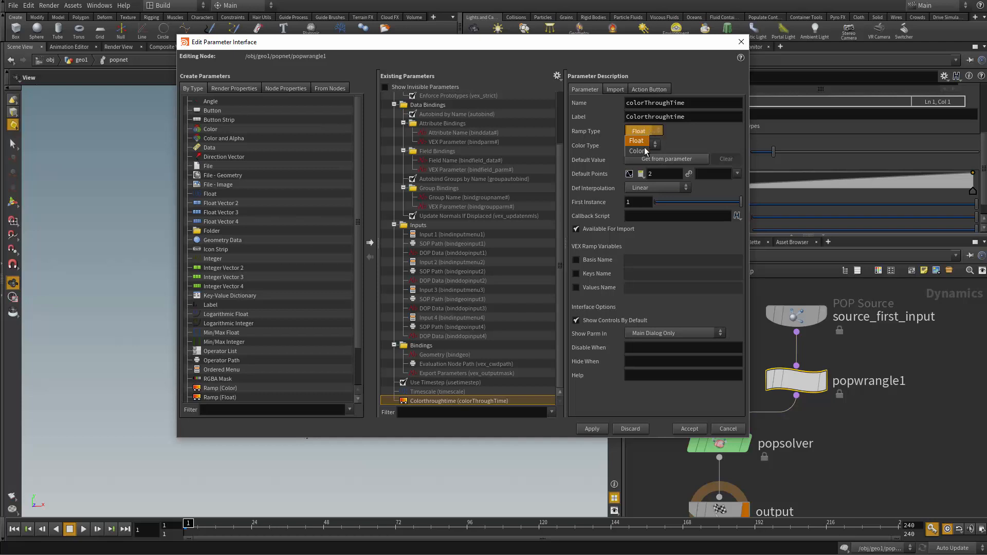
left_click(646, 150)
left_click(696, 429)
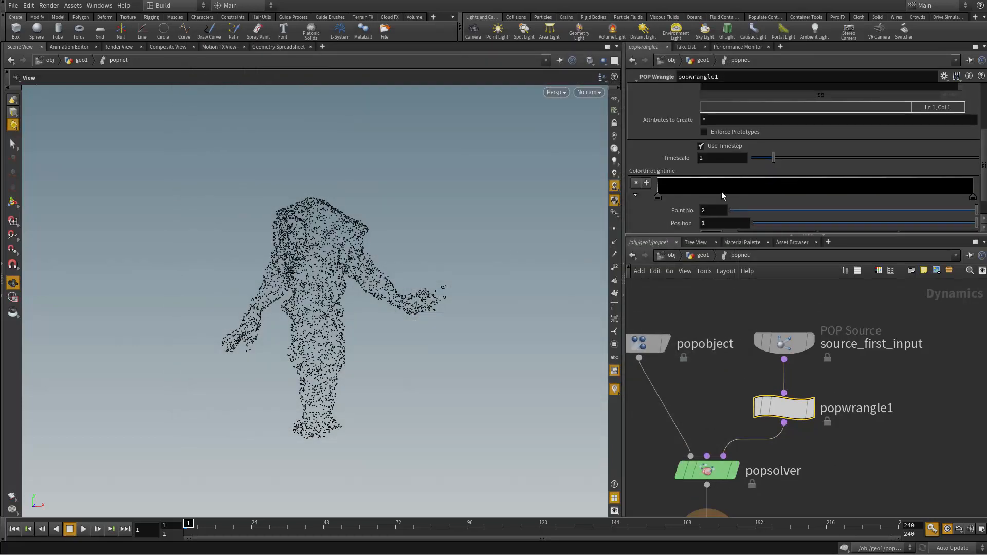
Step: Color the first point of the colorThroughTime ramp blue (0, 0, 0.9)
scroll(694, 192, "down", 1)
double_click(658, 185)
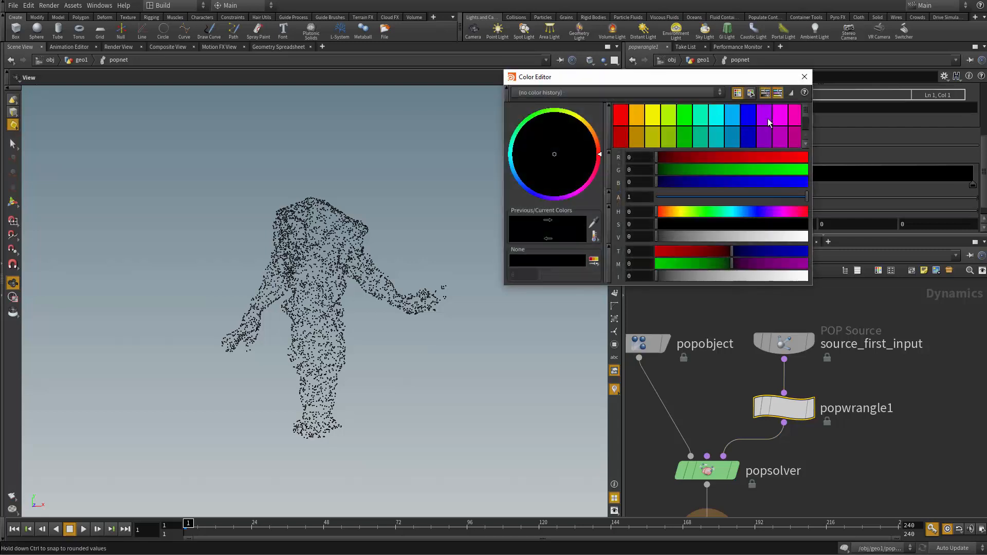
left_click(749, 115)
left_click(805, 77)
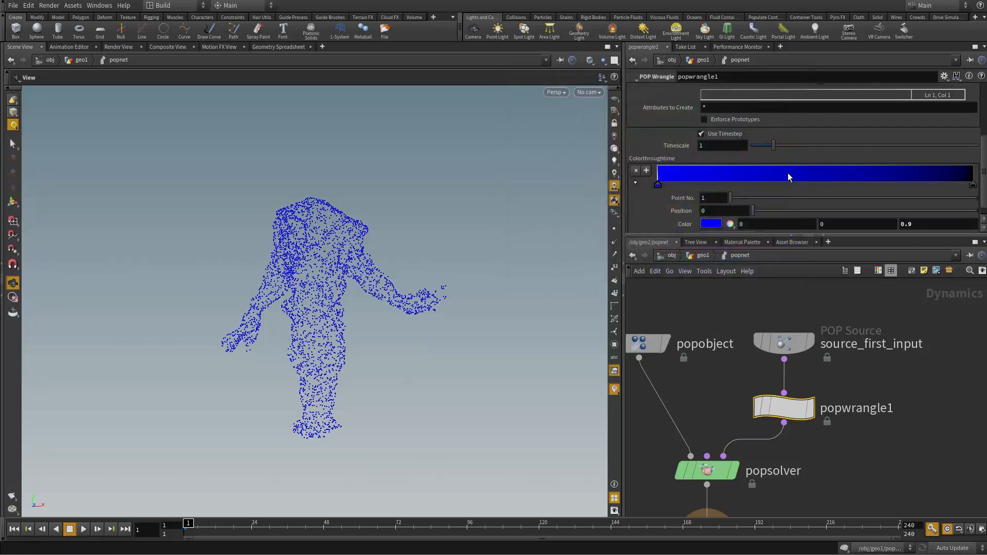
Step: Add two points to the colorThroughTime ramp: light blue (0, 0.45, 0.9) at about 0.307 and cyan (0, 0.9, 0.9) at about 0.654
left_click(744, 177)
double_click(754, 185)
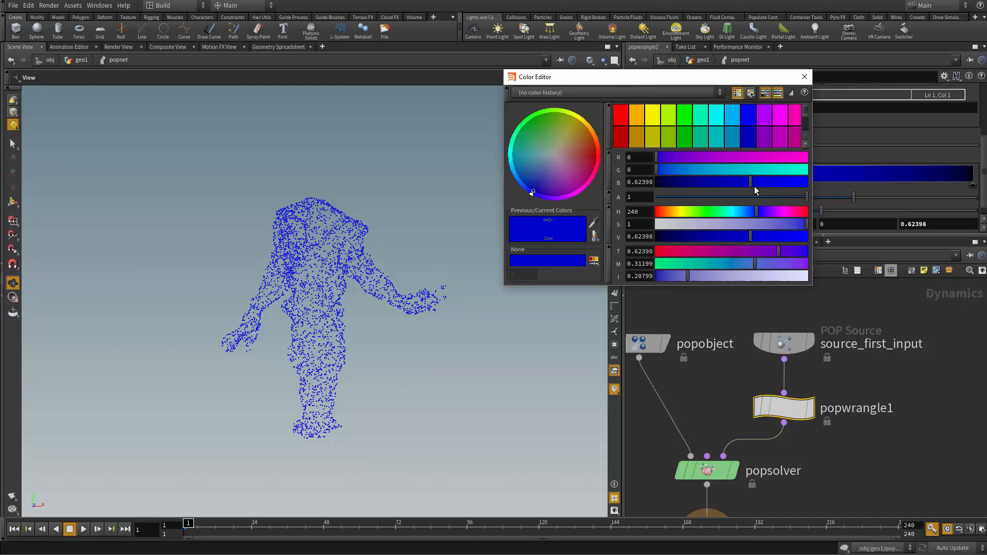
left_click(733, 115)
left_click(805, 76)
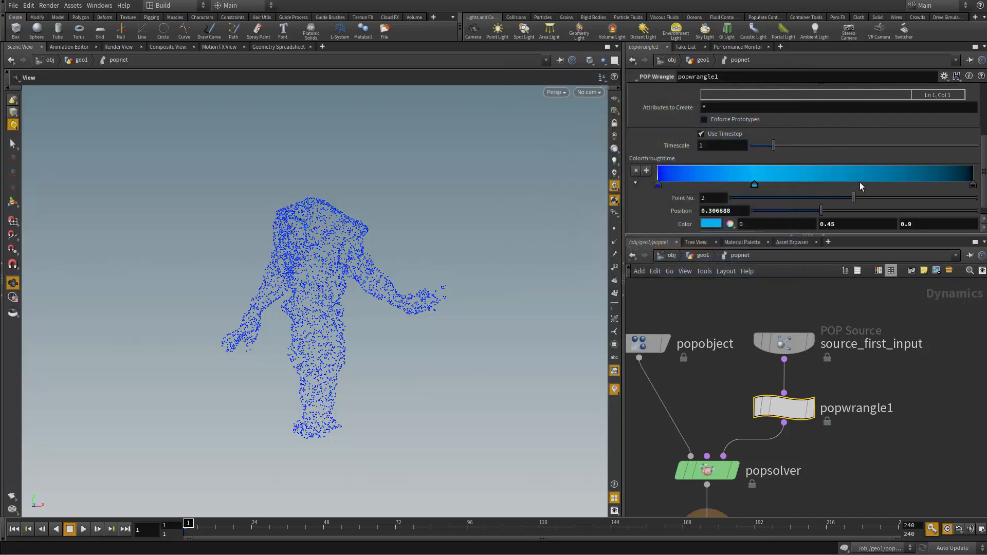
left_click(864, 177)
double_click(864, 184)
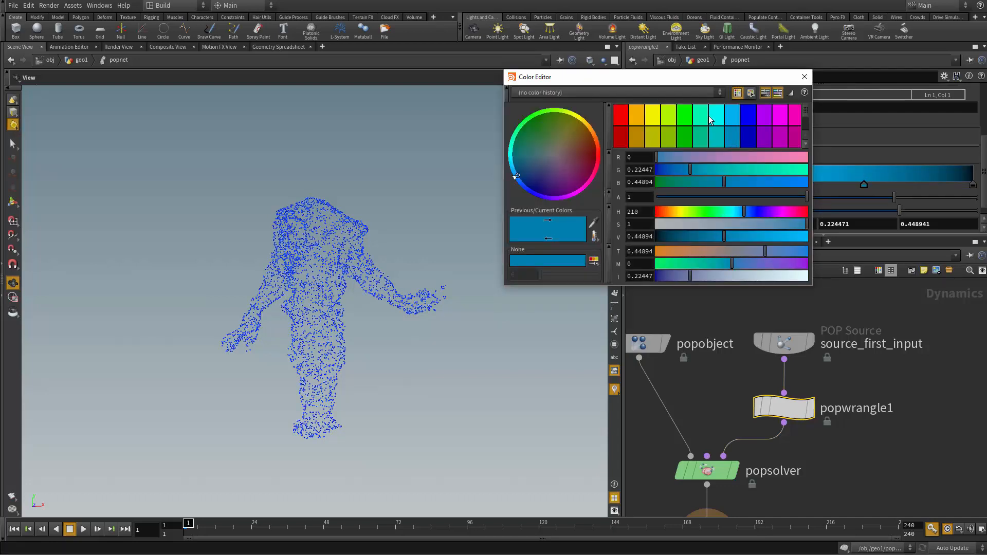
left_click(710, 118)
left_click(804, 77)
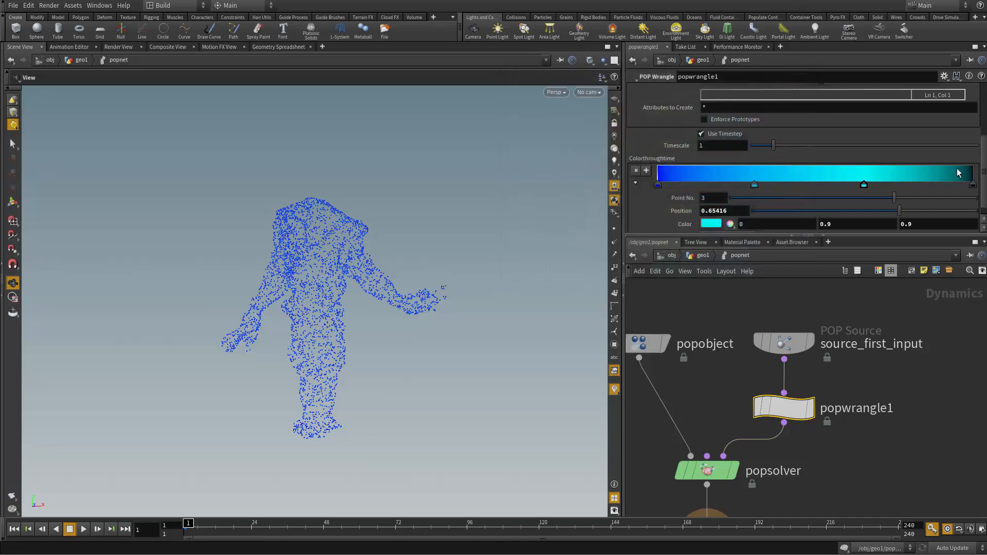
Step: Color the last point of the colorThroughTime ramp white (1, 1, 1), and select the cyan point
double_click(973, 186)
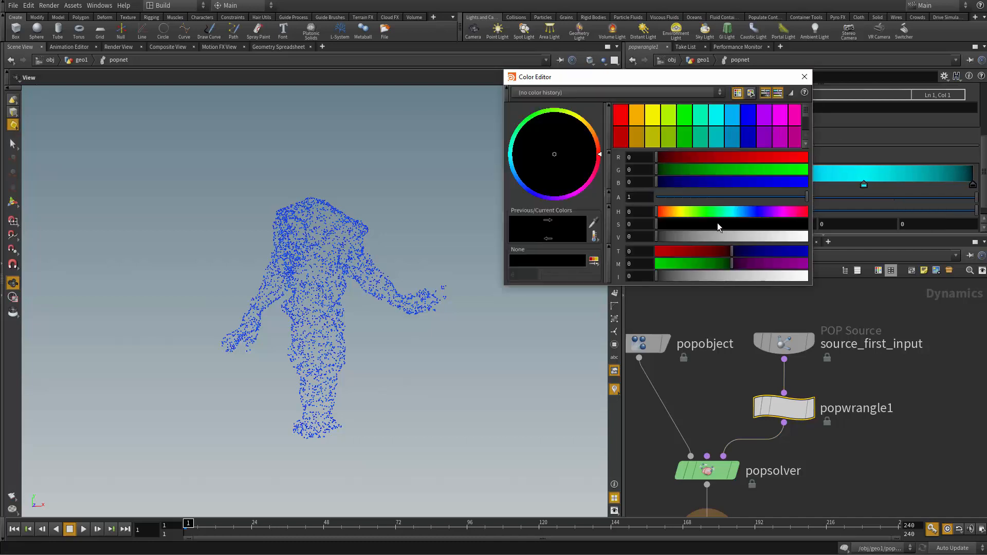
left_click_drag(708, 277, 884, 298)
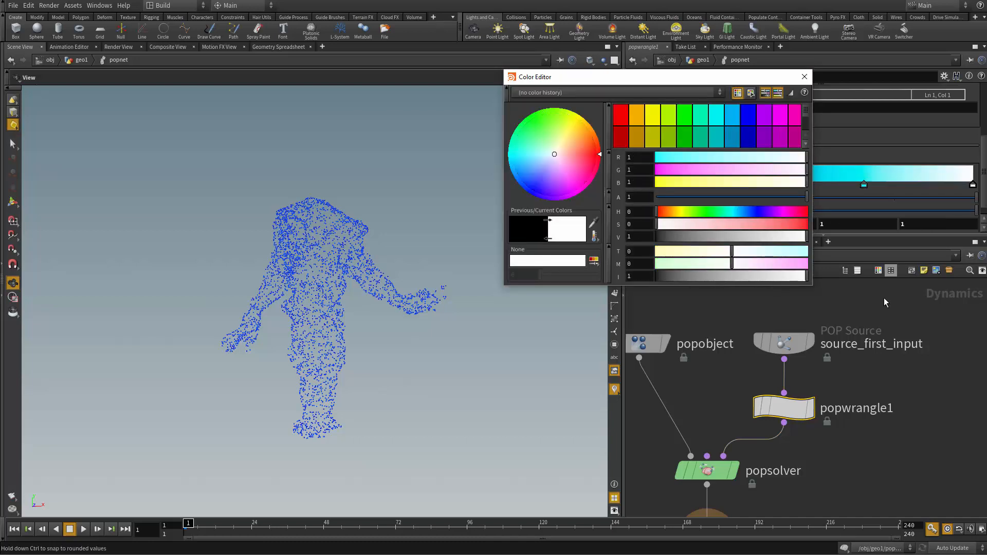
left_click(805, 77)
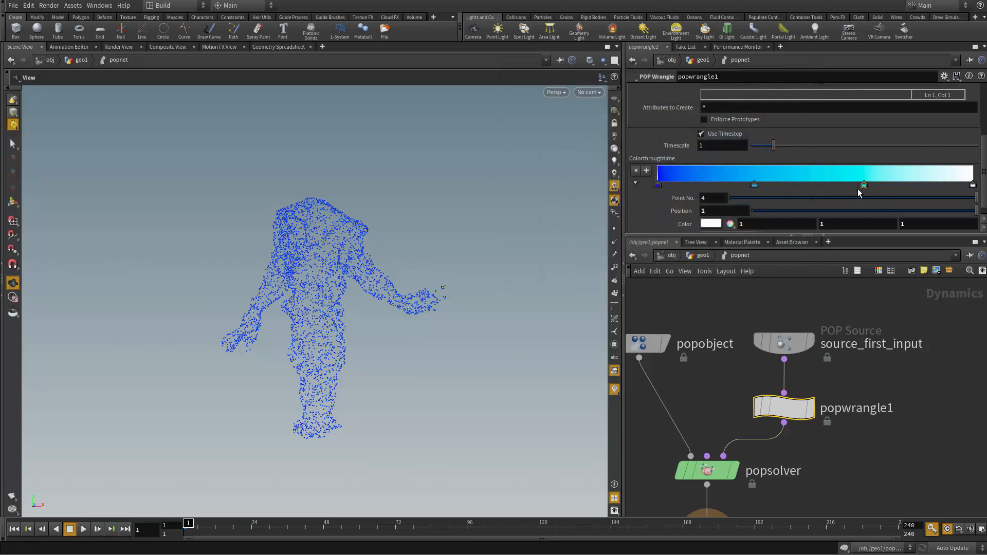
left_click(864, 184)
Step: Play the particle simulation to check the ramp colors over particle lifetime, and stop playback
left_click_drag(448, 399, 365, 457)
left_click(84, 529)
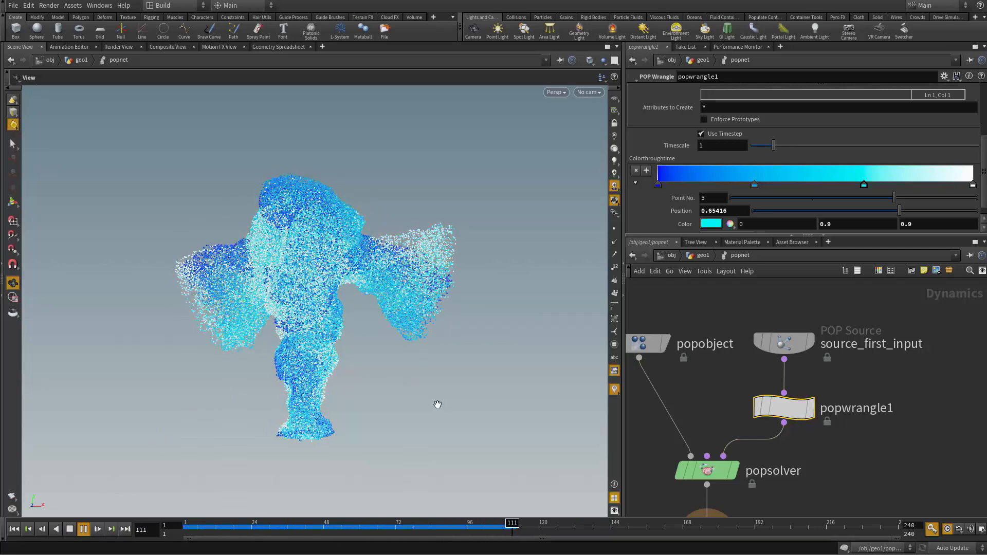
left_click_drag(535, 392, 166, 475)
left_click(69, 530)
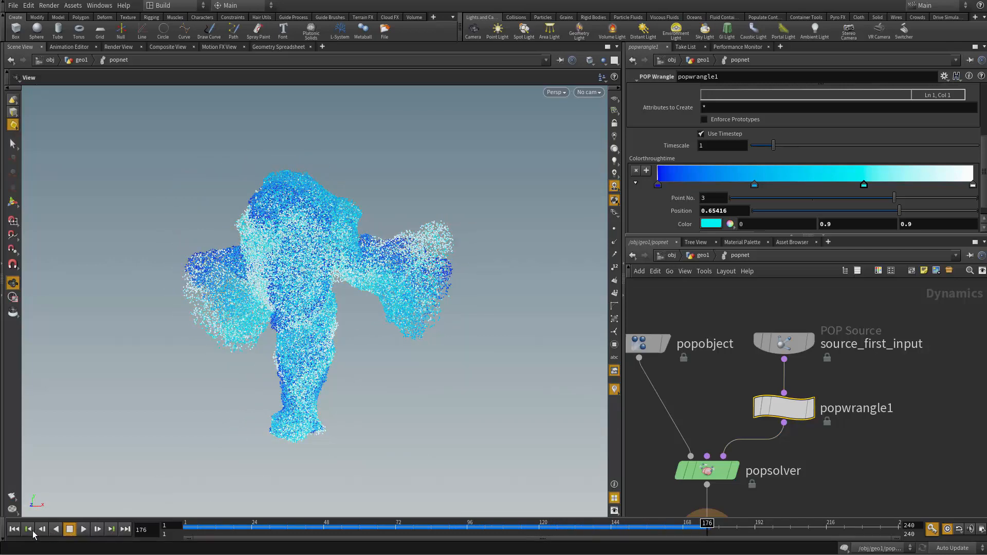
Step: Replay the simulation from the first frame, examining the colored particles from several angles, and return to frame 1
left_click(14, 529)
left_click(83, 529)
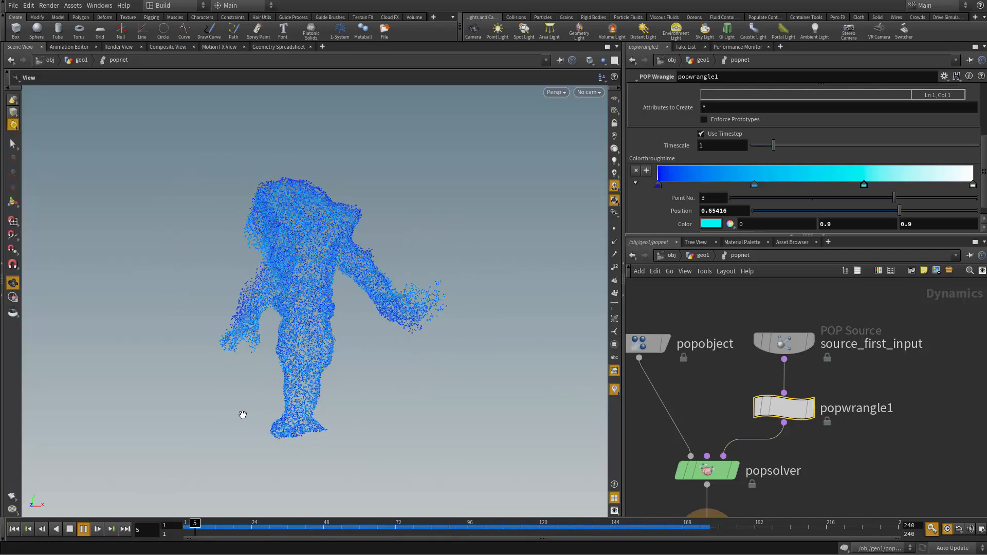
left_click_drag(242, 414, 372, 341)
right_click_drag(372, 342, 467, 375)
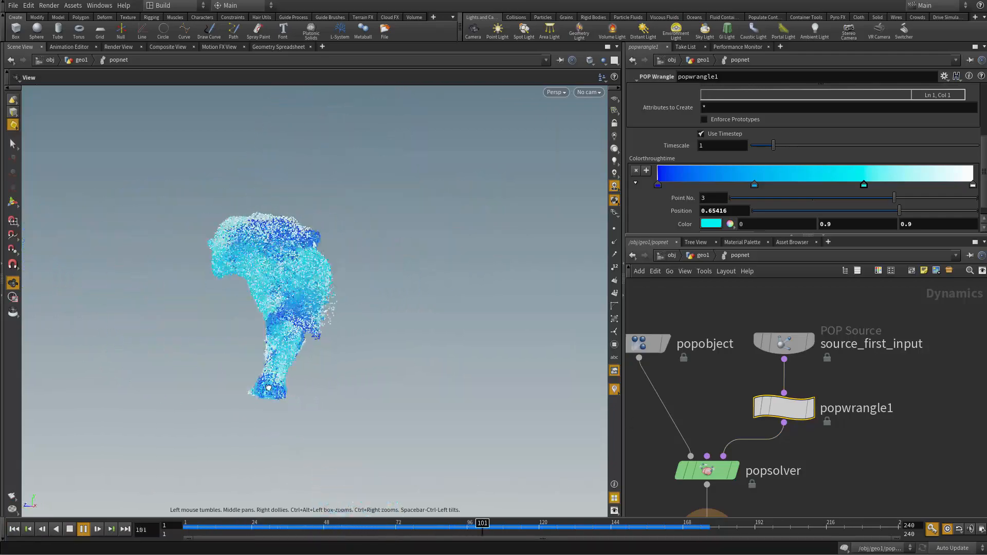
right_click_drag(473, 400, 406, 285)
right_click_drag(489, 348, 486, 401)
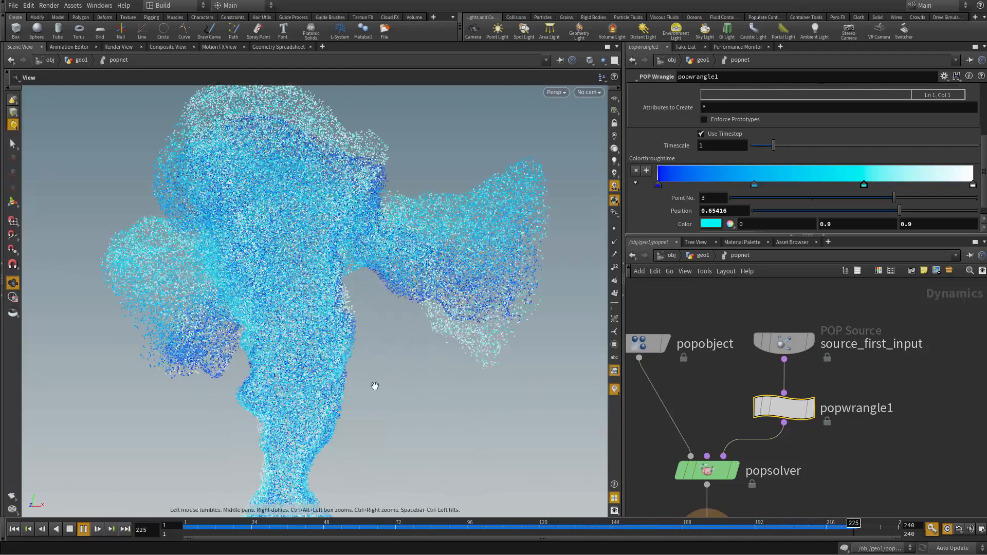
right_click_drag(331, 392, 279, 383)
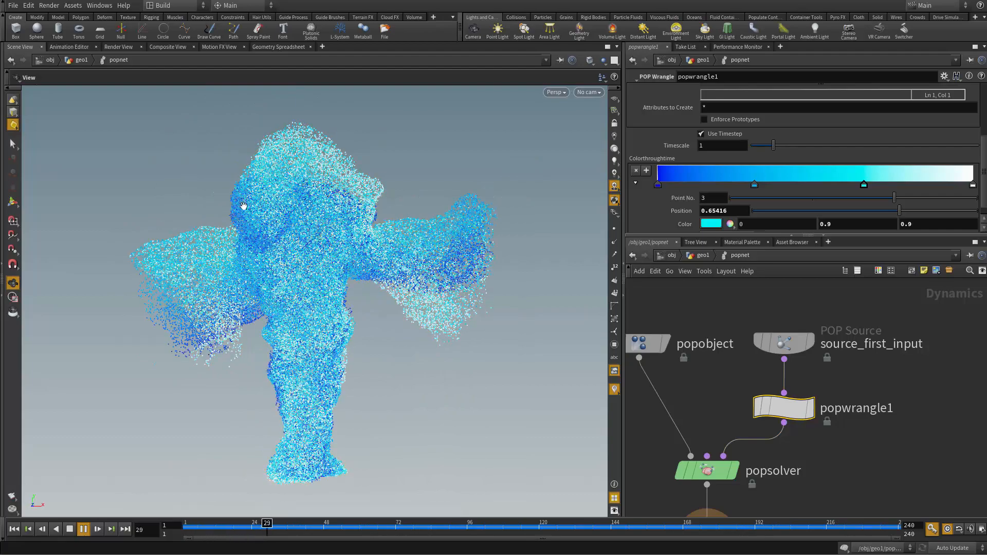
left_click(71, 531)
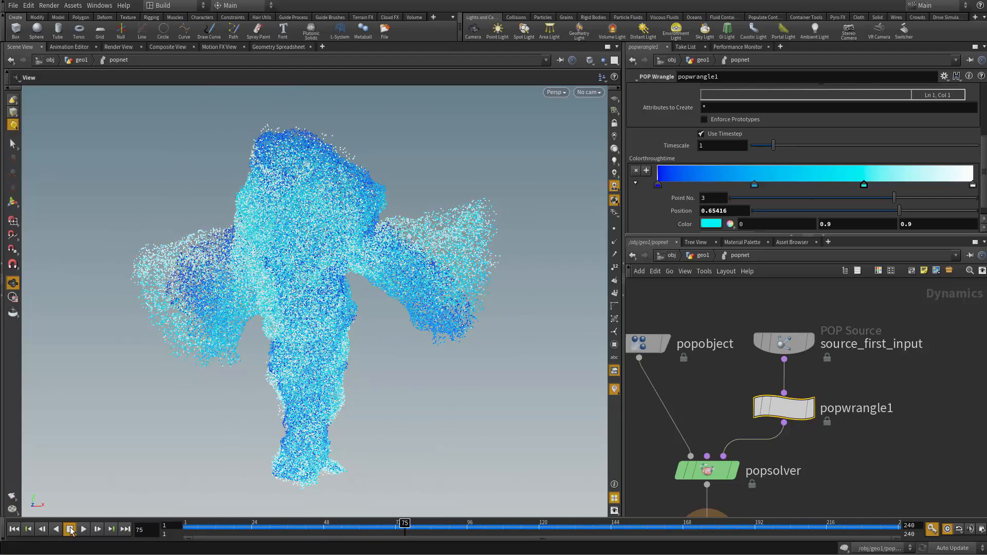
left_click(17, 530)
left_click_drag(498, 326, 457, 315)
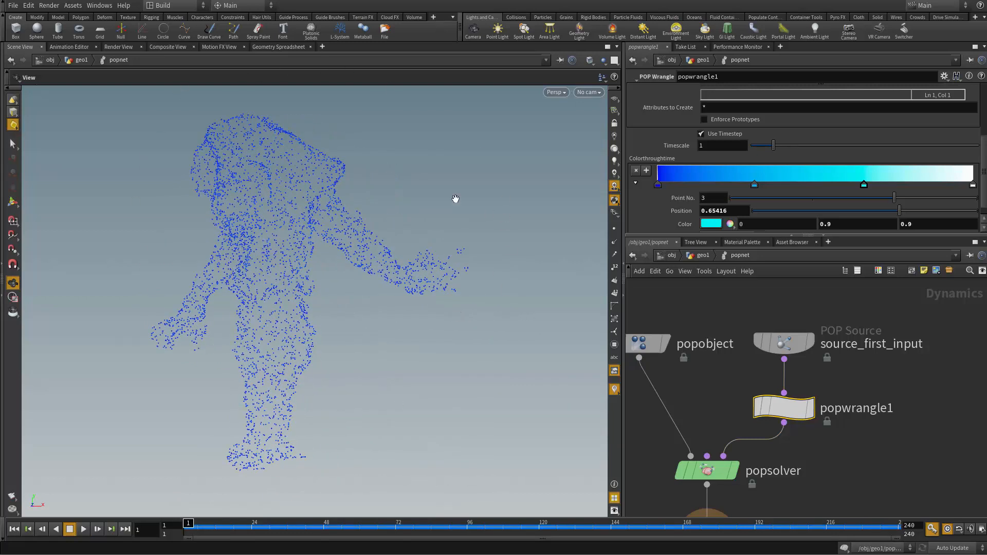
Step: Return to the geo1 network and add a Bound node fed by subdivide1's output, placed beside the main chain
key("u")
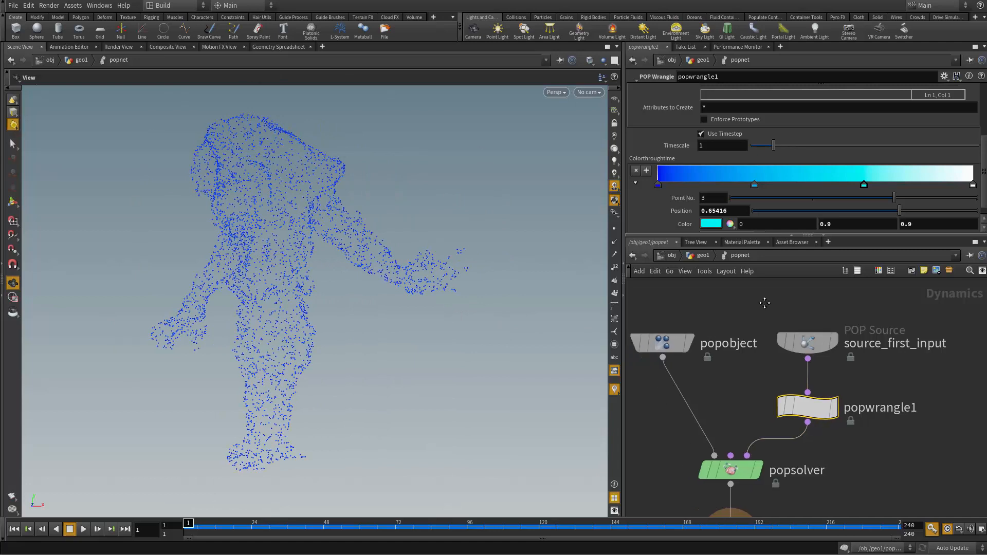
middle_click_drag(838, 349, 787, 453)
scroll(792, 386, "down", 3)
middle_click_drag(799, 365, 773, 436)
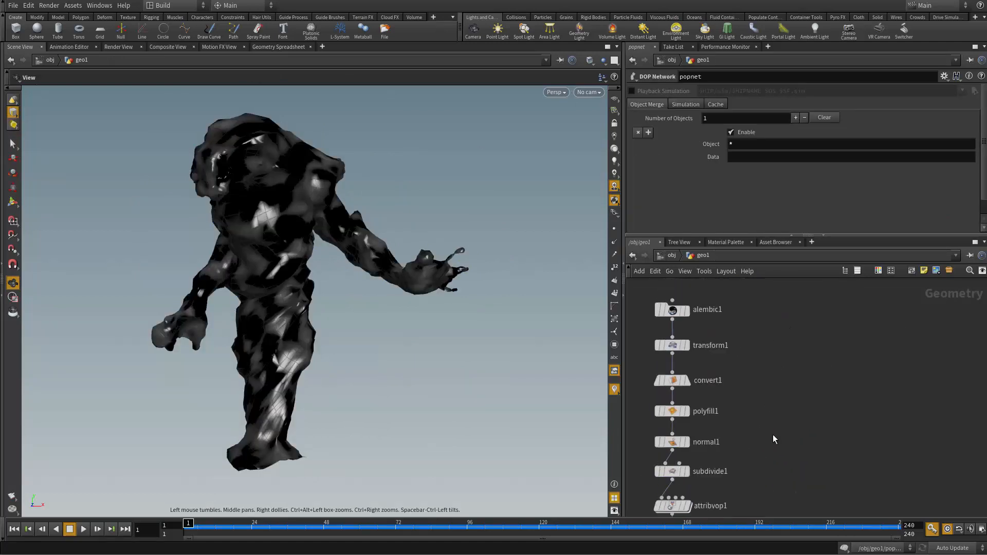
mouse_move(767, 342)
middle_mouse_down()
mouse_move(794, 335)
mouse_move(782, 348)
mouse_move(715, 332)
mouse_move(779, 354)
middle_mouse_up()
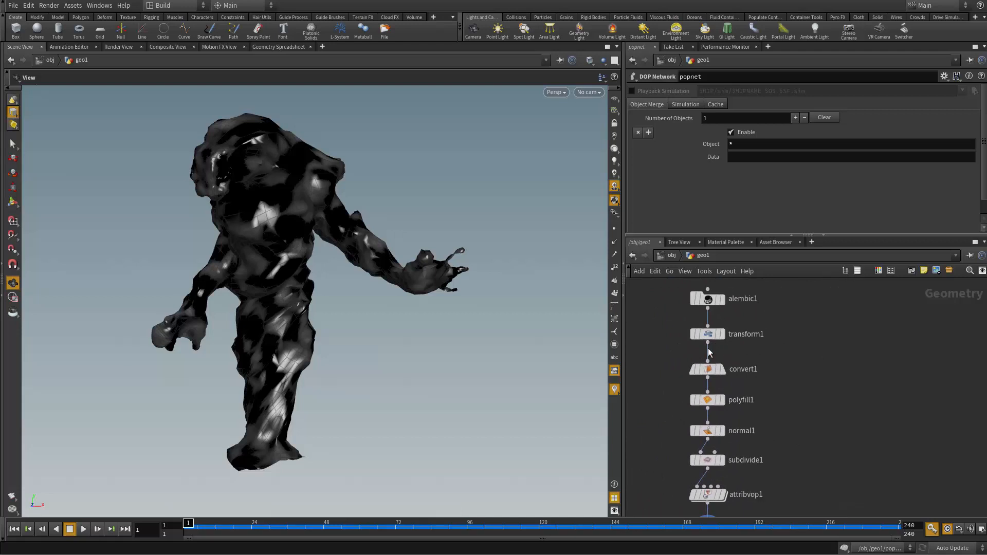
left_click_drag(708, 342, 875, 355)
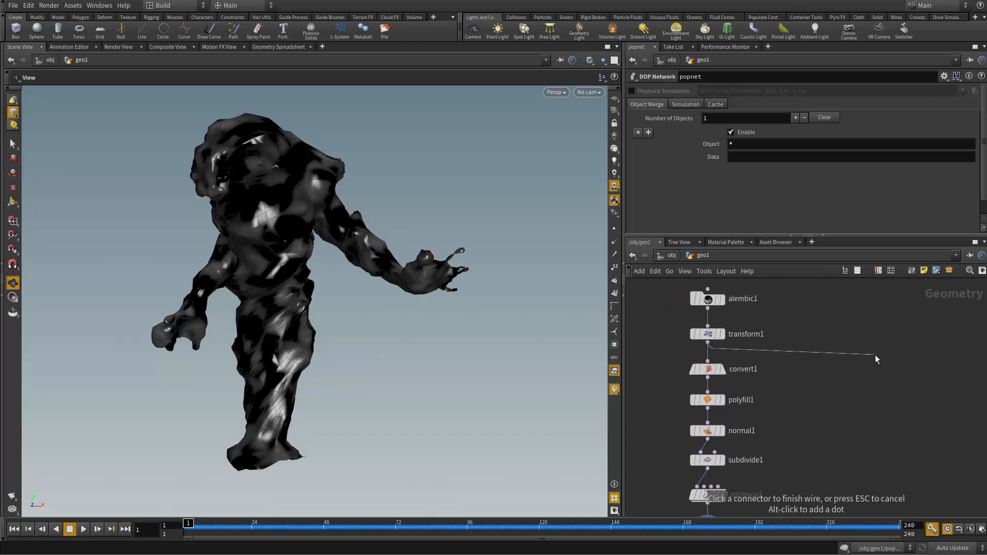
key("Escape")
middle_click_drag(858, 417, 846, 390)
left_click(698, 443)
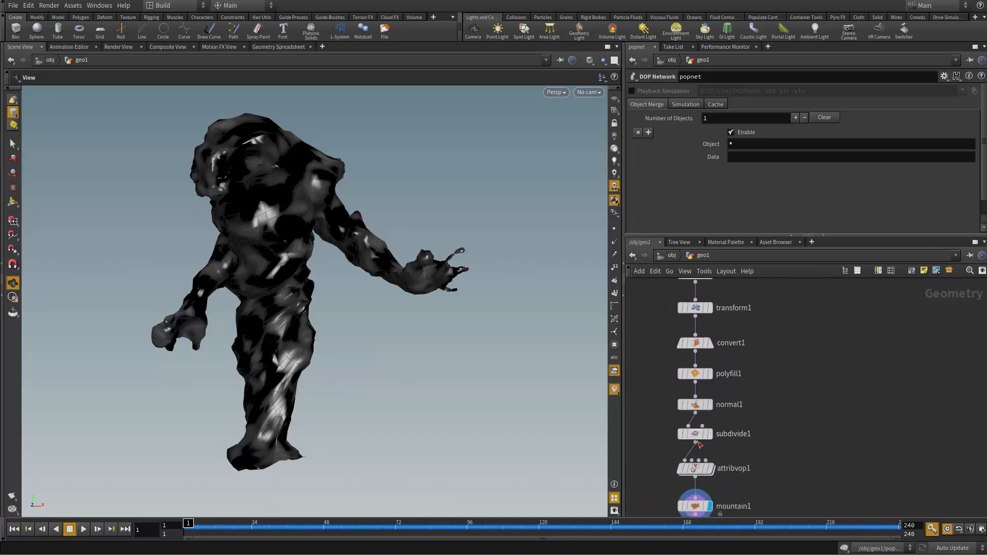
key("Tab")
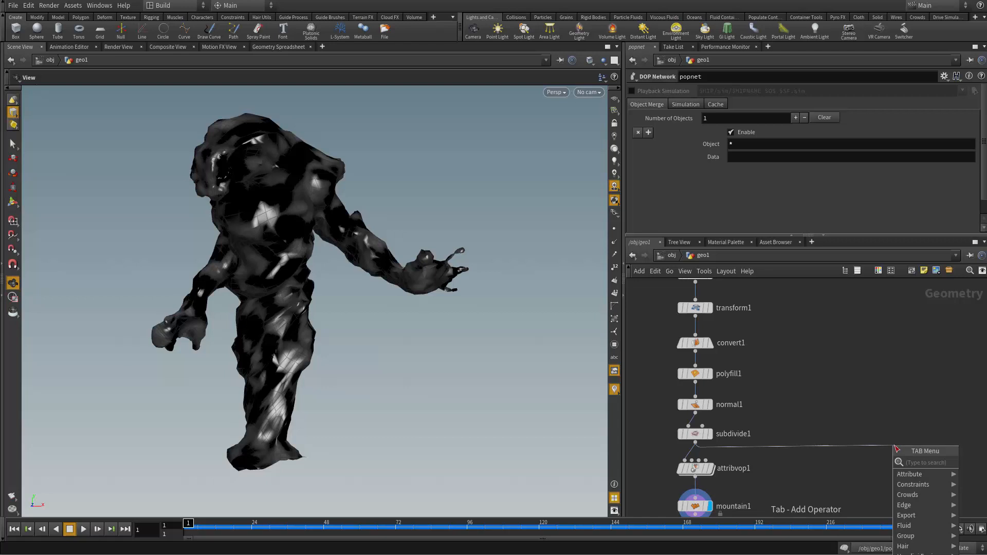
type("bound")
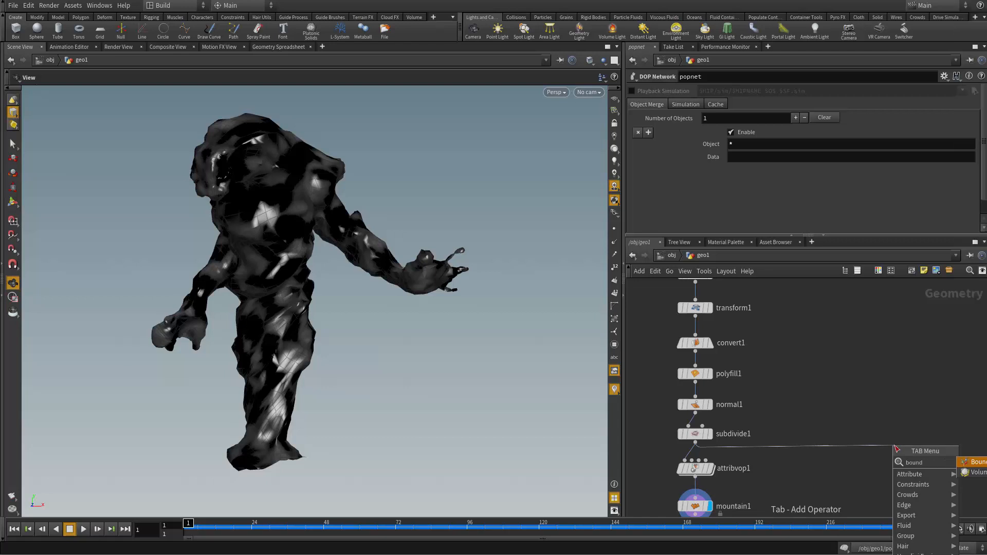
key("Return")
right_click(901, 446)
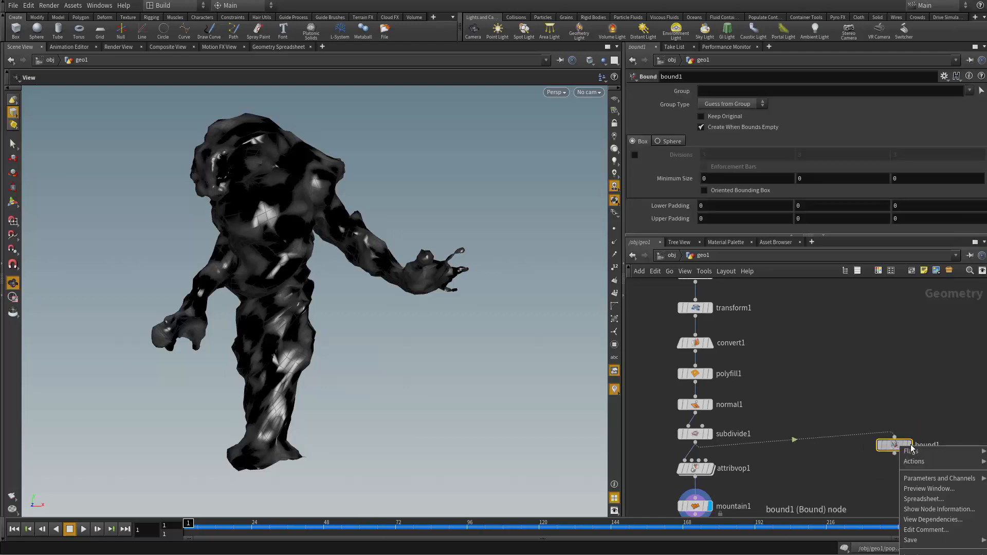
key("Escape")
Step: Display bound1 with wireframe shading and show subdivide1 as a template inside the bounding box
left_click(909, 444)
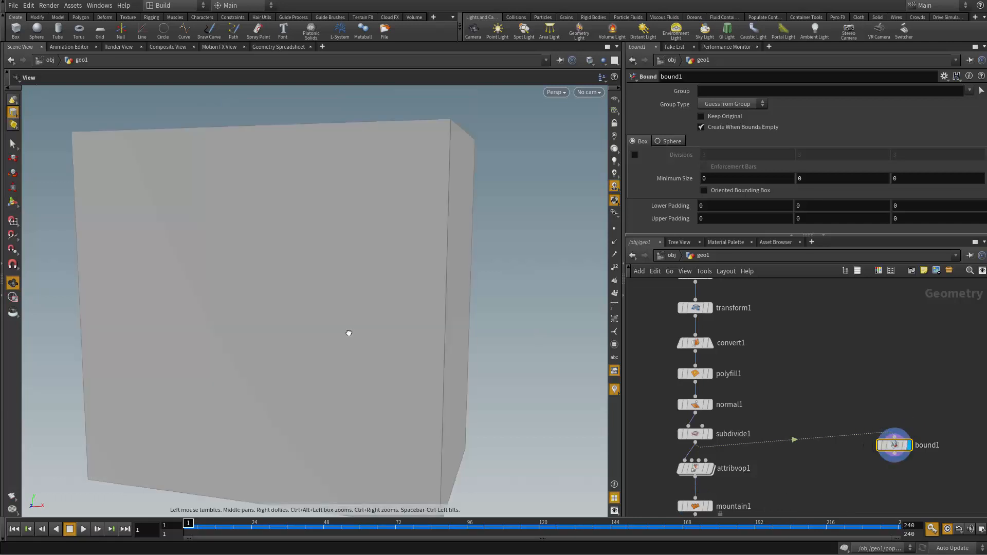
scroll(348, 333, "down", 5)
left_click_drag(349, 333, 181, 336)
key("shift+w")
middle_click_drag(375, 362, 381, 329)
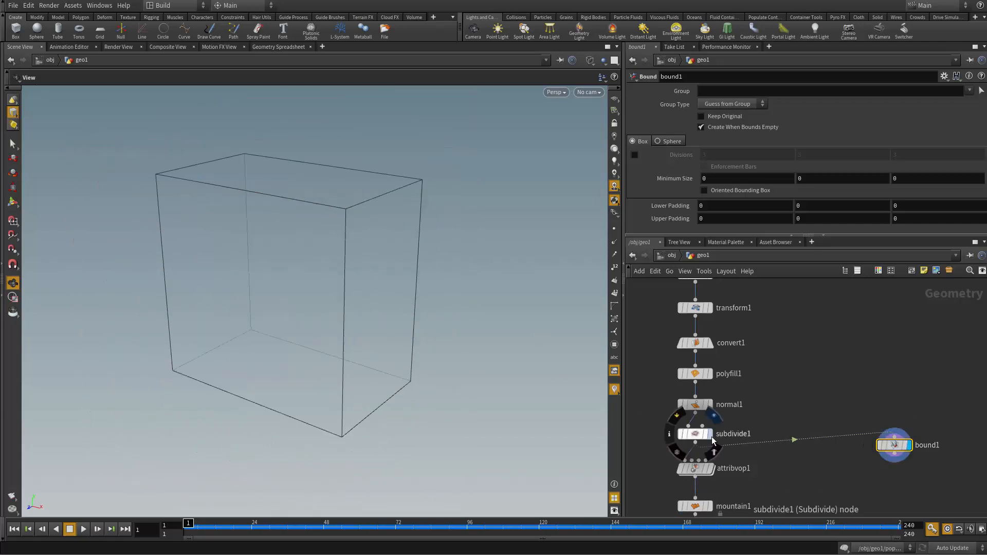
left_click(706, 434)
left_click_drag(253, 260, 209, 167)
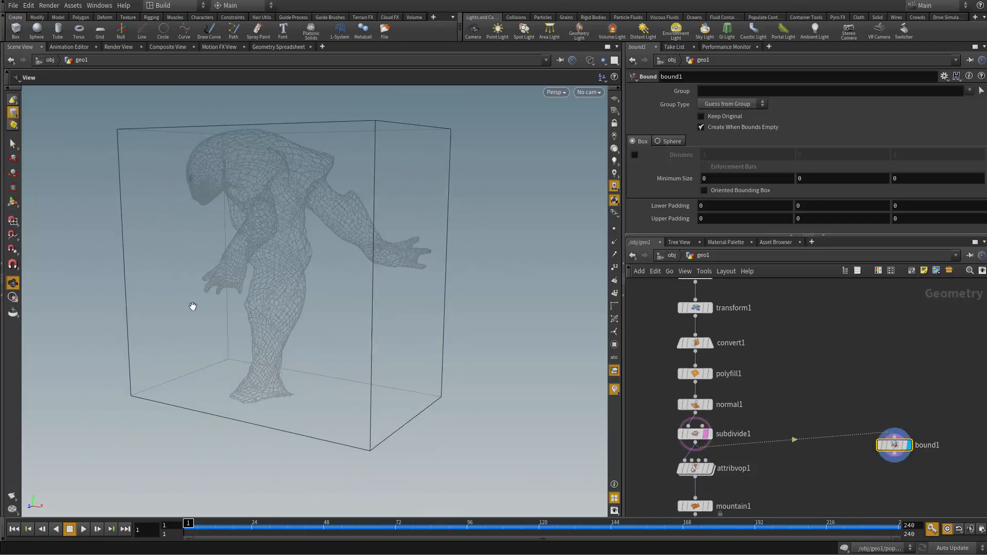
key("f")
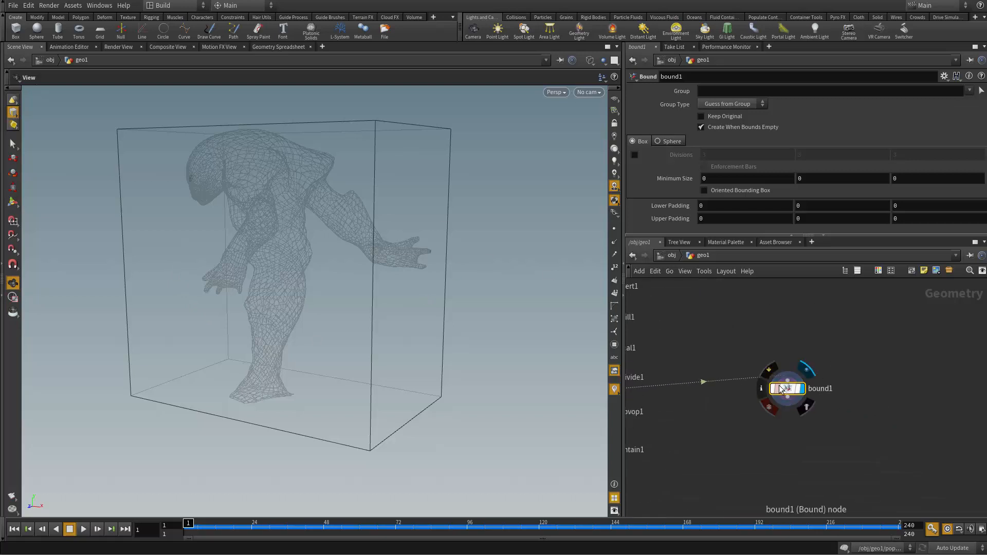
Step: Set bound1's Lower Padding and Upper Padding to 1 on all three axes, and check the box around the character
middle_click_drag(887, 374, 894, 311)
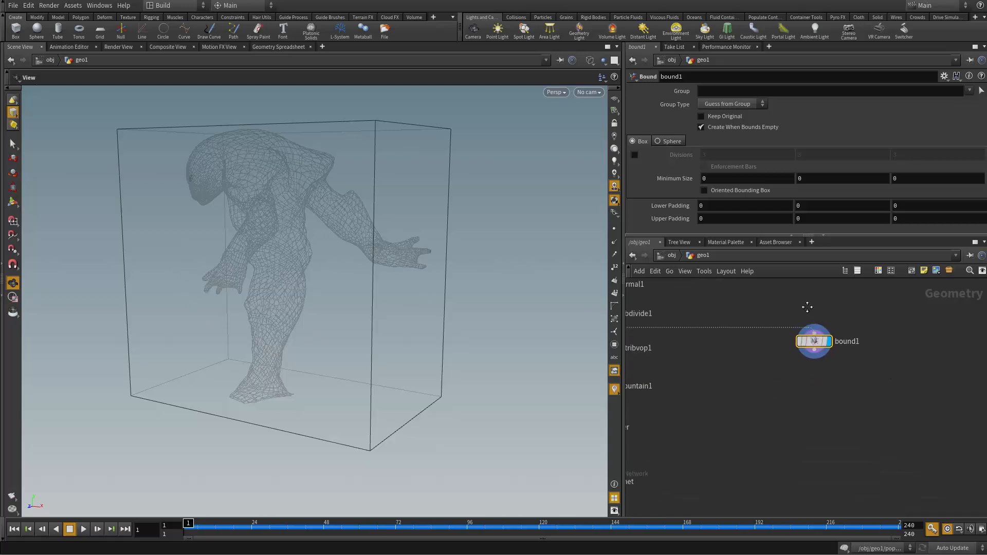
middle_click_drag(807, 308, 808, 336)
left_click_drag(718, 208, 501, 259)
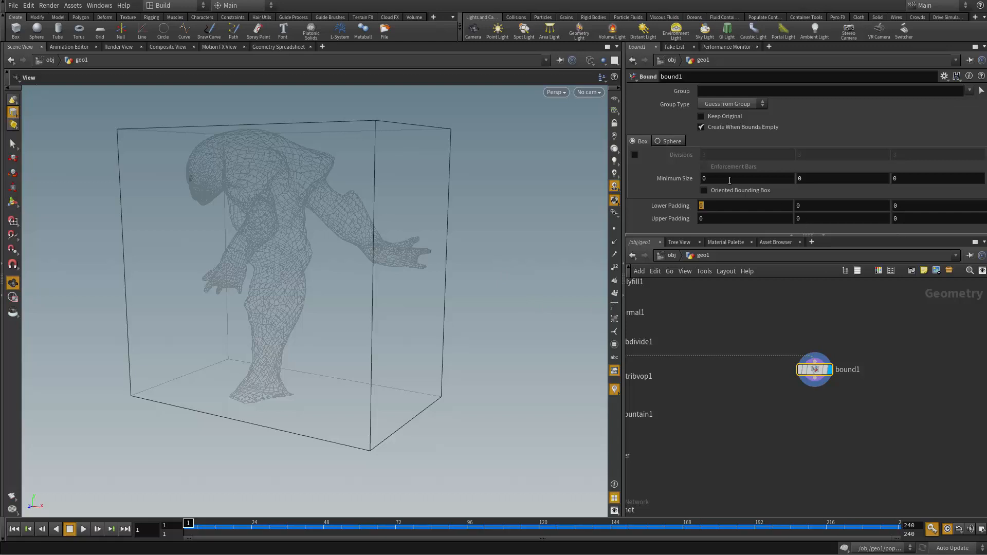
type("1")
left_click_drag(817, 220, 786, 222)
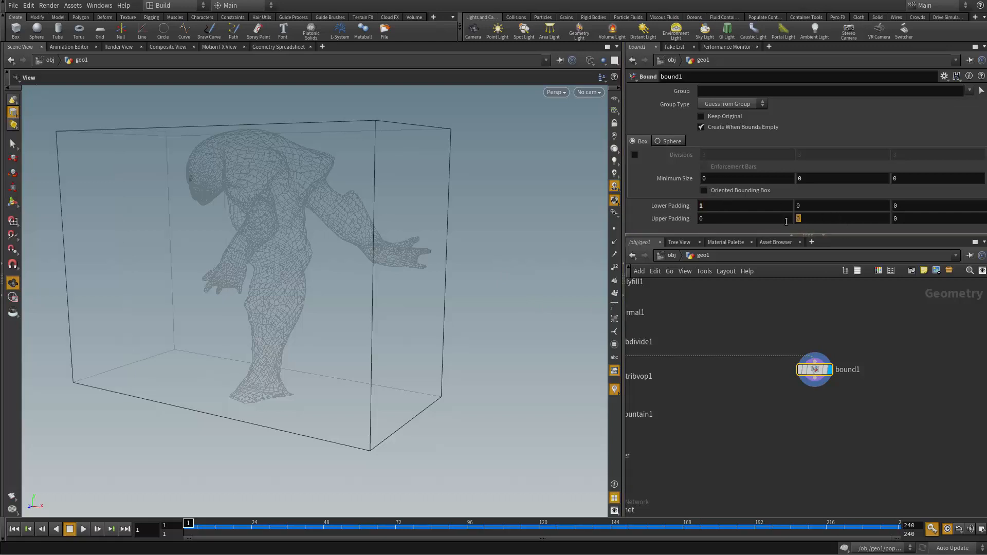
left_click_drag(872, 208, 790, 212)
type("1")
left_click_drag(914, 207, 780, 235)
type("1")
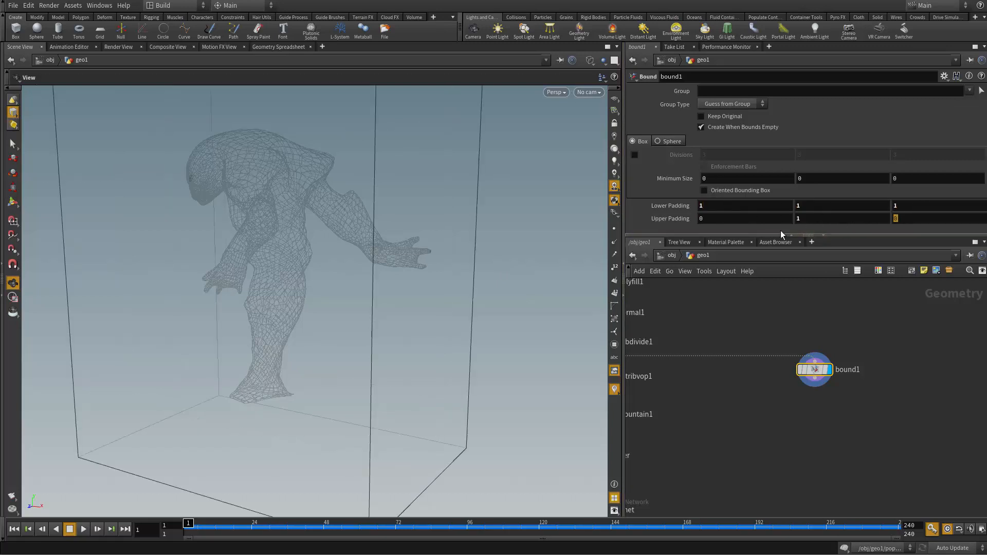
type("1")
left_click_drag(718, 220, 687, 221)
type("1")
right_click_drag(500, 300, 332, 307)
left_click_drag(332, 307, 311, 205)
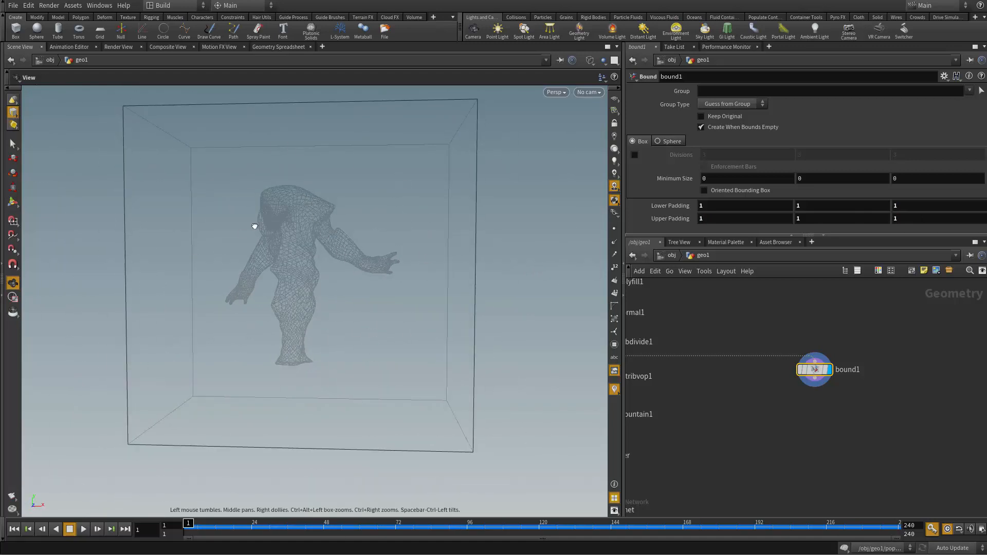
right_click_drag(256, 223, 364, 280)
middle_click_drag(306, 194, 337, 267)
left_click_drag(338, 267, 345, 262)
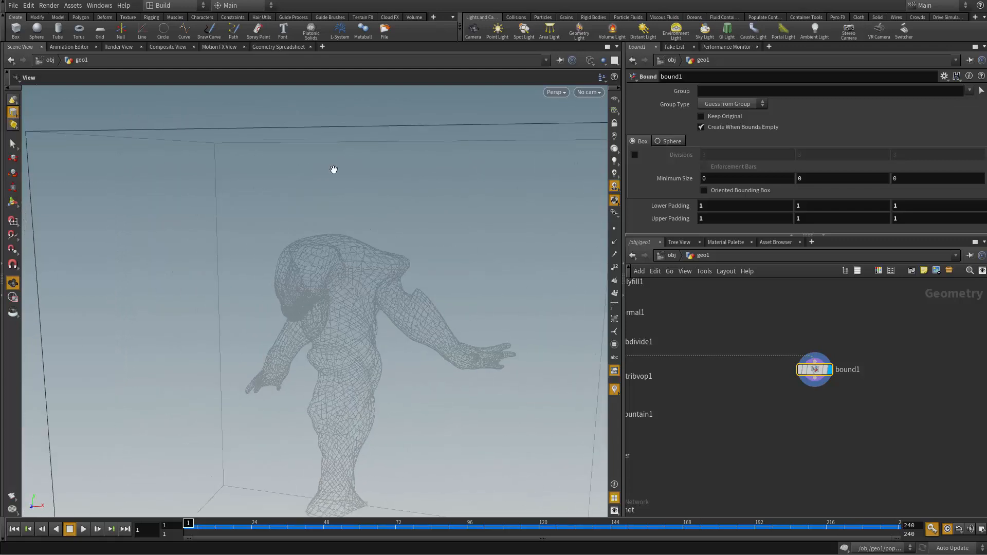
Step: Add a Volume node below bound1, fed by bound1's output, and display it around the templated character
middle_click_drag(345, 239, 342, 186)
right_click_drag(342, 186, 282, 194)
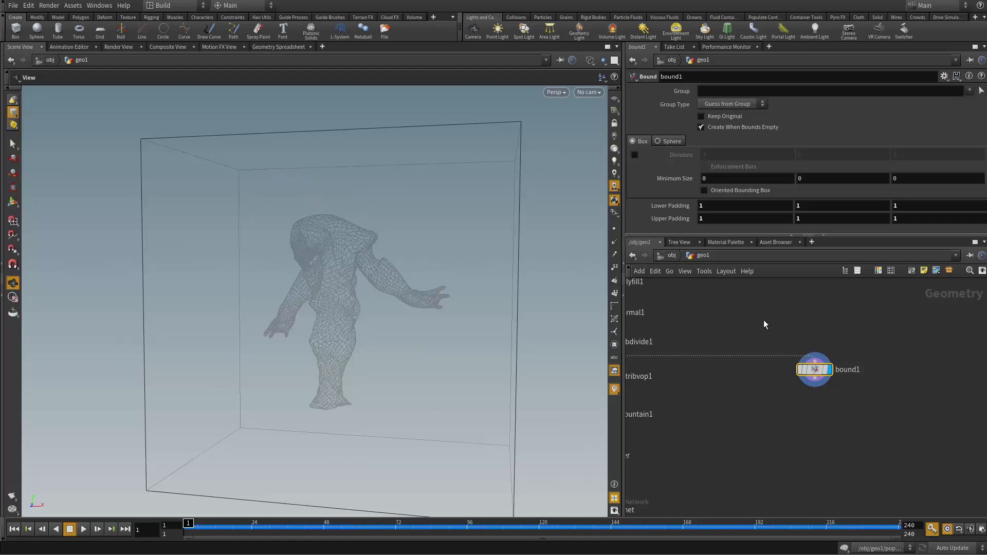
middle_click_drag(841, 424, 793, 406)
scroll(793, 406, "up", 2)
left_click(759, 338)
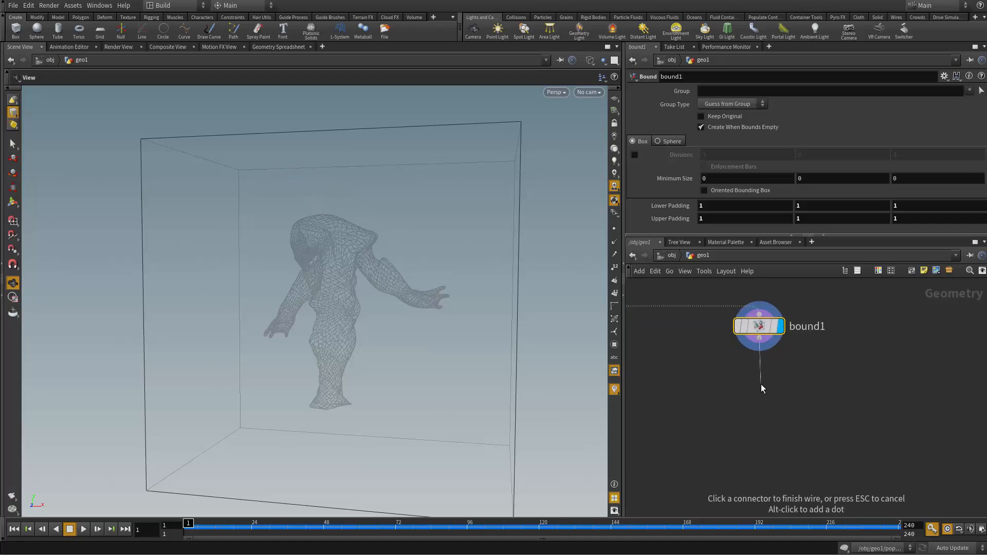
key("Tab")
type("v")
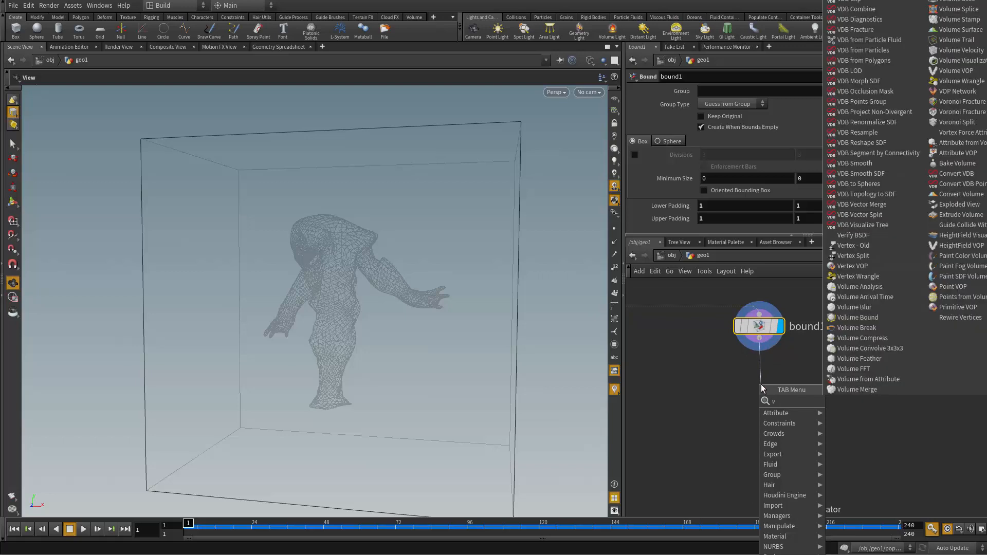
type("o")
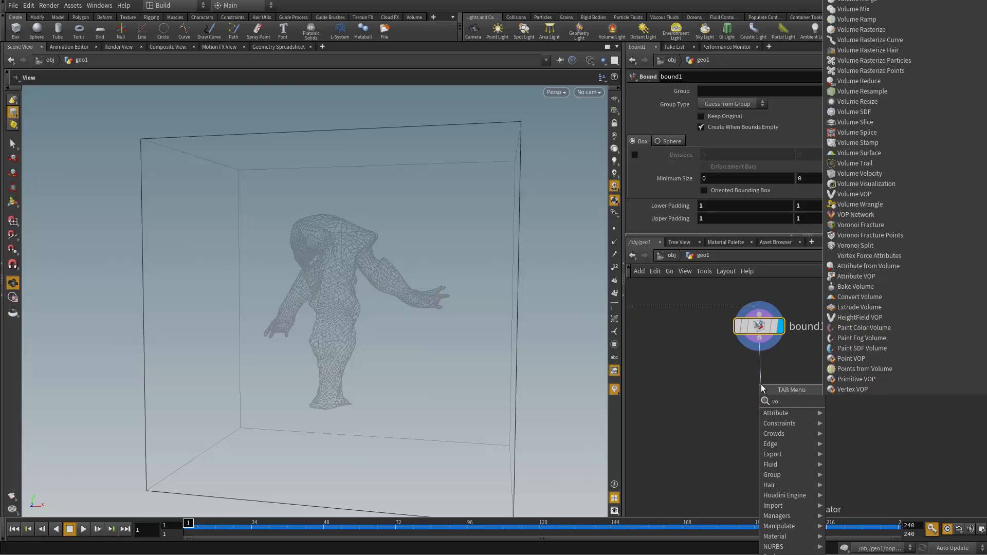
type("ulume")
key("Return")
left_click(761, 384)
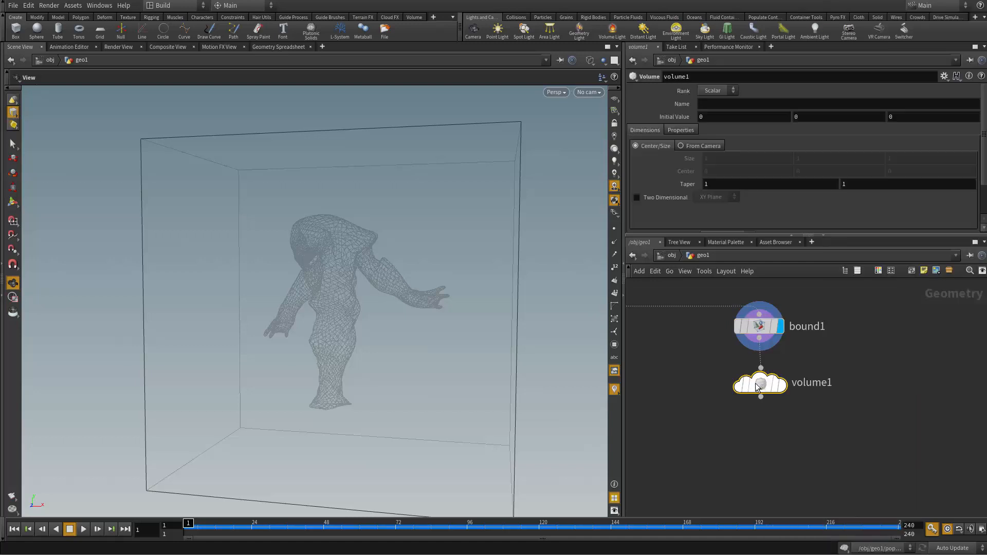
left_click(785, 388)
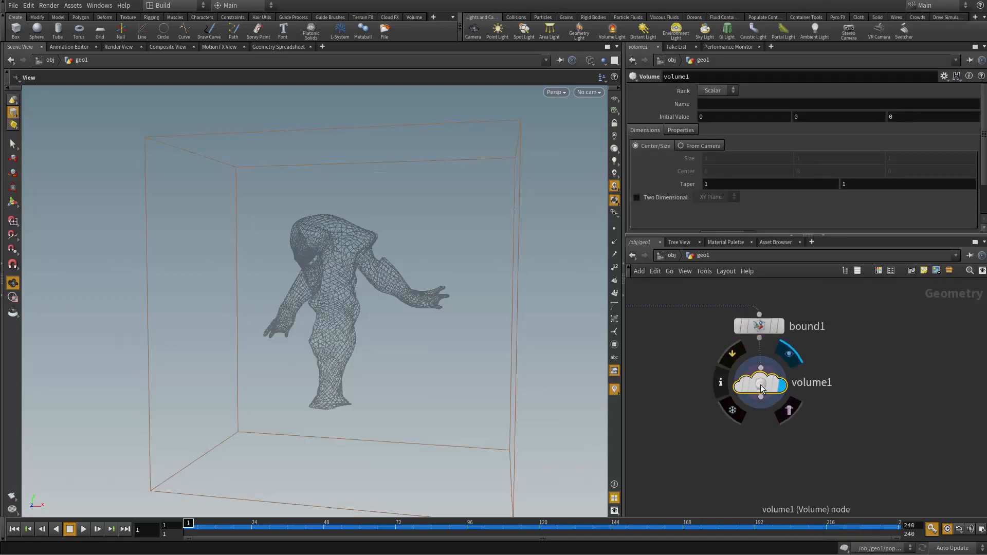
Step: Set volume1's Initial Value to 1 in all three components and check the filled box
left_click_drag(434, 380, 252, 393)
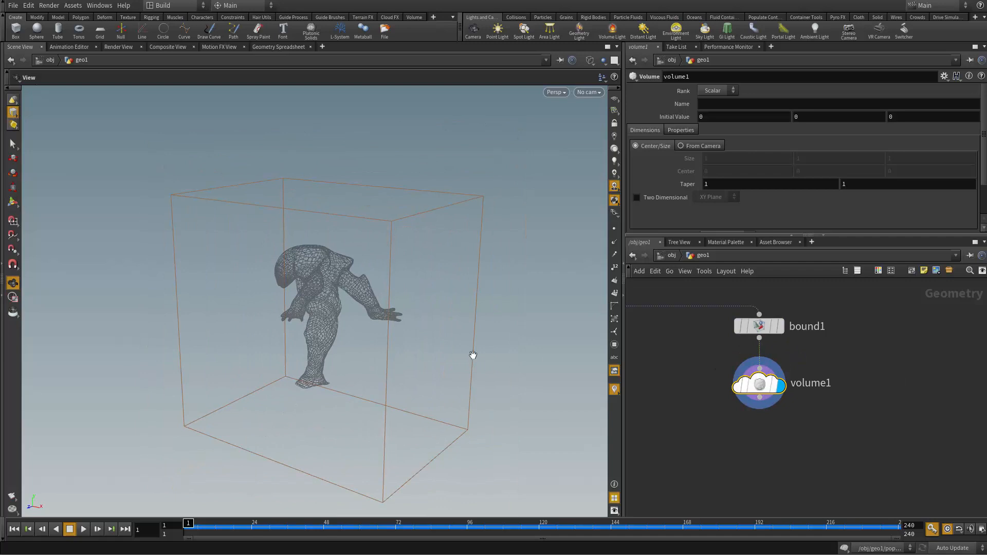
left_click_drag(473, 355, 496, 369)
right_click_drag(495, 369, 390, 346)
left_click_drag(390, 346, 423, 350)
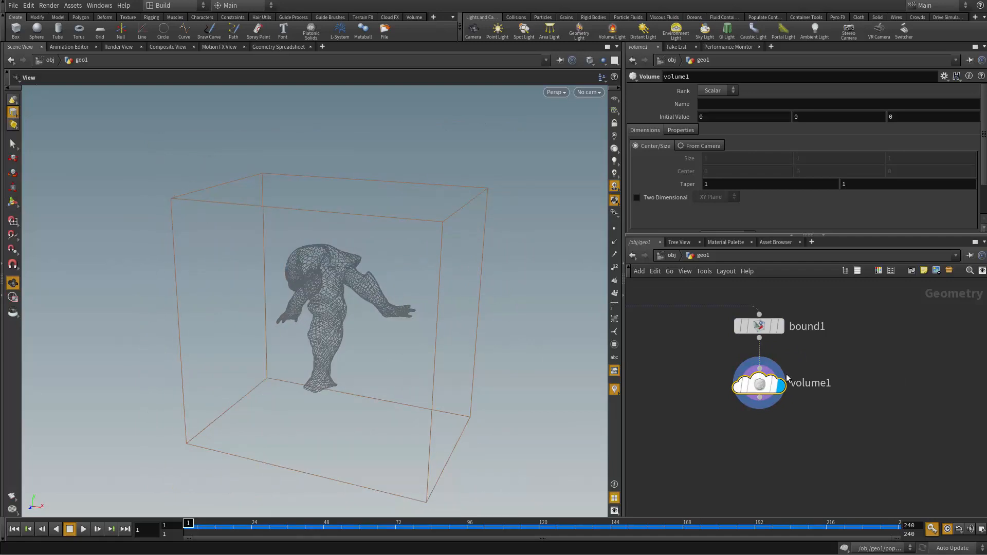
left_click_drag(529, 242, 319, 306)
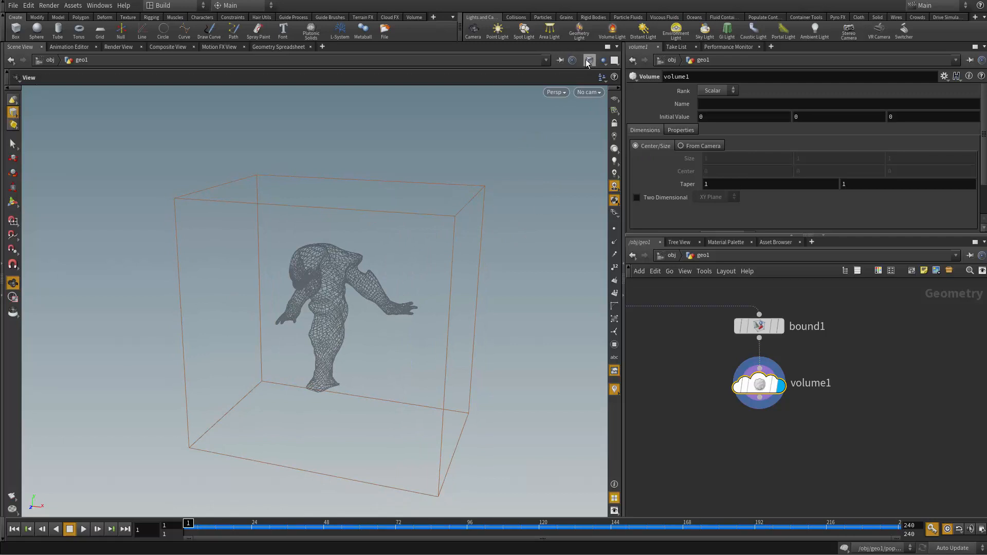
type("1")
key("Tab")
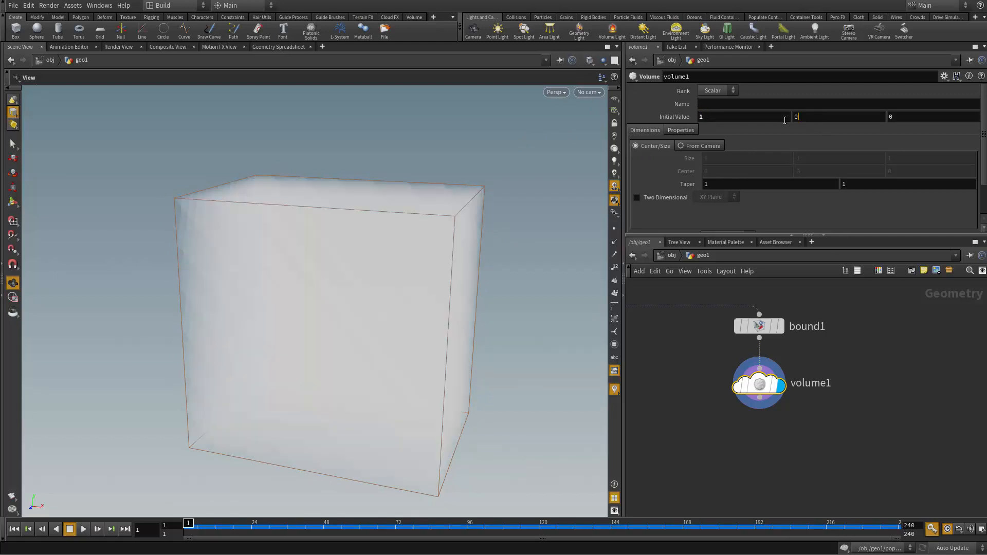
left_click_drag(428, 335, 568, 286)
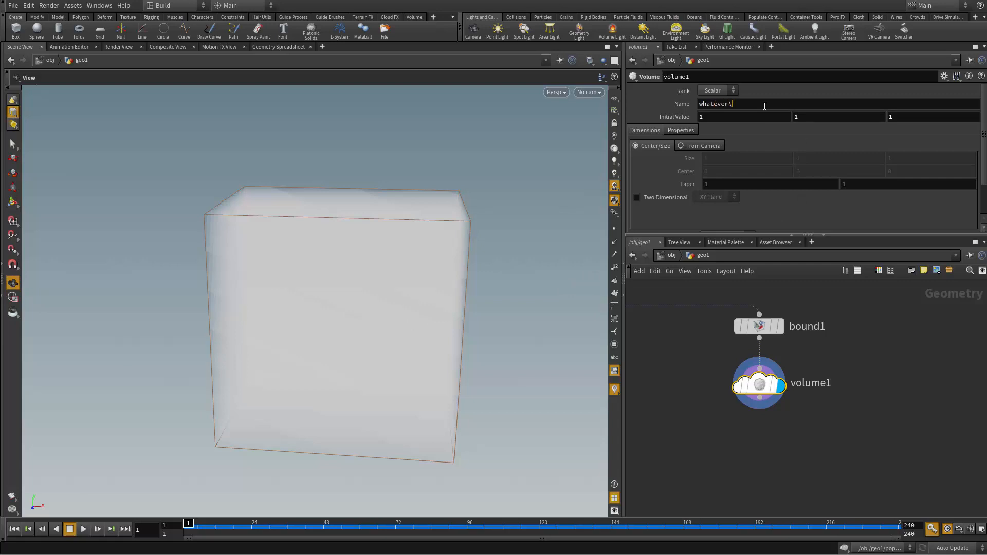
Step: Name the volume whatever and set its Rank to Vector
key("BackSpace")
key("Return")
left_click_drag(732, 106, 646, 114)
left_click(719, 91)
left_click(715, 107)
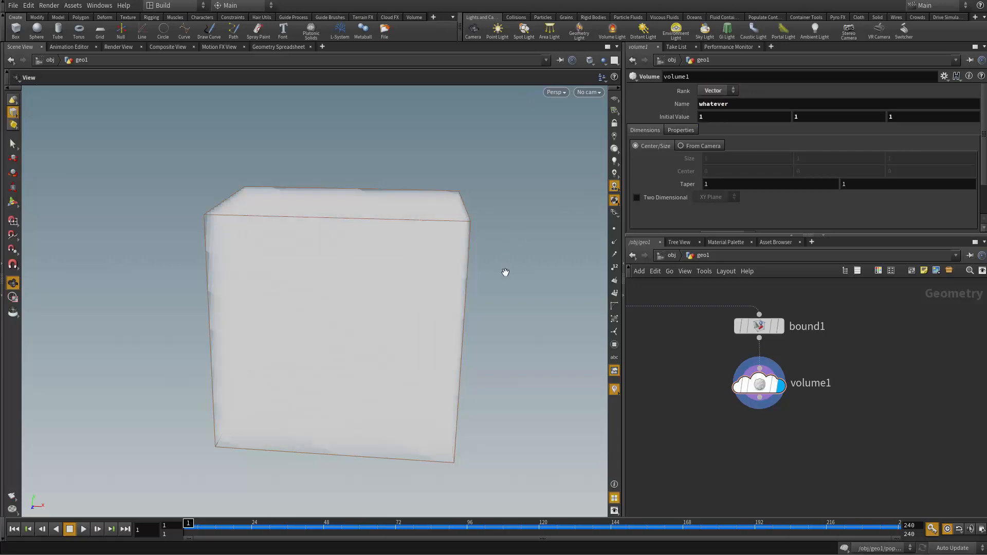
Step: Examine the vector volume's faces and edges from several angles and inspect volume1's node information and initial values
left_click_drag(511, 324, 463, 223)
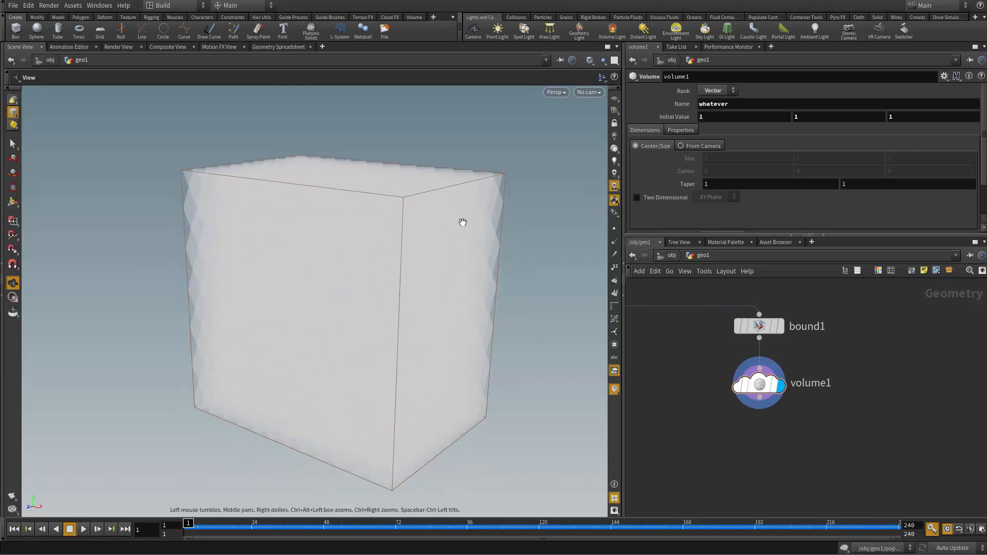
left_click_drag(200, 185, 205, 325)
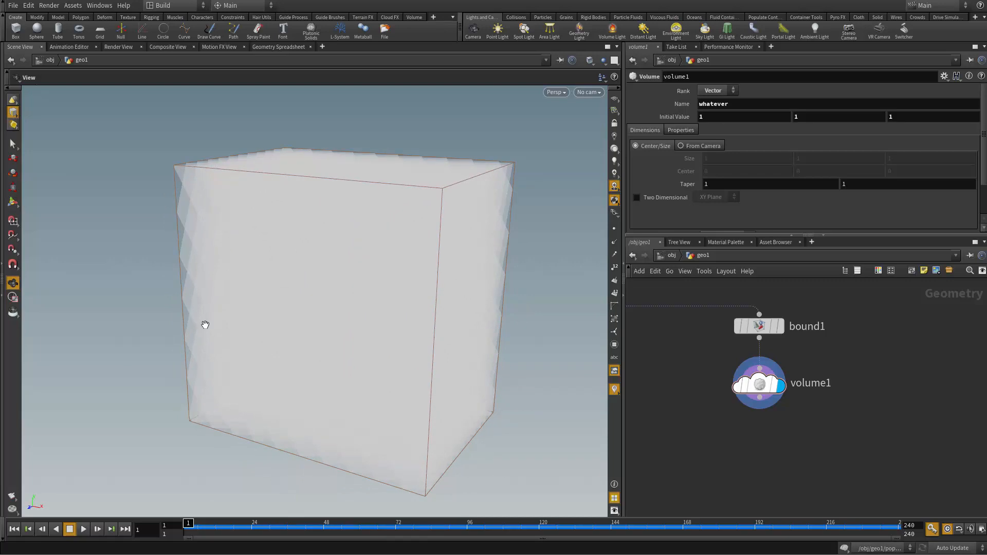
mouse_move(483, 224)
left_mouse_down()
mouse_move(222, 216)
mouse_move(476, 226)
left_mouse_up()
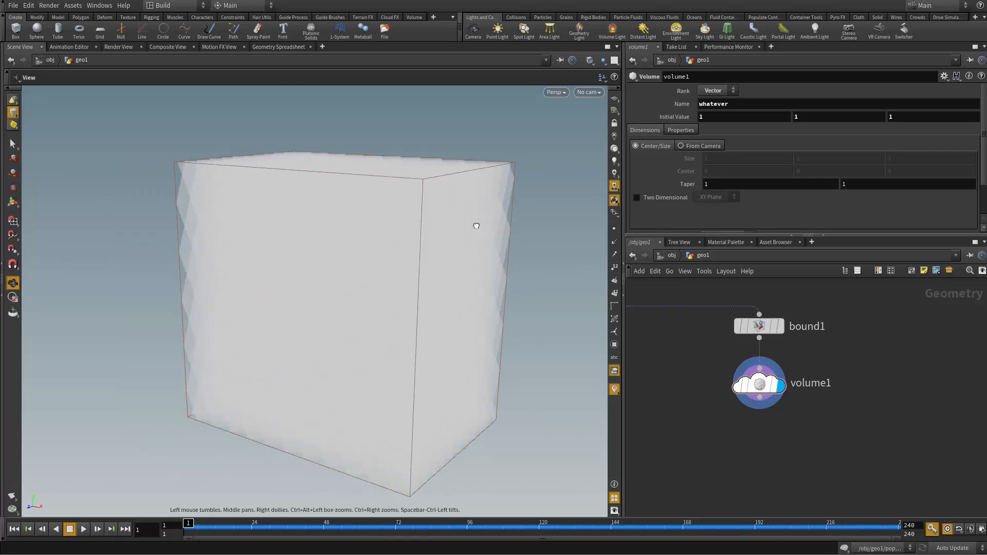
left_click_drag(276, 306, 238, 277)
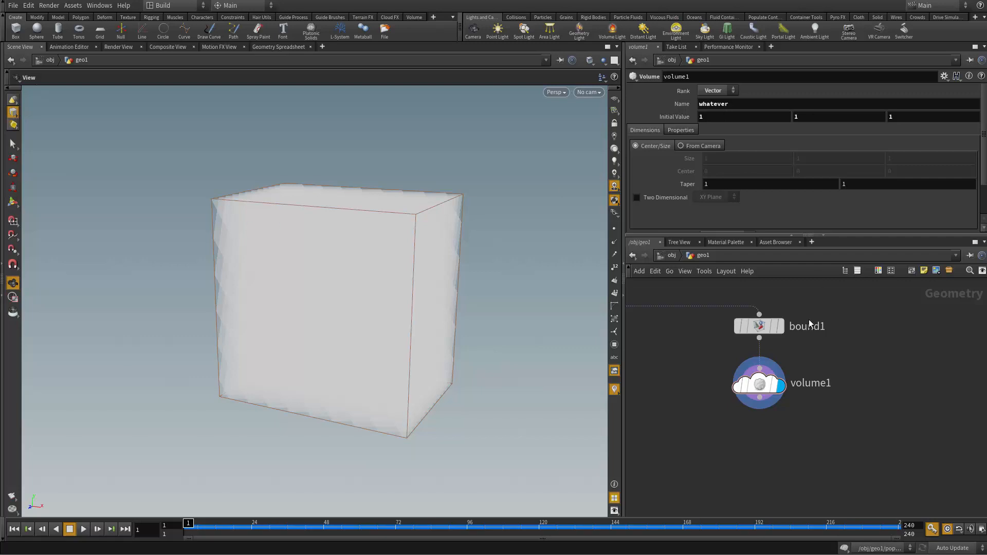
middle_click(767, 381)
double_click(720, 118)
middle_click_drag(703, 434, 689, 395)
left_click_drag(557, 355, 540, 387)
right_click_drag(548, 384, 591, 385)
left_click_drag(559, 363, 560, 360)
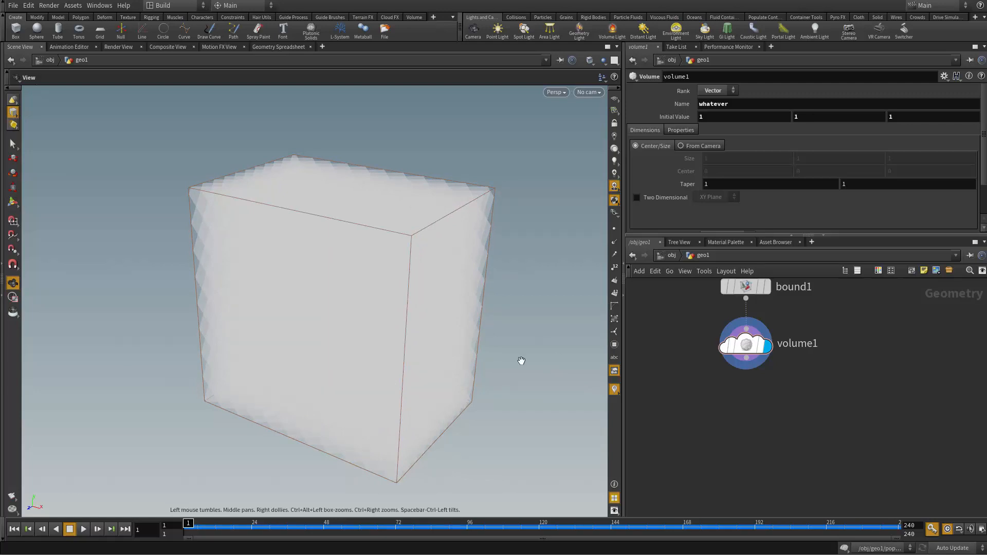
left_click_drag(520, 359, 363, 310)
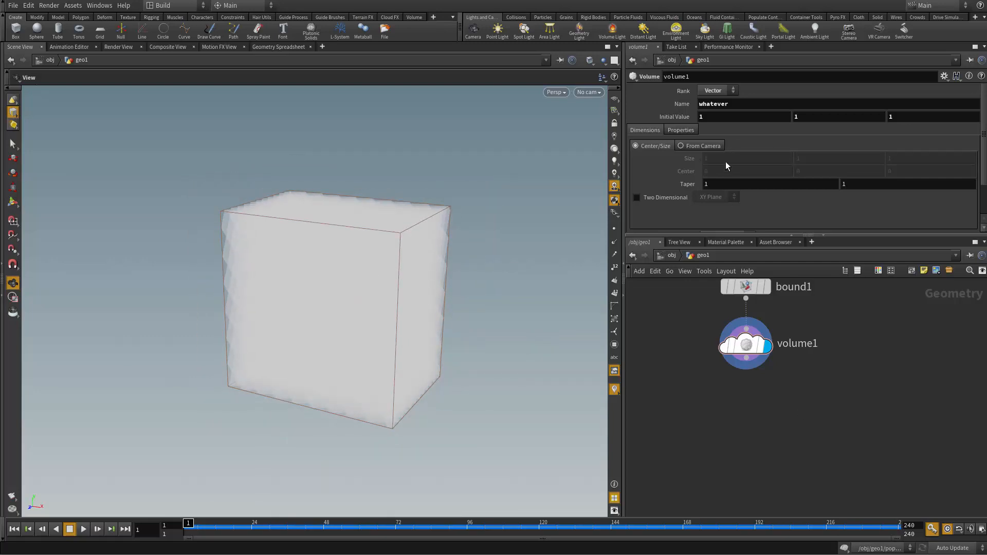
Step: Locate volume1's Uniform Sampling Divs setting, leaving the volume's output unconnected
left_click_drag(752, 394, 745, 410)
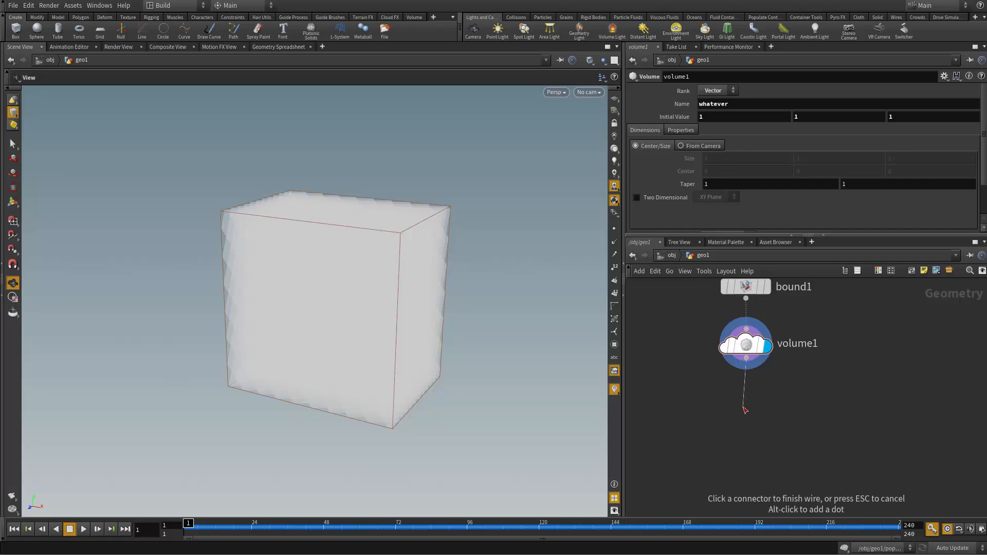
left_click(746, 411)
left_click_drag(466, 245, 450, 243)
right_click_drag(449, 243, 514, 257)
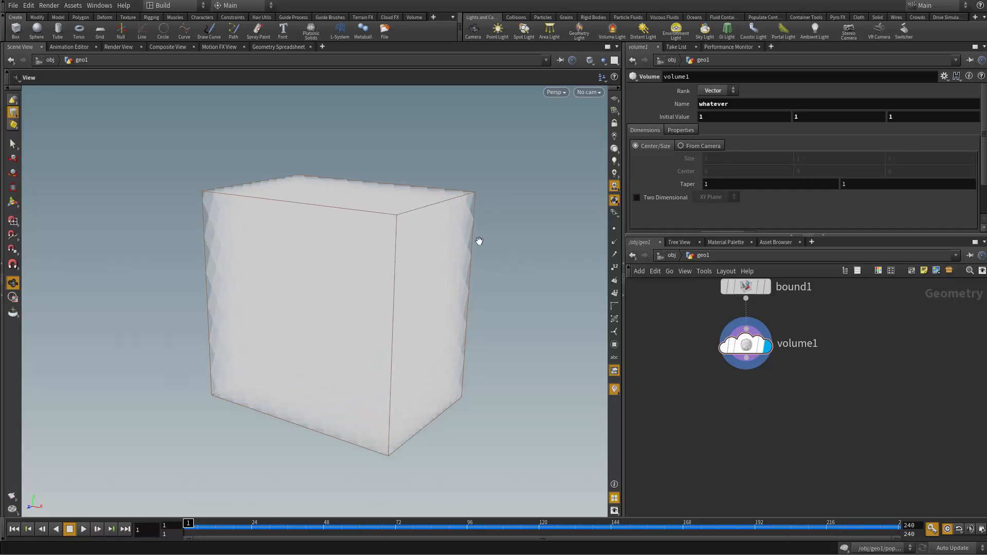
scroll(985, 145, "down", 2)
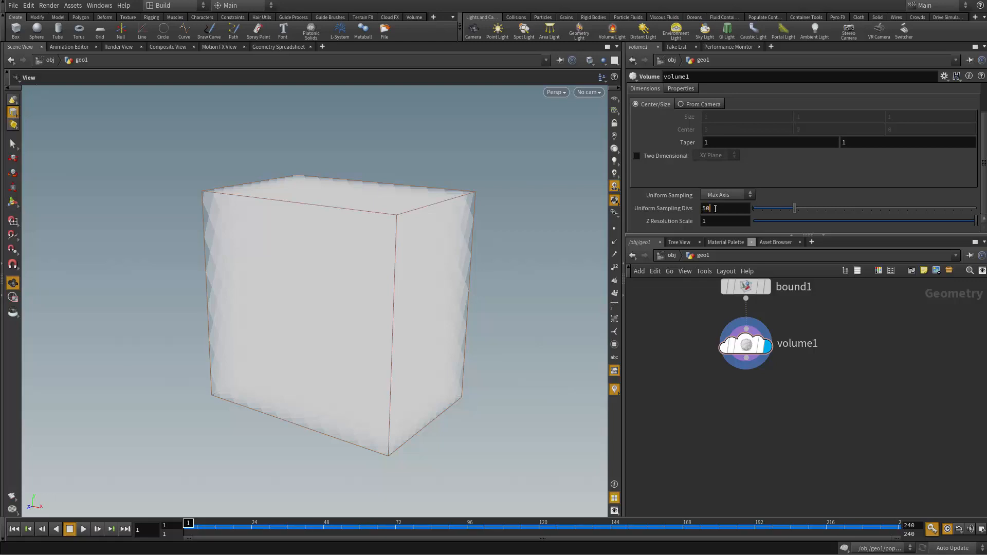
Step: Set volume1's Uniform Sampling Divs to 50 and check the finer box
key("Return")
left_click_drag(470, 193, 443, 247)
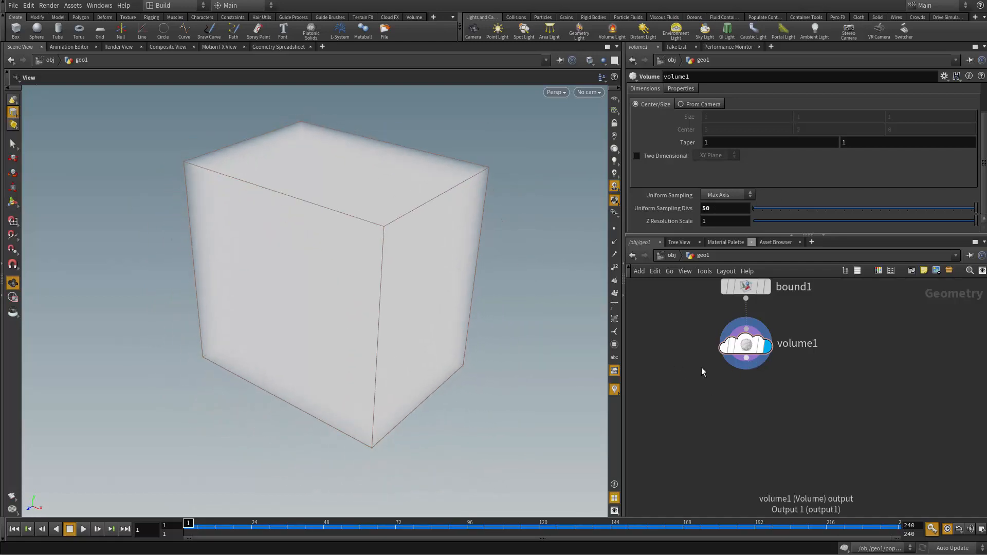
left_click_drag(555, 324, 409, 269)
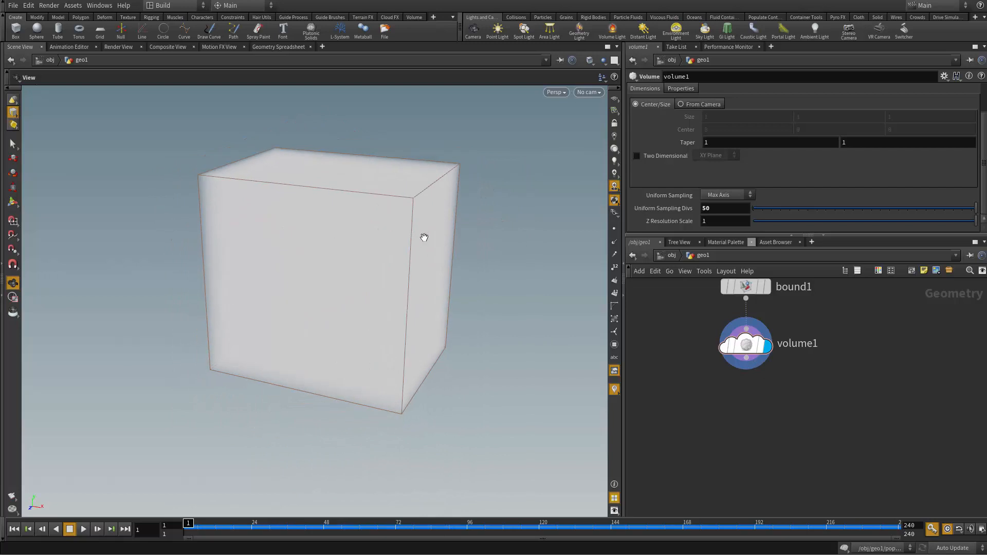
Step: Add a Volume VOP node fed by volume1's output, place it beneath volume1 and display it
left_click(746, 358)
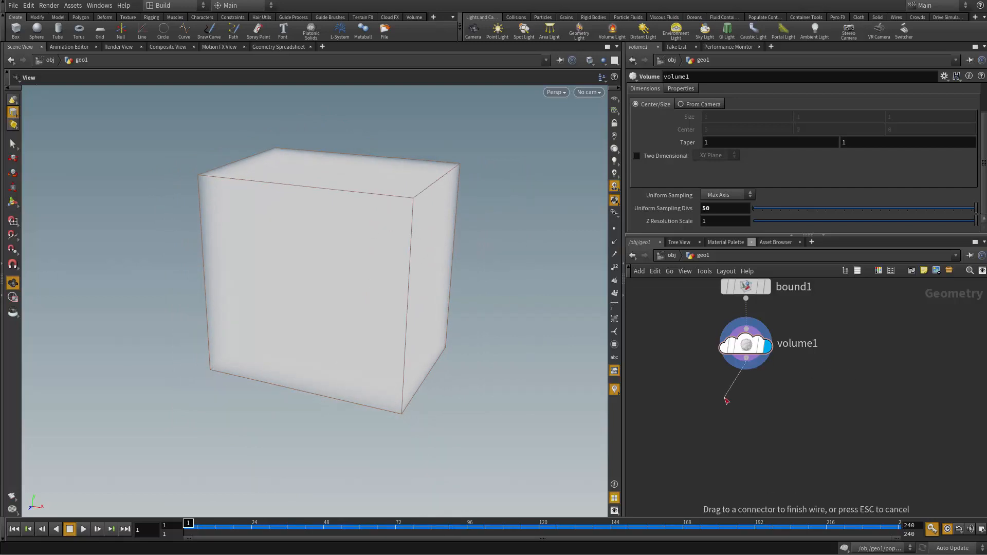
key("Tab")
type("vol")
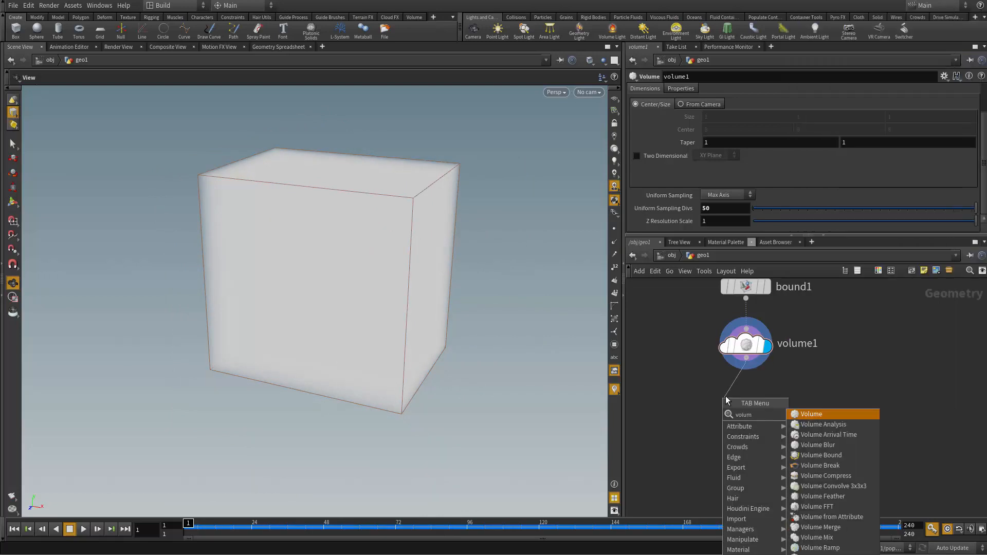
type("ume vop")
key("Return")
left_click(727, 400)
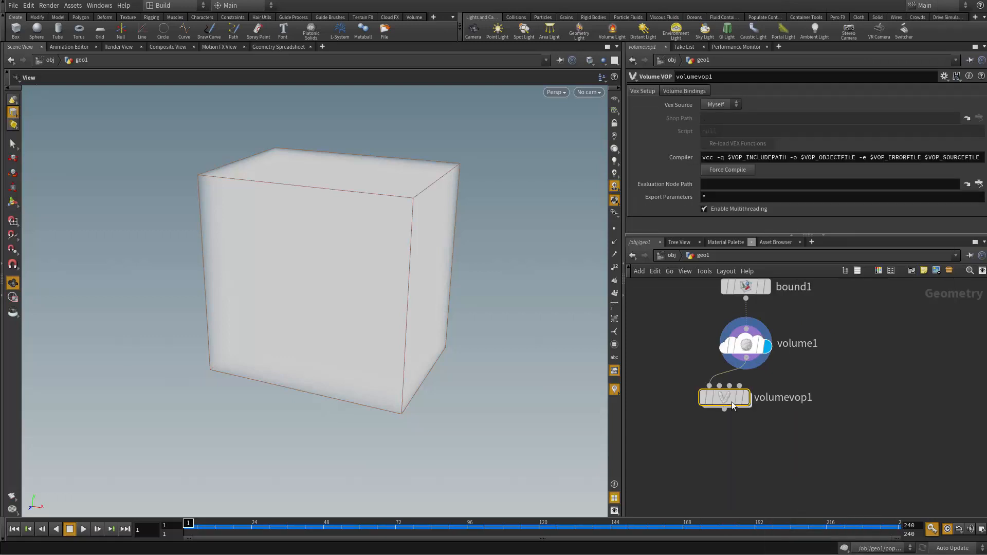
left_click_drag(726, 399, 744, 410)
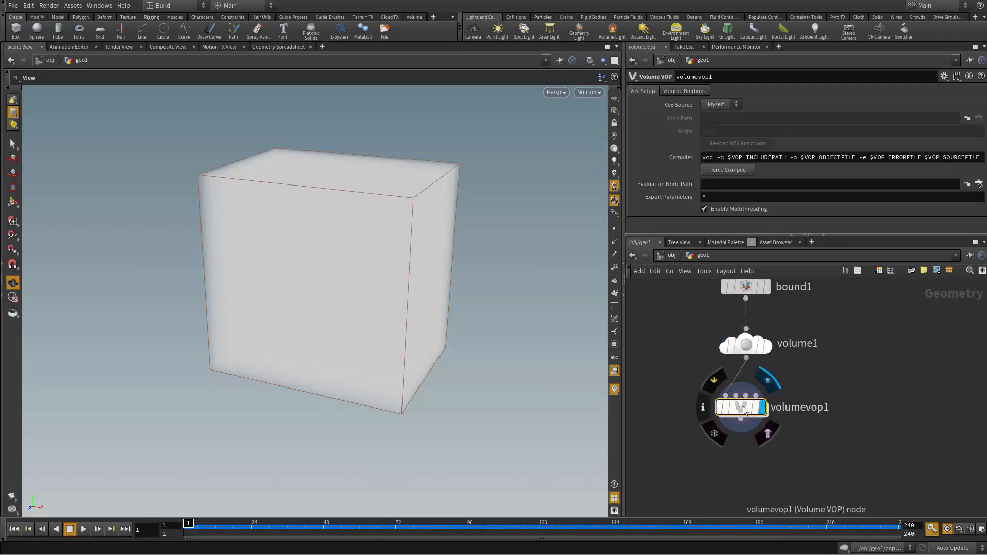
Step: Enter volumevop1's network and delete its default volume output node
double_click(743, 409)
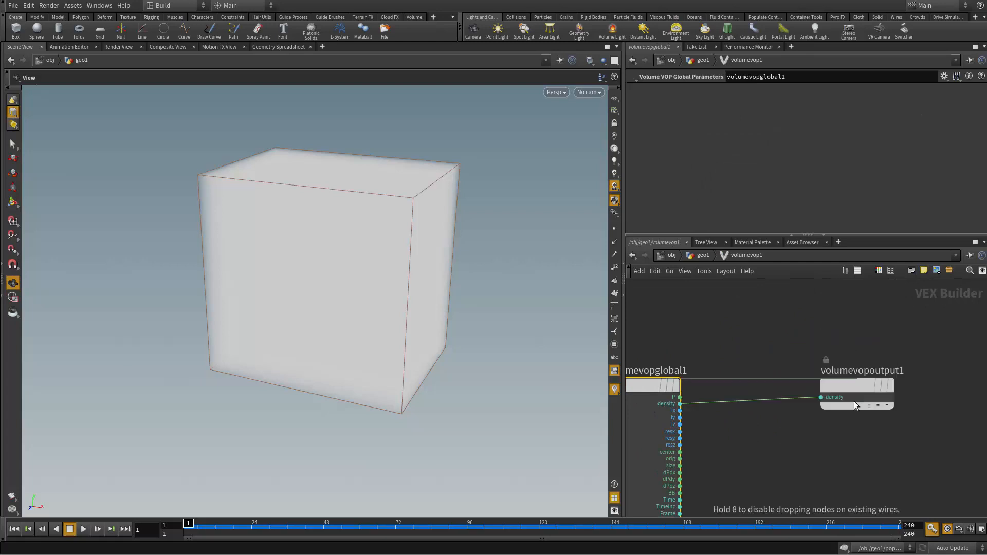
left_click(854, 405)
key("Delete")
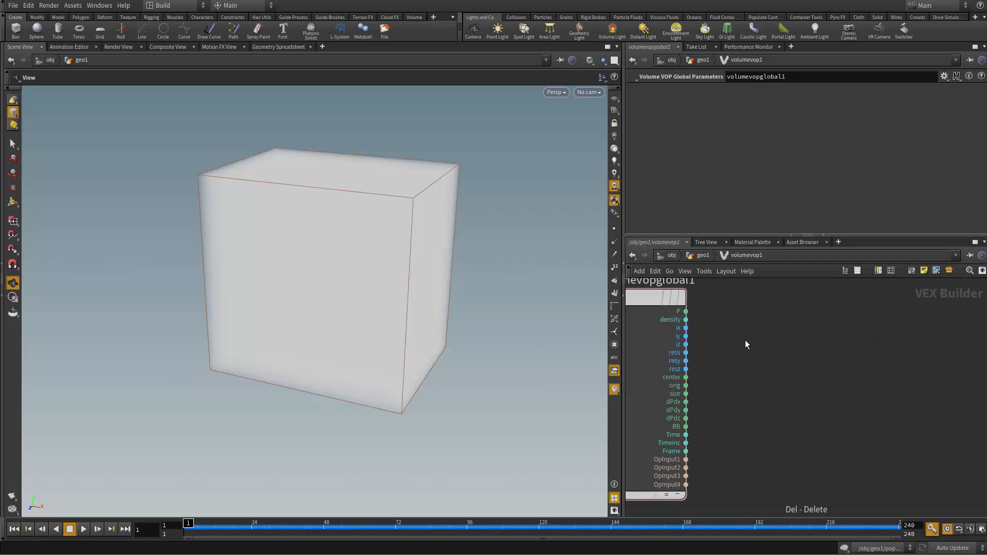
Step: Add a Vector to Vector4 node beside the volume global parameters
key("Tab")
type("v")
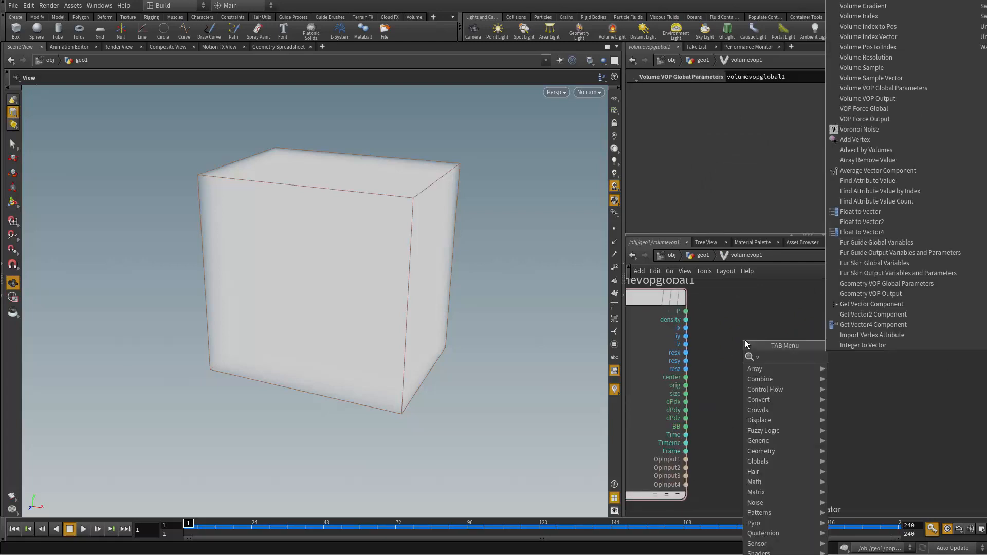
type("ect")
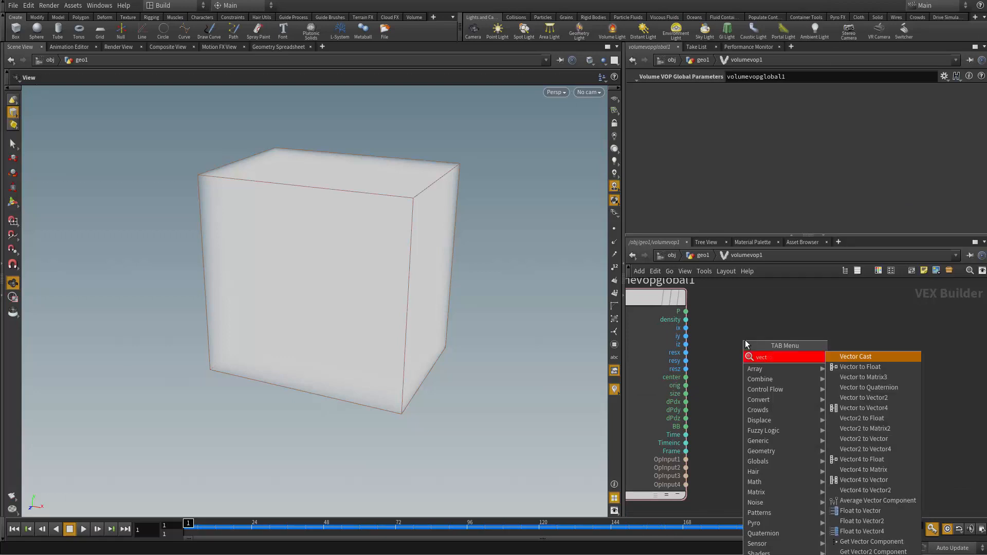
type("or to v")
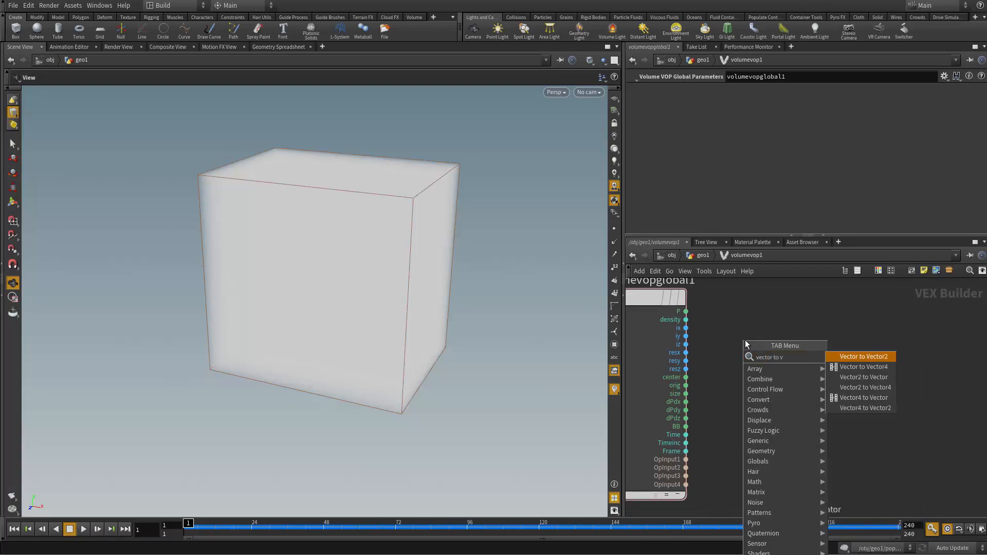
key("Down")
key("Down")
key("Return")
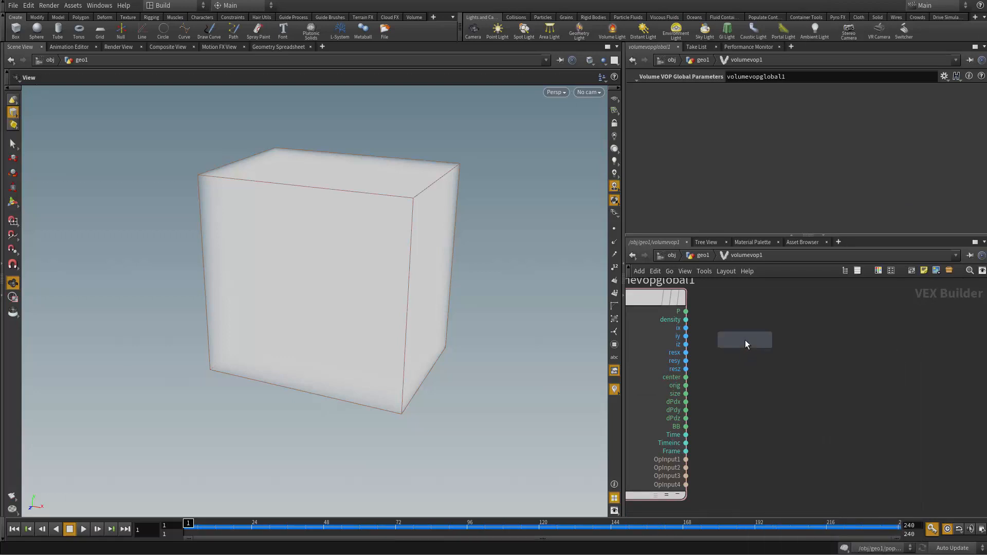
left_click(745, 340)
Step: Connect the global P to the Vector to Vector4 node's vec input and Time to its fval4 input
left_click_drag(686, 312, 703, 353)
left_click_drag(737, 340, 703, 434)
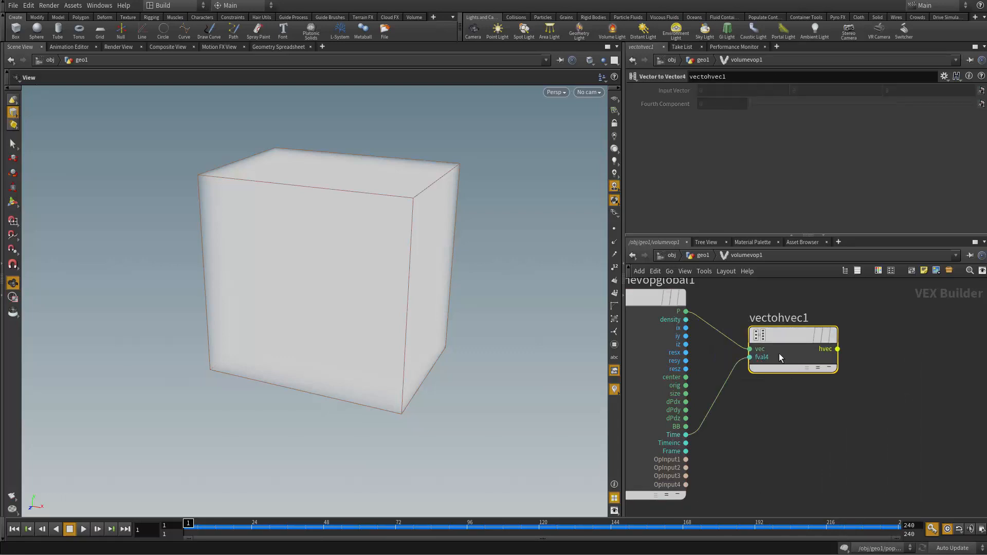
left_click_drag(780, 358, 737, 340)
middle_click_drag(797, 355, 716, 427)
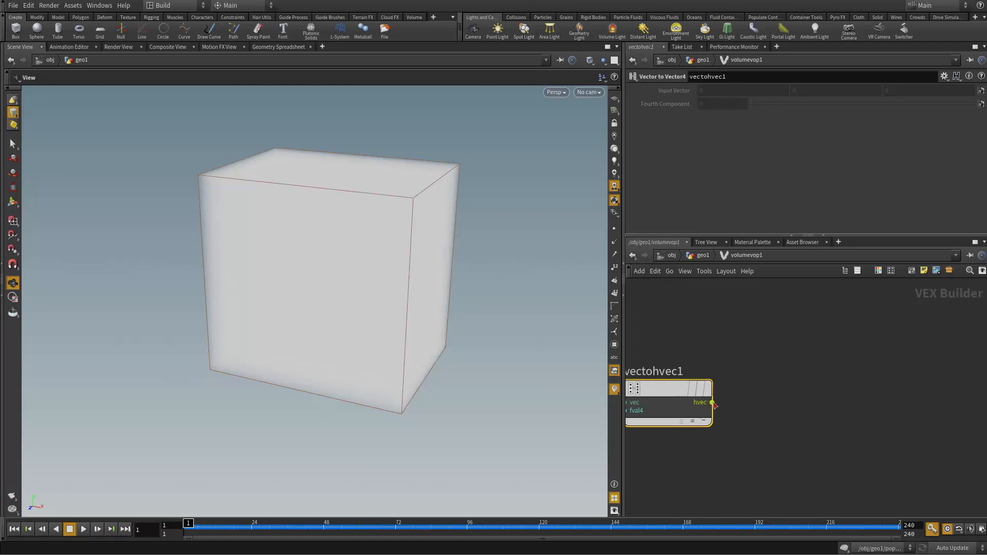
Step: Add a Curl Noise node with its pos input fed by vectohvec1's hvec output
left_click_drag(712, 402, 780, 408)
type("curl")
key("Return")
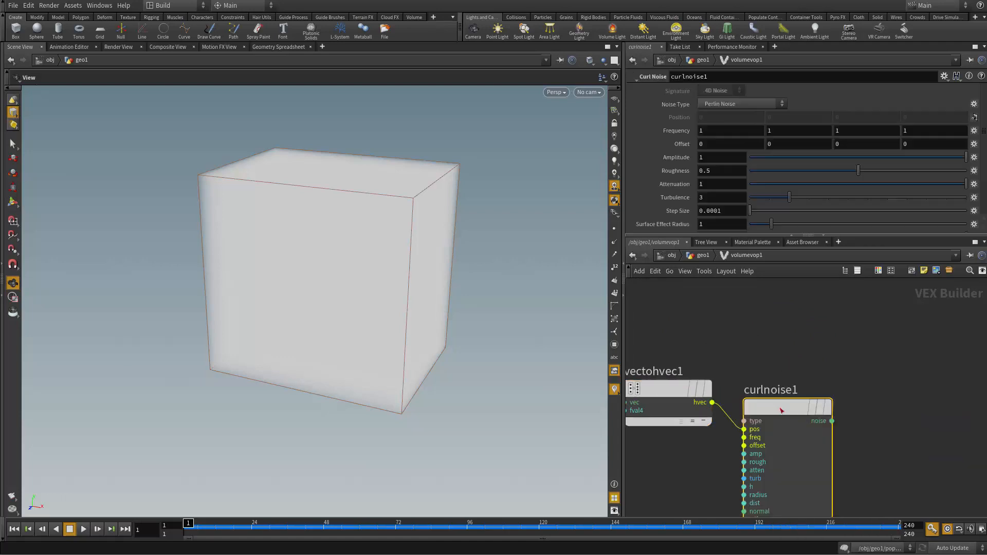
middle_click_drag(831, 406, 672, 368)
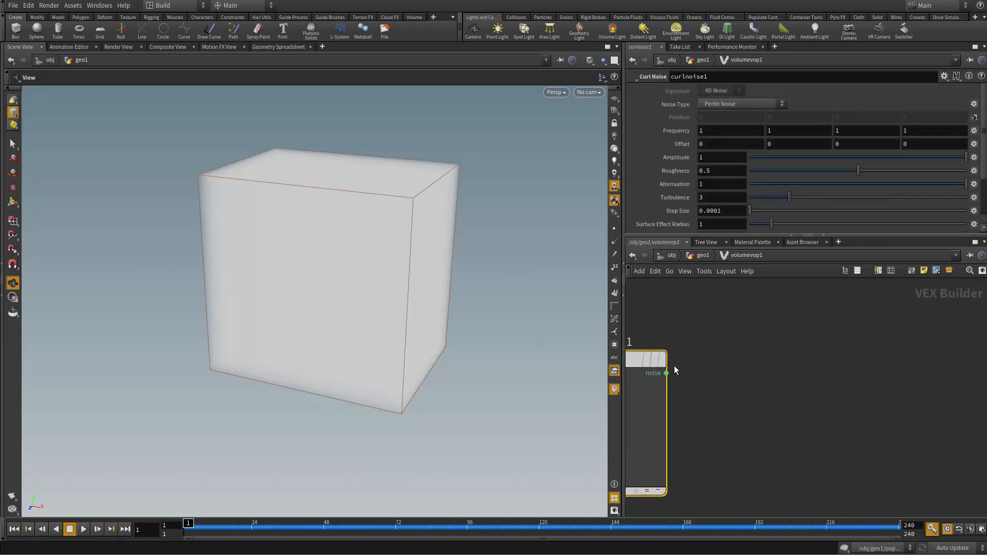
Step: Add a Bind node fed by curlnoise1's noise output
left_click_drag(717, 382, 809, 387)
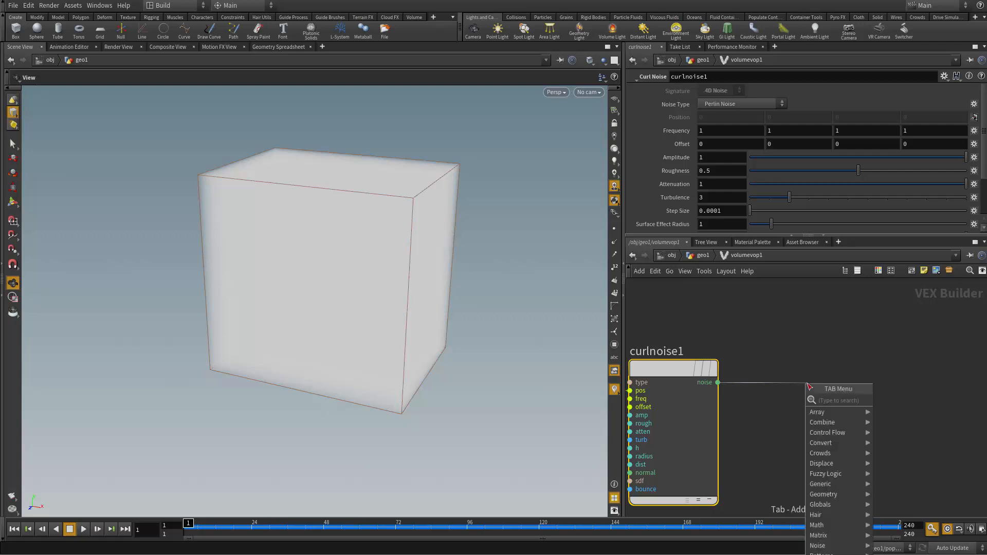
type("bind e")
key("Return")
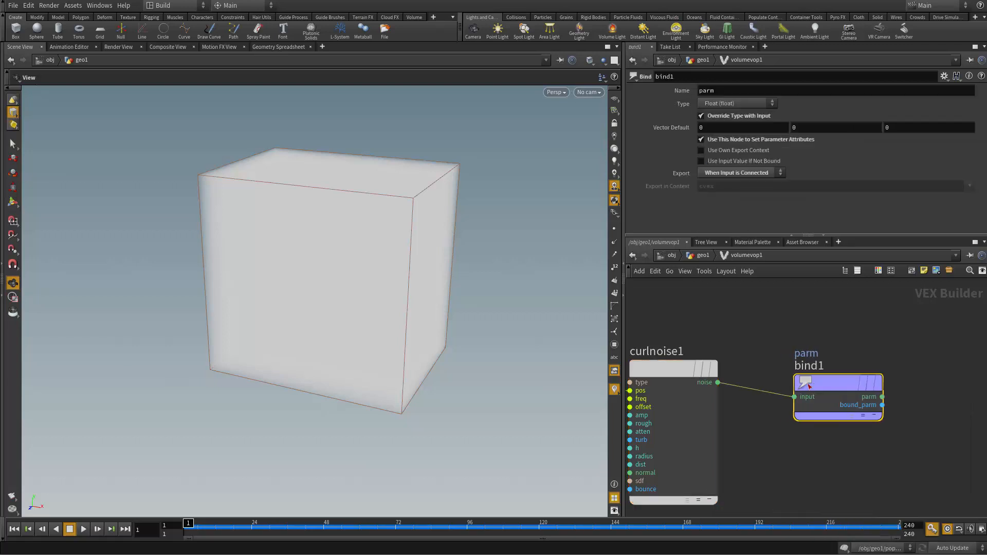
Step: Set the Bind node's type to Vector (vector) and its name to whatever
left_click(756, 102)
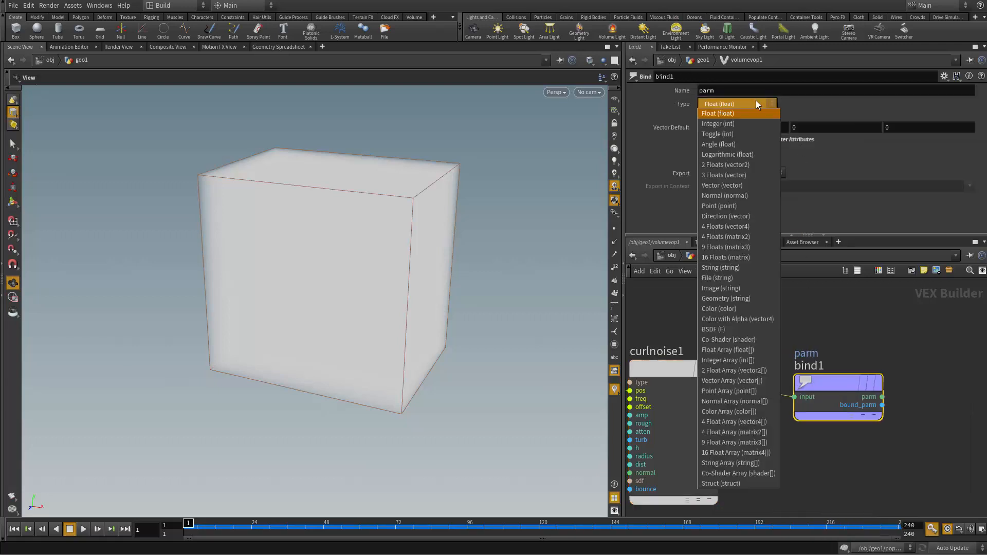
left_click(732, 177)
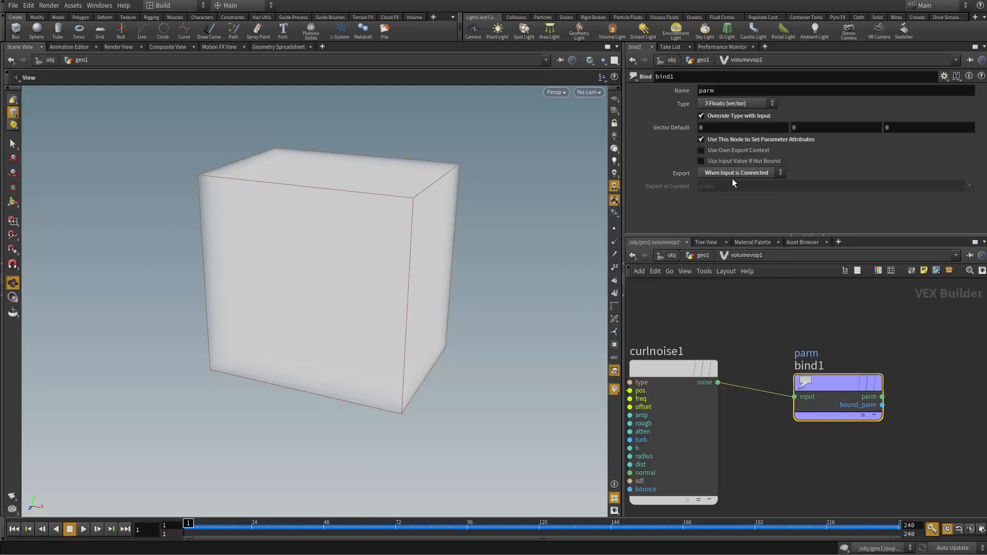
left_click(741, 104)
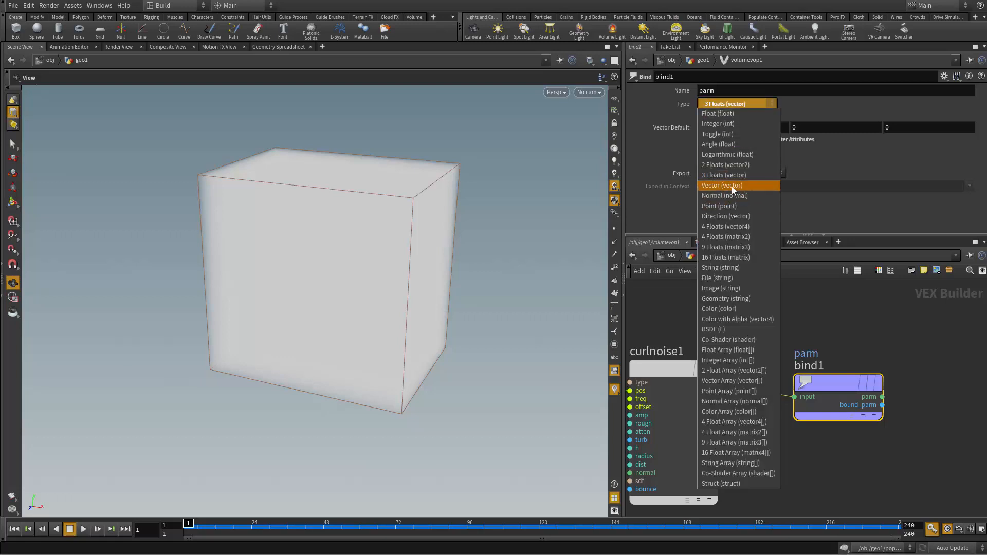
left_click(732, 186)
type("w")
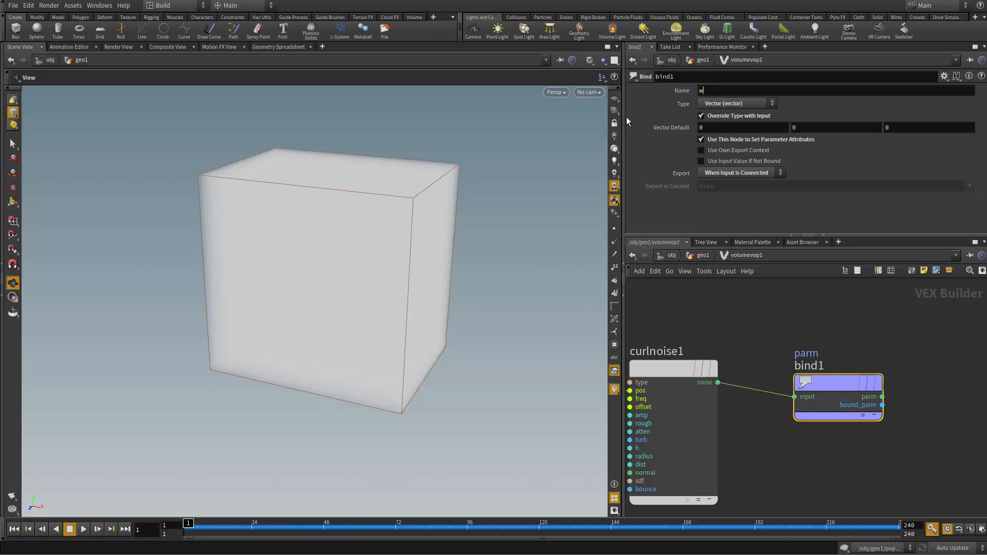
type("hatever")
key("Return")
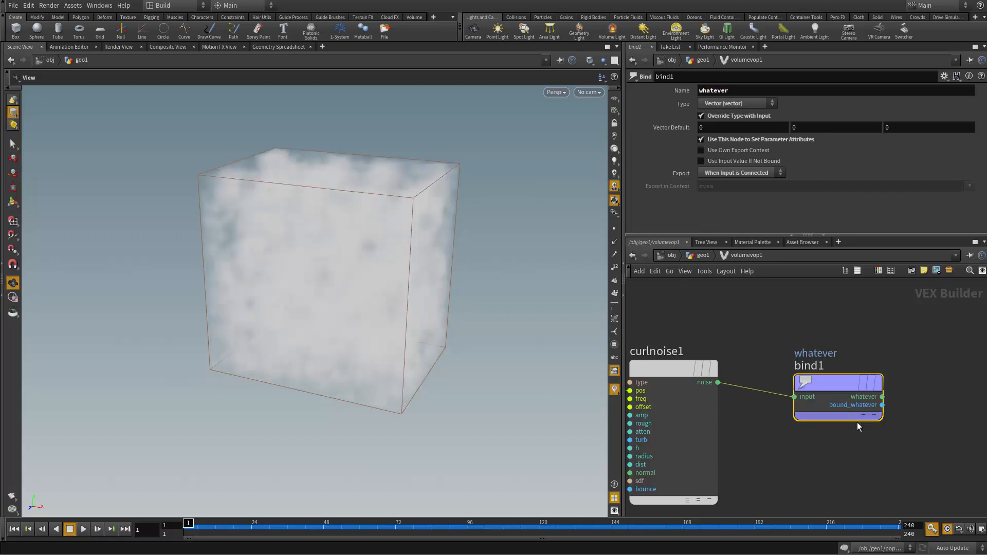
Step: Examine the noise-filled volume from several angles and review the node connections from the global parameters to the Bind node
left_click_drag(828, 384, 829, 369)
middle_click_drag(734, 331, 793, 330)
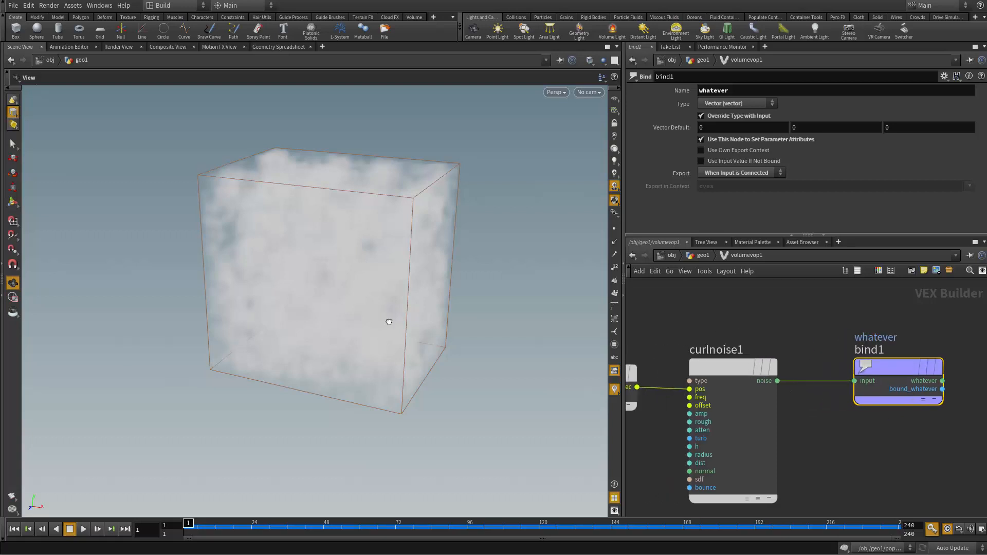
left_click_drag(389, 322, 221, 177)
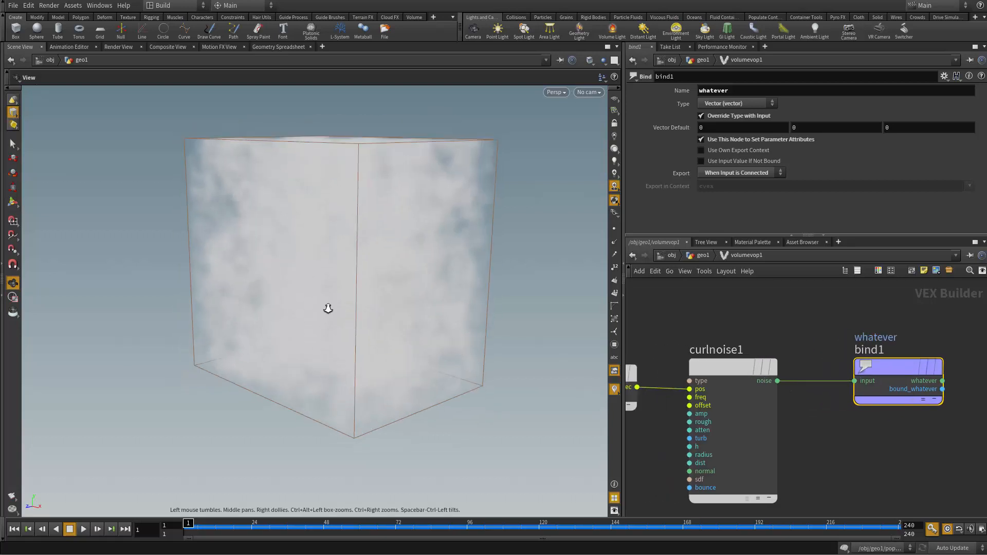
right_click_drag(328, 308, 320, 263)
middle_click_drag(676, 352, 785, 336)
middle_click_drag(723, 338, 805, 345)
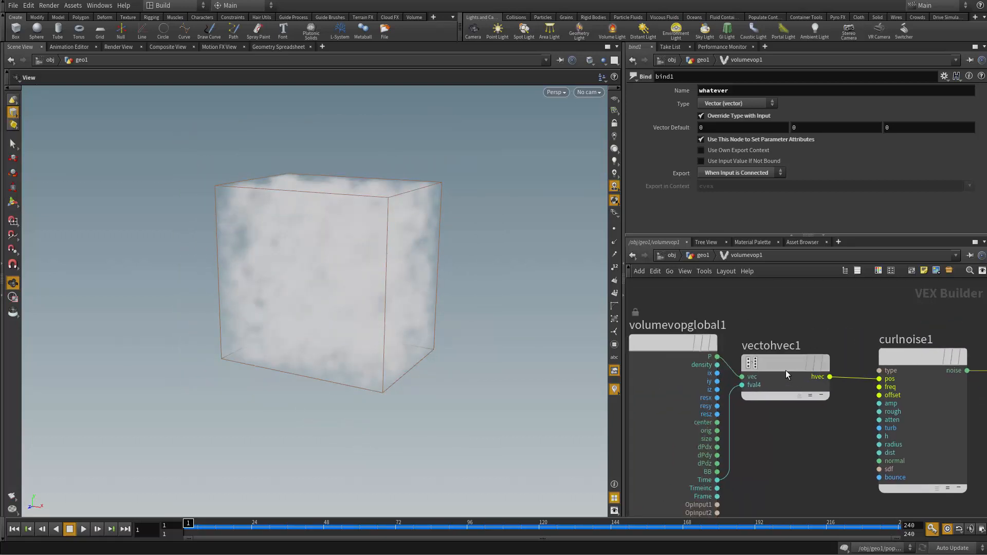
left_click_drag(786, 370, 793, 371)
middle_click_drag(792, 324, 713, 307)
middle_click_drag(776, 302, 825, 298)
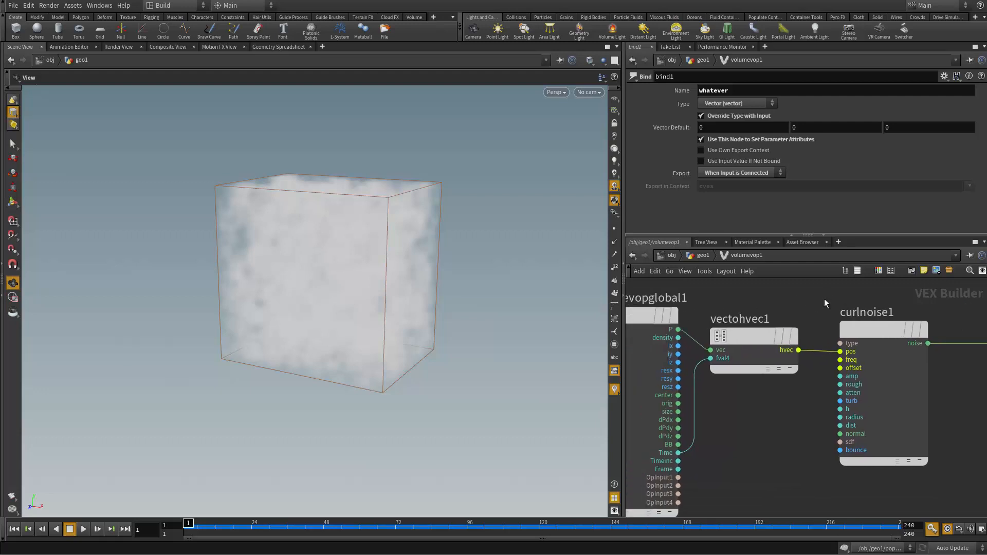
Step: Return to the geometry network and add a Volume Slice node fed by volumevop1
key("u")
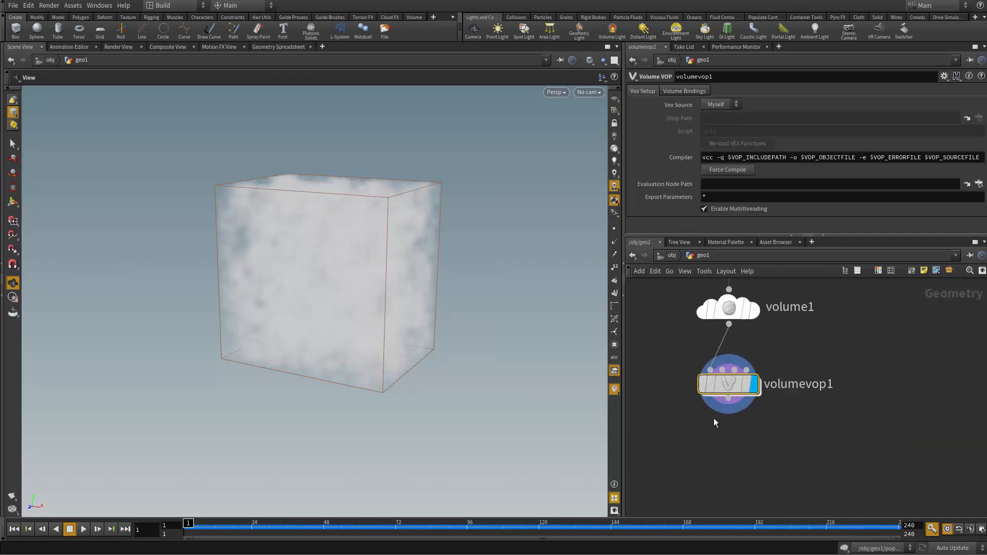
scroll(714, 418, "up", 1)
left_click_drag(732, 397, 670, 450)
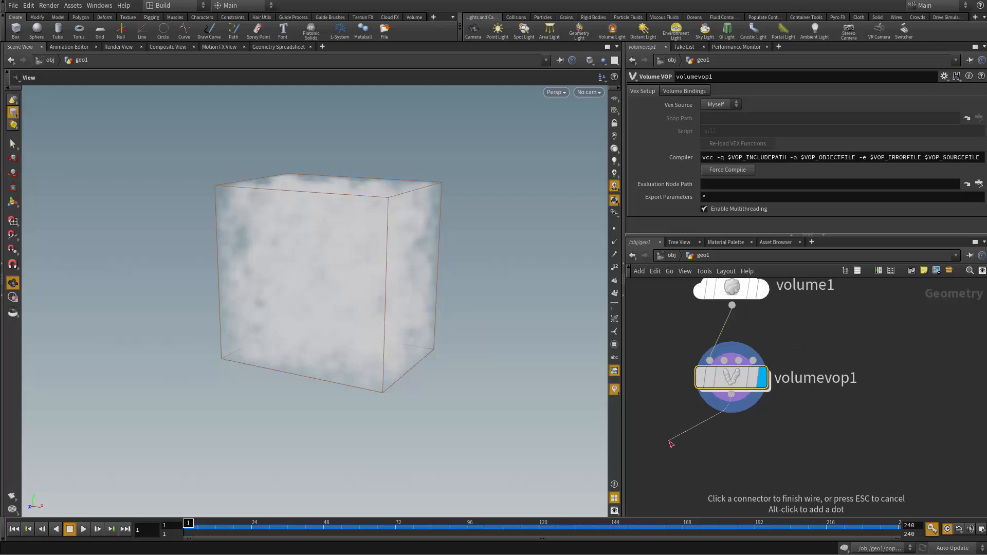
key("Tab")
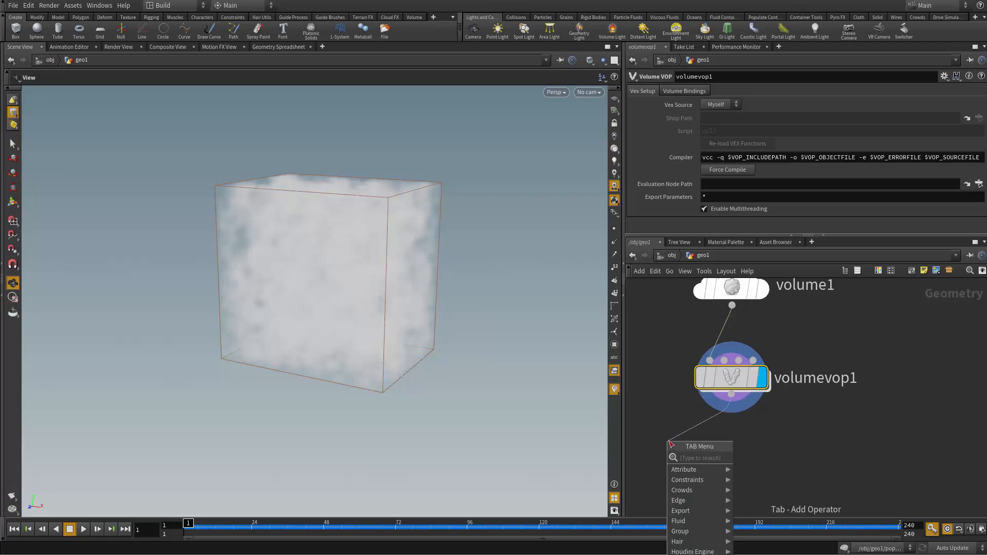
type("slic")
key("Return")
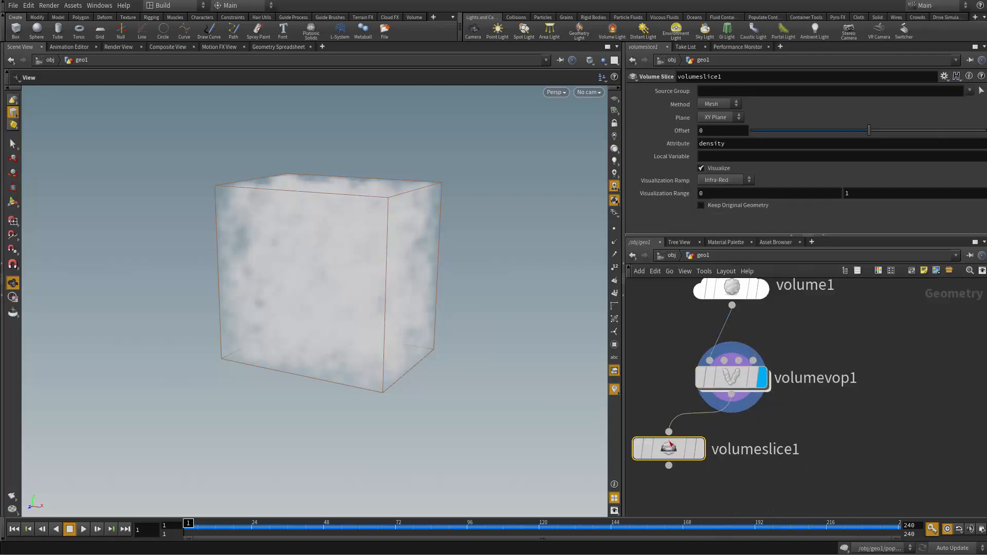
middle_click_drag(785, 489, 794, 432)
Step: Add a Volume Trail node with its first input fed by volumeslice1
left_click_drag(678, 409, 740, 454)
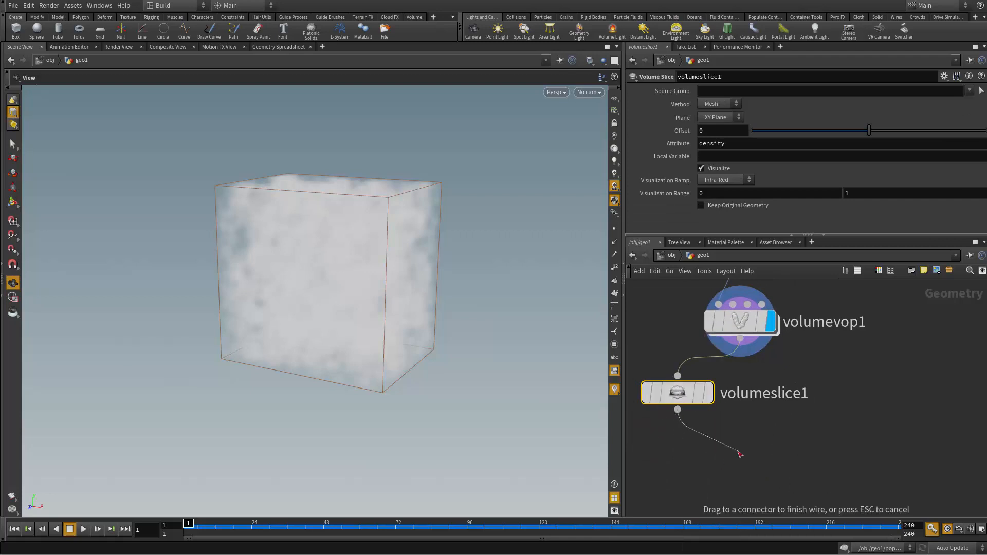
key("Tab")
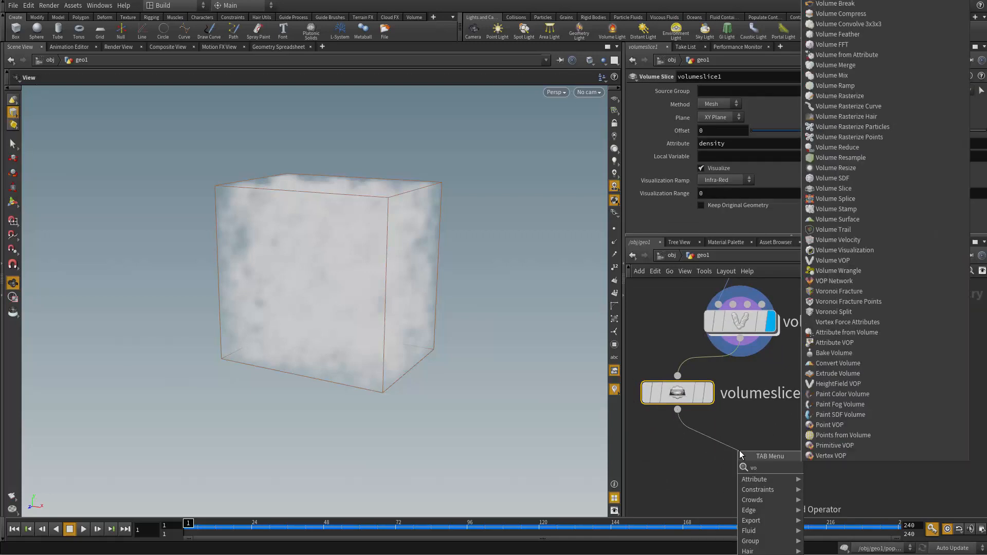
type("trail")
key("Return")
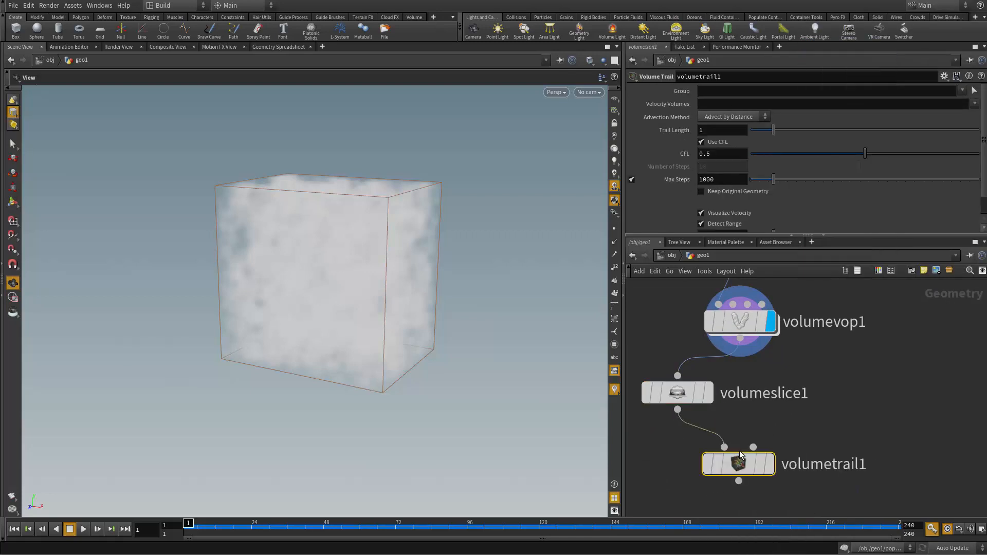
Step: Connect volumevop1 to volumetrail1's second input, display volumetrail1 and inspect the velocity trails around the character
left_click_drag(754, 447, 755, 366)
left_click(771, 464)
left_click_drag(742, 465, 725, 460)
left_click_drag(288, 377, 329, 374)
right_click_drag(329, 375, 348, 339)
left_click_drag(348, 339, 425, 334)
middle_click_drag(854, 381, 878, 465)
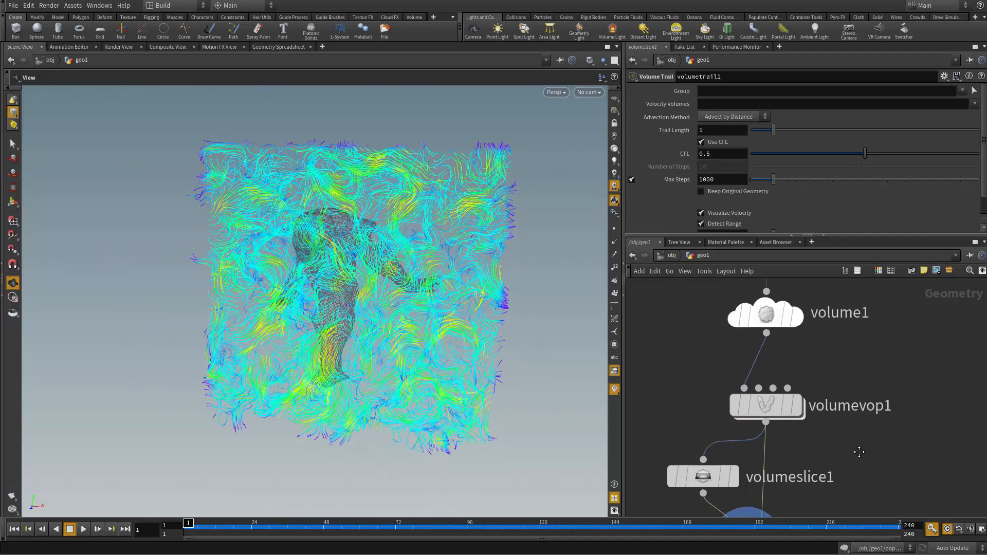
Step: Inspect the volume trails around the character from several angles and view the volumevop1, volumeslice1 and volumetrail1 nodes
left_click(766, 407)
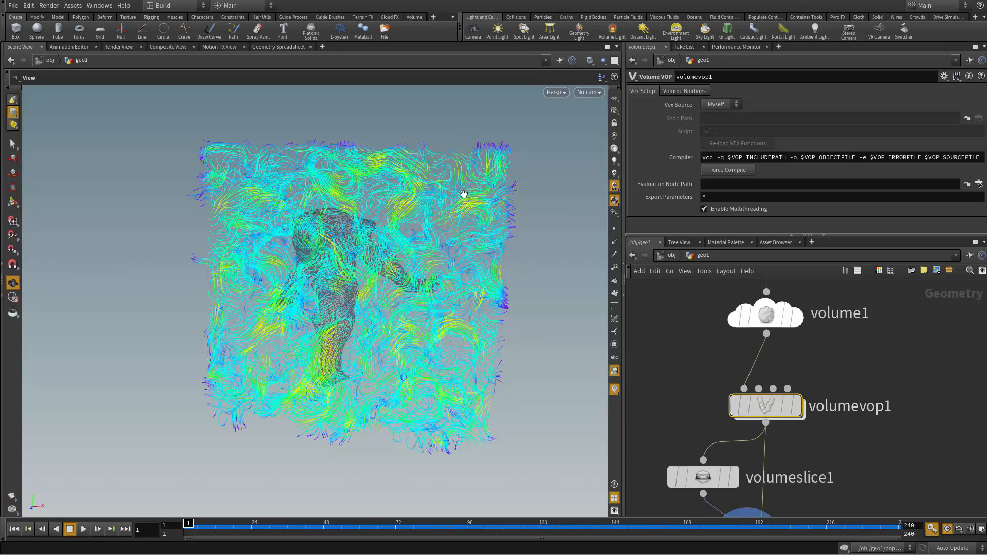
left_click_drag(300, 392, 252, 239)
mouse_move(319, 231)
left_mouse_down()
mouse_move(218, 324)
mouse_move(318, 212)
left_mouse_up()
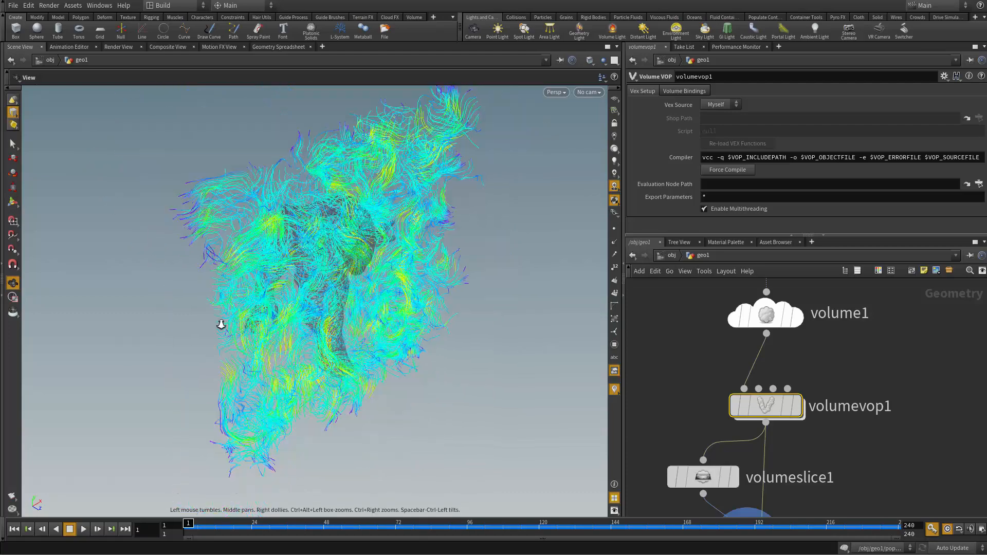
left_click_drag(393, 250, 301, 246)
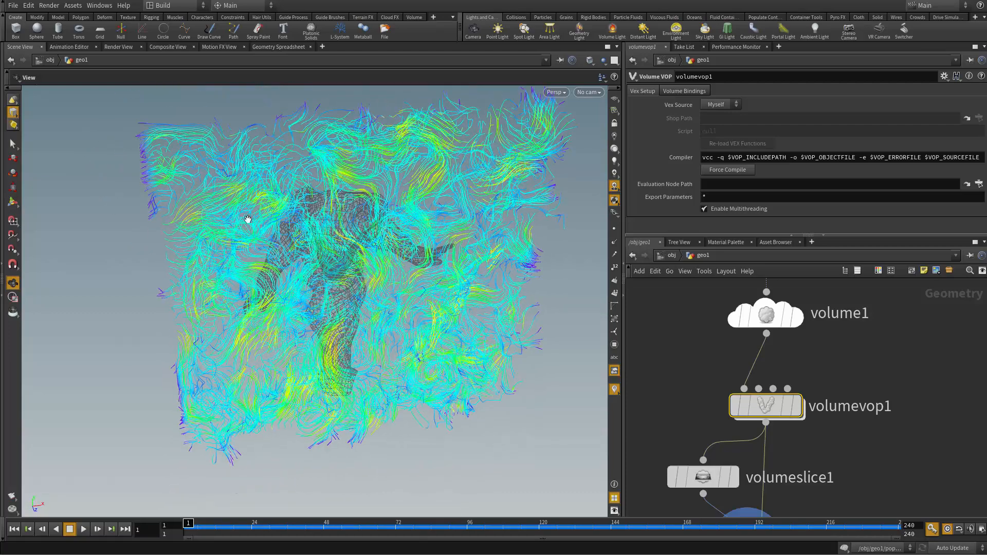
left_click_drag(511, 333, 430, 351)
scroll(837, 444, "down", 2)
middle_click_drag(833, 460, 836, 356)
left_click(765, 426)
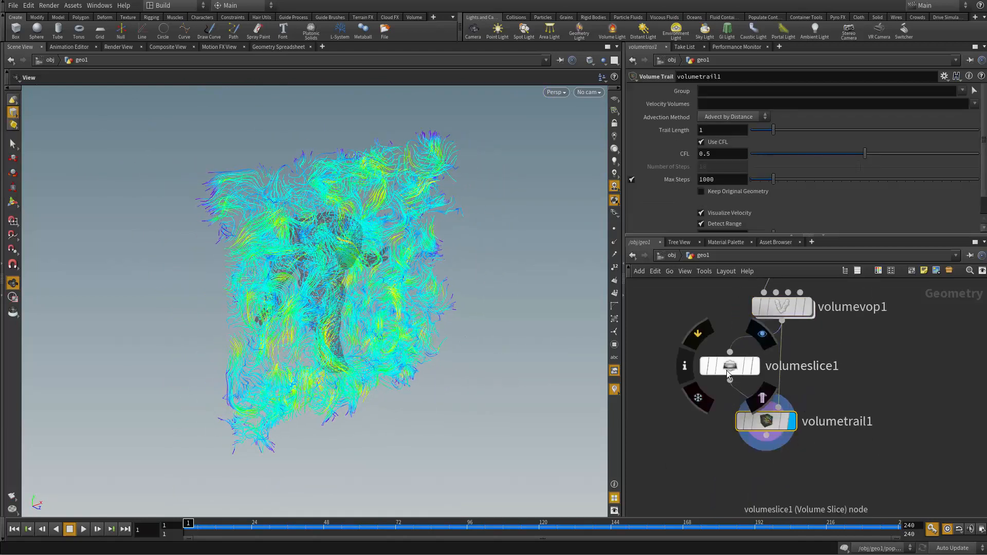
Step: Move volumeslice1's XY-plane offset through the volume to about -0.059, checking the trails from the side and front
left_click(730, 366)
left_click_drag(868, 139, 810, 168)
left_click_drag(341, 371, 422, 414)
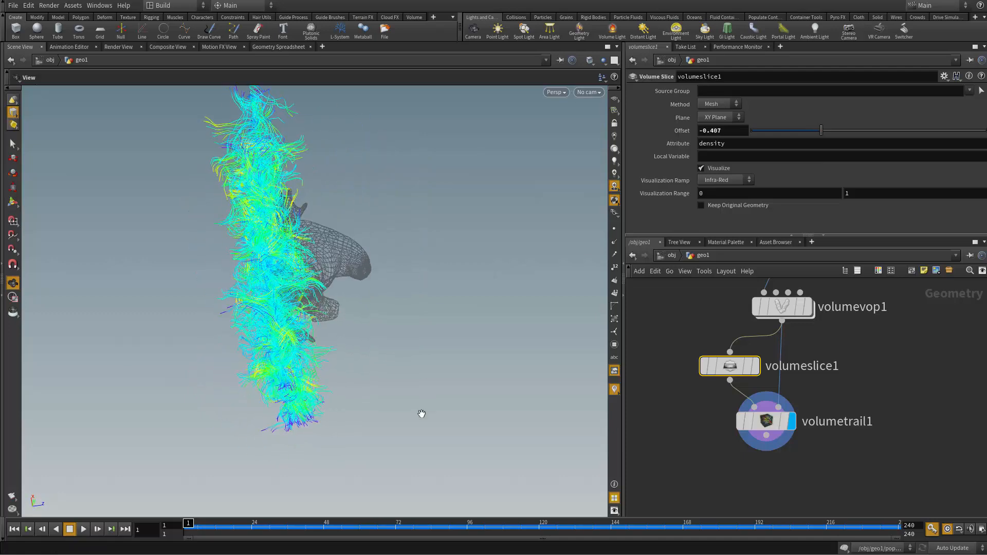
left_click_drag(782, 134, 863, 156)
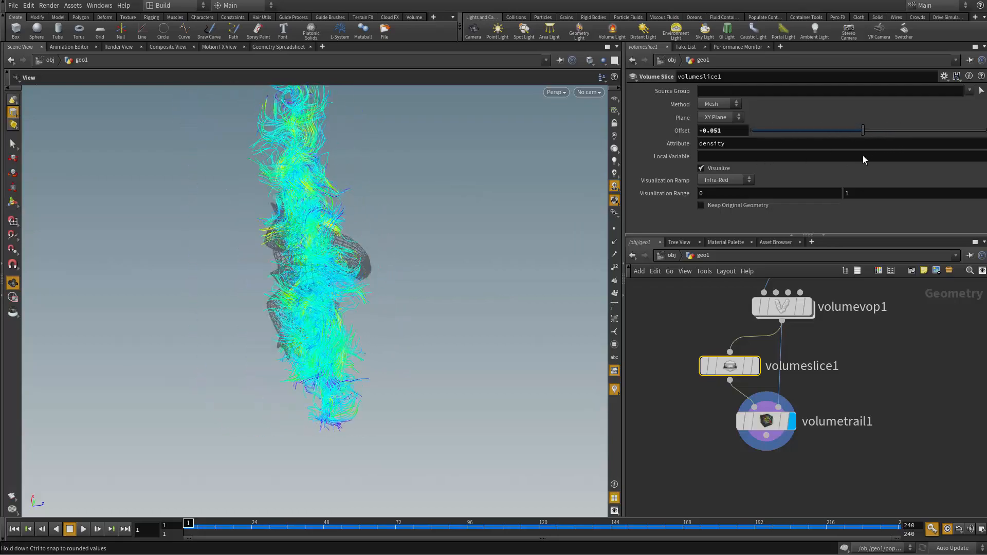
left_click_drag(498, 326, 454, 319)
right_click_drag(453, 319, 469, 360)
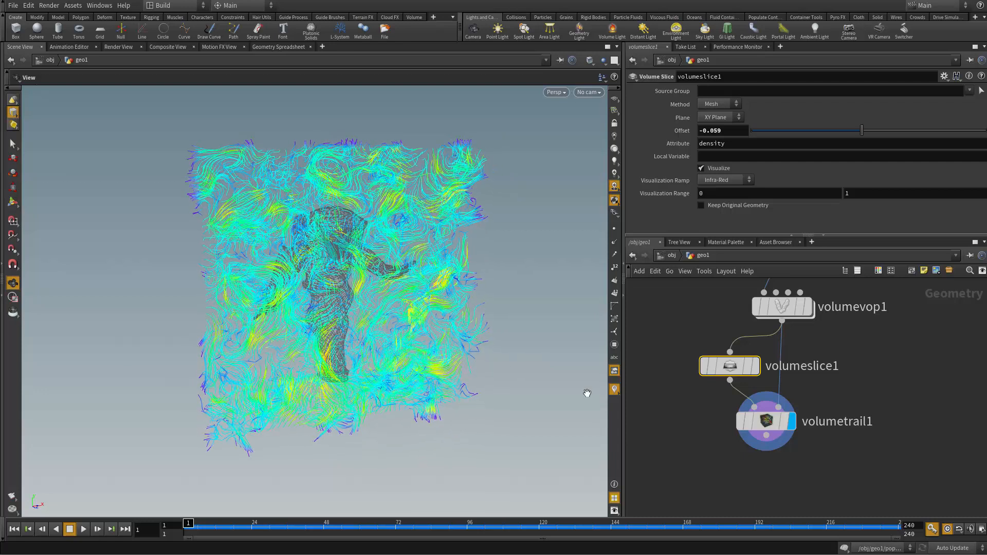
Step: Wire the output of volumevop1 into the second input of the popnet DOP network
scroll(714, 458, "up", 3)
mouse_move(797, 465)
left_mouse_down()
mouse_move(807, 466)
mouse_move(799, 459)
left_mouse_up()
key("h")
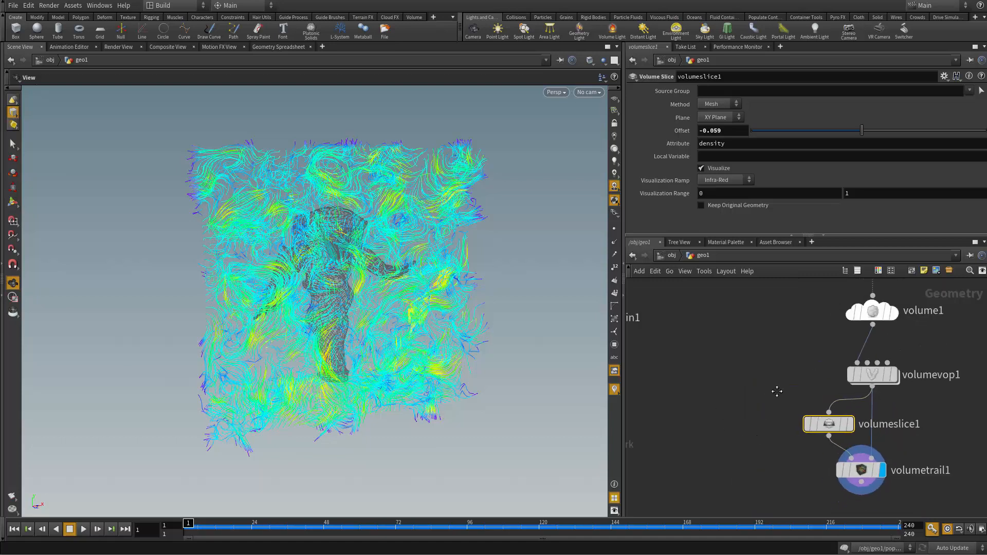
middle_click_drag(800, 415, 915, 402)
scroll(734, 406, "up", 4)
scroll(768, 397, "down", 1)
scroll(768, 396, "down", 3)
middle_click_drag(785, 384, 879, 362)
middle_click_drag(749, 385, 729, 392)
middle_click_drag(818, 393, 876, 370)
scroll(877, 370, "down", 2)
middle_click_drag(955, 358, 889, 348)
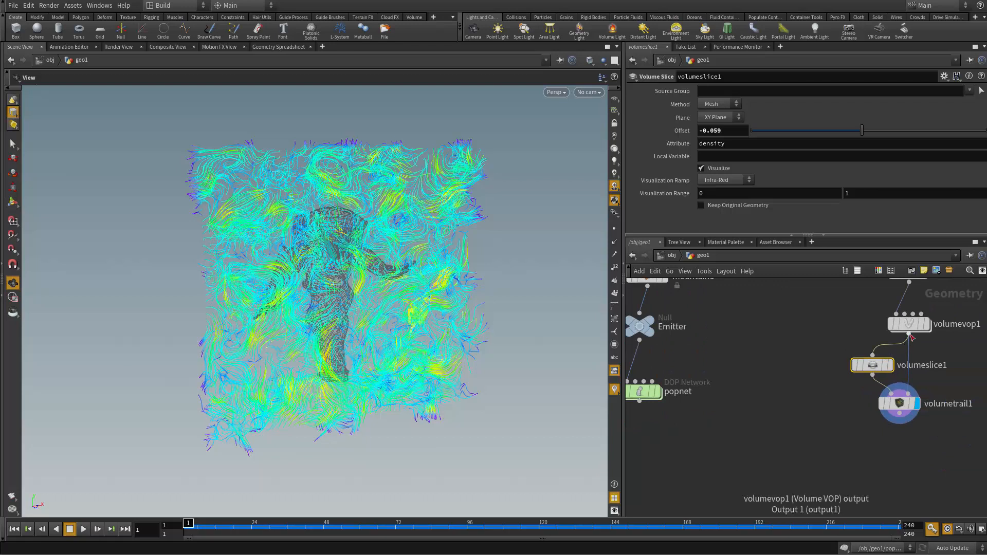
left_click_drag(910, 334, 698, 387)
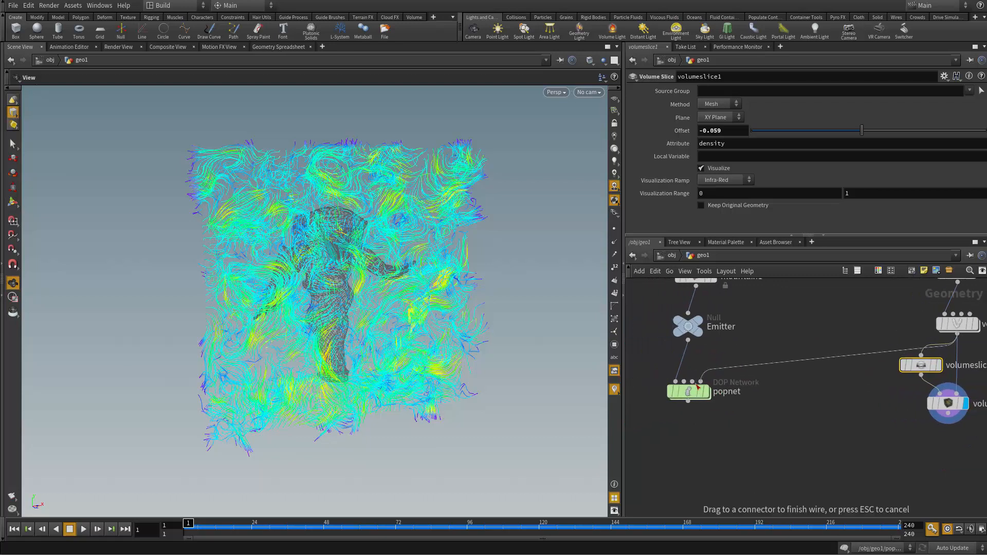
Step: Inside popnet, insert a POP Advect by Volumes node between popwrangle1 and popsolver
scroll(698, 427, "up", 2)
double_click(684, 376)
scroll(770, 429, "up", 1)
middle_click_drag(800, 431, 735, 408)
left_click_drag(757, 382, 756, 348)
key("Tab")
type("pop ad")
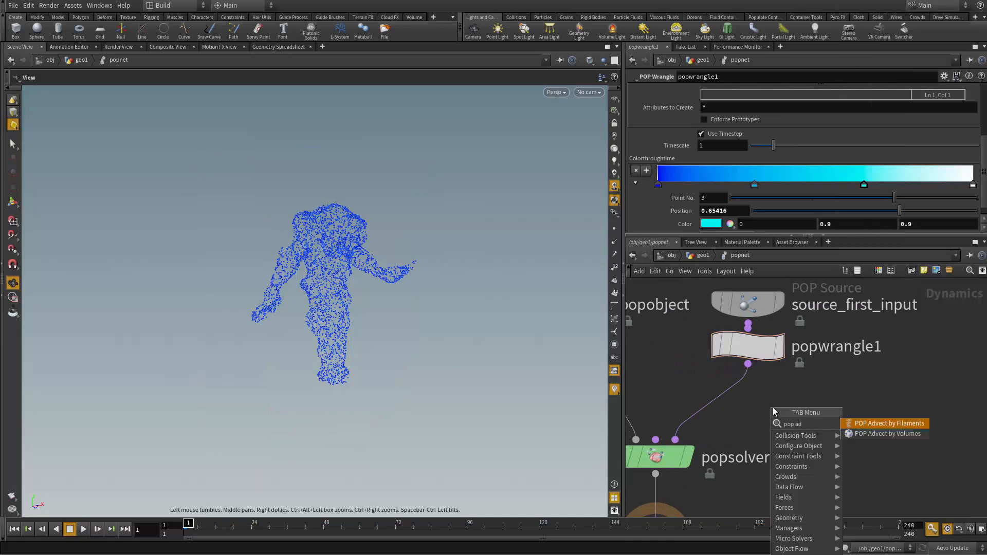
key("Down")
key("Return")
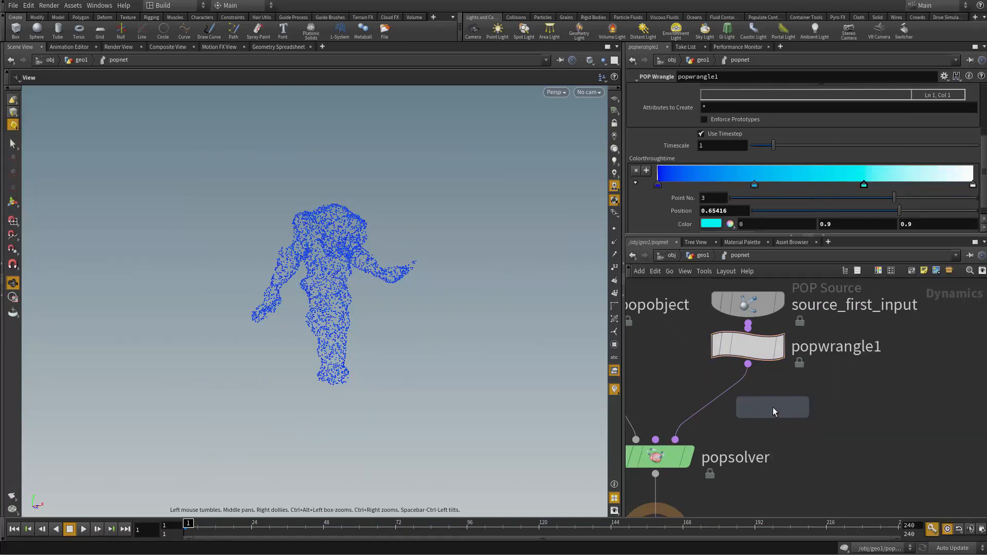
left_click(727, 397)
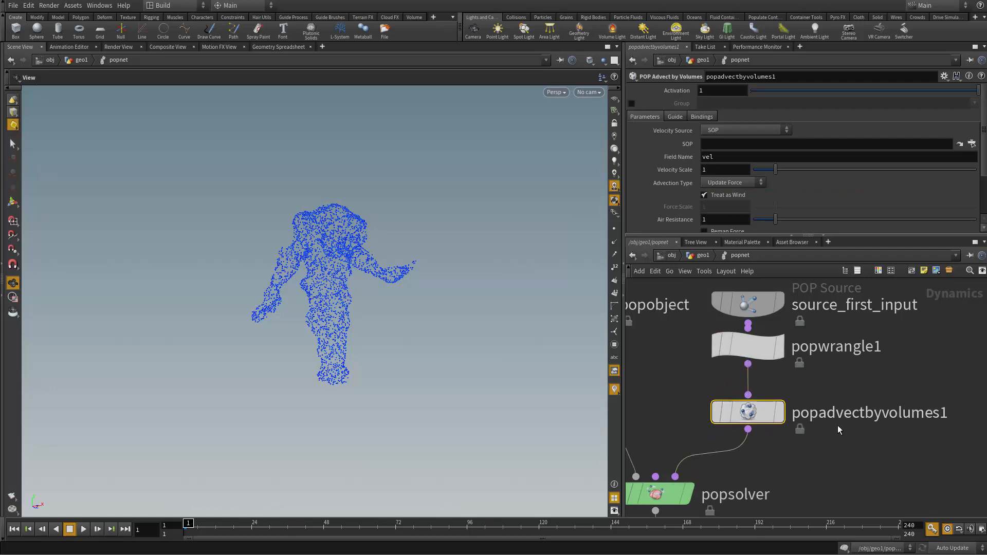
left_click_drag(759, 351, 760, 364)
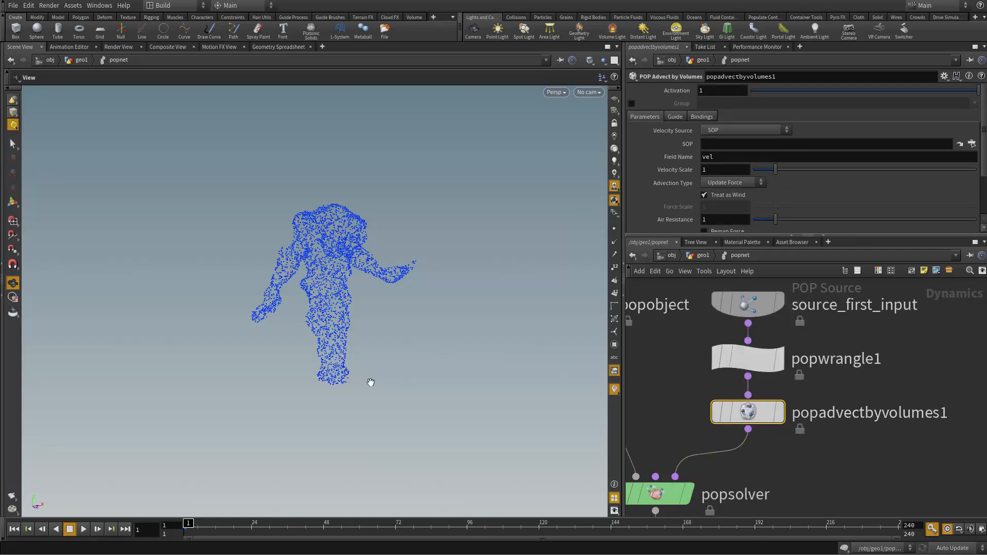
Step: Set popadvectbyvolumes1's Velocity Source to Second Context Geometry
right_click_drag(371, 382, 482, 384)
left_click_drag(483, 384, 355, 370)
right_click_drag(355, 370, 428, 394)
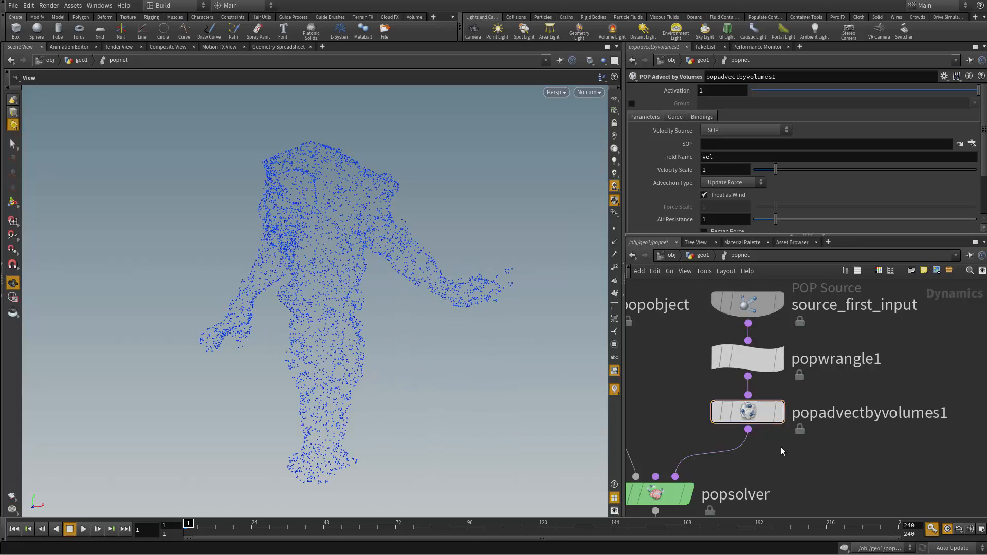
left_click(753, 412)
left_click(735, 129)
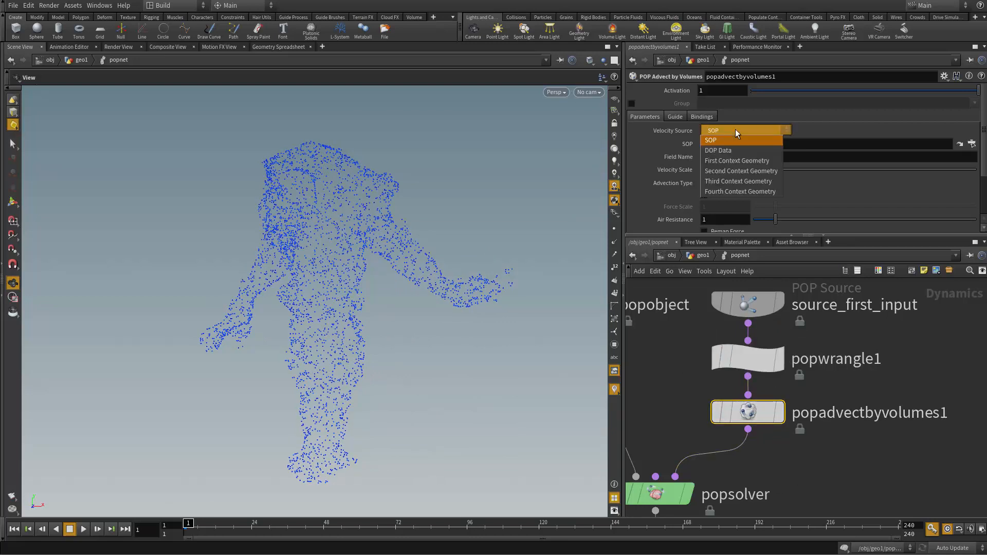
left_click(742, 172)
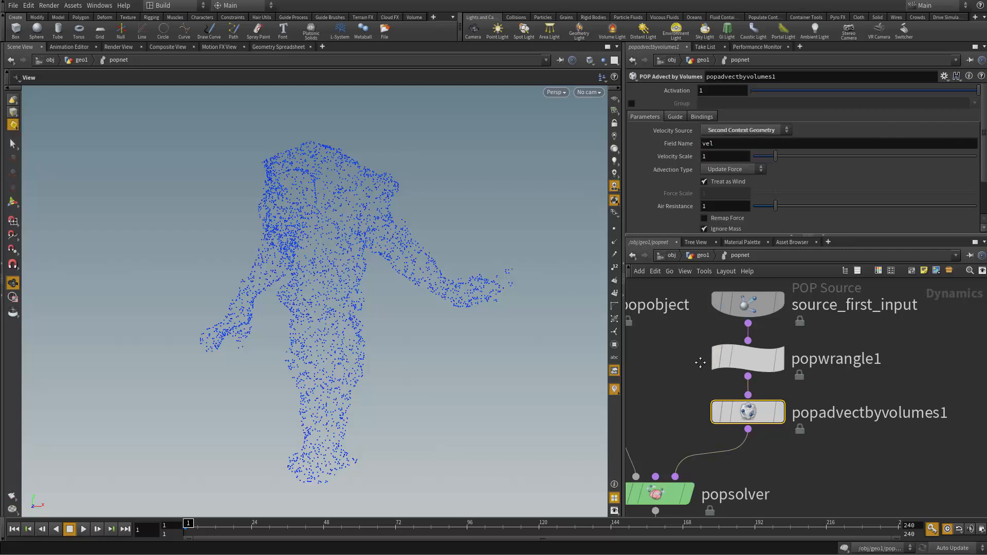
Step: Go up to the geometry network to check which popnet input the volume feeds, and reopen popnet
middle_click_drag(700, 363, 731, 361)
key("u")
double_click(682, 374)
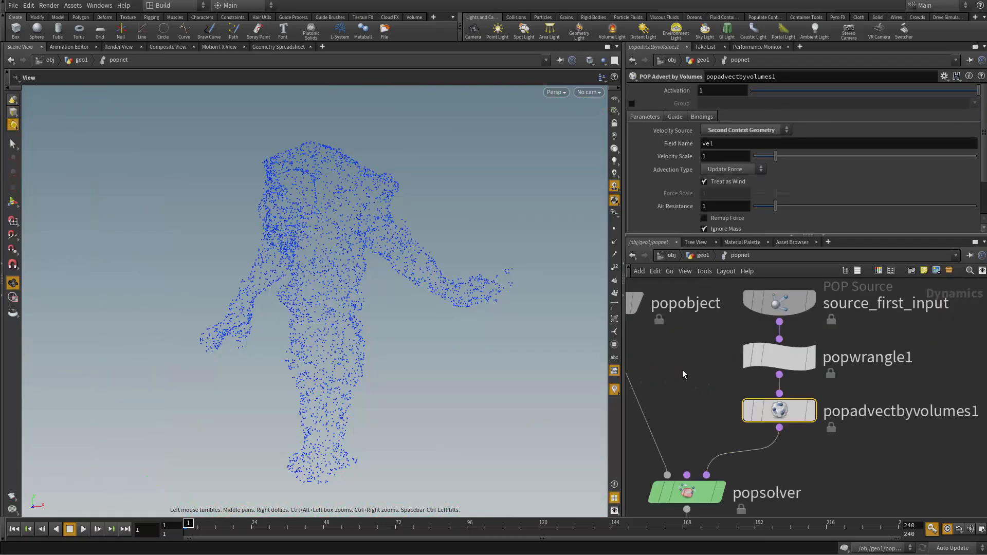
key("u")
middle_click_drag(789, 396, 764, 428)
left_click_drag(932, 424, 932, 425)
left_click_drag(908, 408, 908, 446)
middle_click_drag(722, 439, 808, 424)
scroll(807, 424, "up", 2)
left_click(673, 368)
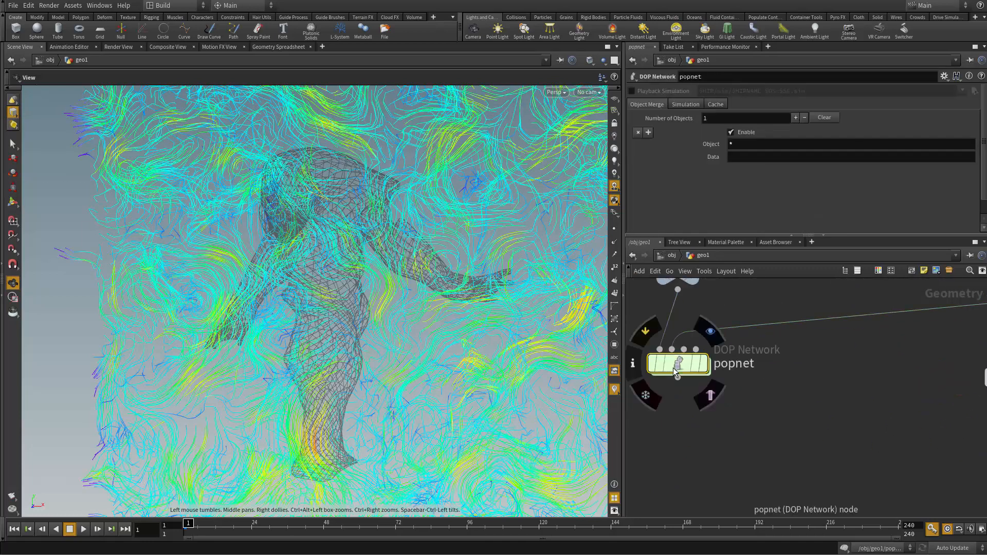
double_click(684, 370)
middle_click_drag(718, 390, 696, 434)
scroll(696, 434, "up", 2)
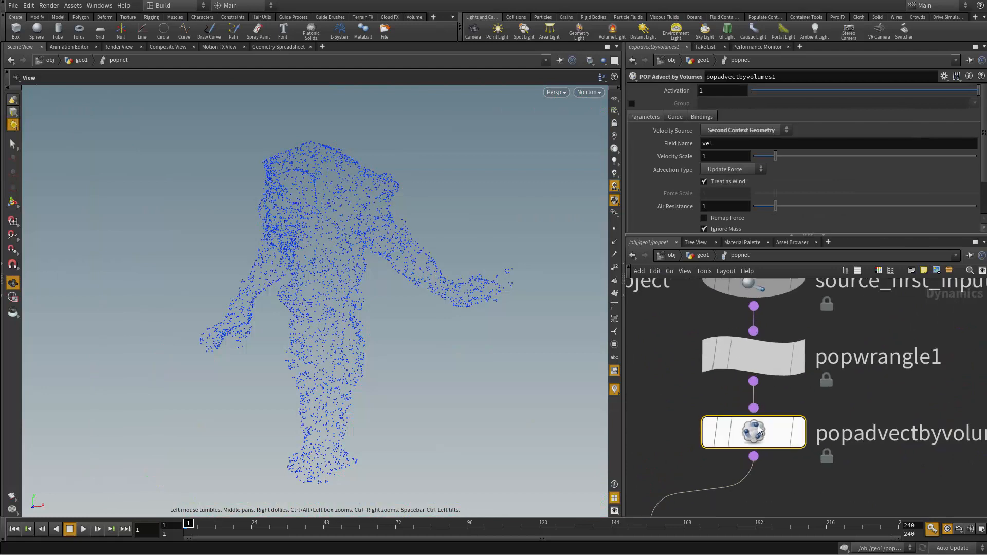
Step: Show popadvectbyvolumes1's guide on the XY plane and set its Field Name to whatever
left_click(675, 117)
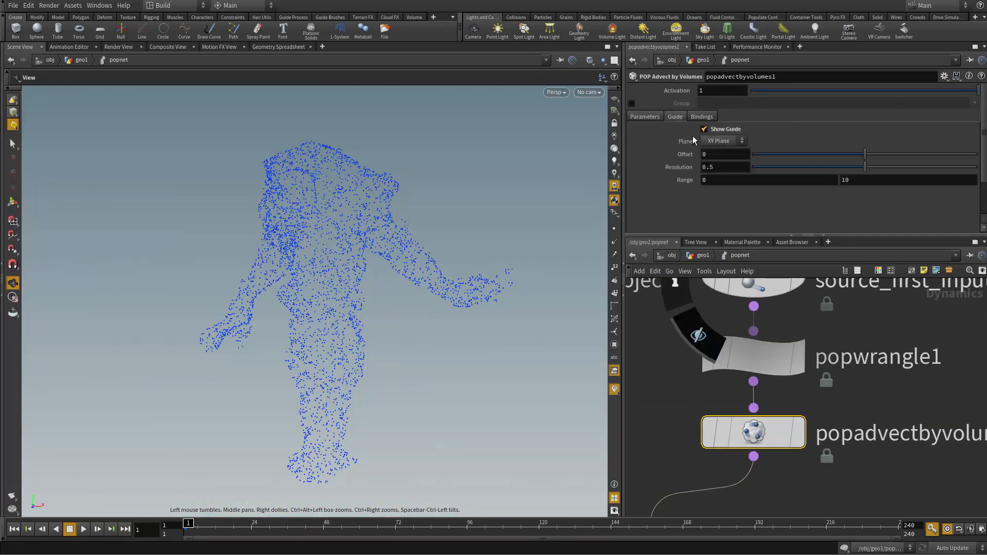
right_click_drag(412, 242, 317, 289)
scroll(656, 424, "down", 3)
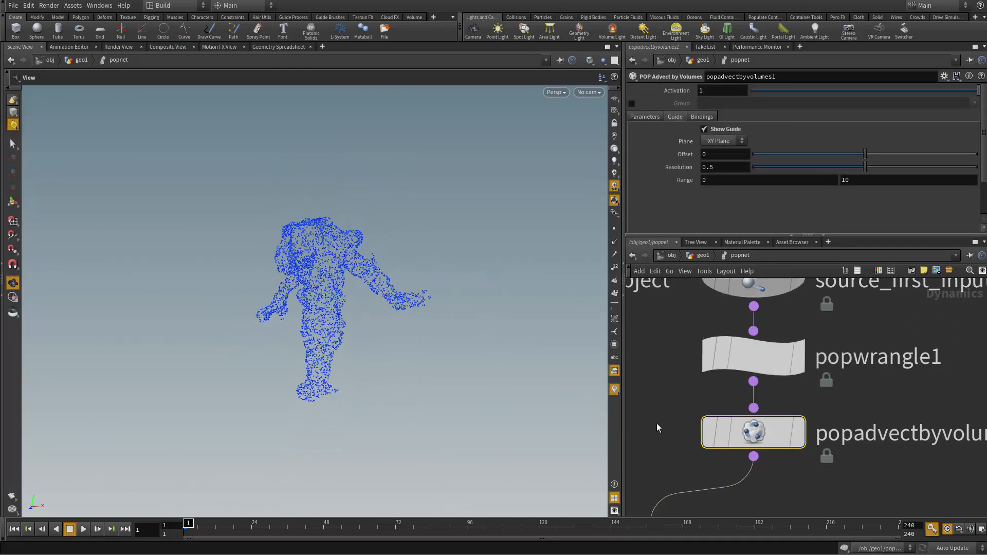
left_click(722, 427)
left_click(653, 117)
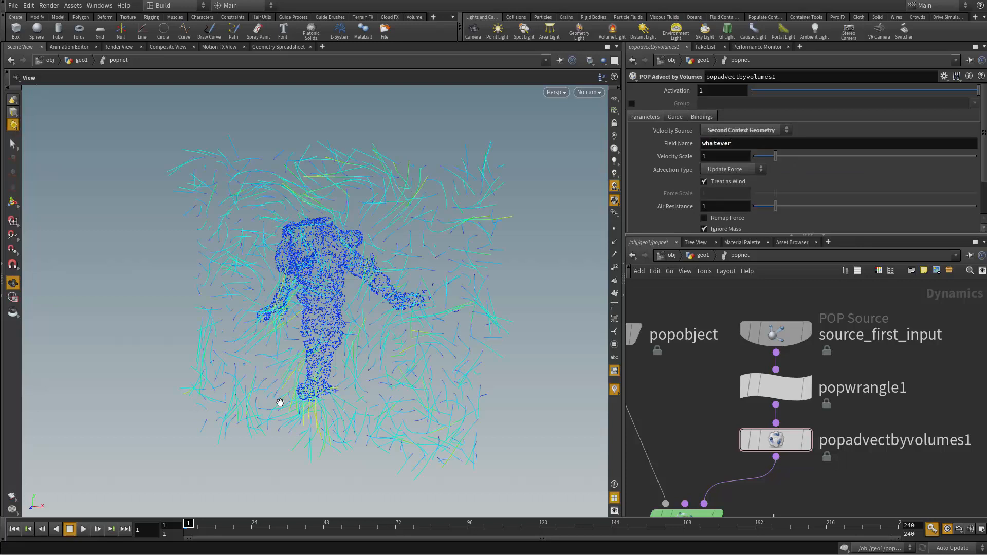
Step: Examine the velocity guide around the particles and set popadvectbyvolumes1's Advection Type to Update Position
left_click_drag(237, 410, 479, 299)
left_click_drag(225, 407, 398, 362)
right_click_drag(399, 362, 246, 335)
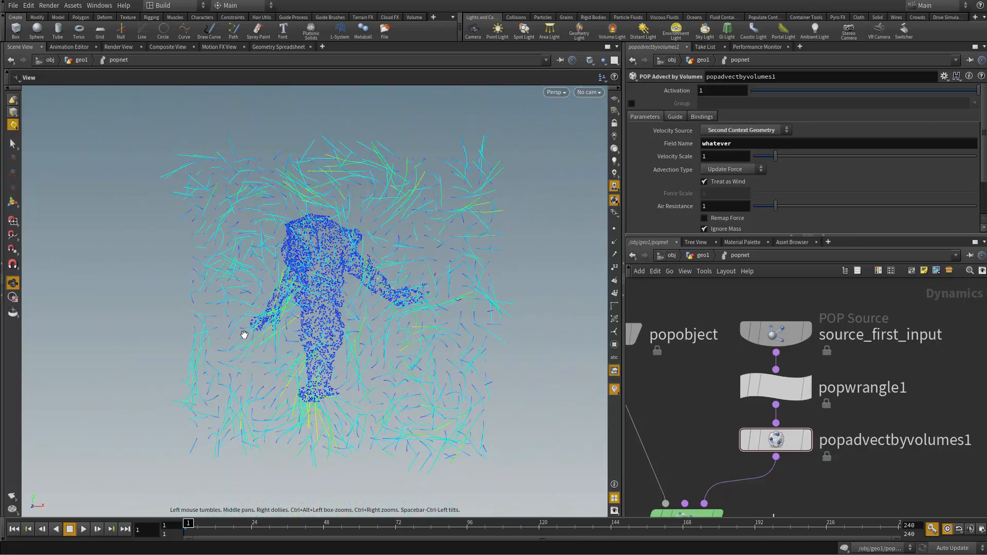
left_click(740, 170)
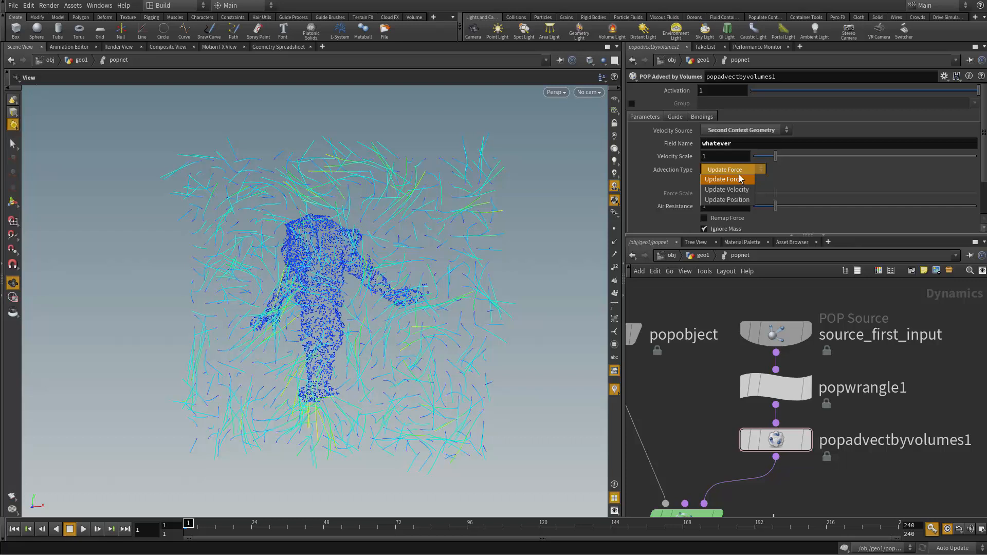
left_click(733, 206)
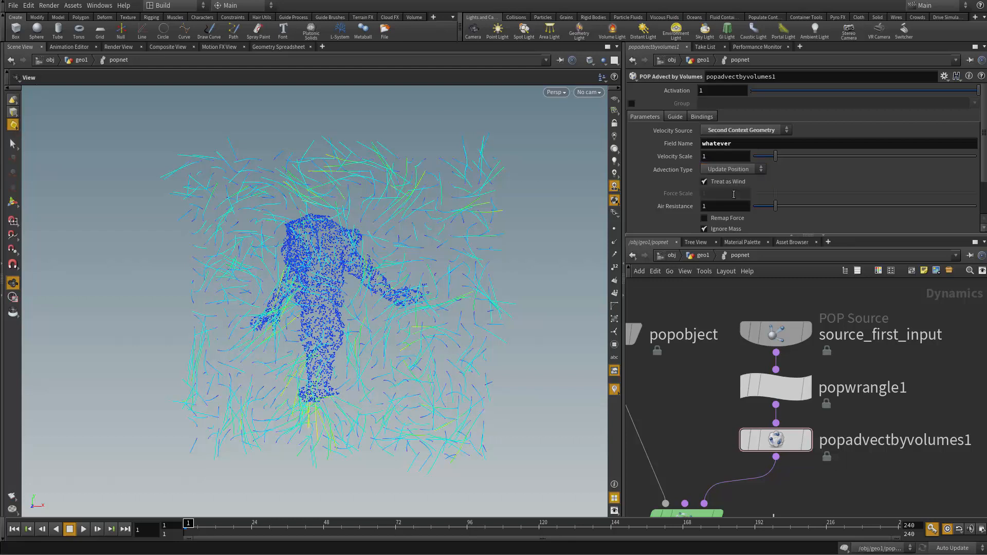
left_click_drag(324, 379, 168, 434)
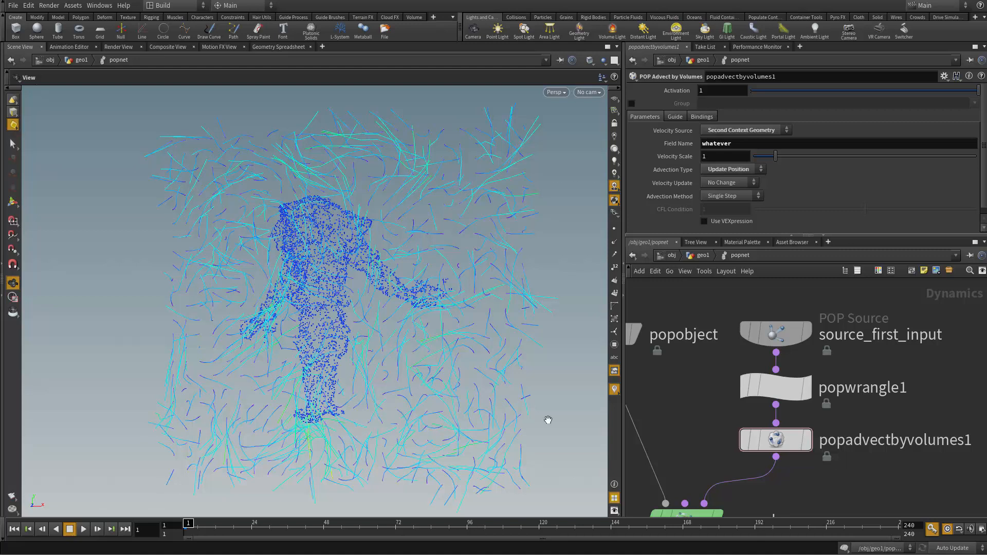
Step: Select popnet's output node and play the simulation to observe the particles advected by the noise volume
middle_click_drag(670, 454, 722, 330)
middle_click_drag(843, 312, 806, 274)
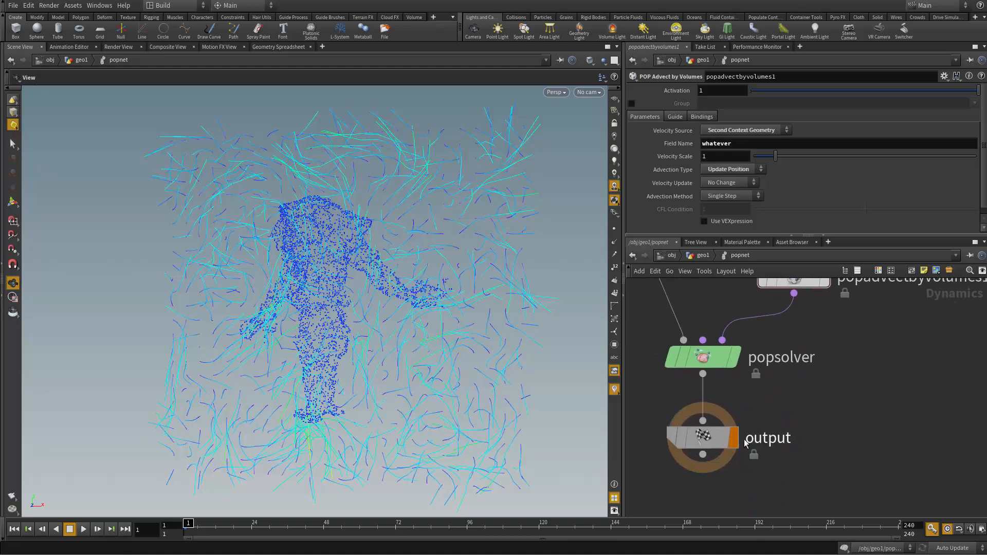
left_click(703, 438)
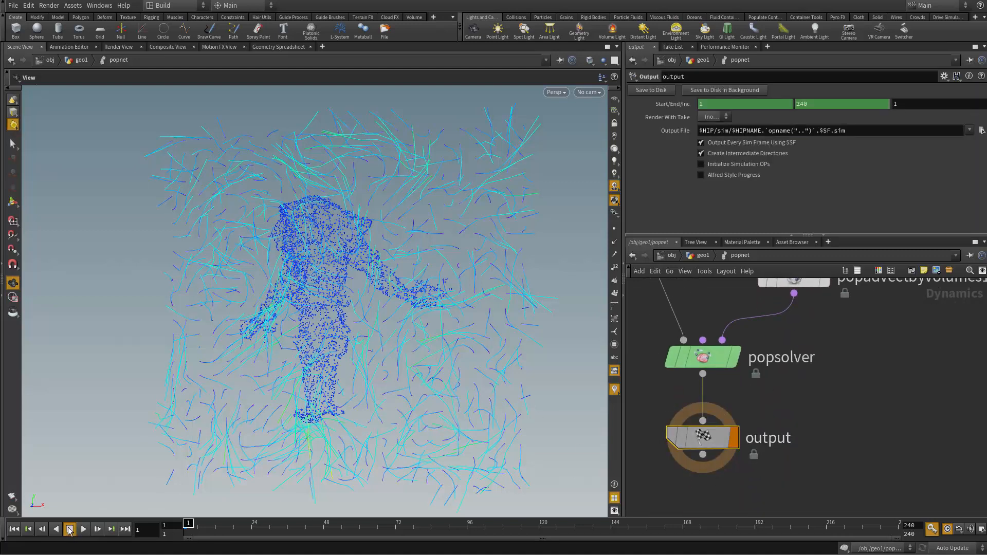
left_click(83, 533)
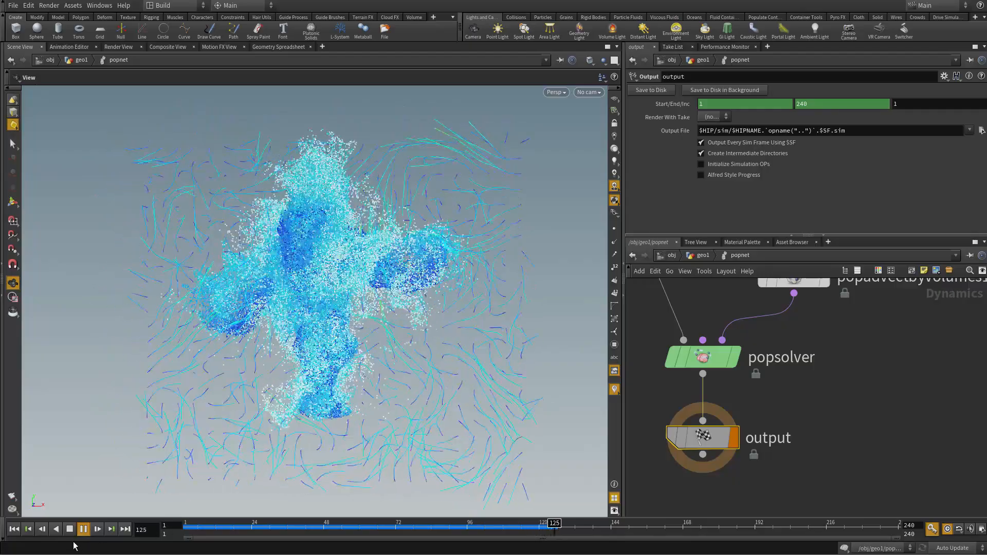
left_click_drag(242, 361, 452, 403)
Step: Review the volumevop1, volumeslice1 and volumetrail1 chain in the geometry network, and go back into popnet
key("u")
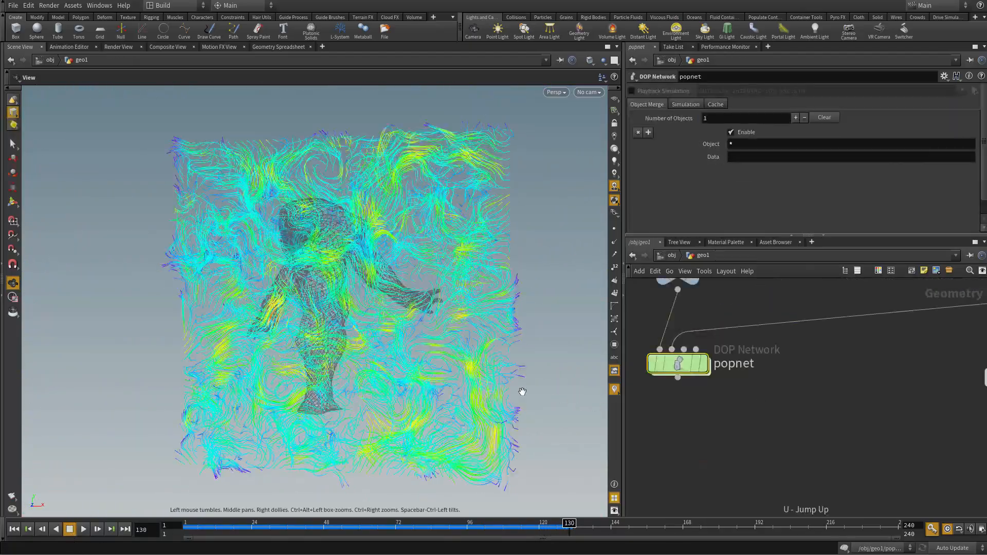
middle_click_drag(801, 421, 788, 476)
scroll(843, 458, "down", 3)
middle_click_drag(828, 434, 630, 416)
scroll(782, 398, "up", 3)
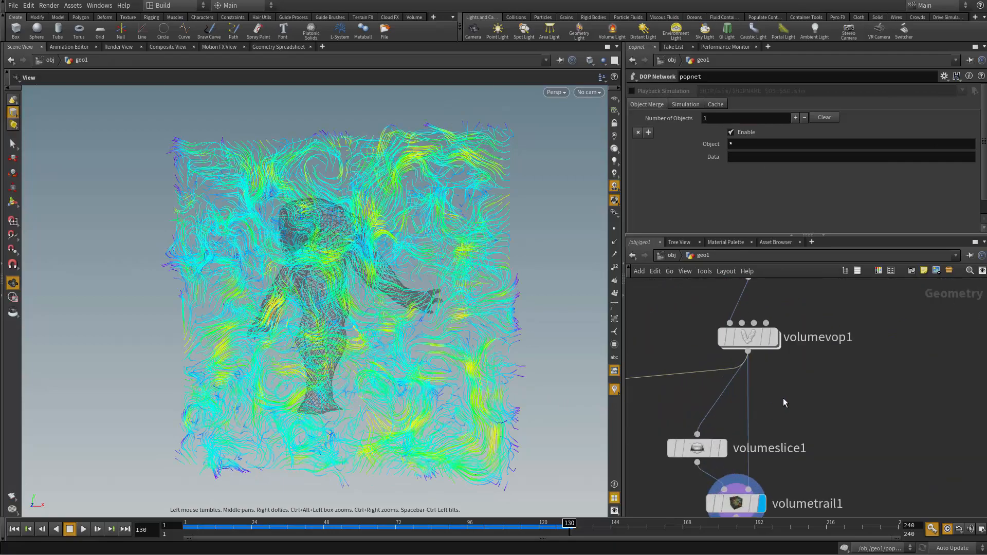
middle_click_drag(783, 399, 892, 408)
scroll(730, 422, "down", 2)
middle_click_drag(694, 425, 864, 387)
scroll(787, 398, "up", 3)
double_click(693, 398)
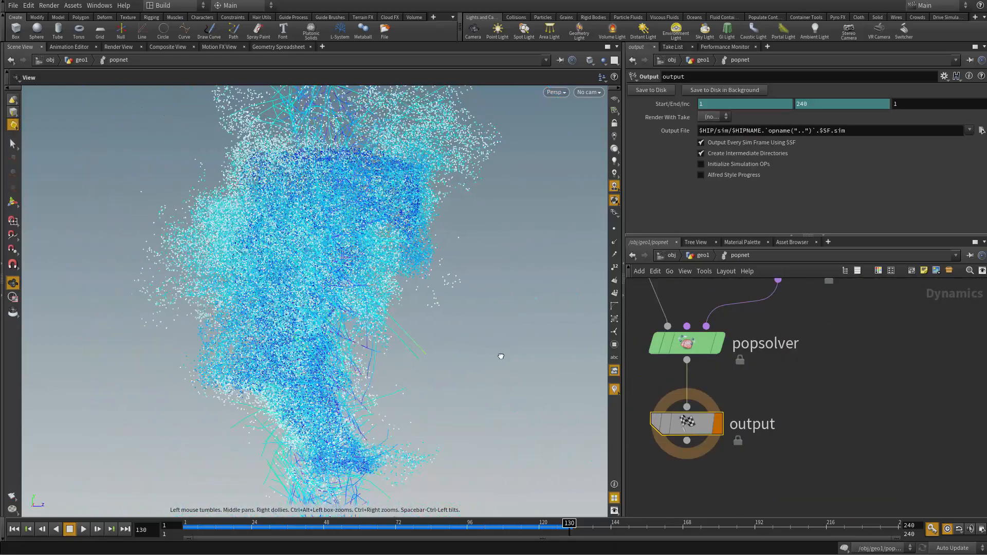
Step: Replay the particle simulation, stop it and rewind to frame 1
left_click(84, 531)
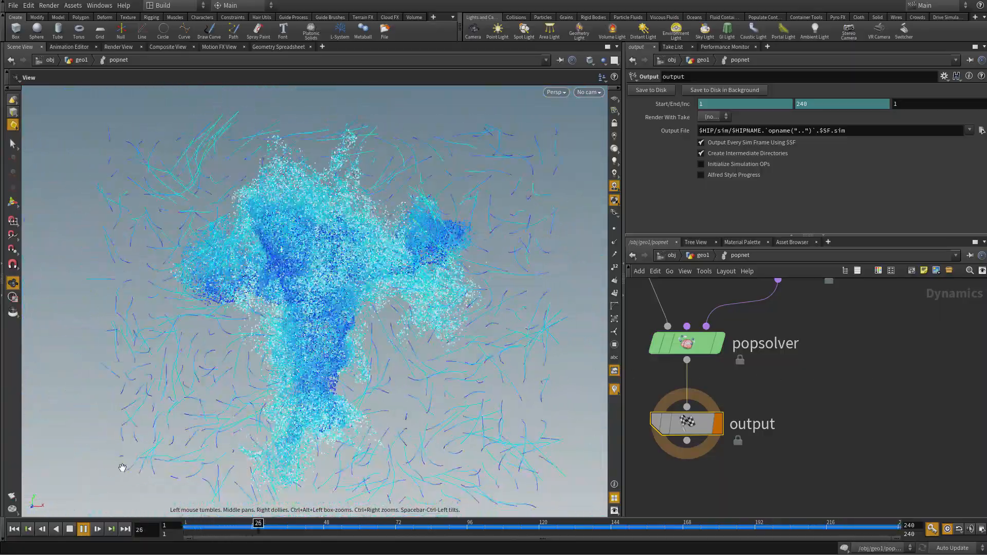
left_click(83, 529)
left_click(12, 530)
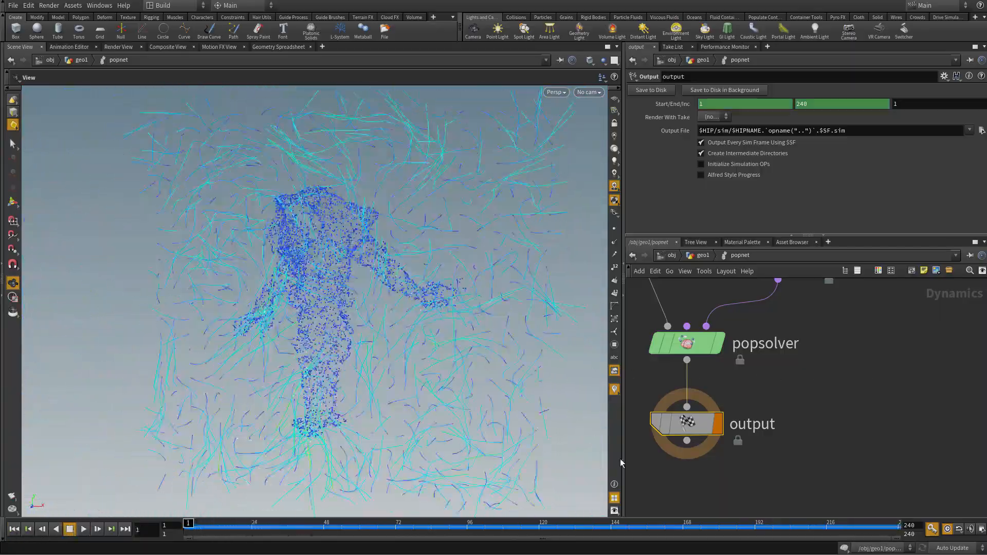
Step: Return to the geometry network and bring the emitter chain and the volume chain into view together
middle_click_drag(843, 381, 808, 415)
key("u")
right_click_drag(747, 457, 750, 370)
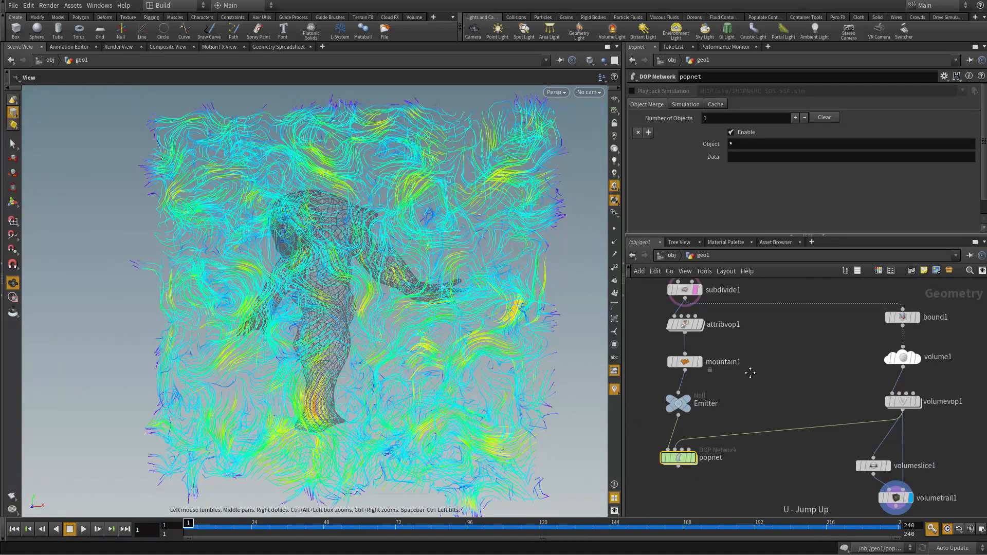
Step: Go into volumevop1 and examine the inputs of curlnoise1, especially its sdf input
middle_click_drag(877, 361, 748, 368)
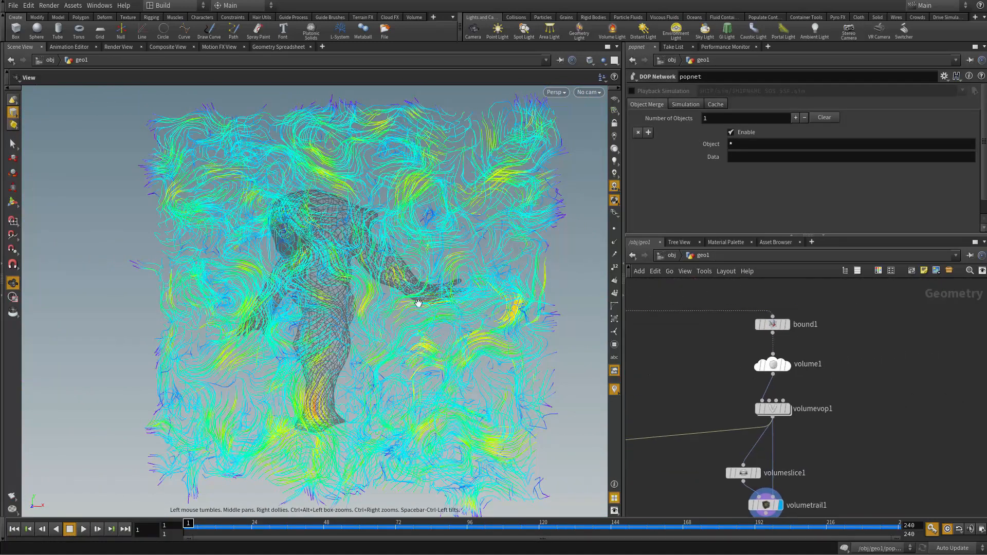
middle_click_drag(697, 382, 712, 336)
scroll(813, 389, "up", 3)
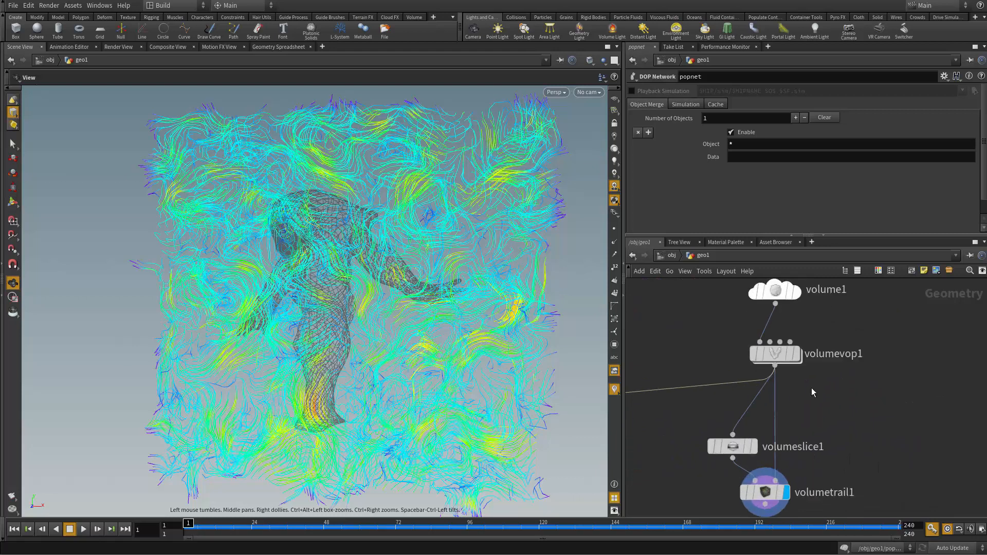
middle_click_drag(813, 389, 793, 395)
double_click(736, 362)
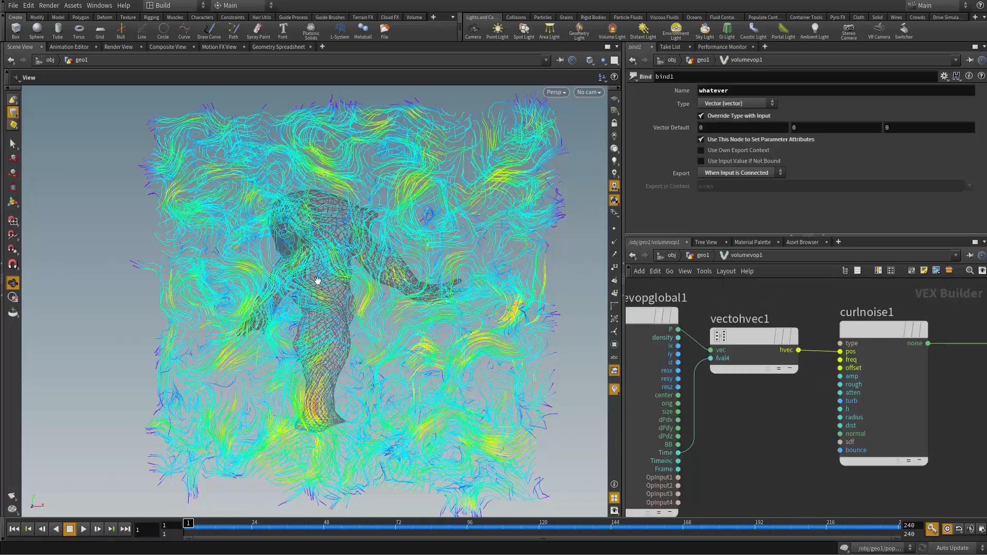
scroll(779, 412, "up", 4)
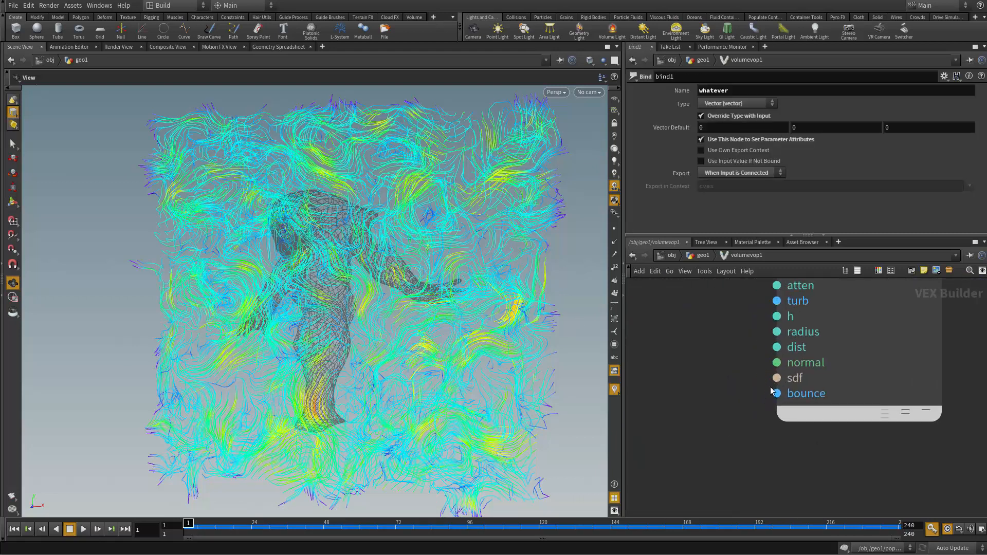
left_click_drag(772, 381, 681, 384)
scroll(681, 383, "down", 6)
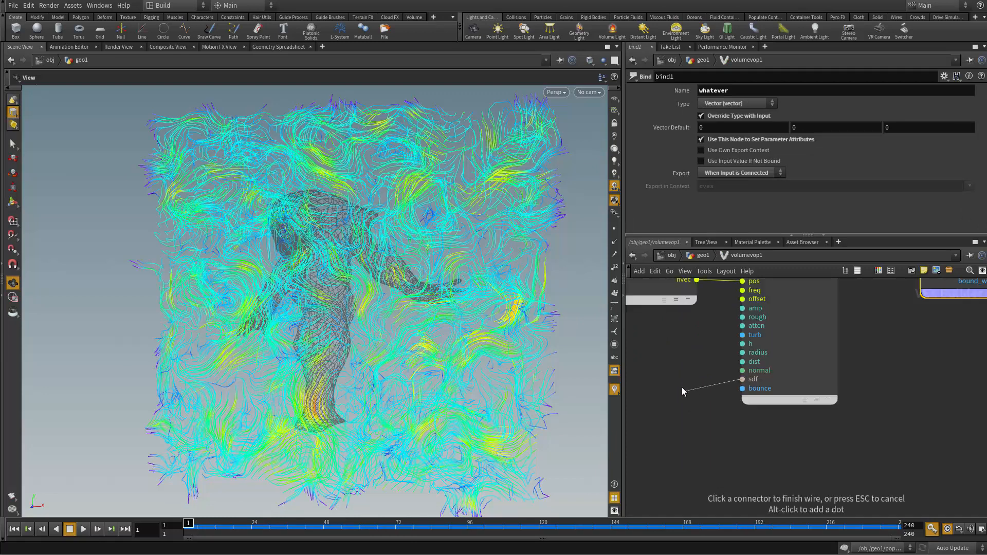
left_click(681, 383)
middle_click_drag(681, 383, 746, 416)
scroll(712, 422, "up", 1)
scroll(748, 414, "up", 1)
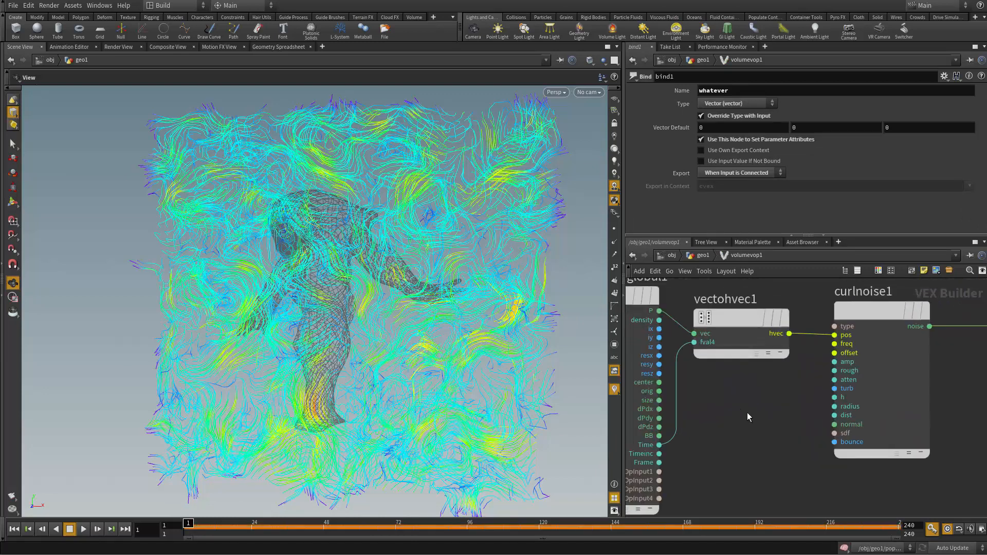
Step: Back in the geometry network, add a VDB from Polygons node fed by the output of subdivide1, beside bound1
key("u")
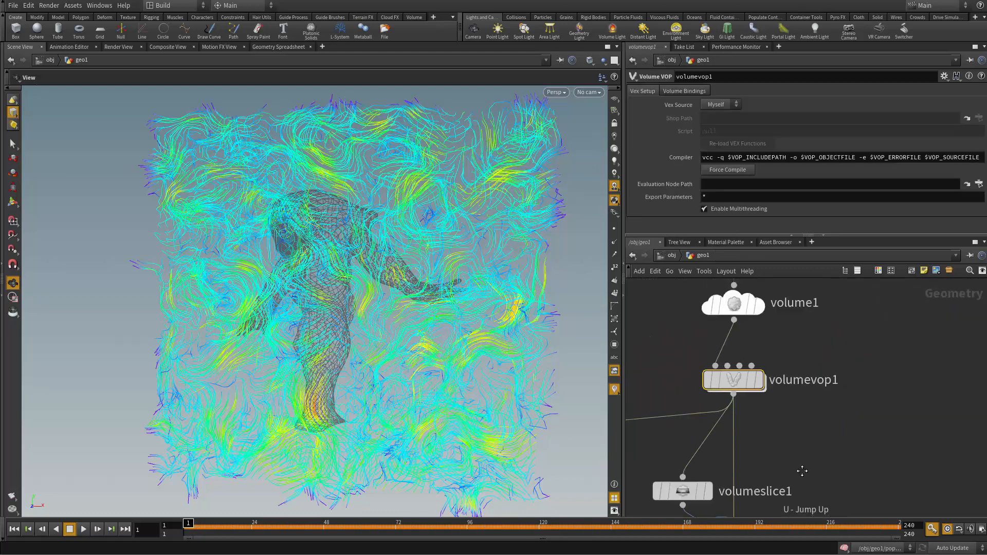
scroll(877, 499, "down", 5)
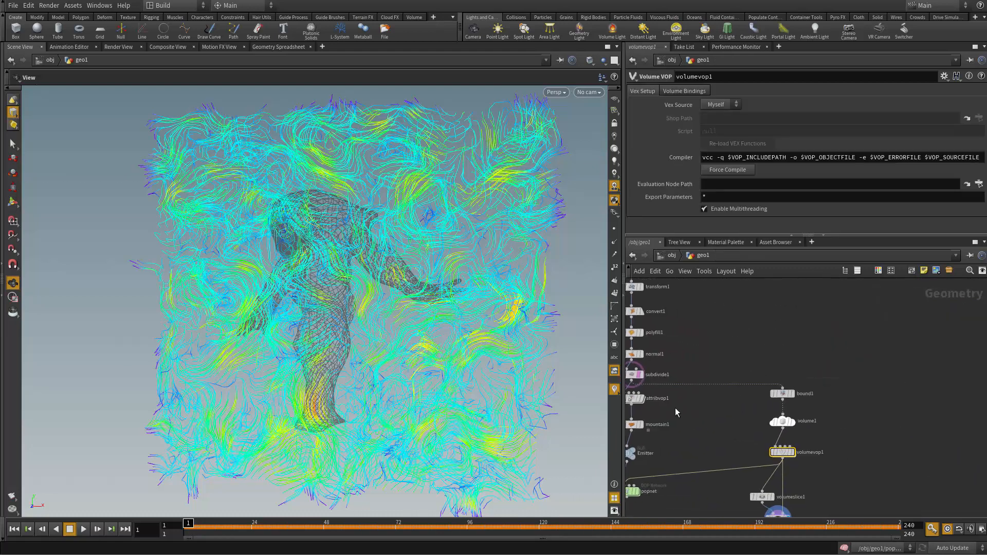
left_click_drag(635, 382, 873, 367)
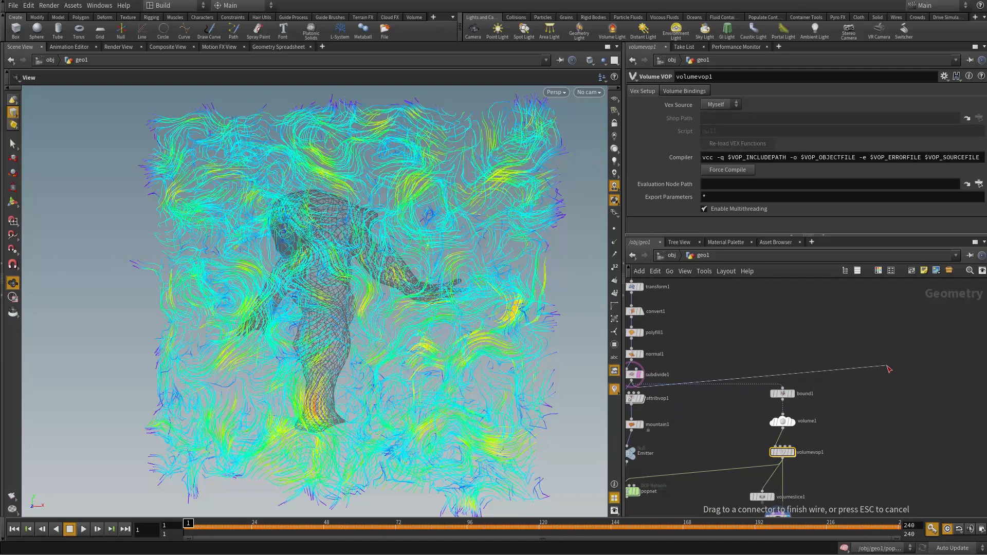
key("Tab")
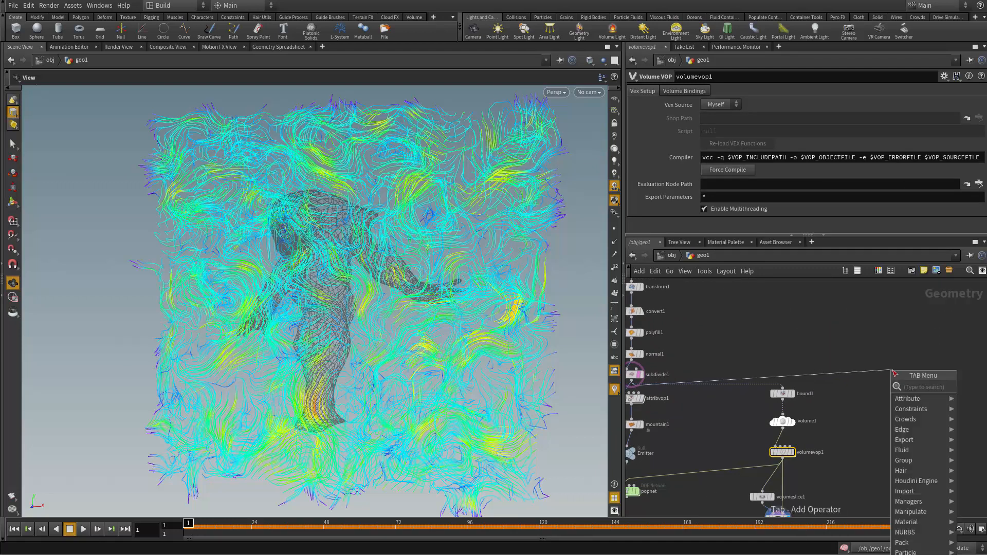
type("v")
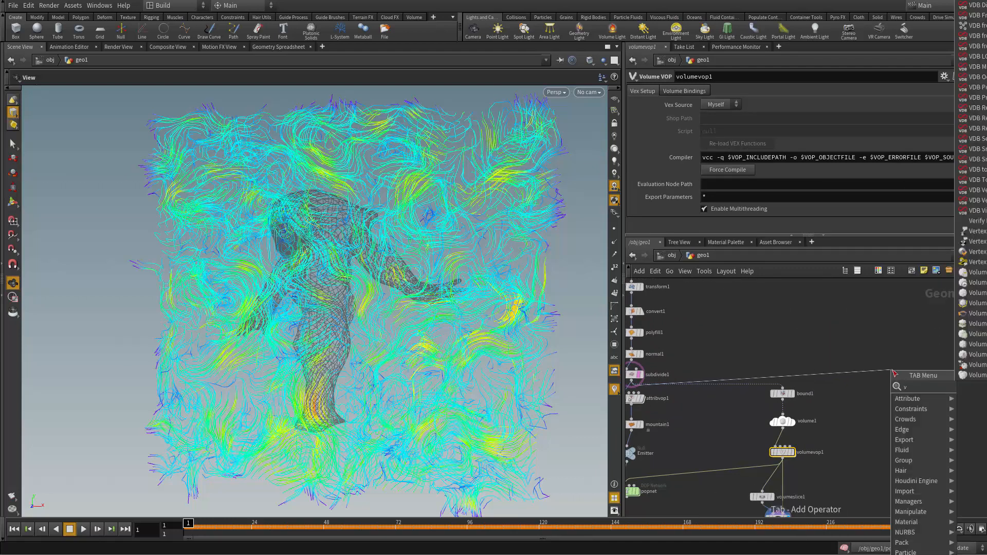
type("db fro")
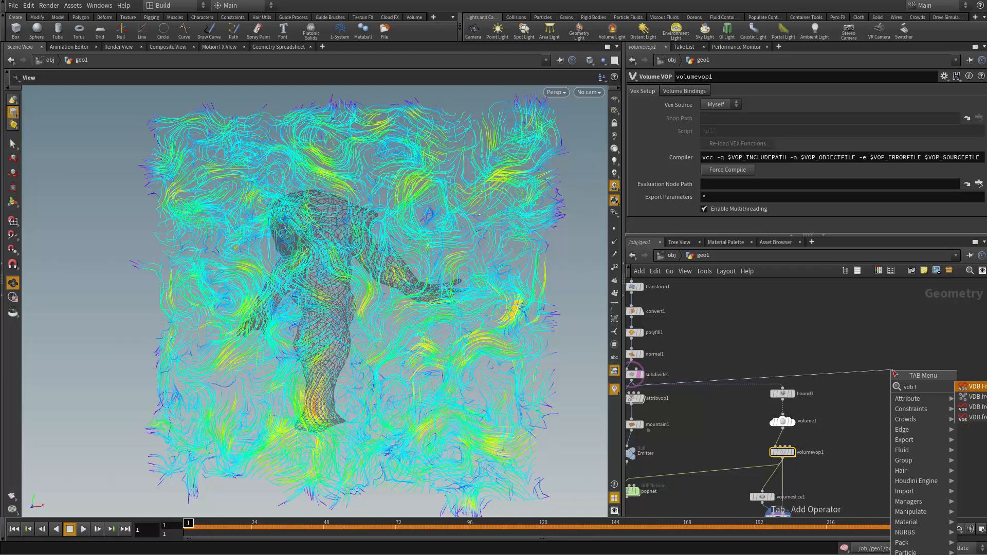
key("Down")
key("Down")
key("Return")
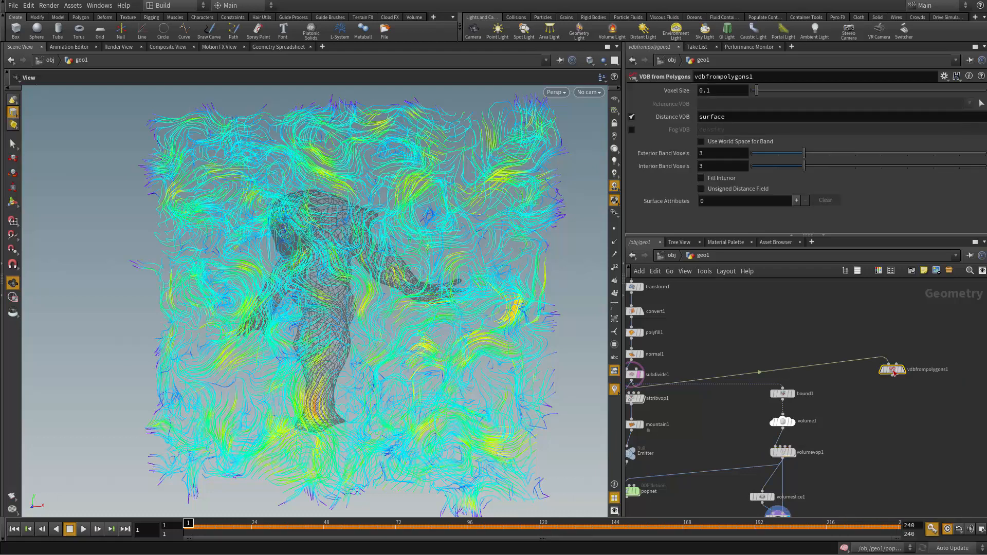
Step: Display vdbfrompolygons1 in the viewport and inspect the voxelized character
scroll(865, 378, "up", 4)
middle_click_drag(893, 392, 817, 401)
left_click(857, 368)
left_click_drag(849, 369, 848, 392)
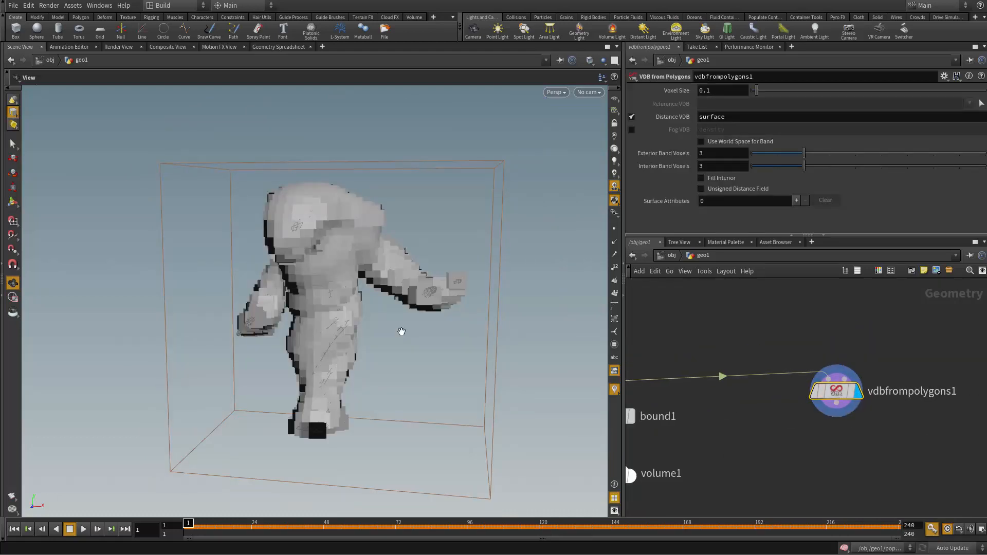
mouse_move(402, 332)
left_mouse_down()
mouse_move(524, 365)
mouse_move(437, 348)
mouse_move(403, 355)
mouse_move(410, 418)
mouse_move(374, 357)
mouse_move(339, 329)
mouse_move(390, 324)
left_mouse_up()
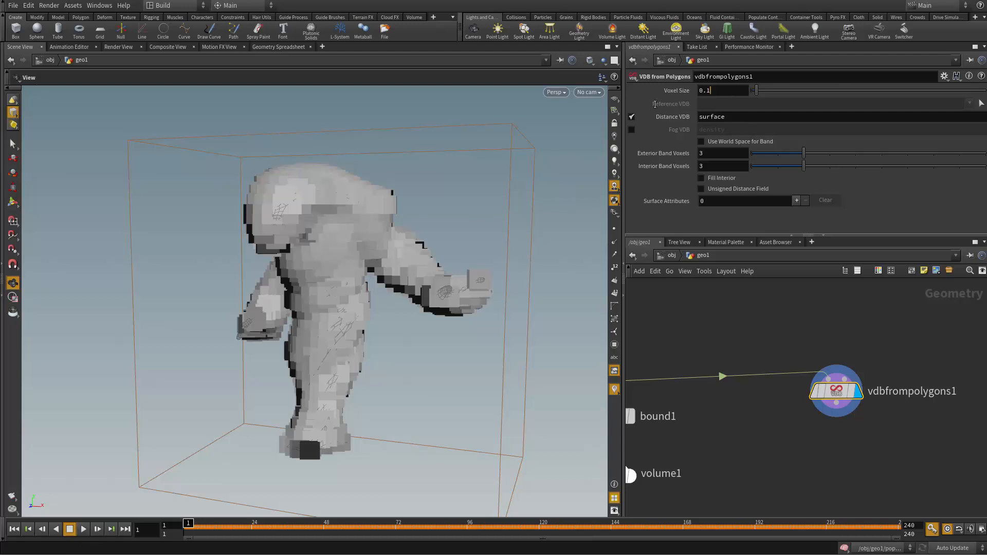
Step: Set the voxel size of vdbfrompolygons1 to 0.025 and check the refined character surface
key("BackSpace")
type("02")
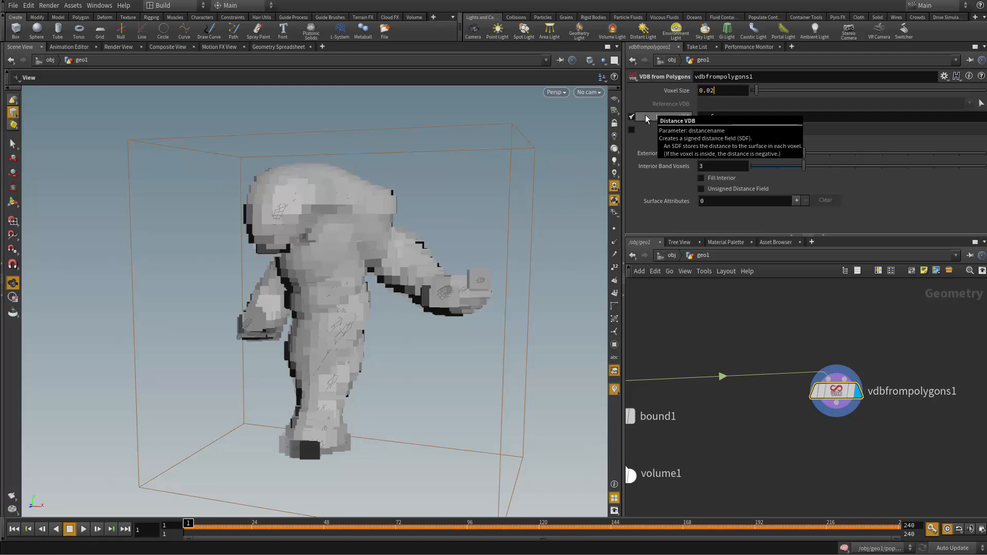
type("5")
key("Return")
left_click_drag(434, 338, 553, 388)
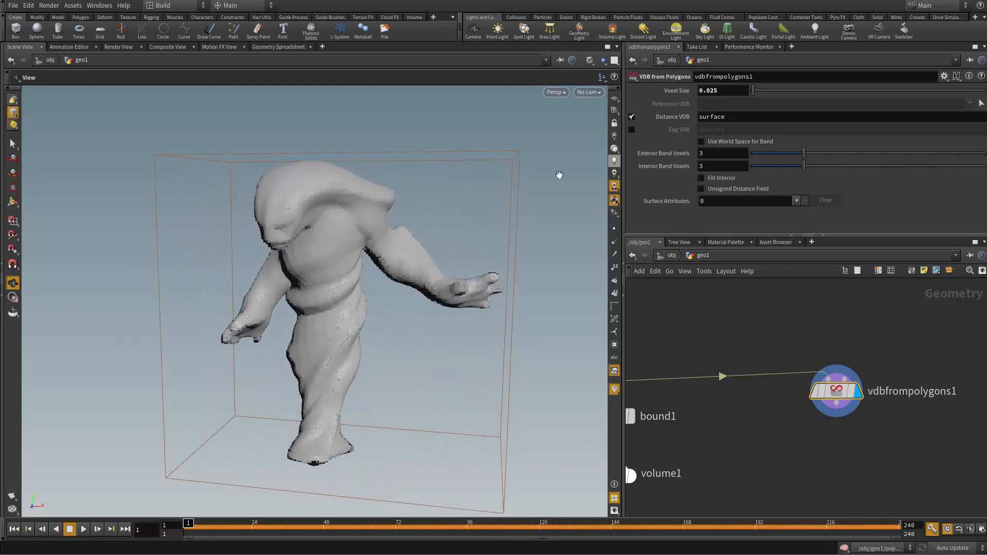
left_click_drag(560, 175, 318, 187)
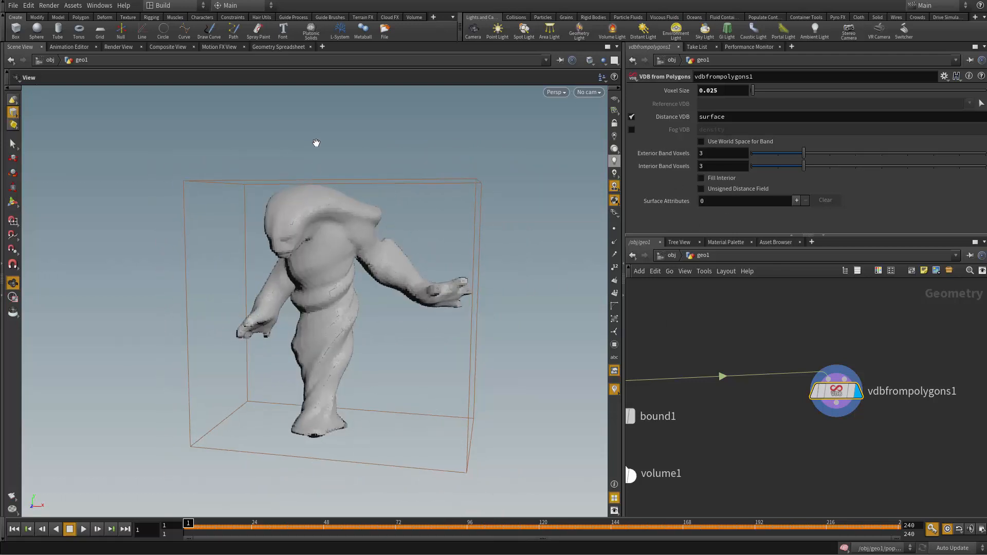
Step: Turn on Use World Space for Band and set both the exterior band and the interior band to 1
left_click(702, 142)
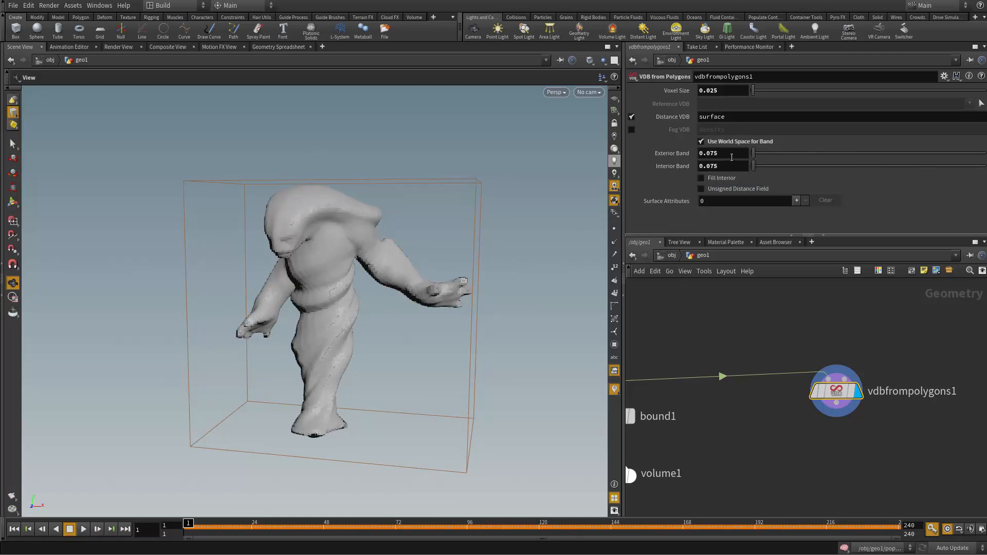
type("1")
key("Tab")
type("1")
key("Return")
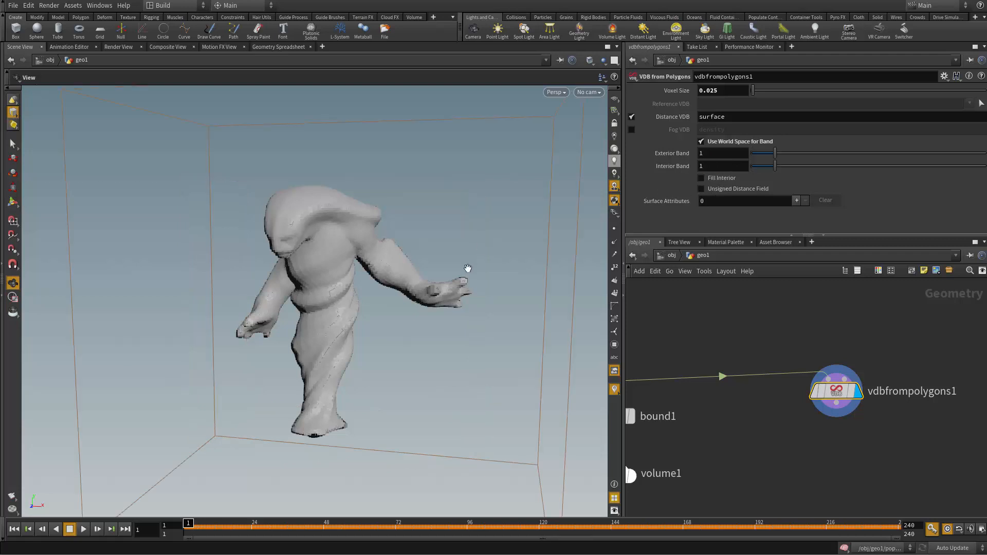
Step: Undo the last interior band change on vdbfrompolygons1, keeping the exterior band at 1
scroll(469, 266, "down", 3)
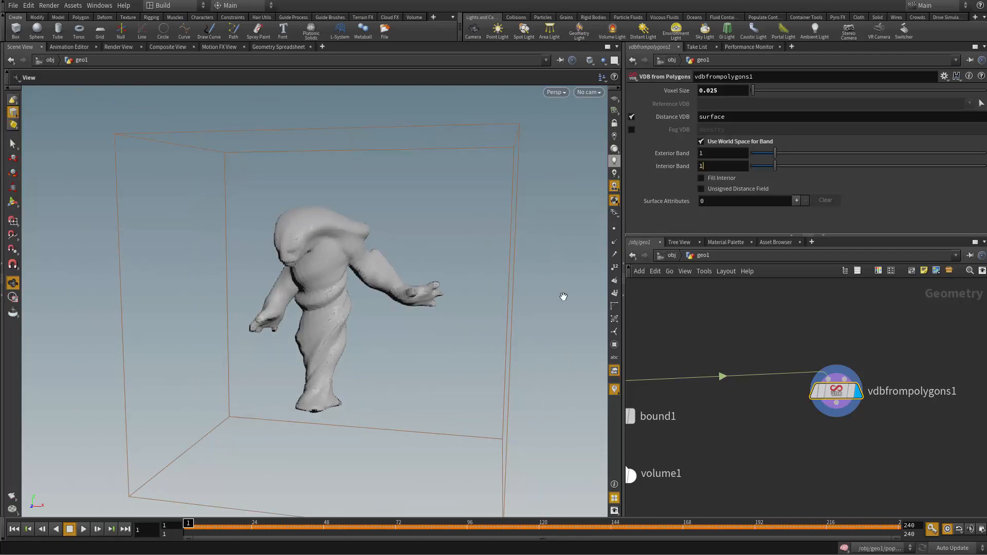
key("ctrl+z")
key("ctrl+z")
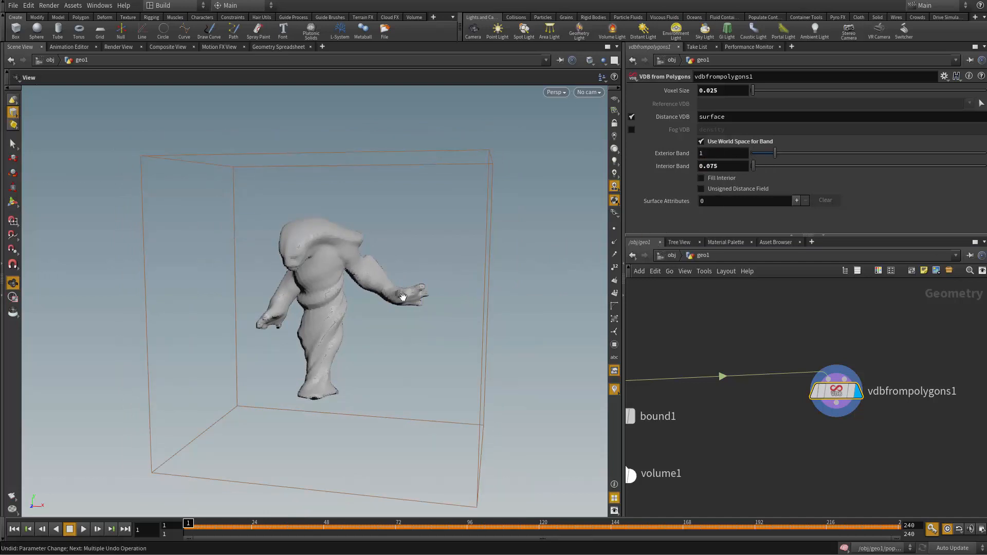
Step: Examine from several angles how far the VDB's bounding box extends around the character
left_click_drag(404, 297, 348, 191)
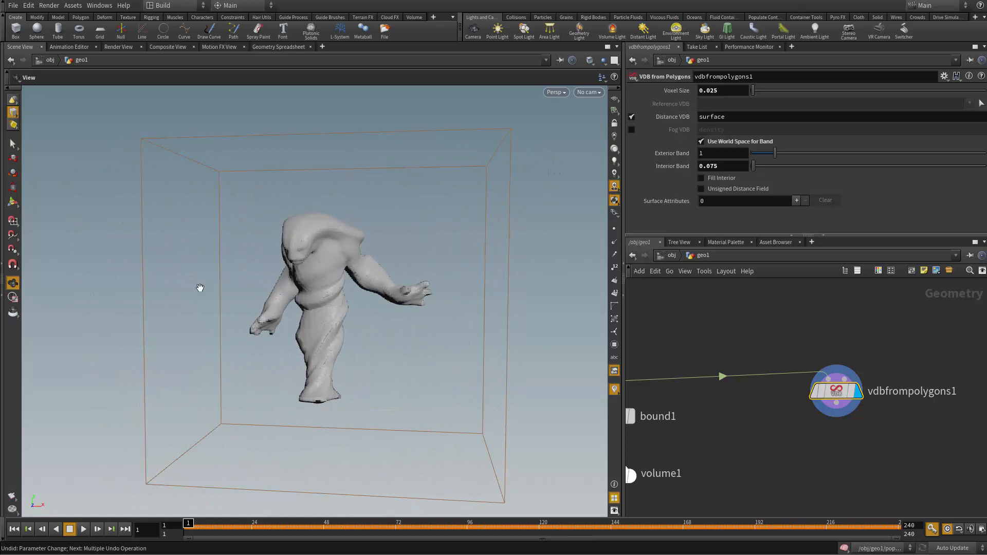
left_click_drag(216, 298, 230, 330)
right_click_drag(229, 330, 219, 278)
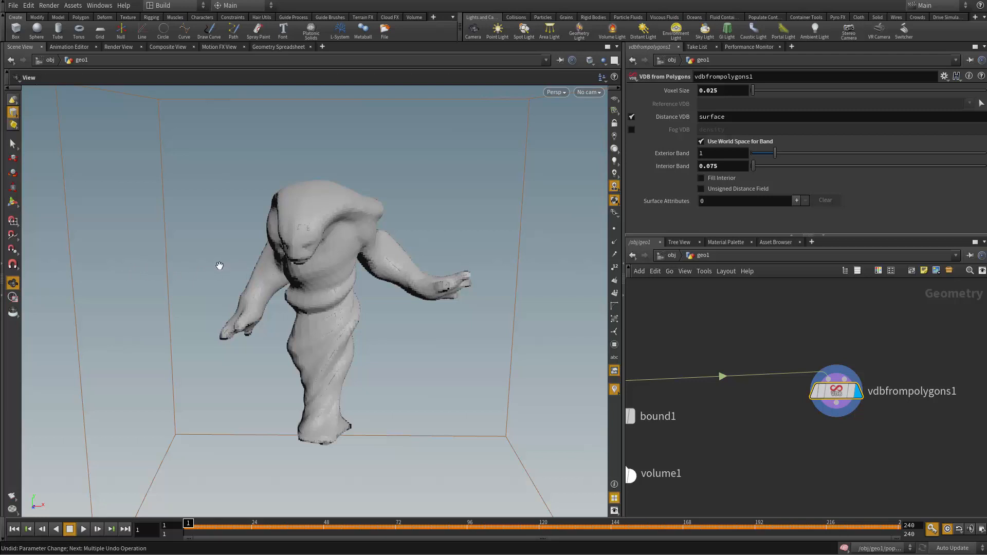
left_click_drag(220, 266, 328, 227)
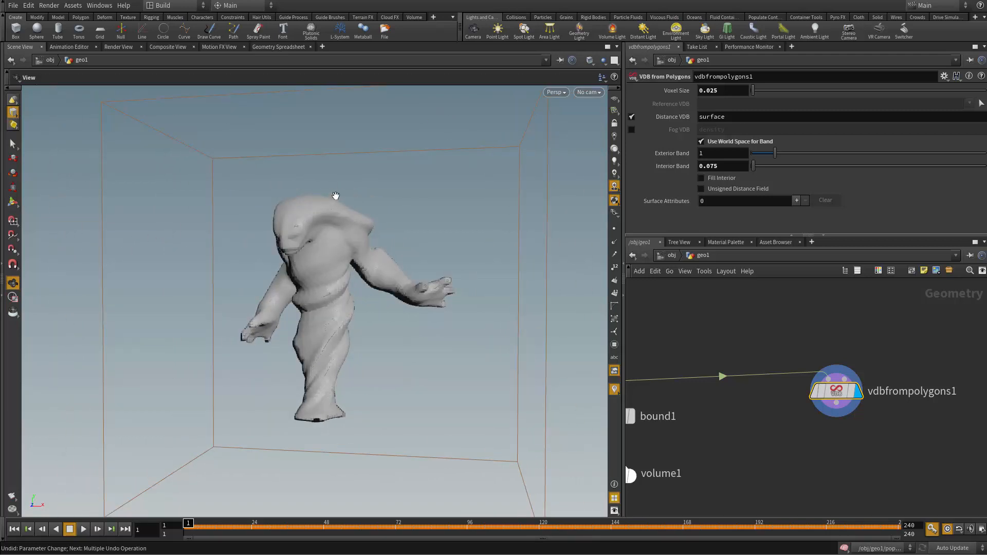
scroll(383, 212, "up", 3)
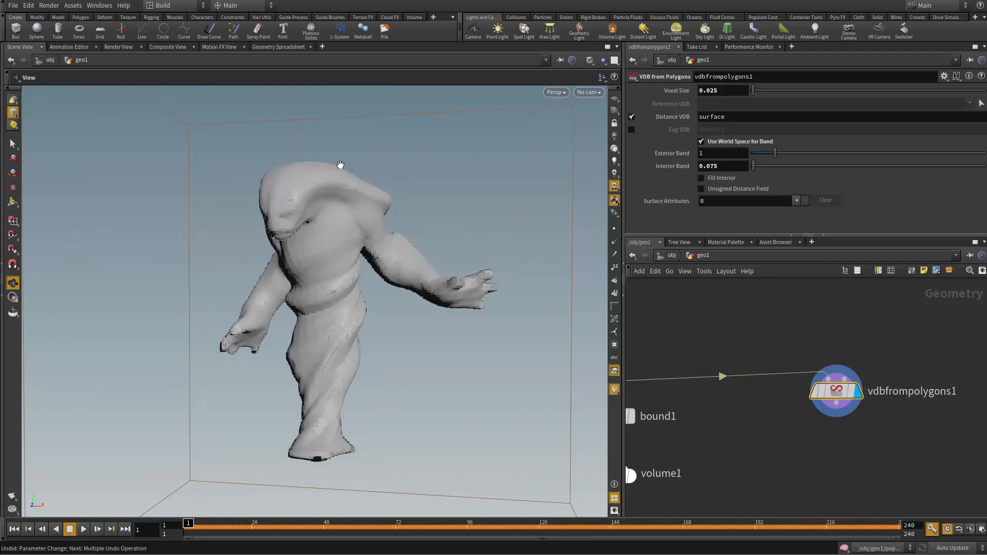
Step: Inspect the VDB's voxel surface up close around the head, chest and arms, and review the whole figure within its bounds
scroll(326, 211, "up", 10)
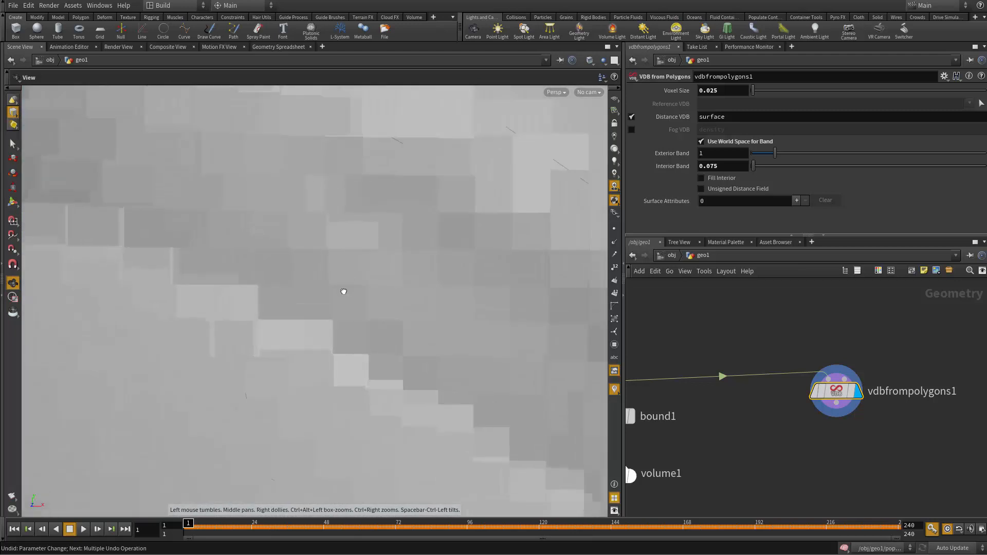
scroll(249, 277, "up", 6)
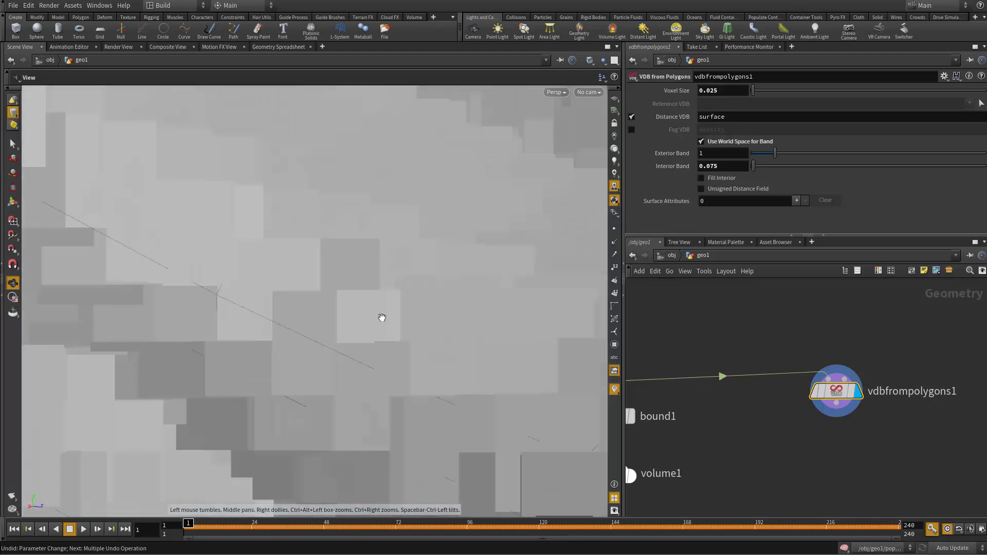
scroll(370, 287, "down", 10)
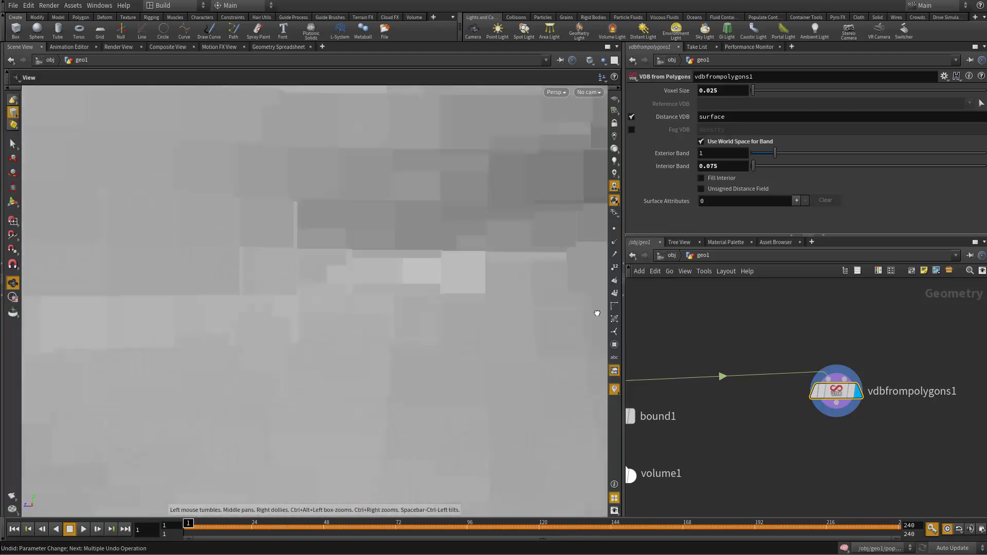
scroll(329, 401, "down", 10)
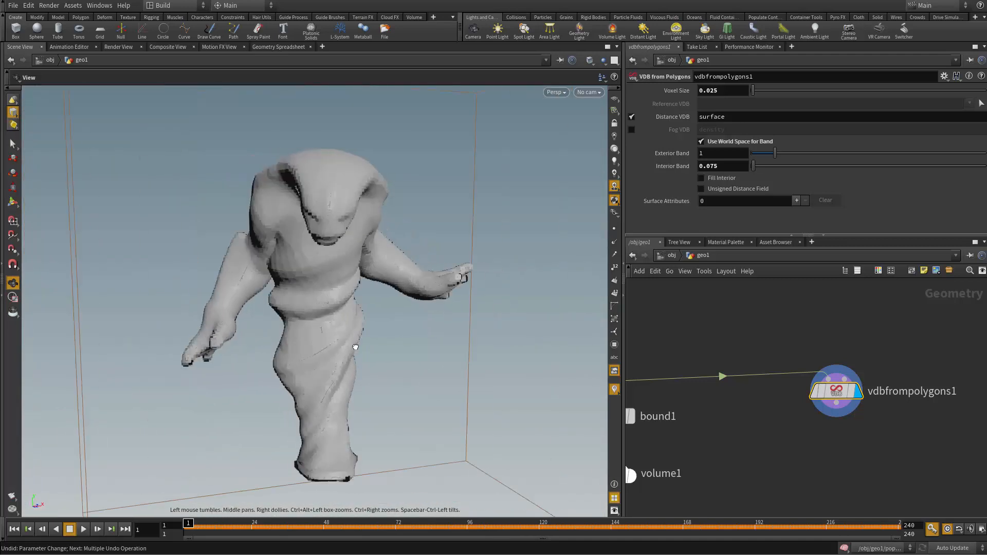
scroll(370, 345, "up", 4)
scroll(370, 376, "up", 4)
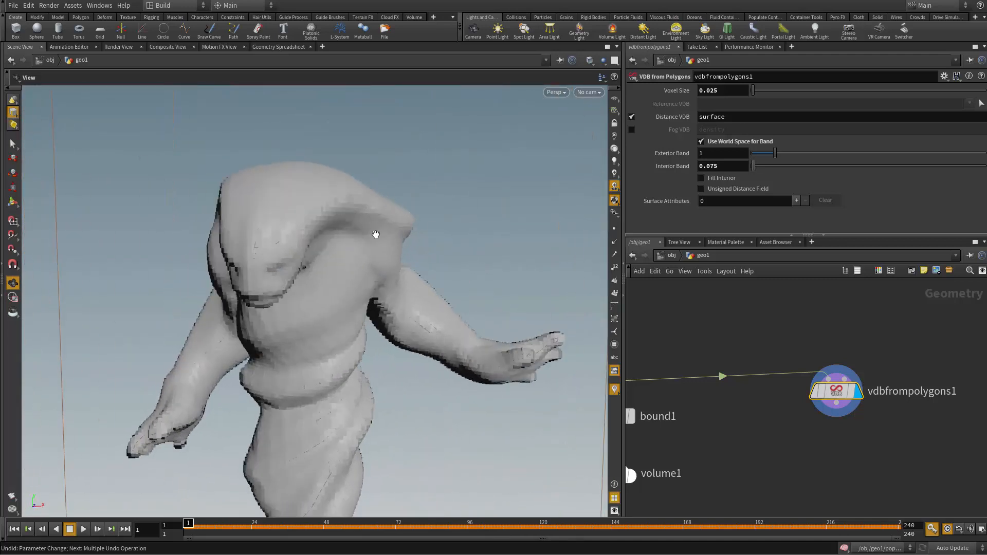
scroll(312, 207, "up", 4)
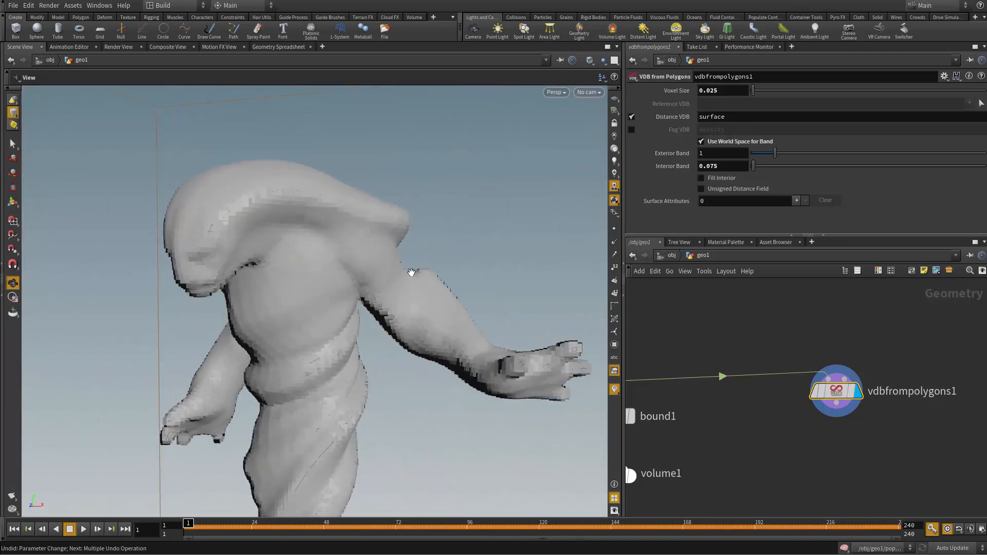
left_click_drag(357, 293, 564, 370)
scroll(531, 372, "up", 5)
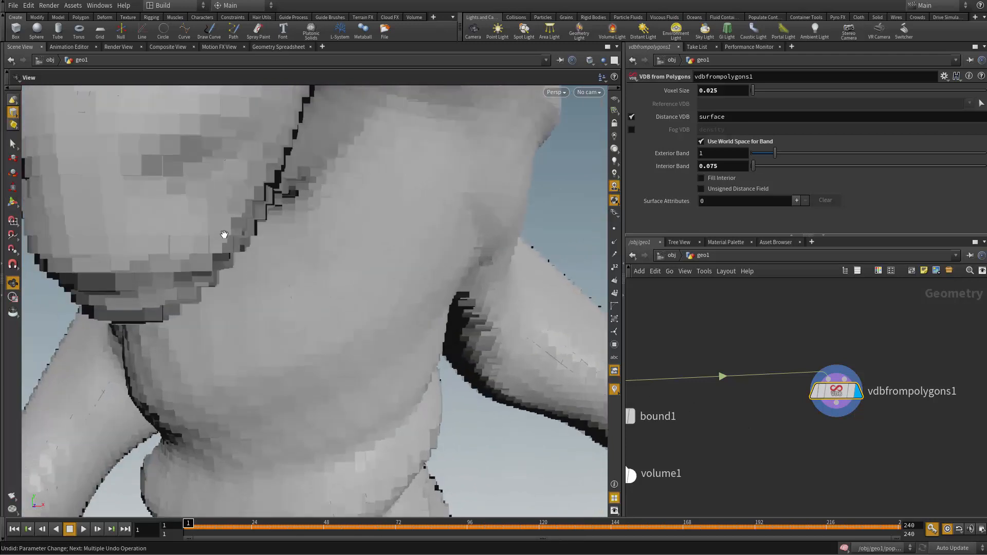
scroll(226, 346, "down", 8)
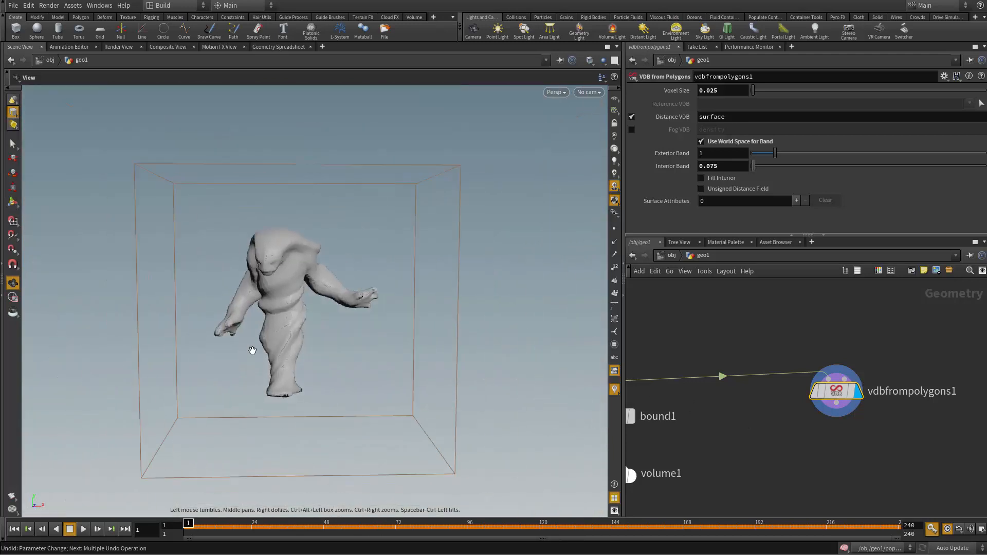
left_click_drag(258, 335, 390, 390)
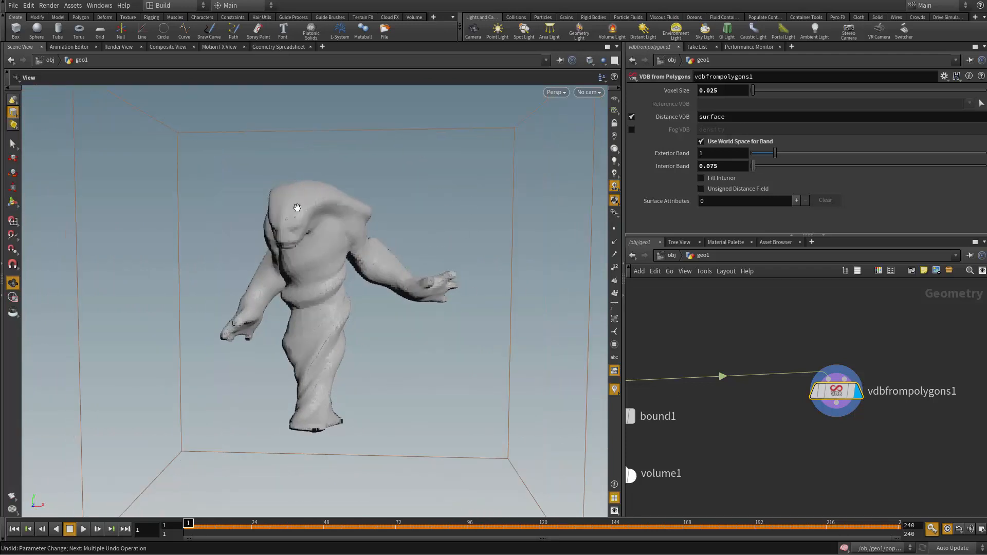
left_click_drag(287, 288, 227, 192)
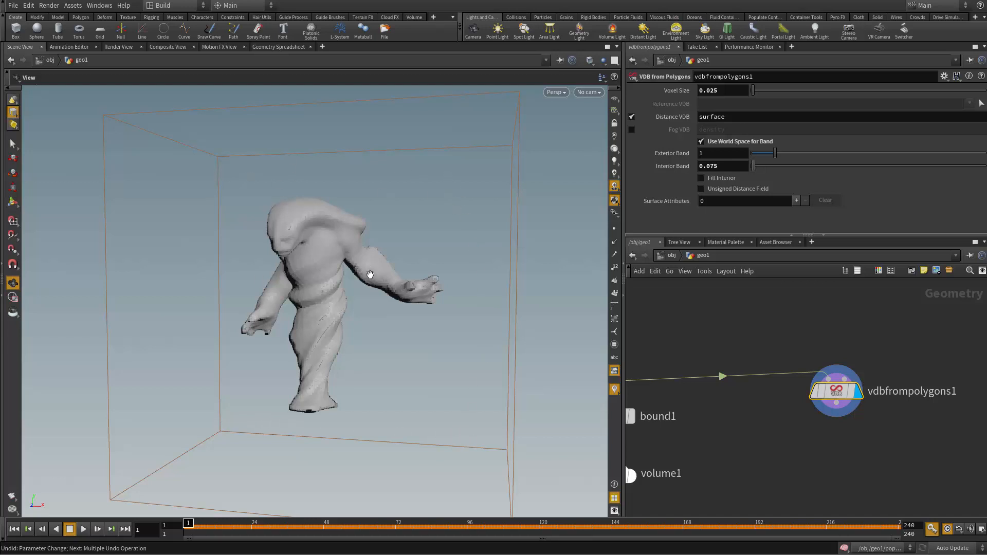
scroll(815, 401, "down", 5)
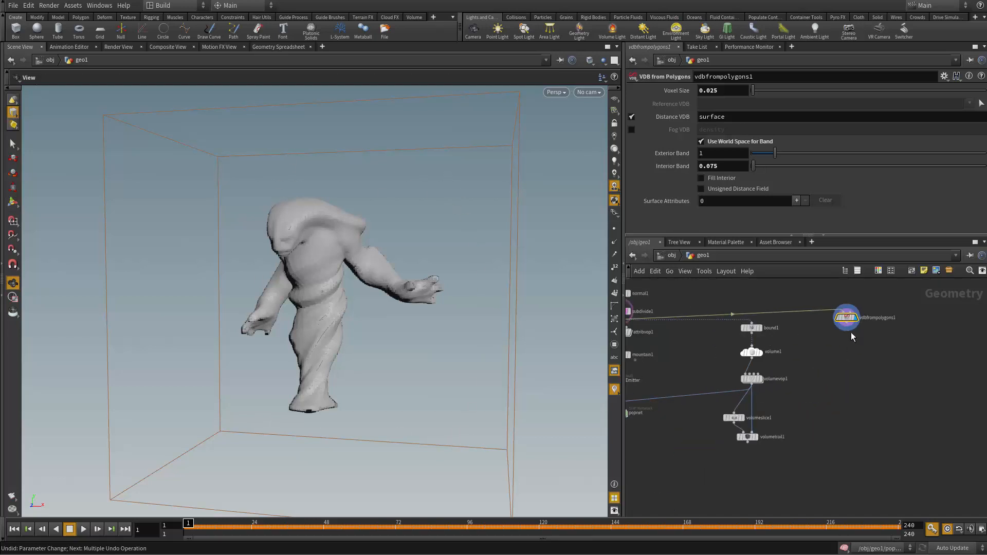
left_click_drag(852, 336, 821, 346)
scroll(802, 384, "up", 3)
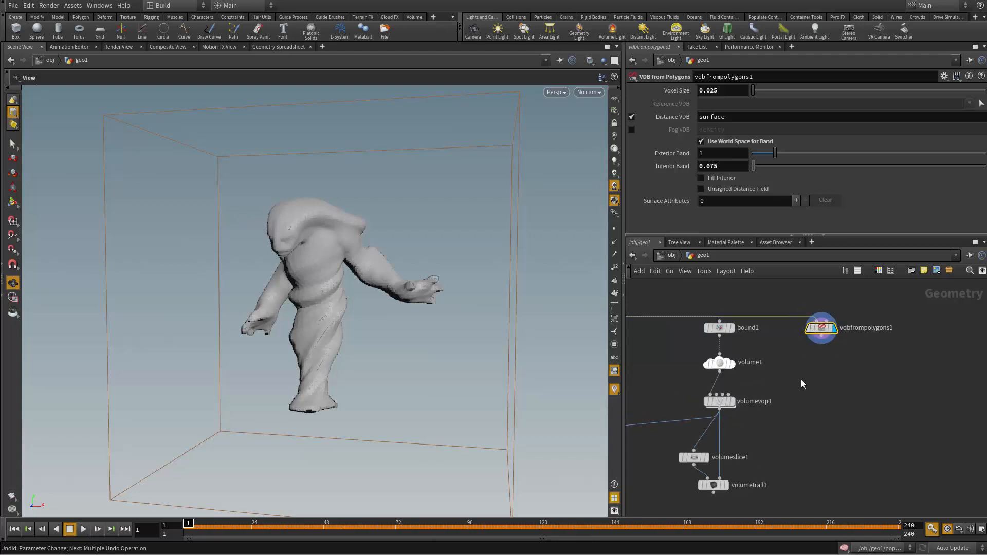
middle_click_drag(802, 381, 818, 373)
scroll(802, 360, "up", 1)
scroll(812, 351, "down", 1)
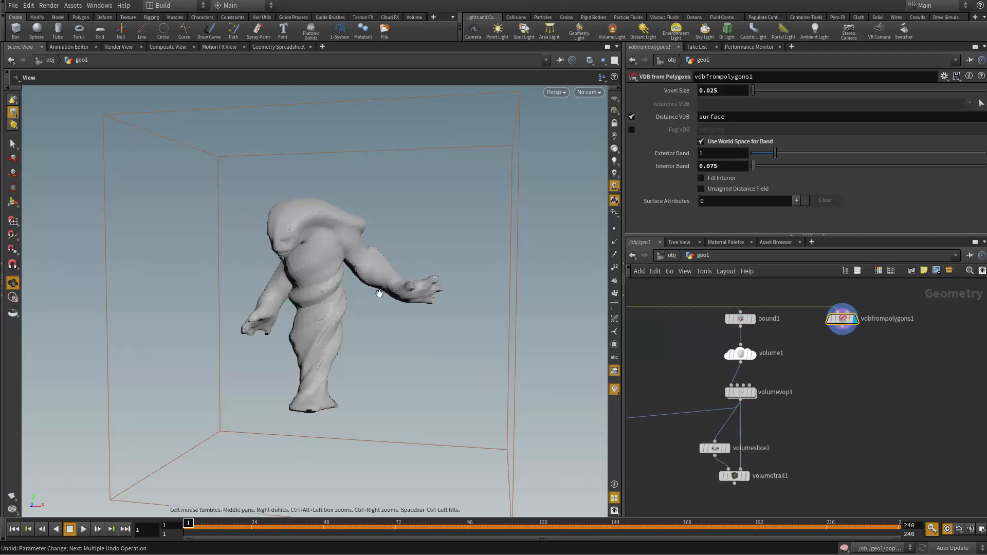
mouse_move(378, 293)
left_mouse_down()
mouse_move(311, 293)
mouse_move(362, 288)
left_mouse_up()
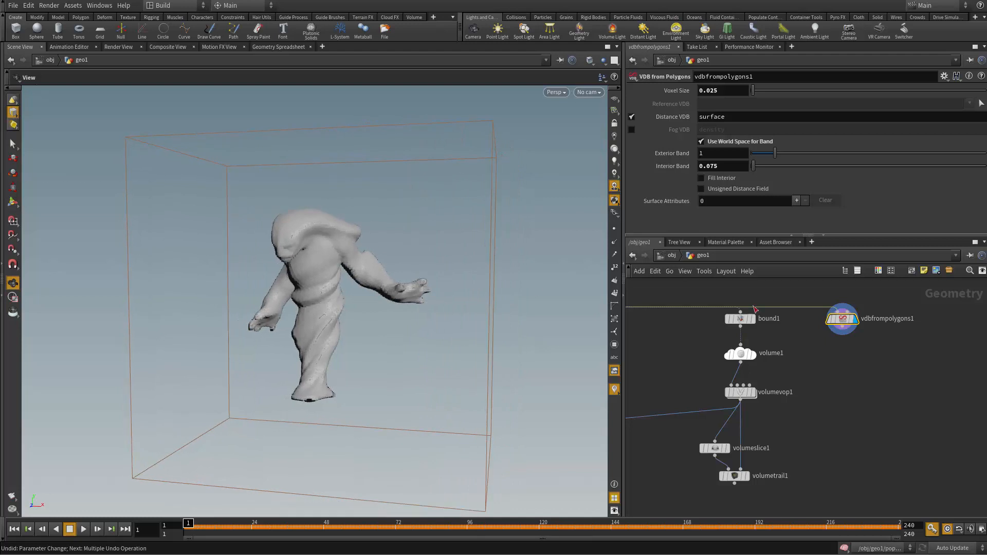
scroll(842, 358, "up", 2)
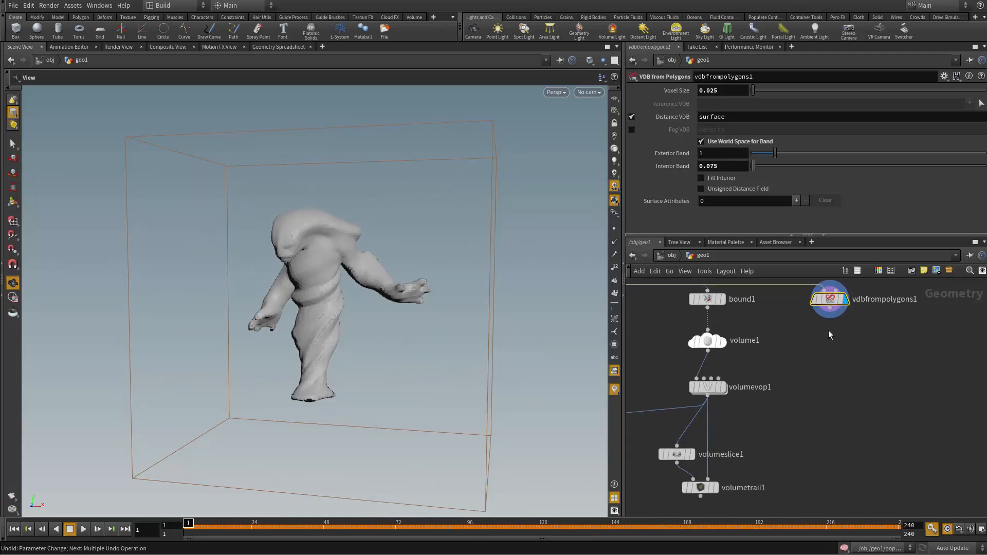
middle_click_drag(829, 330, 769, 439)
scroll(769, 440, "up", 2)
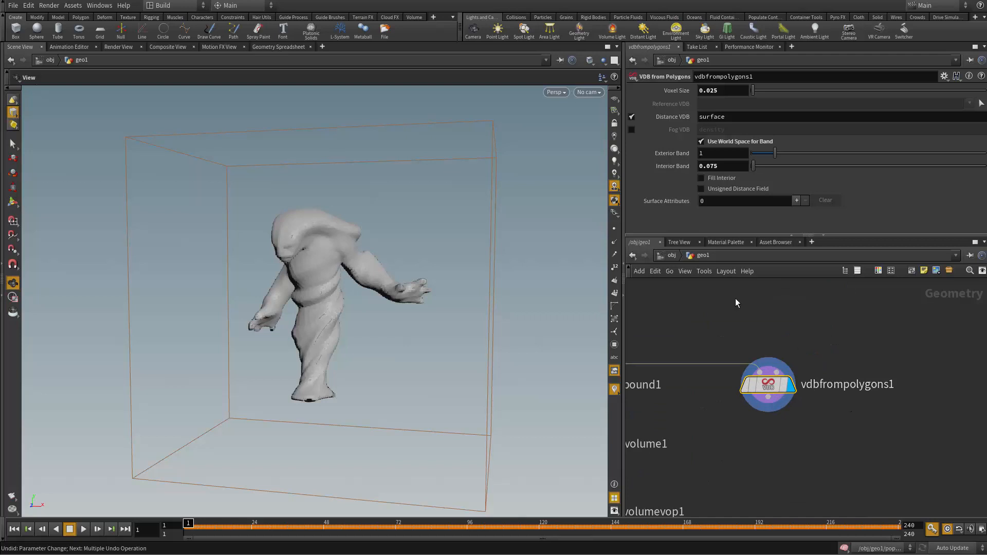
scroll(761, 449, "down", 2)
Step: Connect the output of vdbfrompolygons1 to the second input of volumevop1
middle_click_drag(761, 449, 849, 333)
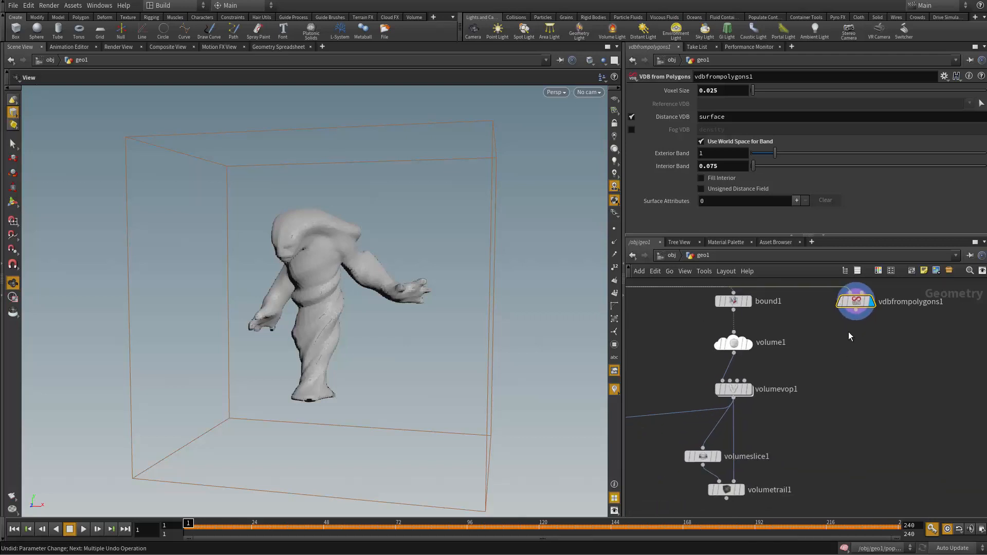
left_click_drag(856, 319, 750, 375)
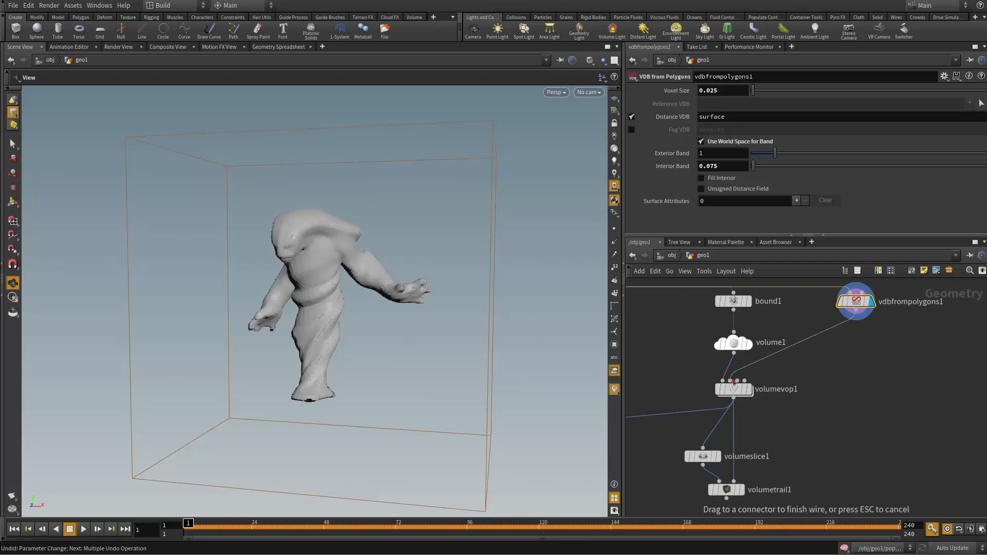
left_click(734, 383)
scroll(811, 469, "up", 3)
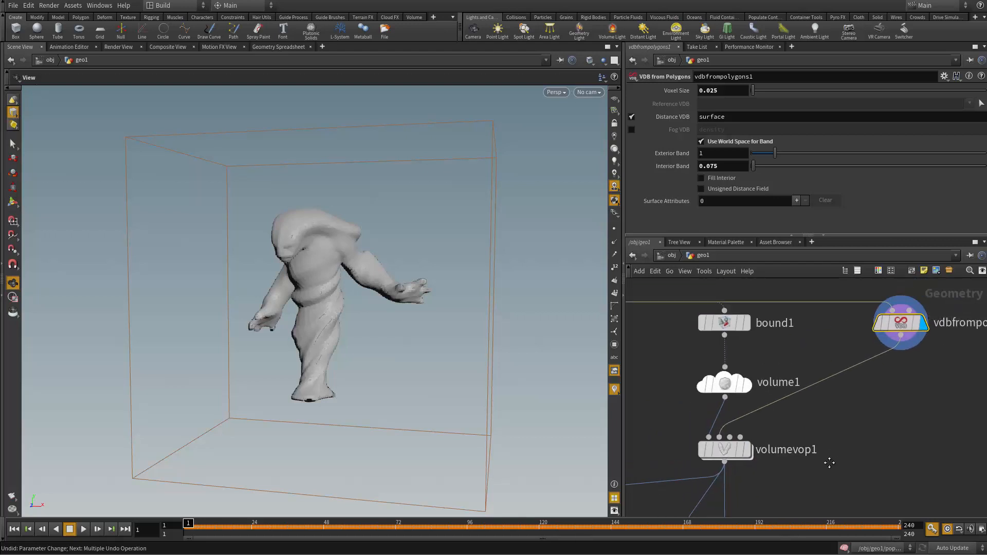
scroll(817, 453, "down", 2)
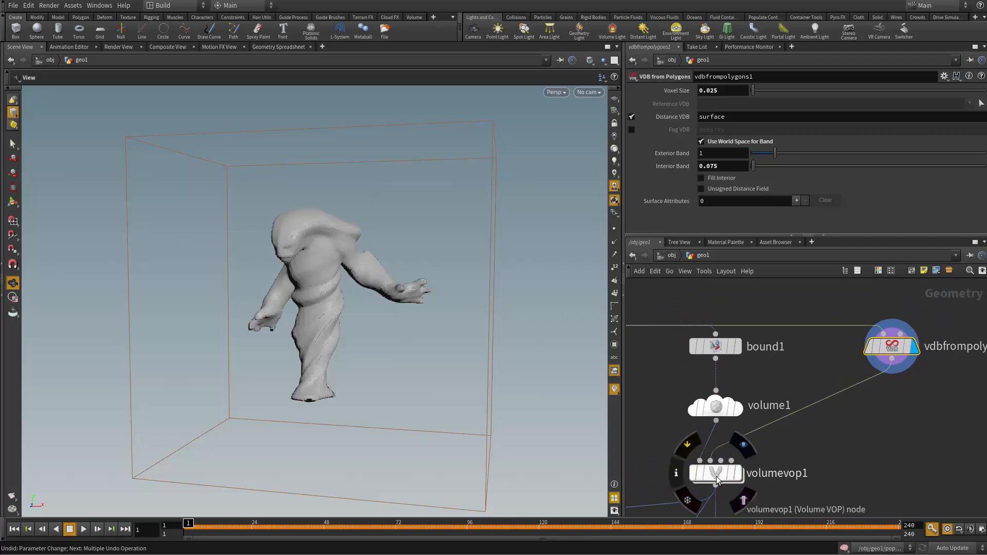
Step: Inside volumevop1, wire OpInput2 into the sdf input of the curl noise node
double_click(714, 476)
middle_click_drag(714, 476, 746, 439)
left_click_drag(715, 449, 763, 444)
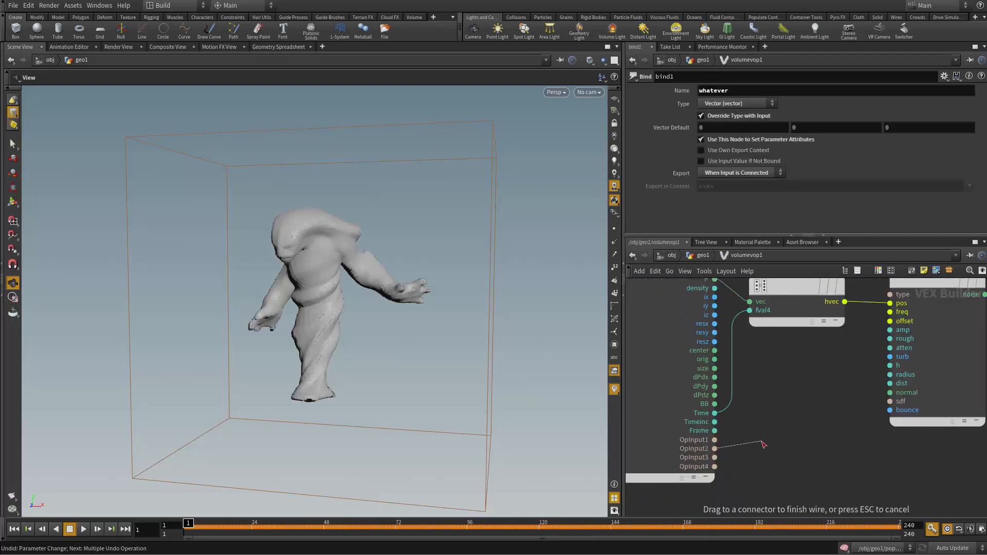
left_click(893, 402)
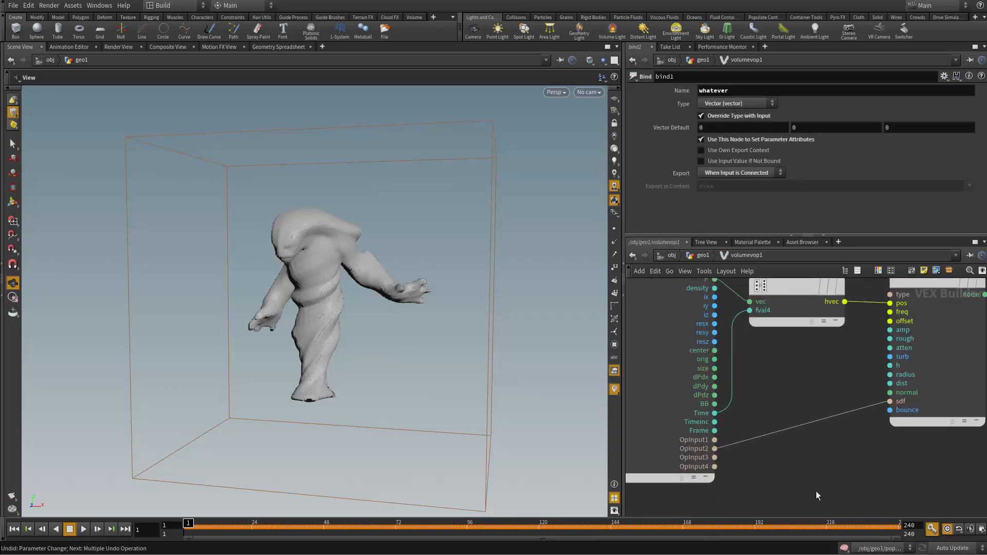
scroll(807, 473, "down", 3)
Step: Return to the geo1 network and display volumetrail1 to view the velocity trails around the character
key("u")
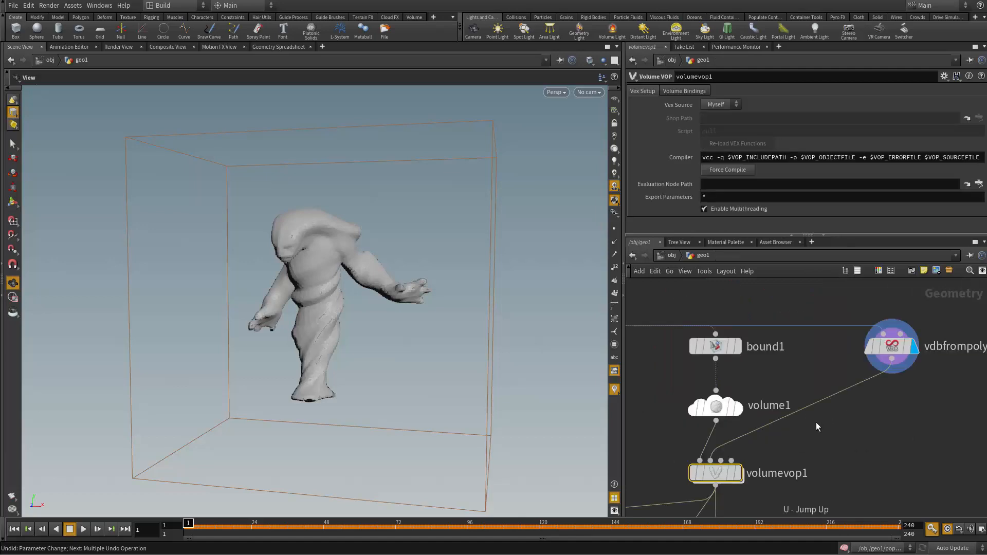
middle_click_drag(735, 419, 756, 356)
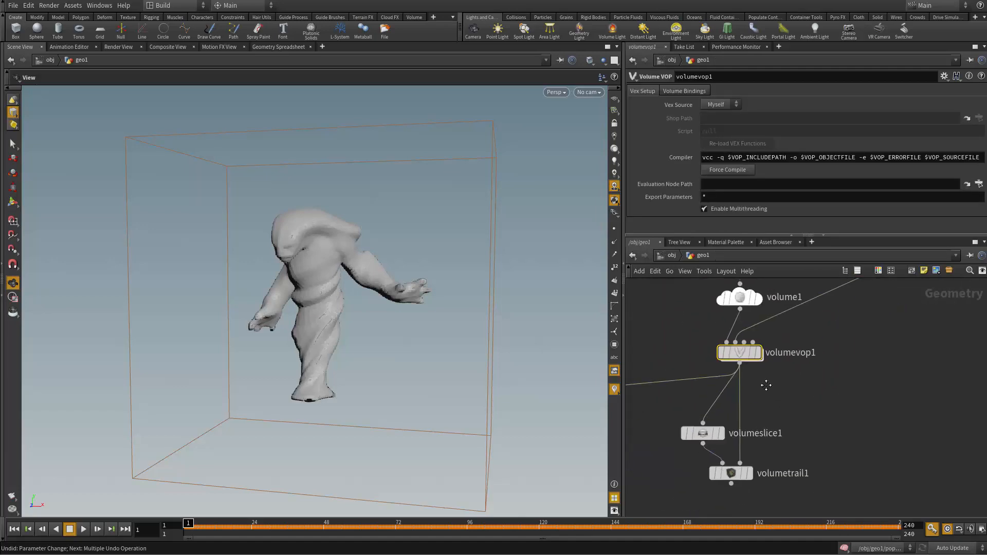
left_click(747, 471)
left_click_drag(394, 363, 271, 249)
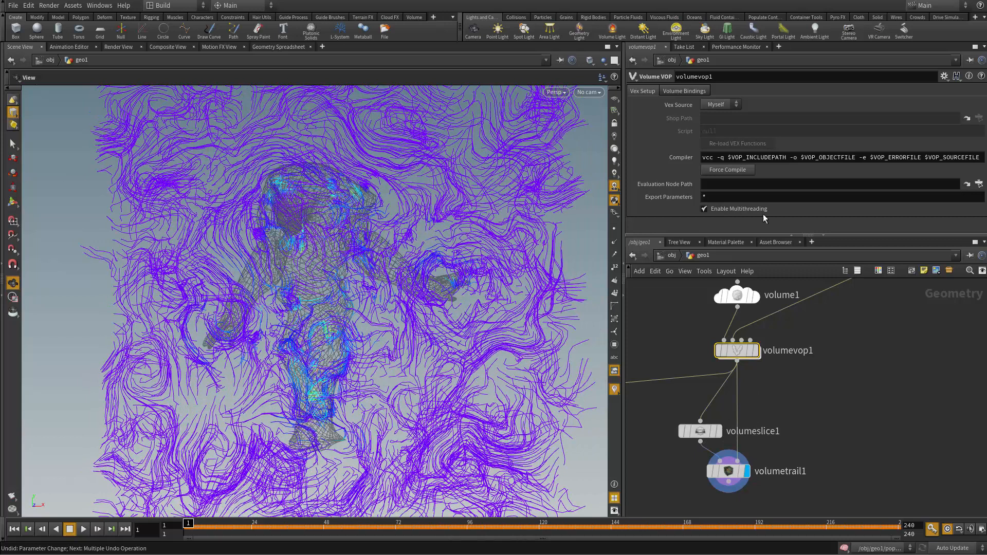
Step: On volumetrail1, turn off Detect Range and set the velocity visualization Maximum to 3.57
left_click(727, 480)
scroll(682, 199, "down", 1)
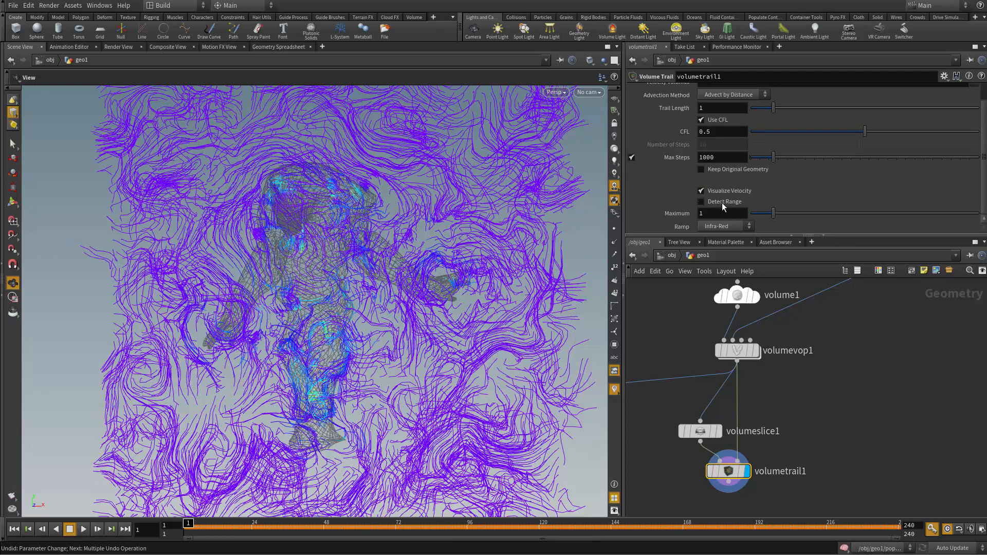
left_click(721, 202)
right_click_drag(383, 323, 288, 316)
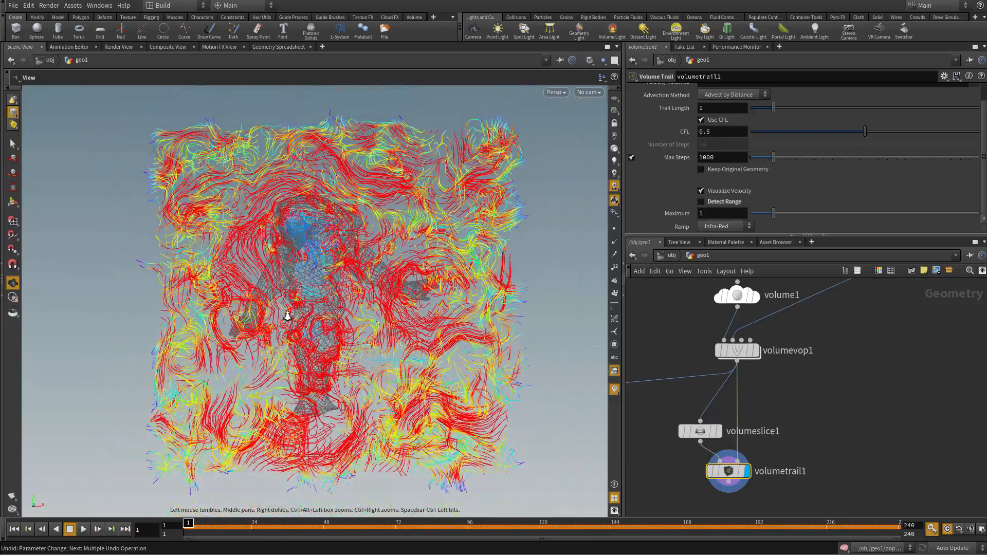
left_click_drag(773, 214, 840, 226)
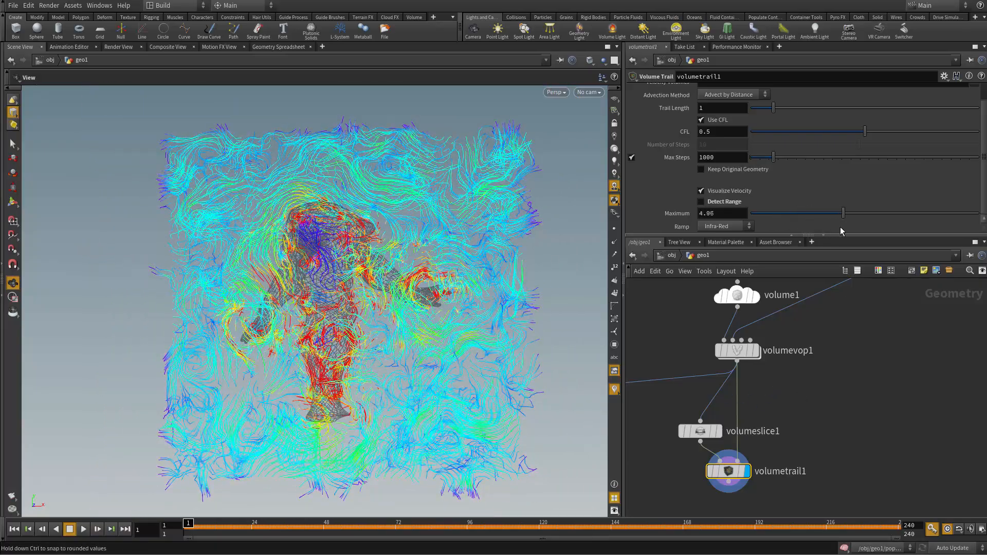
middle_click_drag(838, 378, 821, 403)
scroll(850, 407, "up", 2)
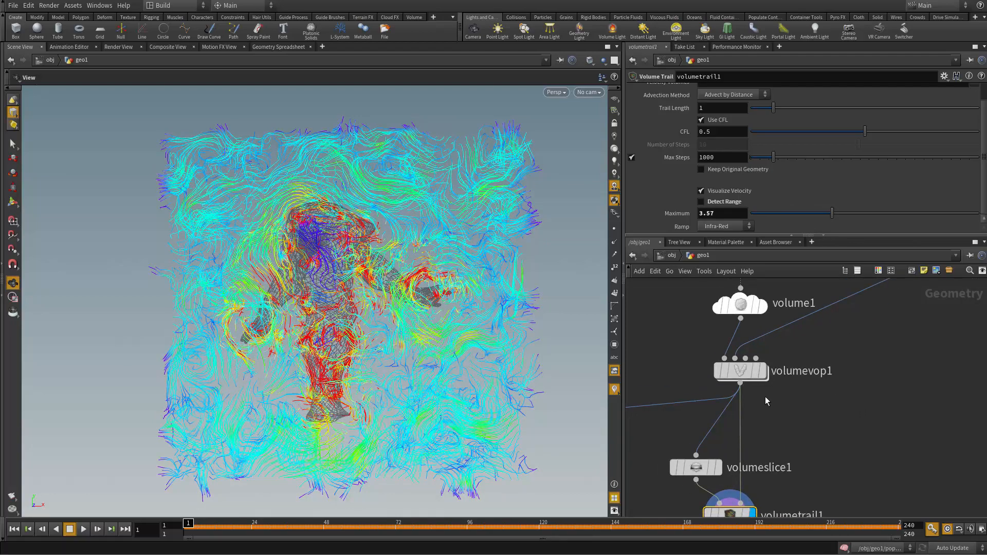
left_click_drag(437, 367, 251, 188)
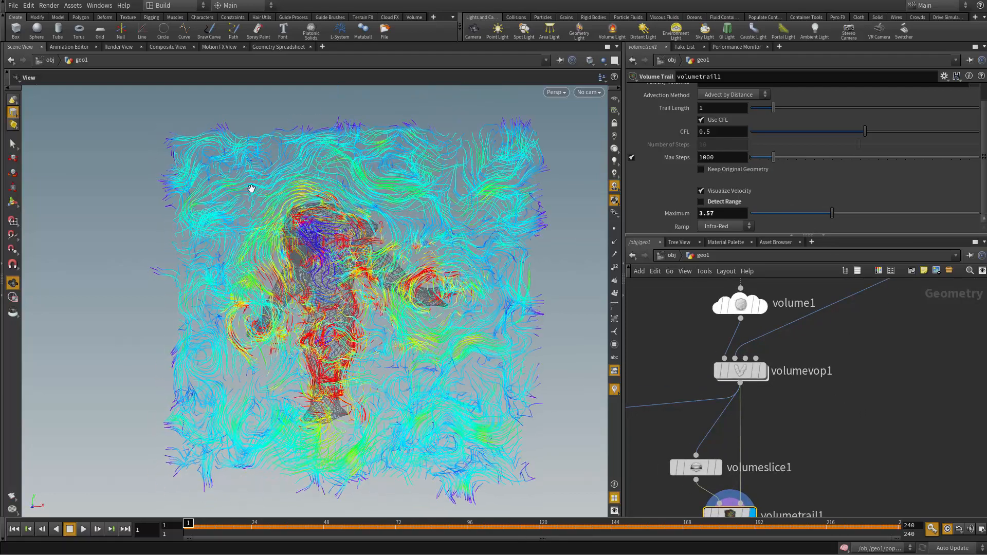
scroll(785, 417, "up", 2)
Step: Inside volumevop1, promote the type, freq, offset and amp inputs of curlnoise1 to parameters
middle_click_drag(778, 404, 700, 414)
double_click(766, 375)
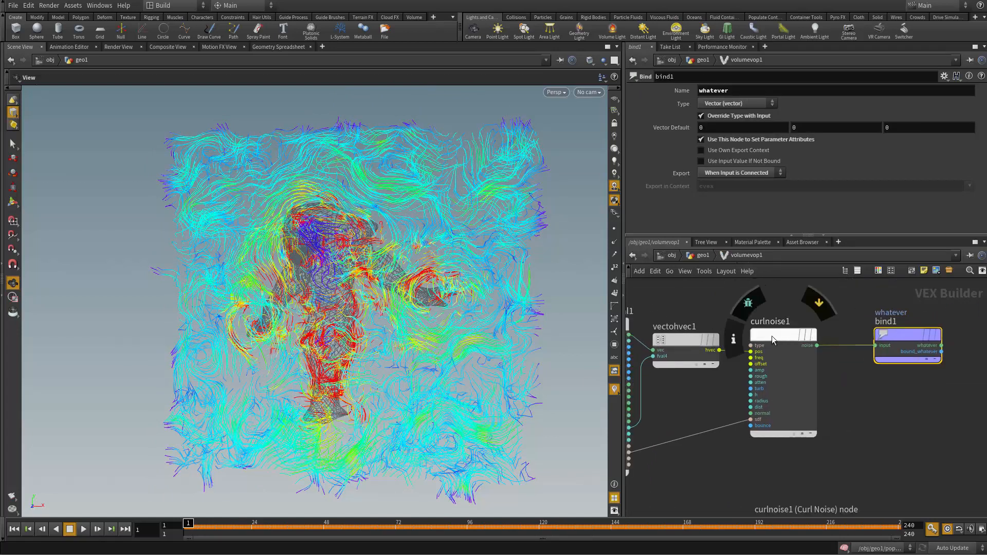
scroll(773, 350, "up", 4)
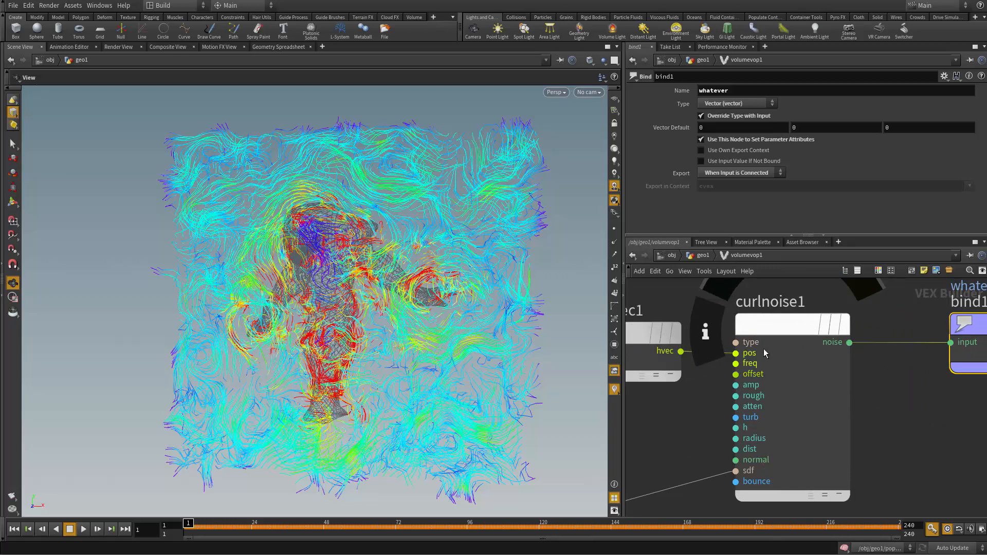
right_click(753, 345)
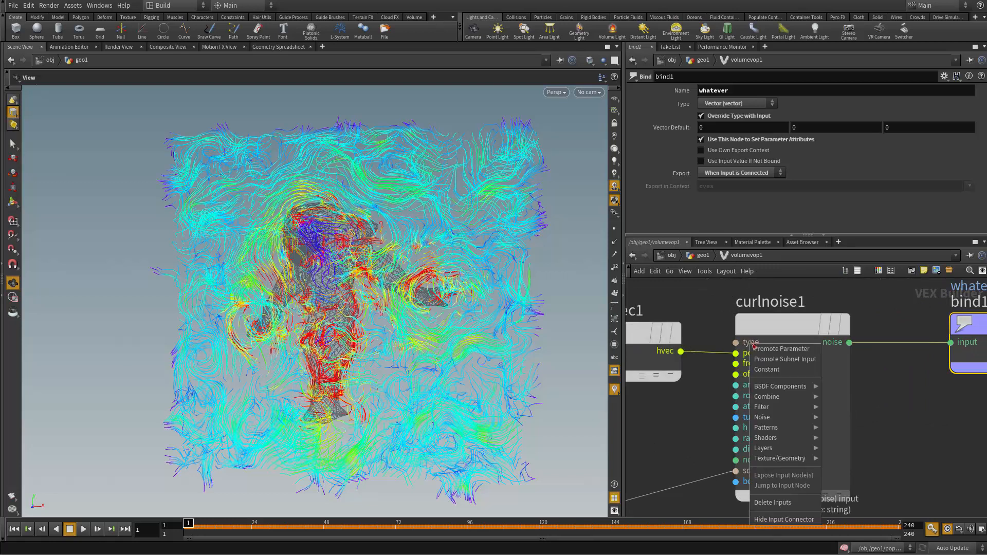
left_click(782, 350)
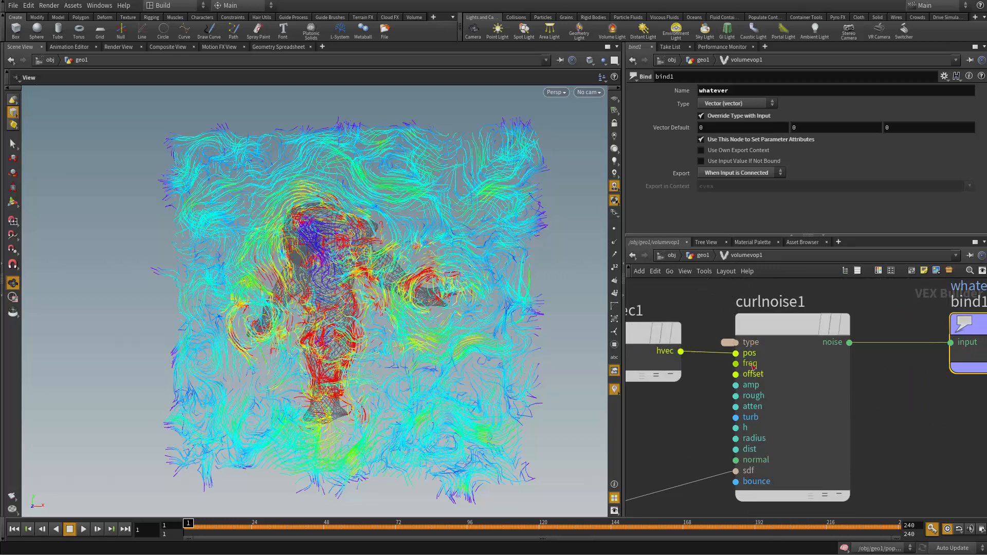
right_click(743, 363)
left_click(771, 369)
right_click(743, 374)
left_click(766, 379)
right_click(757, 387)
left_click(771, 392)
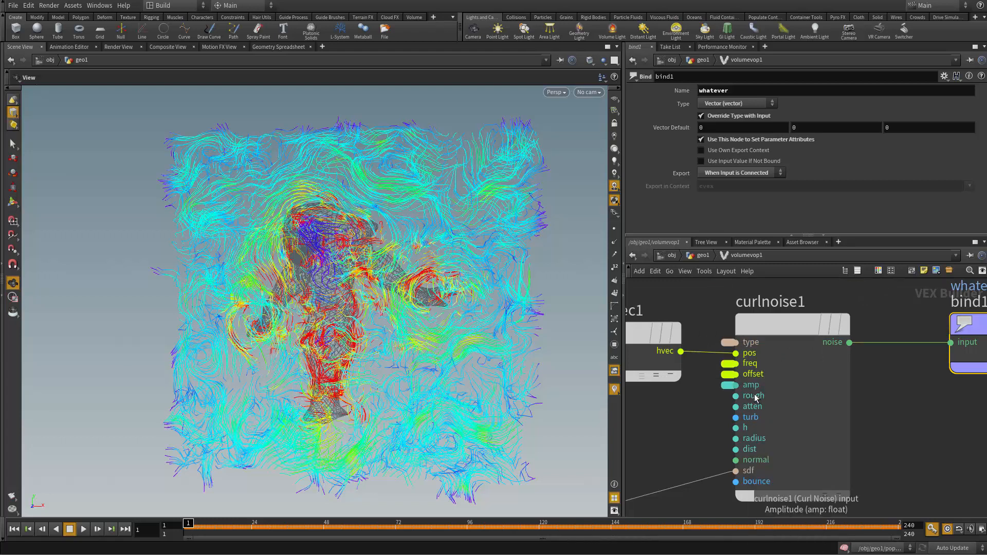
Step: Promote the rough, turb, atten and h inputs of curlnoise1 to parameters
right_click(756, 397)
left_click(772, 402)
right_click(755, 417)
left_click(772, 423)
right_click(752, 407)
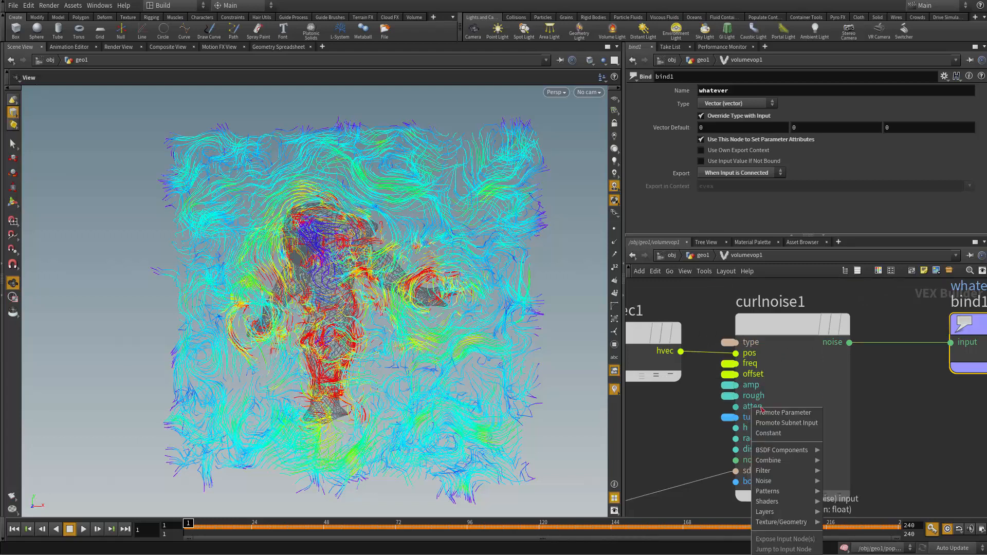
left_click(772, 412)
right_click(746, 427)
left_click(762, 434)
Step: Promote the radius and bounce inputs of curlnoise1 to parameters, and return to the geo1 network
right_click(759, 441)
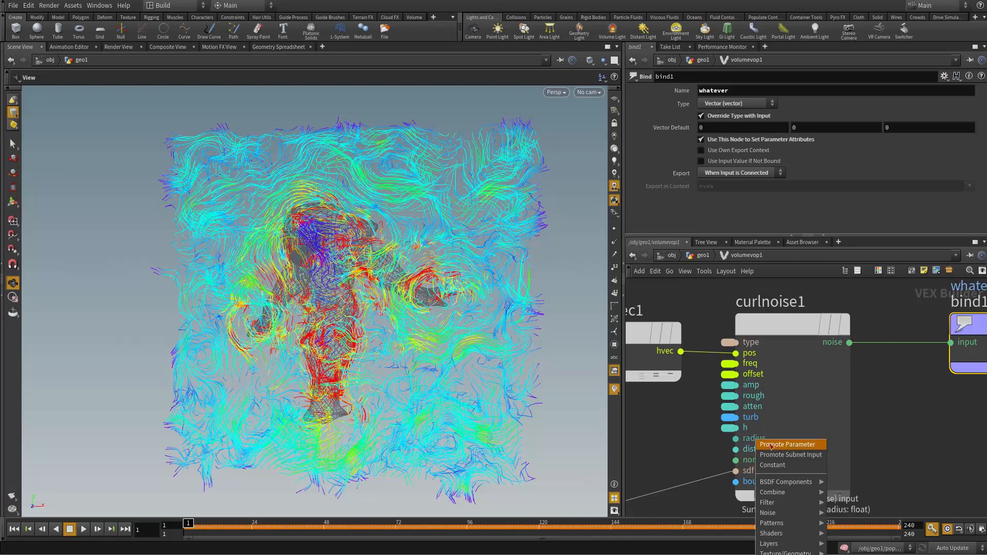
left_click(771, 446)
right_click(759, 481)
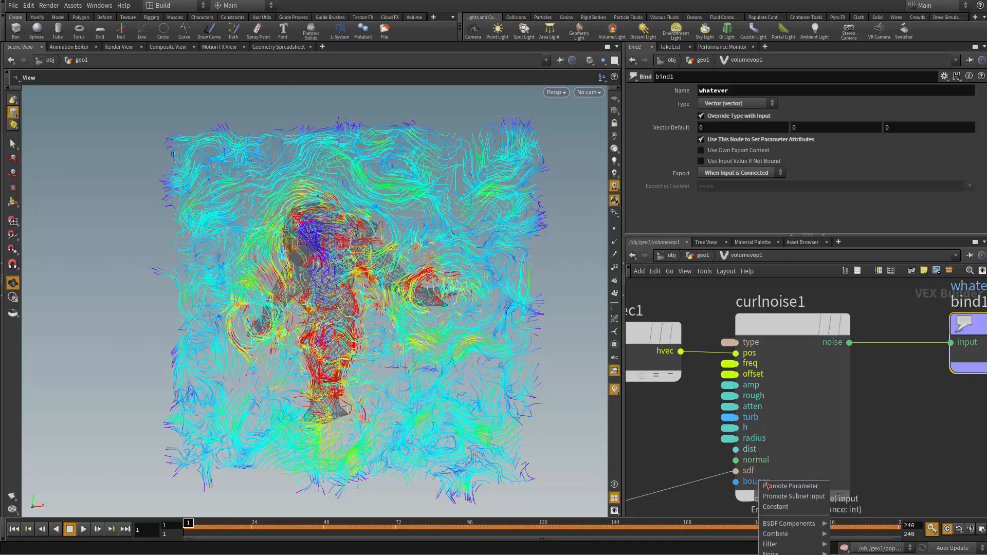
left_click(771, 486)
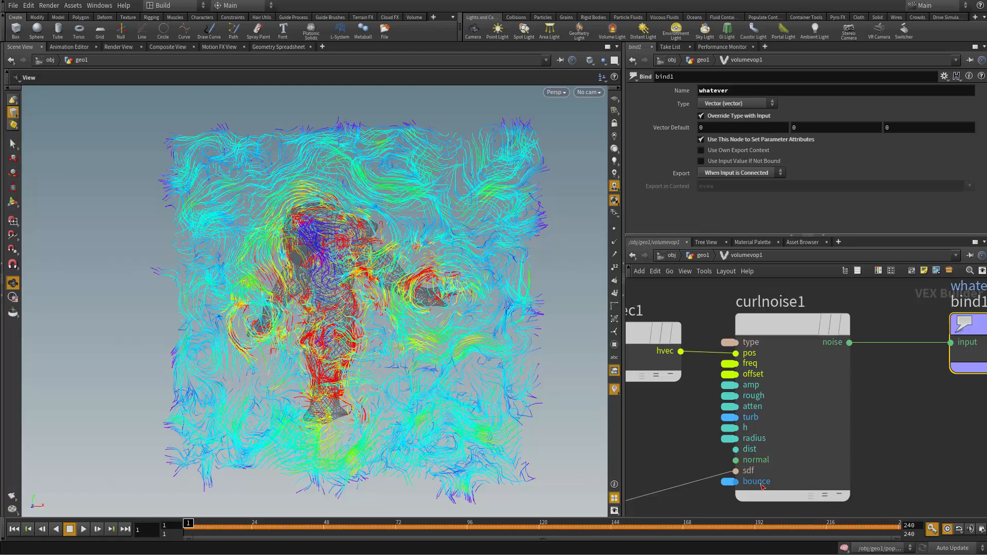
right_click(762, 487)
left_click(655, 452)
key("u")
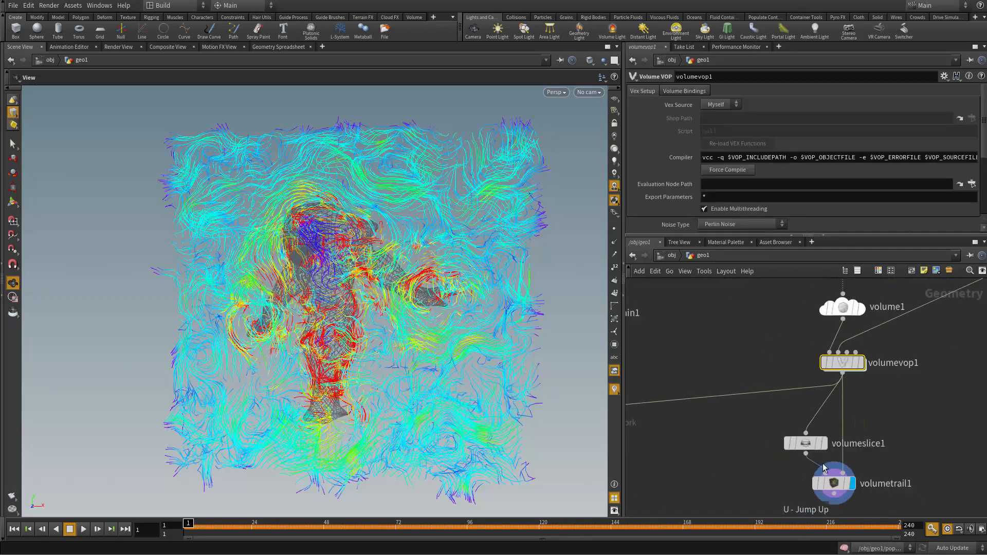
Step: Review the promoted curl noise parameters on volumevop1 alongside the trails, and try editing the first Frequency value
middle_click_drag(808, 403, 725, 389)
scroll(725, 389, "up", 2)
middle_click_drag(586, 399, 789, 411)
middle_click_drag(564, 337, 588, 233)
middle_click_drag(773, 324, 790, 412)
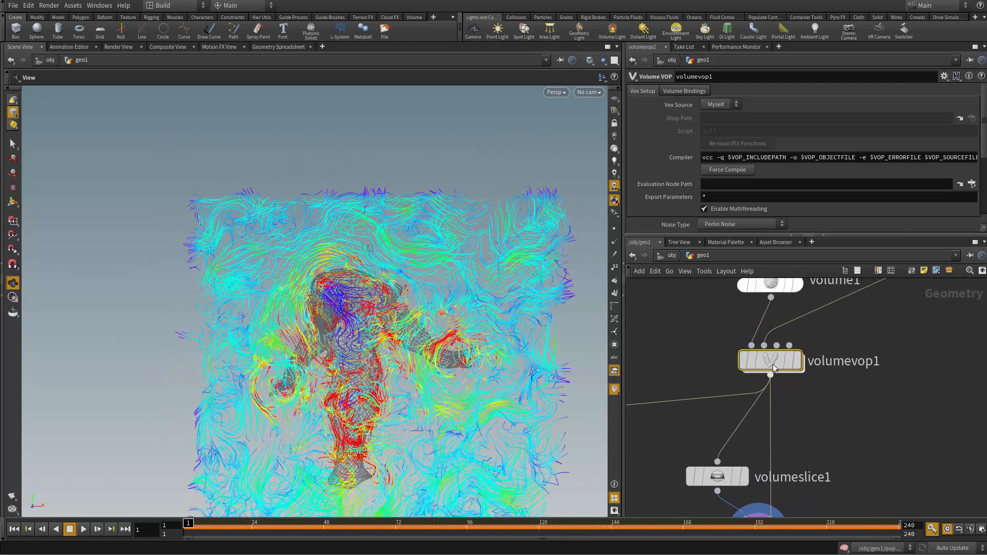
scroll(854, 159, "down", 4)
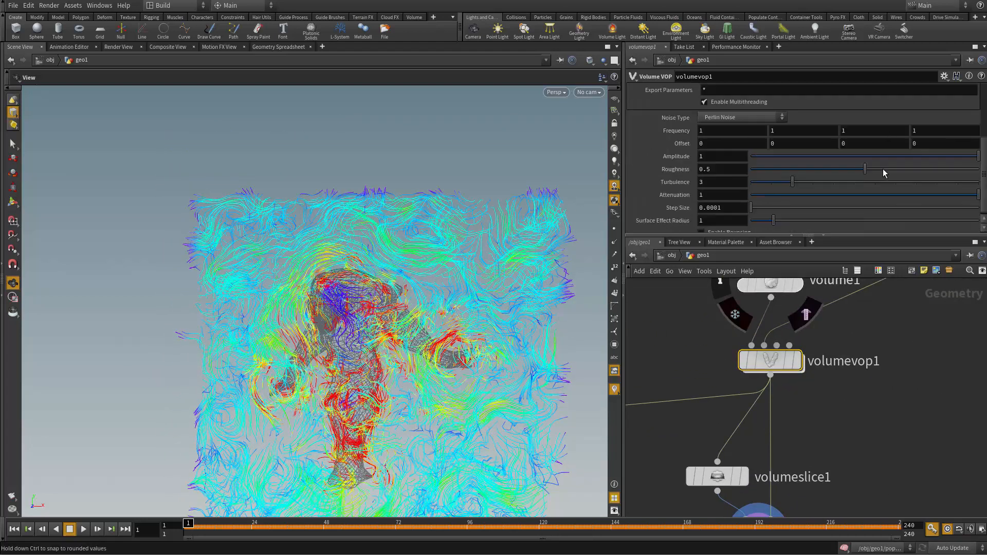
middle_click_drag(480, 277, 468, 216)
right_click_drag(432, 224, 386, 232)
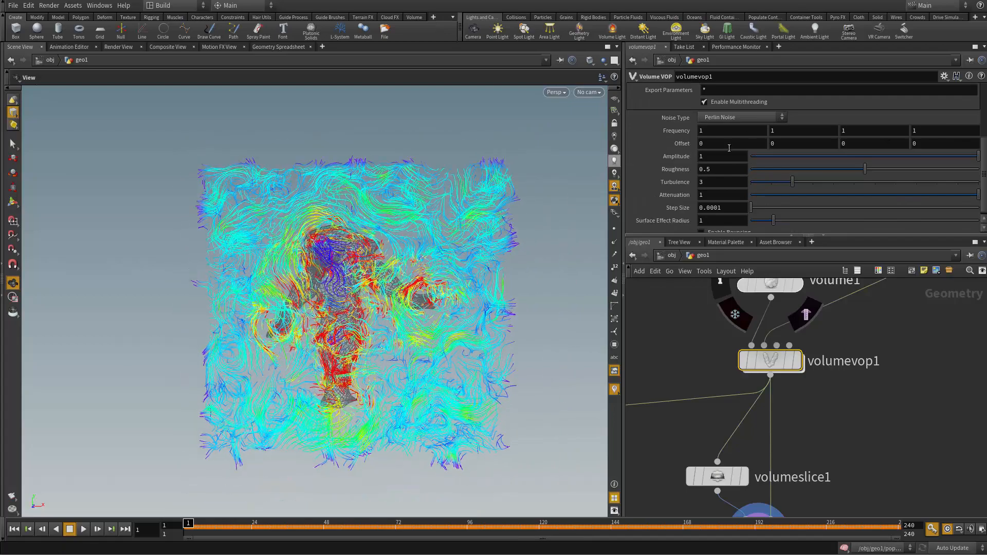
mouse_move(727, 129)
middle_mouse_down()
mouse_move(696, 130)
mouse_move(708, 127)
middle_mouse_up()
key("ctrl+z")
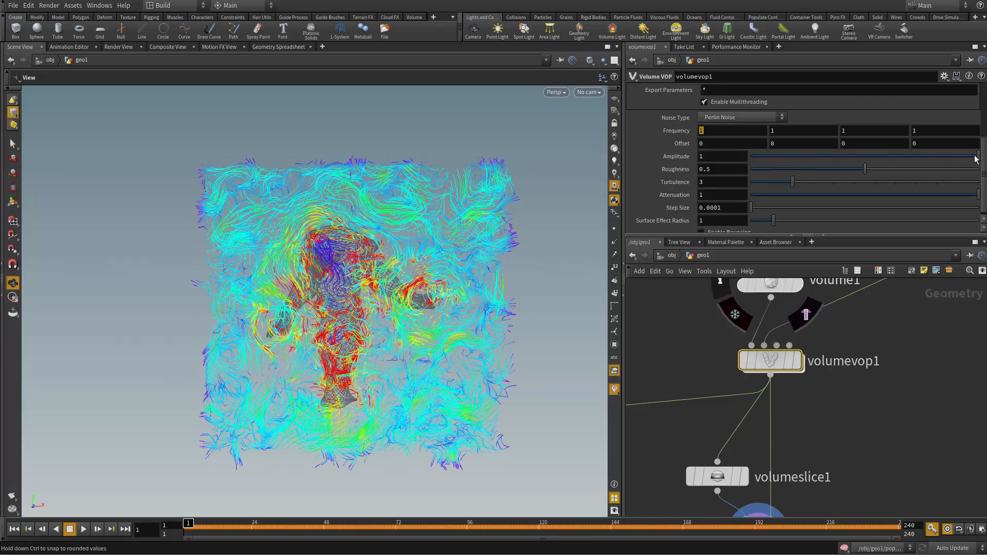
Step: Try a slightly larger Surface Effect Radius on volumevop1, and set it back to 1
left_click_drag(836, 159, 980, 157)
scroll(730, 219, "down", 1)
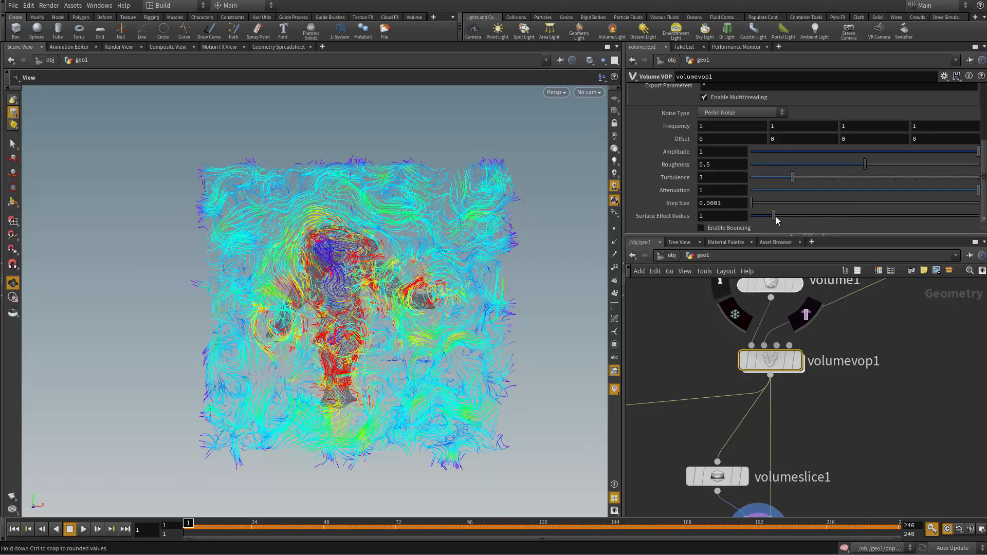
mouse_move(774, 216)
left_mouse_down()
mouse_move(872, 225)
mouse_move(778, 223)
left_mouse_up()
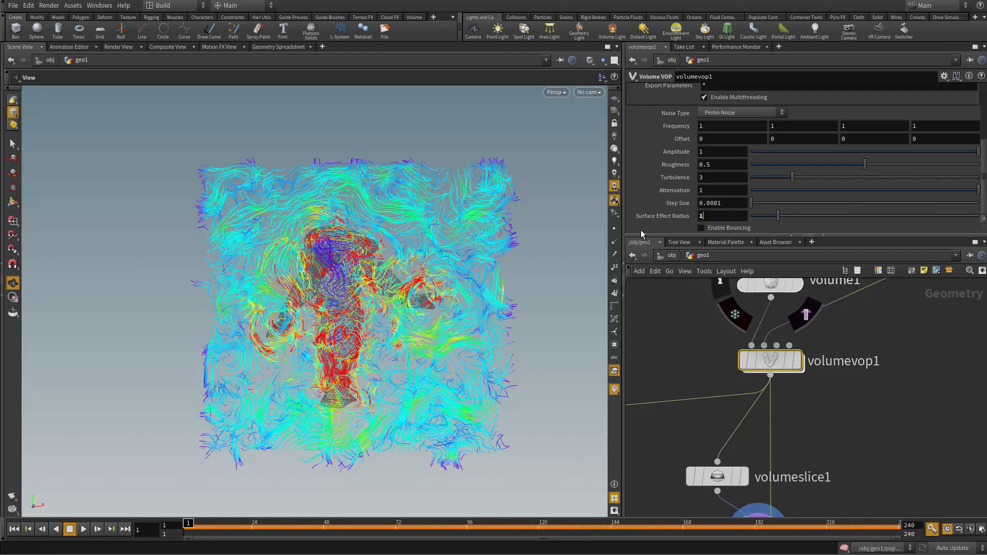
key("Return")
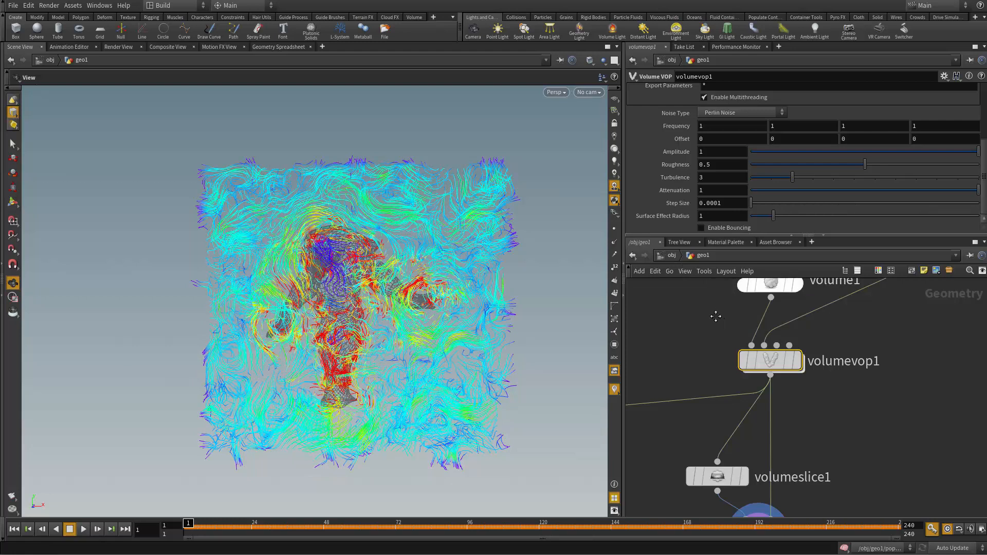
Step: Check the Exterior Band of vdbfrompolygons1 against the Surface Effect Radius of volumevop1
middle_click_drag(716, 316, 603, 510)
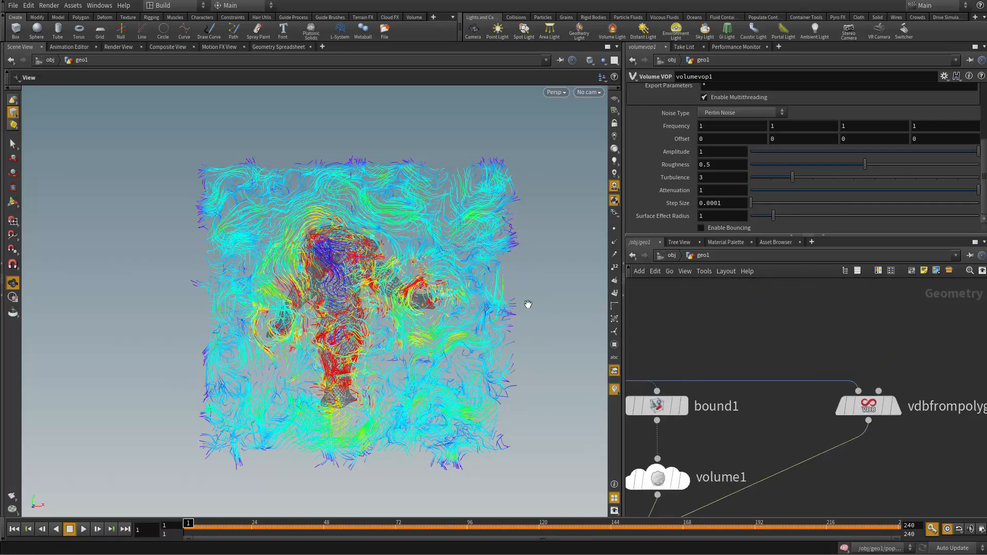
middle_click_drag(767, 430, 812, 390)
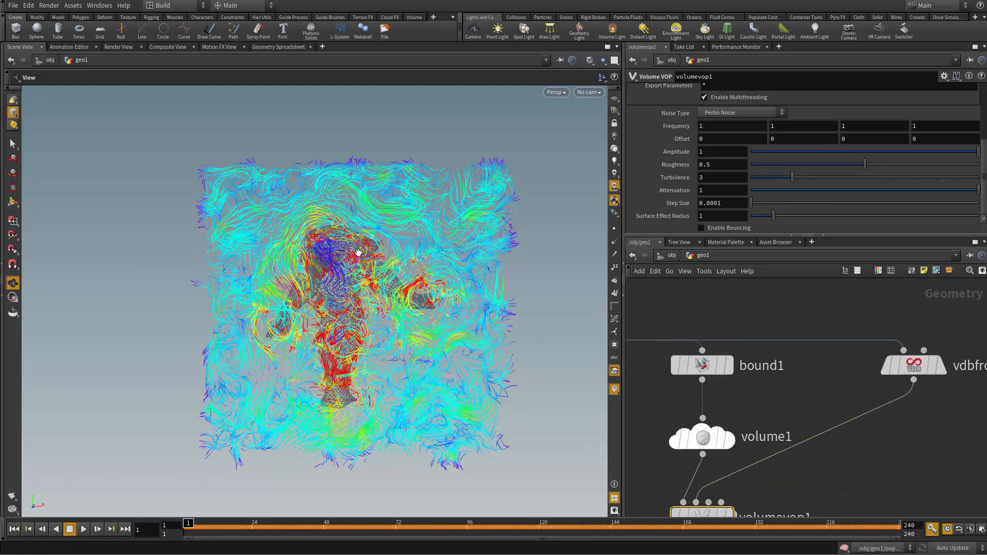
middle_click_drag(871, 417, 804, 426)
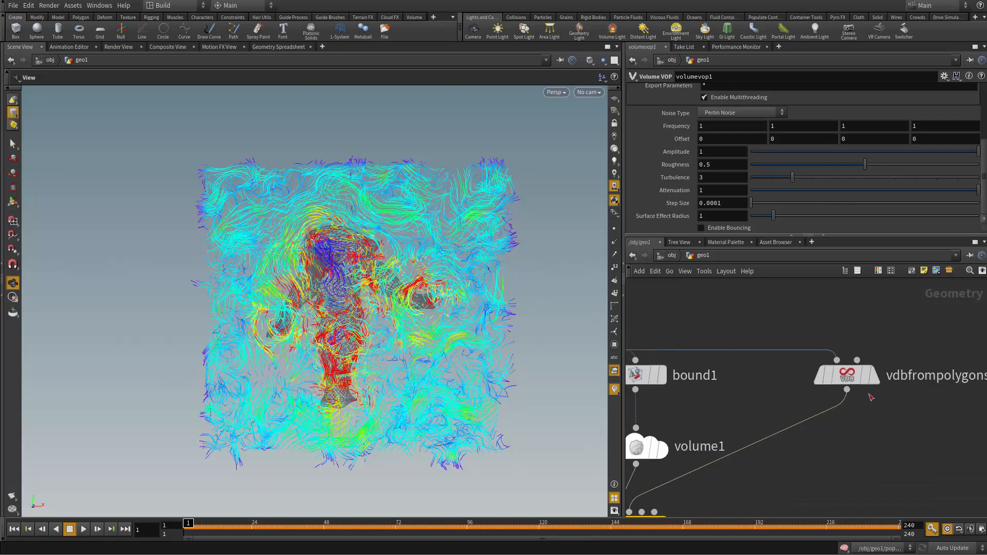
left_click(846, 375)
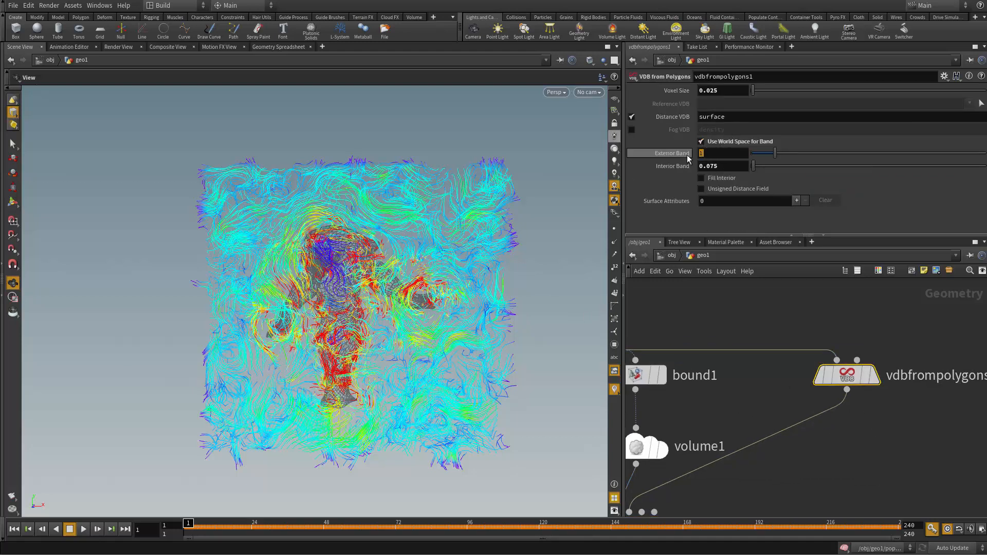
middle_click_drag(729, 503, 814, 370)
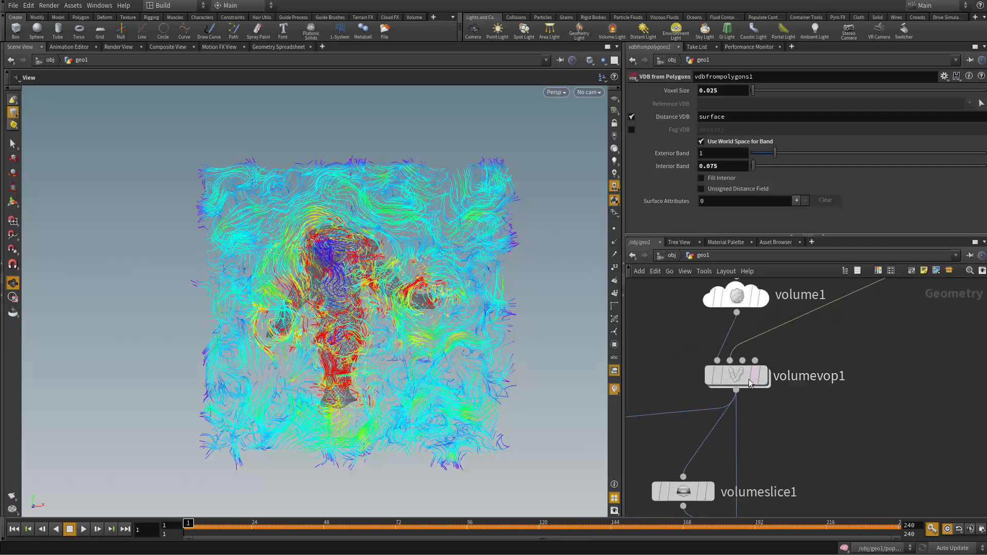
left_click(748, 377)
Step: Open the popnet DOP network, preview the opening frames of the particle simulation, and return to frame 1
left_click_drag(404, 391, 405, 338)
right_click_drag(406, 338, 362, 355)
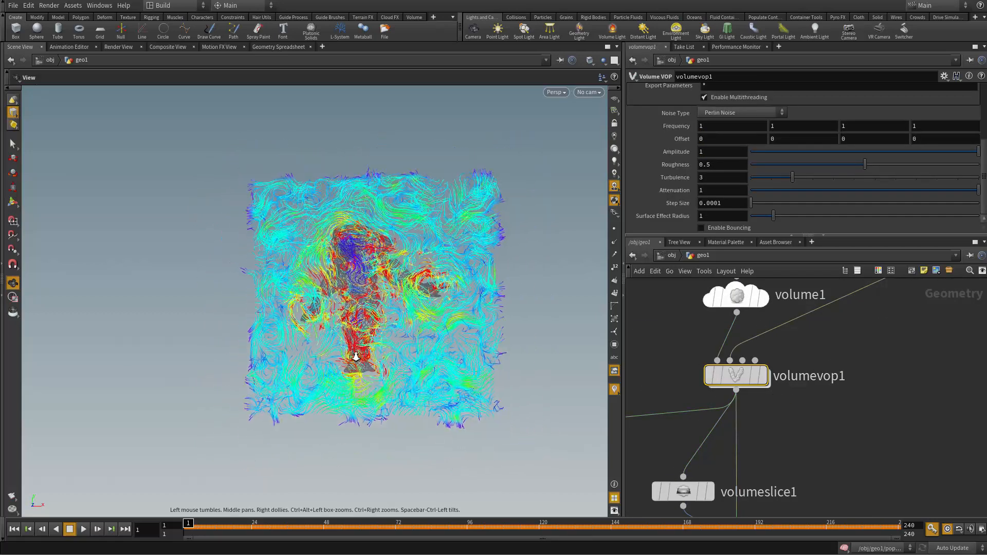
middle_click_drag(362, 355, 448, 288)
middle_click_drag(837, 403, 644, 494)
left_click_drag(412, 391, 450, 394)
left_click(670, 458)
scroll(670, 458, "down", 1)
middle_click_drag(784, 421, 952, 365)
middle_click_drag(679, 450, 841, 439)
scroll(704, 411, "up", 1)
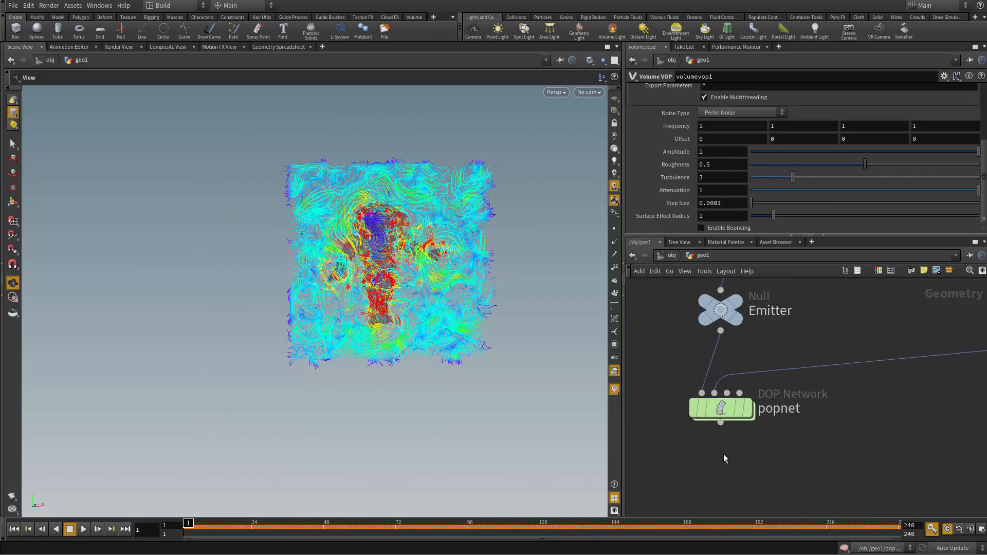
double_click(722, 410)
middle_click_drag(751, 409, 821, 434)
left_click_drag(481, 358, 288, 422)
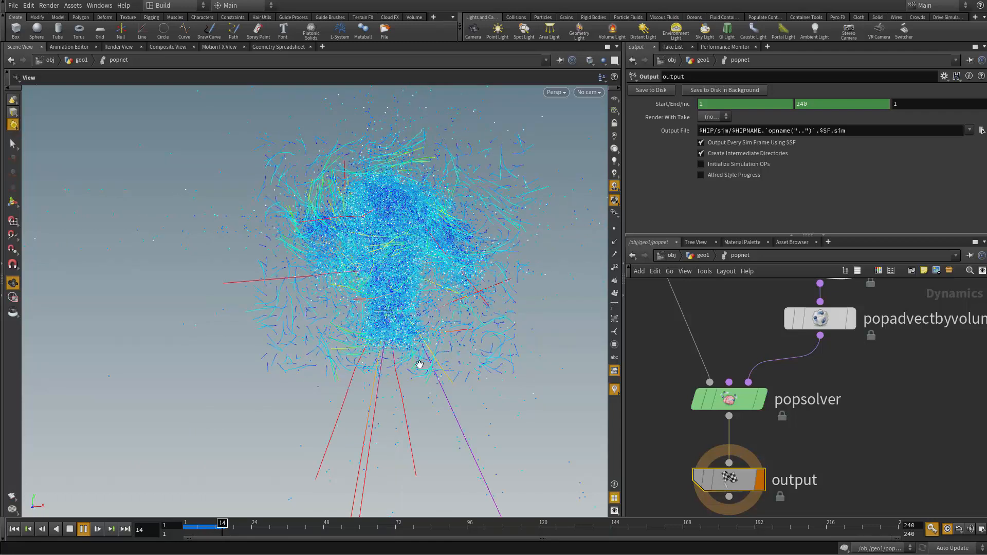
left_click(14, 529)
left_click(12, 500)
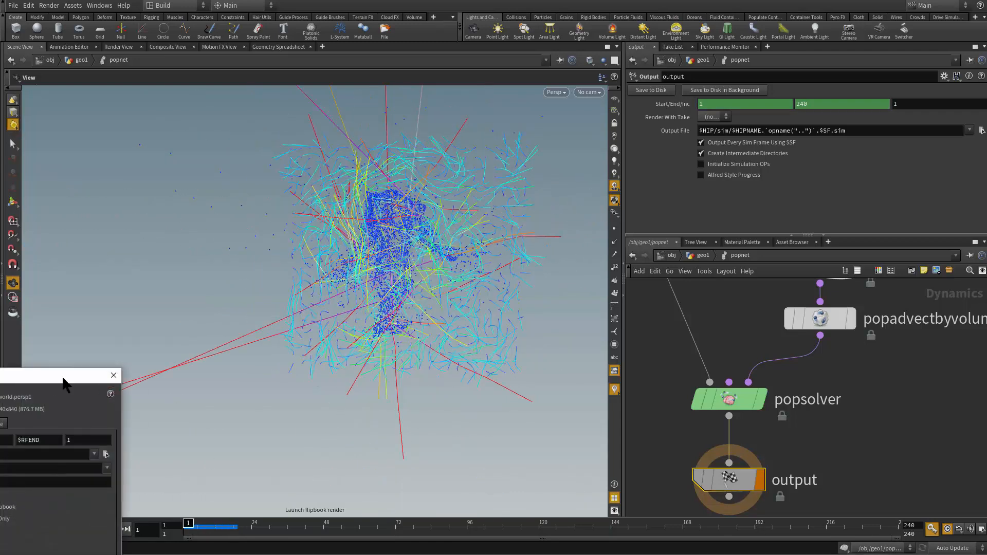
left_click_drag(64, 383, 378, 213)
left_click(428, 206)
Step: Turn off the velocity guide display of popadvectbyvolumes1 and frame the particles closely in the viewport
left_click_drag(424, 236, 368, 272)
middle_click_drag(806, 459, 799, 492)
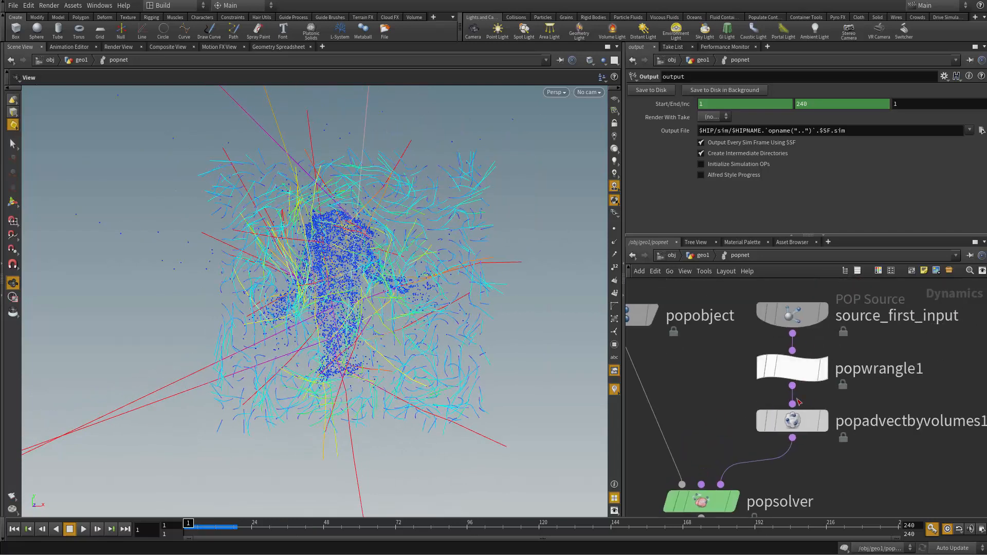
left_click(792, 420)
left_click(672, 116)
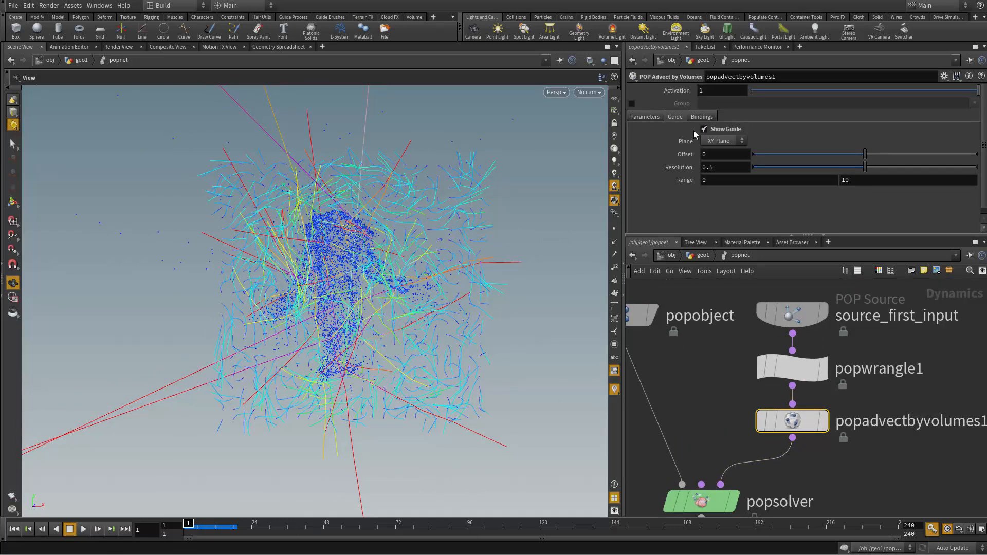
left_click(705, 130)
mouse_move(483, 264)
right_mouse_down()
mouse_move(555, 313)
mouse_move(522, 353)
mouse_move(586, 411)
right_mouse_up()
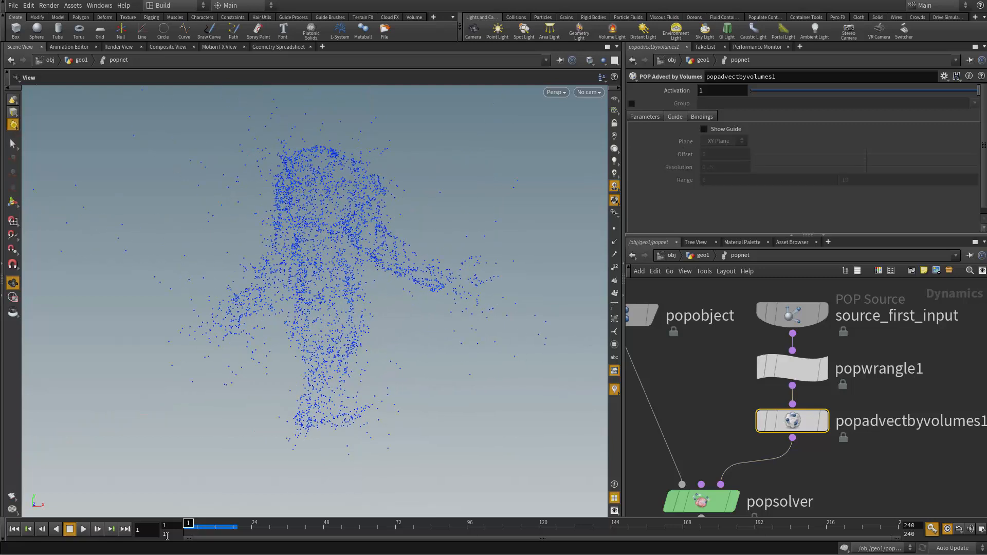
Step: Start a flipbook of the particle simulation with the current render settings and watch its playback in MPlay
left_click(13, 497)
left_click(370, 431)
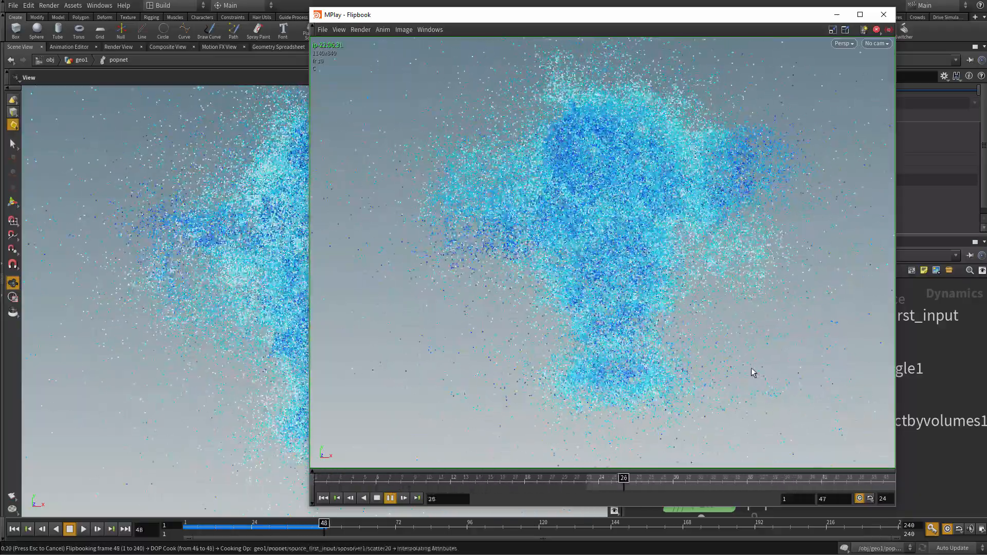
left_click_drag(684, 18, 606, 33)
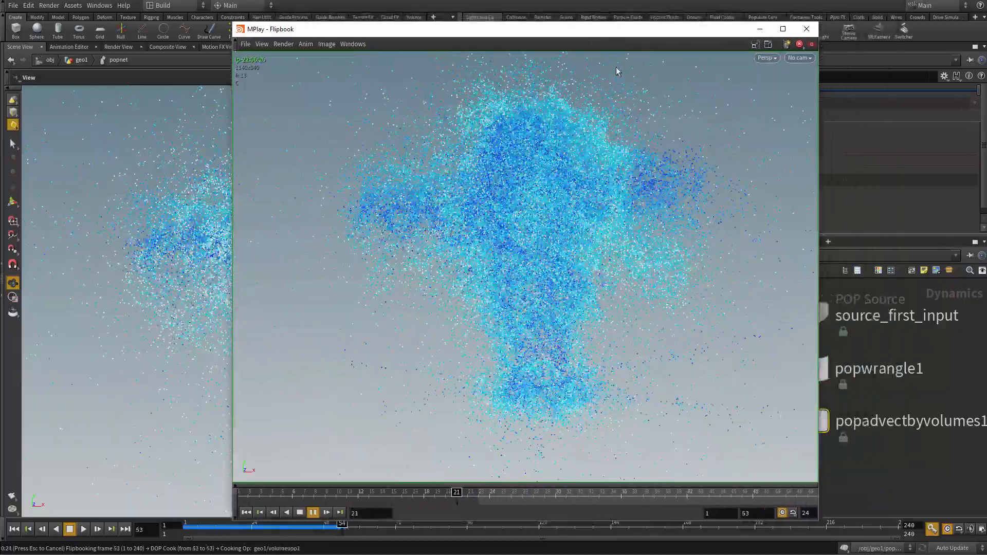
left_click_drag(608, 30, 679, 33)
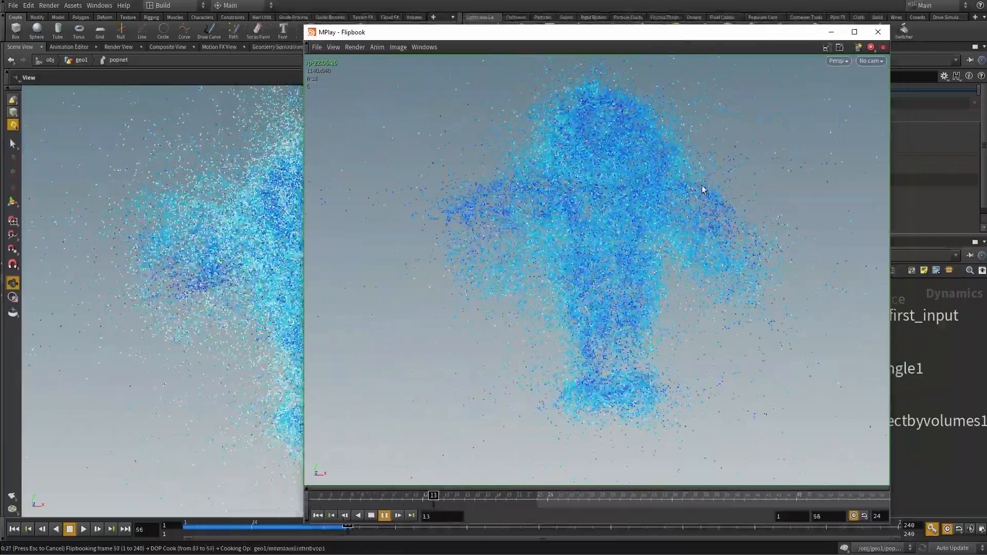